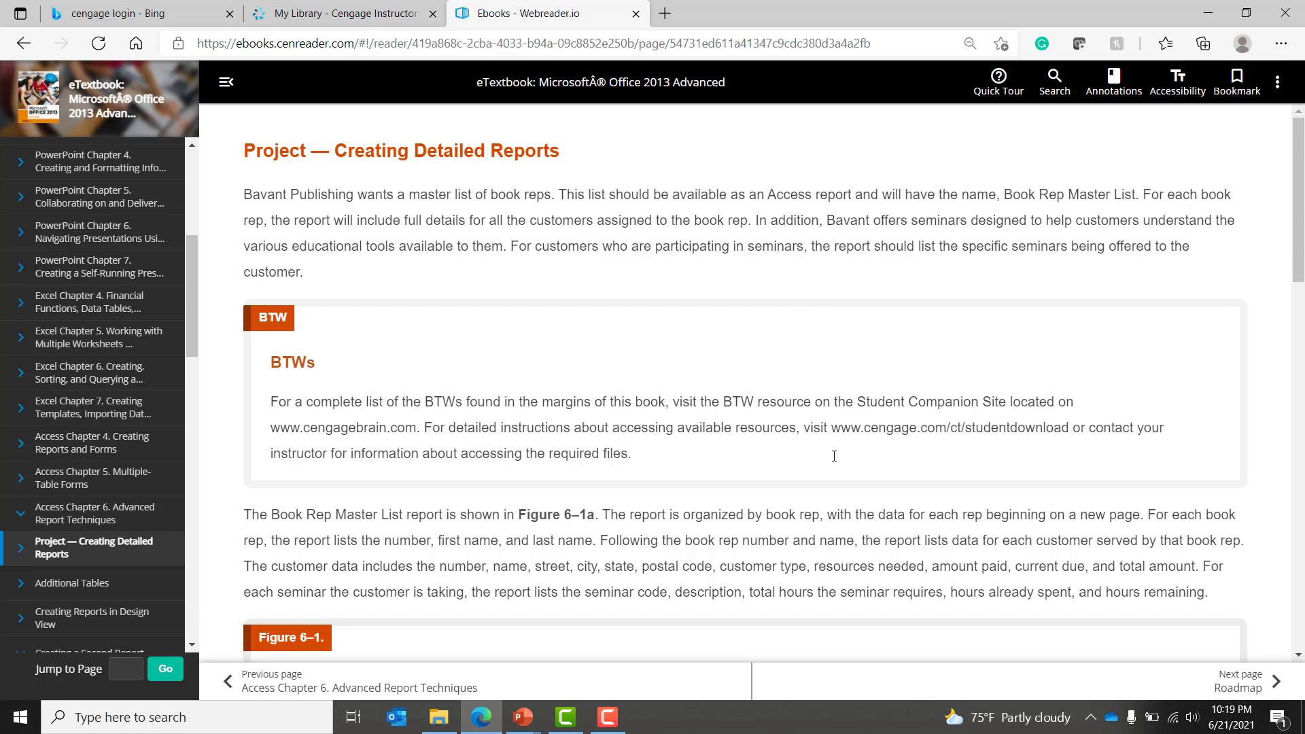
# Examine the project description and the Book Rep Master List and Discount Report samples in Figure 6–1.
pyautogui.scroll(-6, 836, 455)
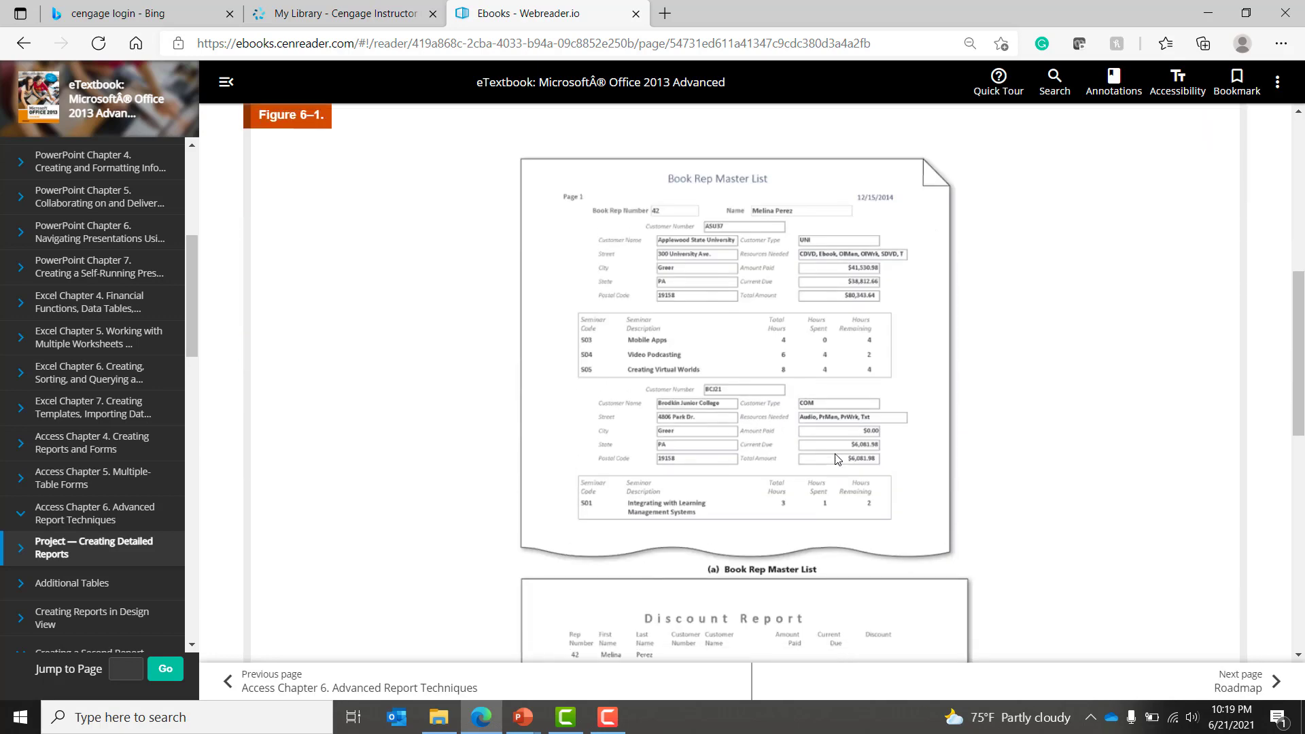
pyautogui.scroll(3, 836, 458)
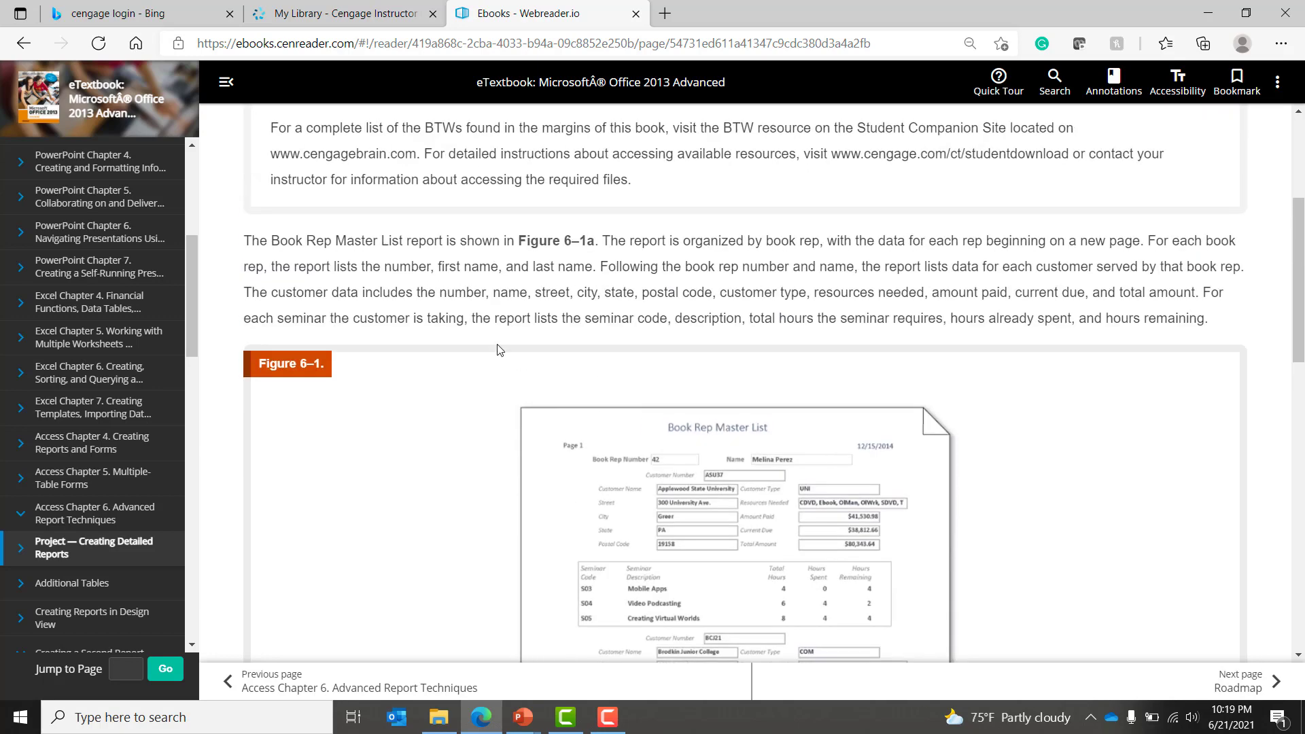
pyautogui.scroll(-4, 820, 334)
pyautogui.scroll(1, 820, 335)
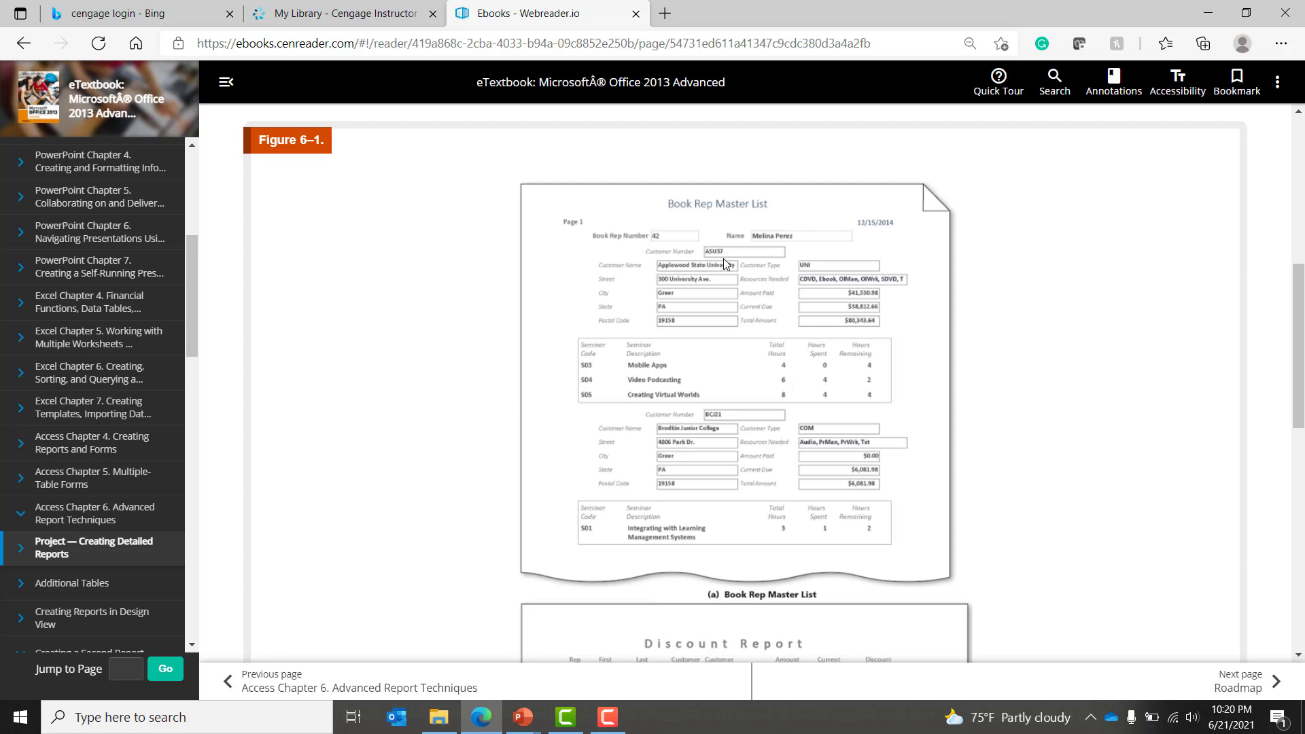
pyautogui.scroll(-7, 723, 258)
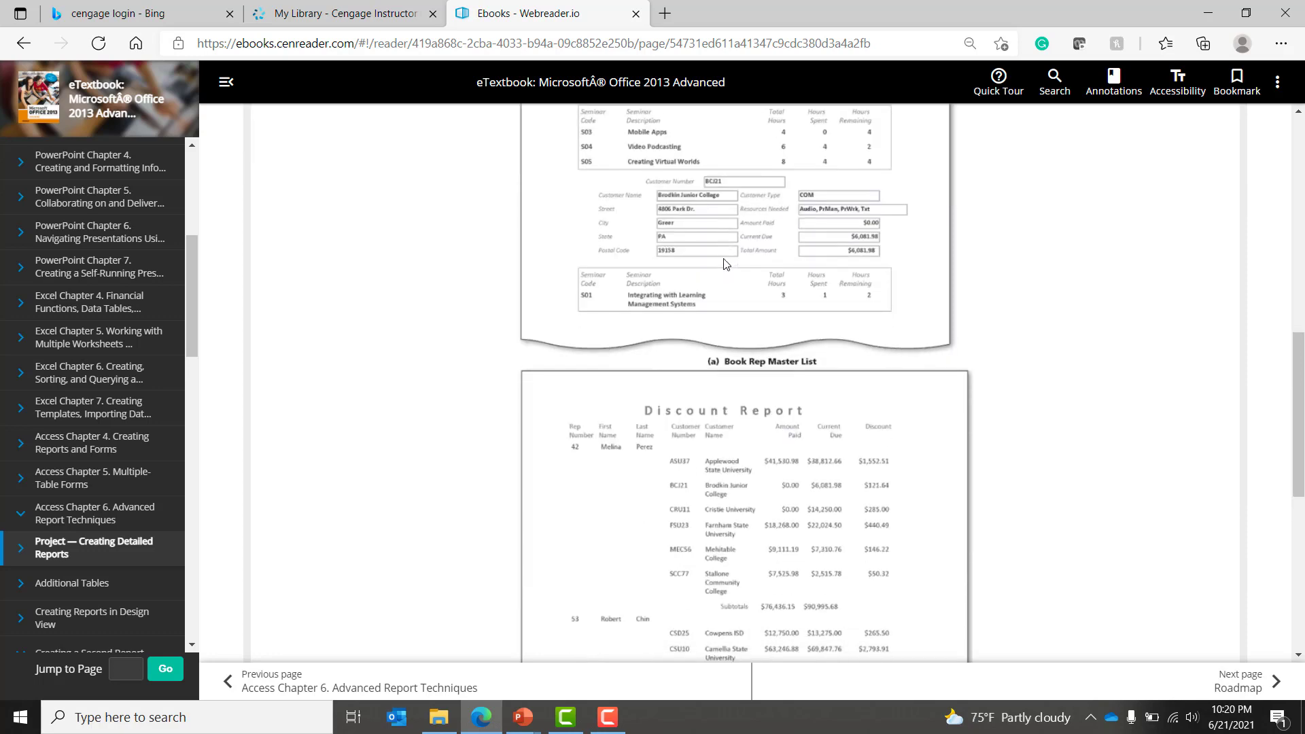
pyautogui.hotkey('alt', 'Tab')
pyautogui.hotkey('alt', 'Tab')
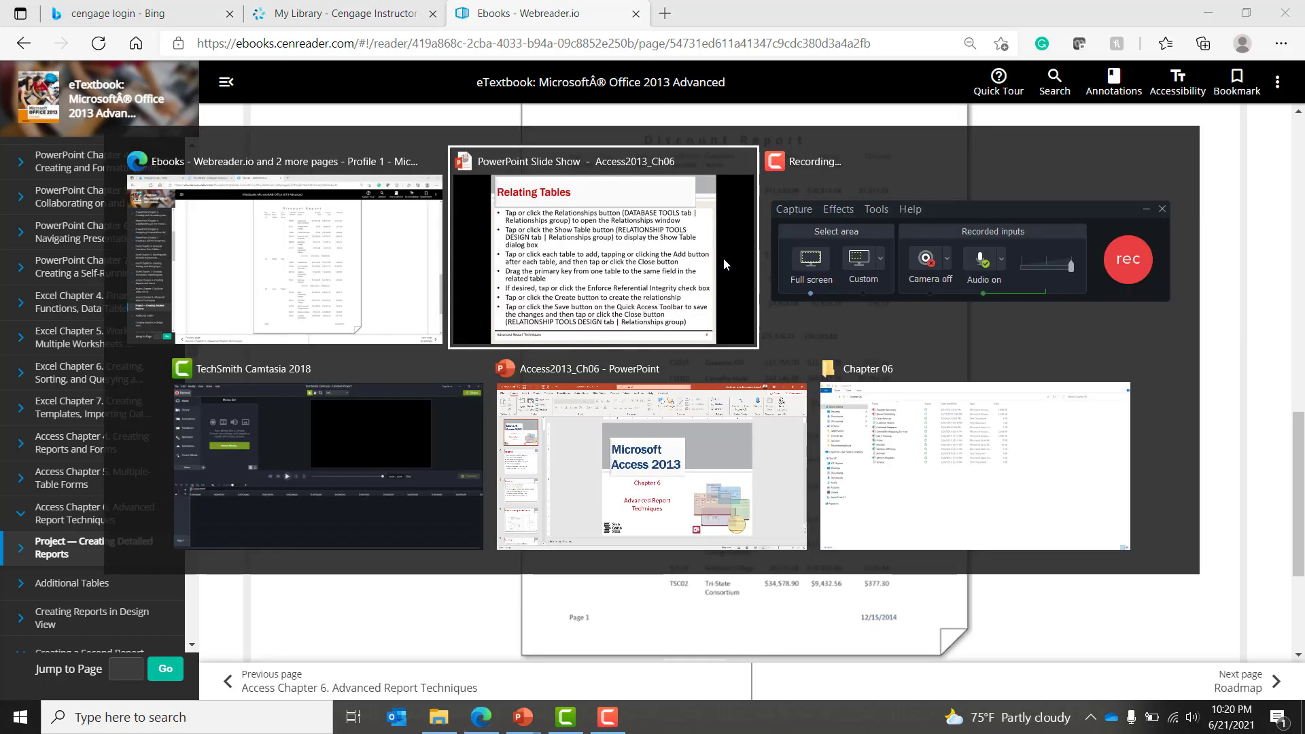
pyautogui.hotkey('alt', 'Tab')
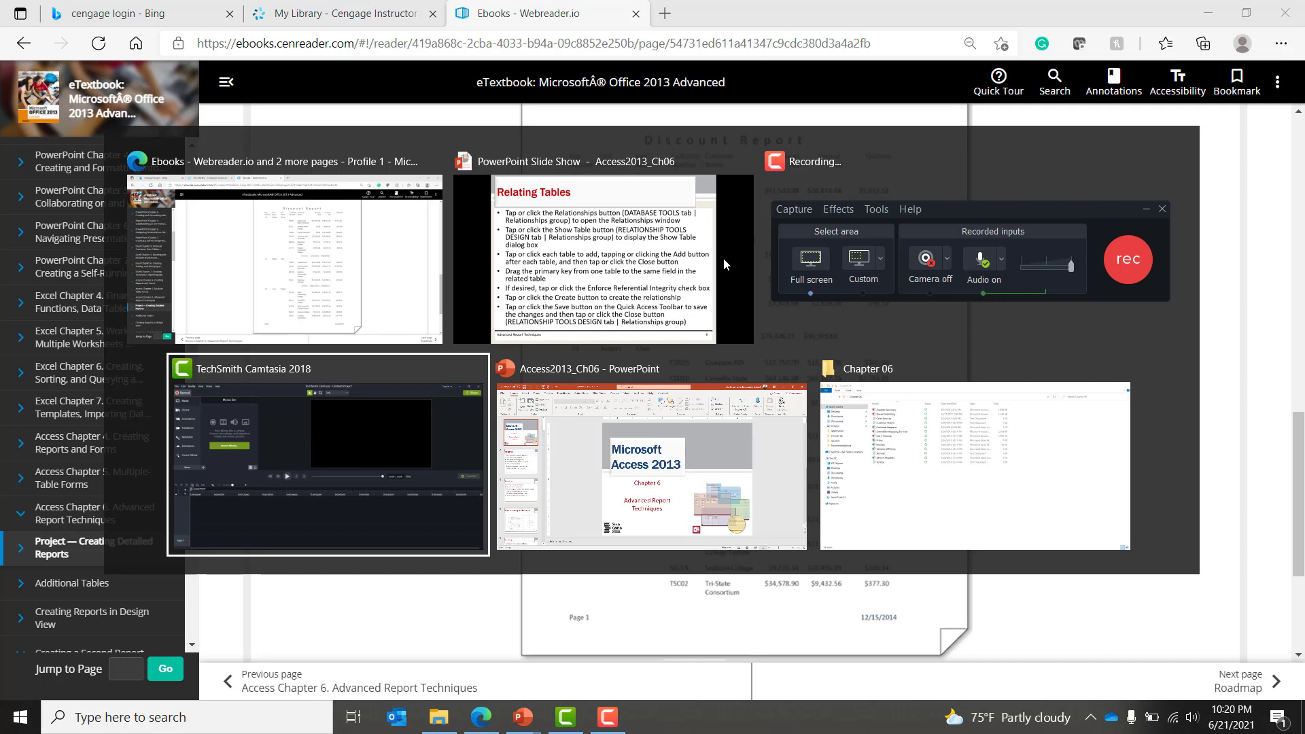
pyautogui.hotkey('alt', 'shift', 'Tab')
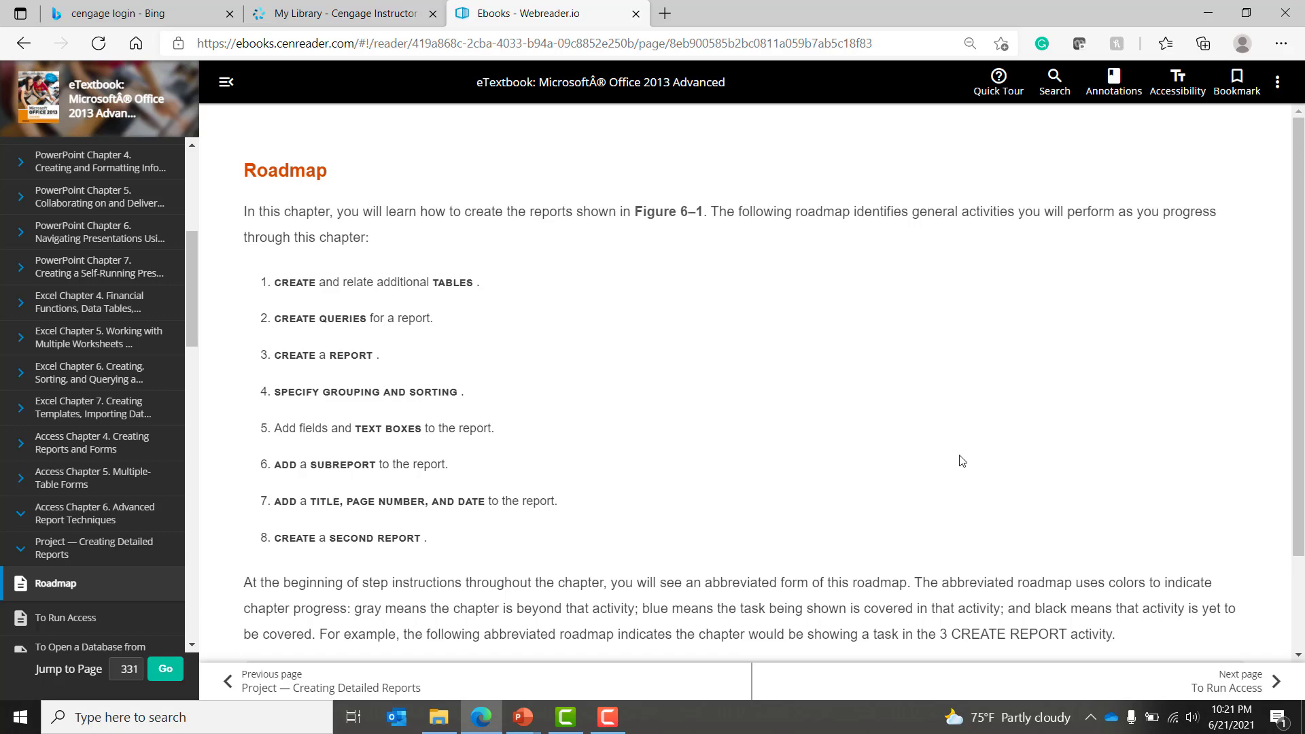
# Advance through the e-textbook from the Roadmap page to the Additional Tables section.
pyautogui.press('Right')
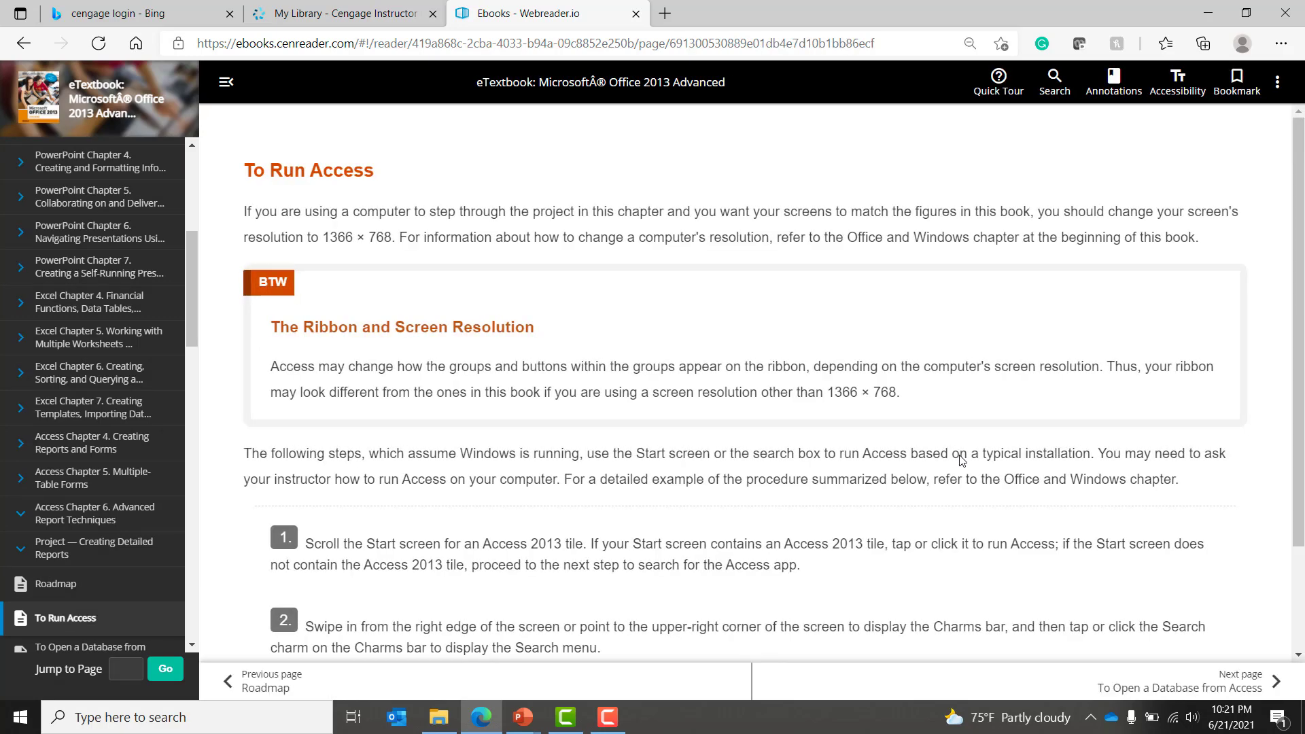
pyautogui.press('Right')
pyautogui.press('Right')
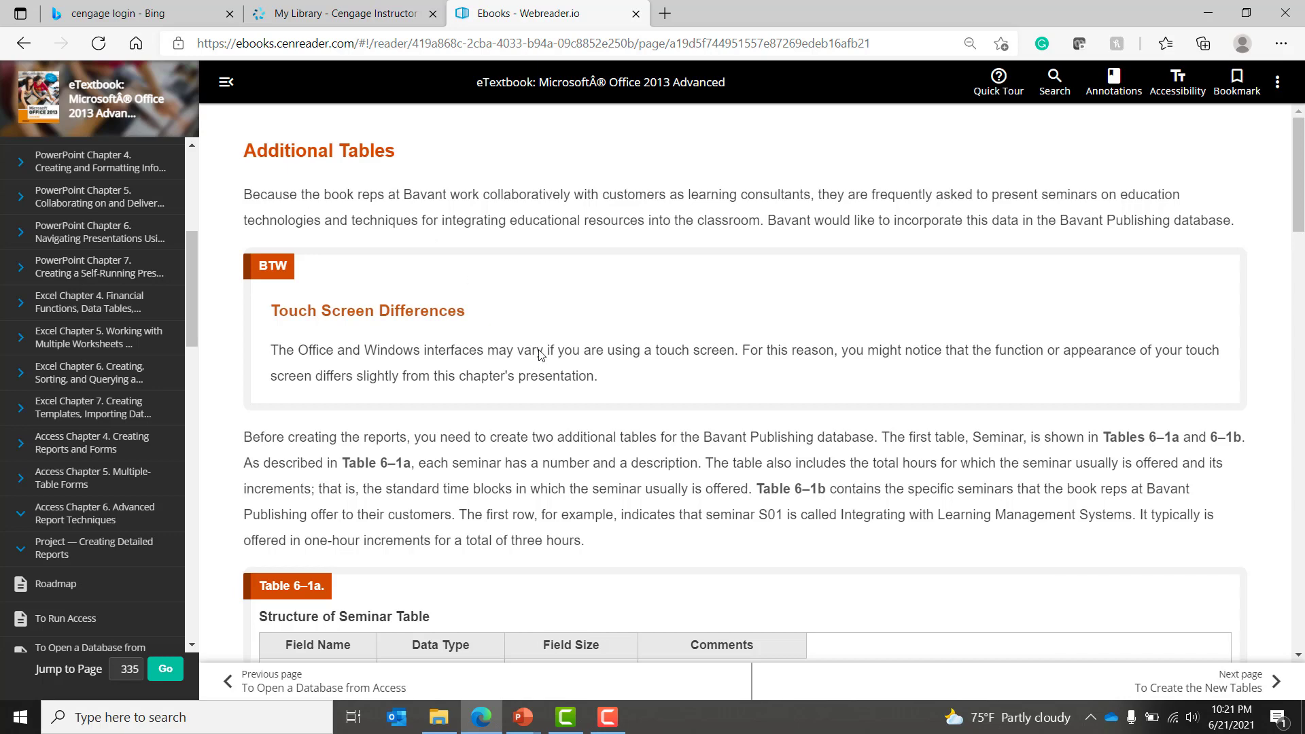
# Read the Additional Tables introduction and examine the Seminar table's structure and data in Tables 6–1a and 6–1b.
pyautogui.scroll(-2, 541, 355)
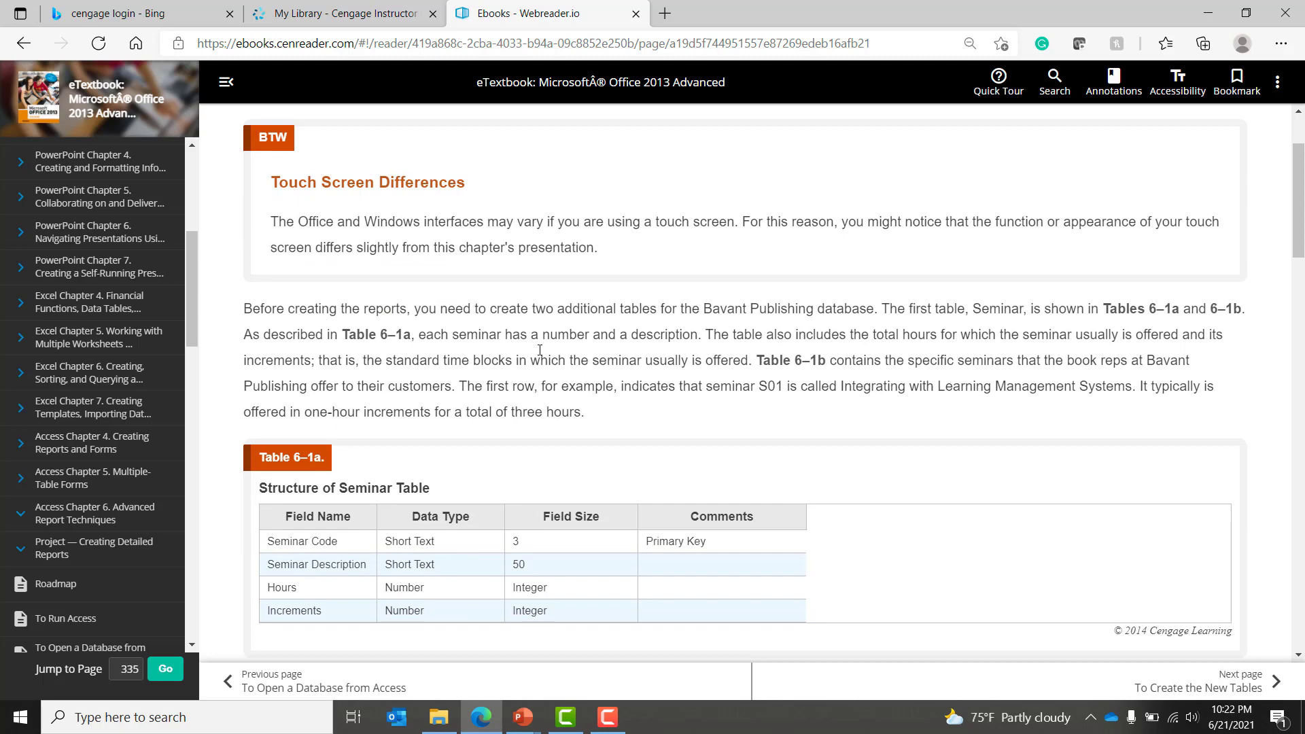
pyautogui.scroll(1, 540, 350)
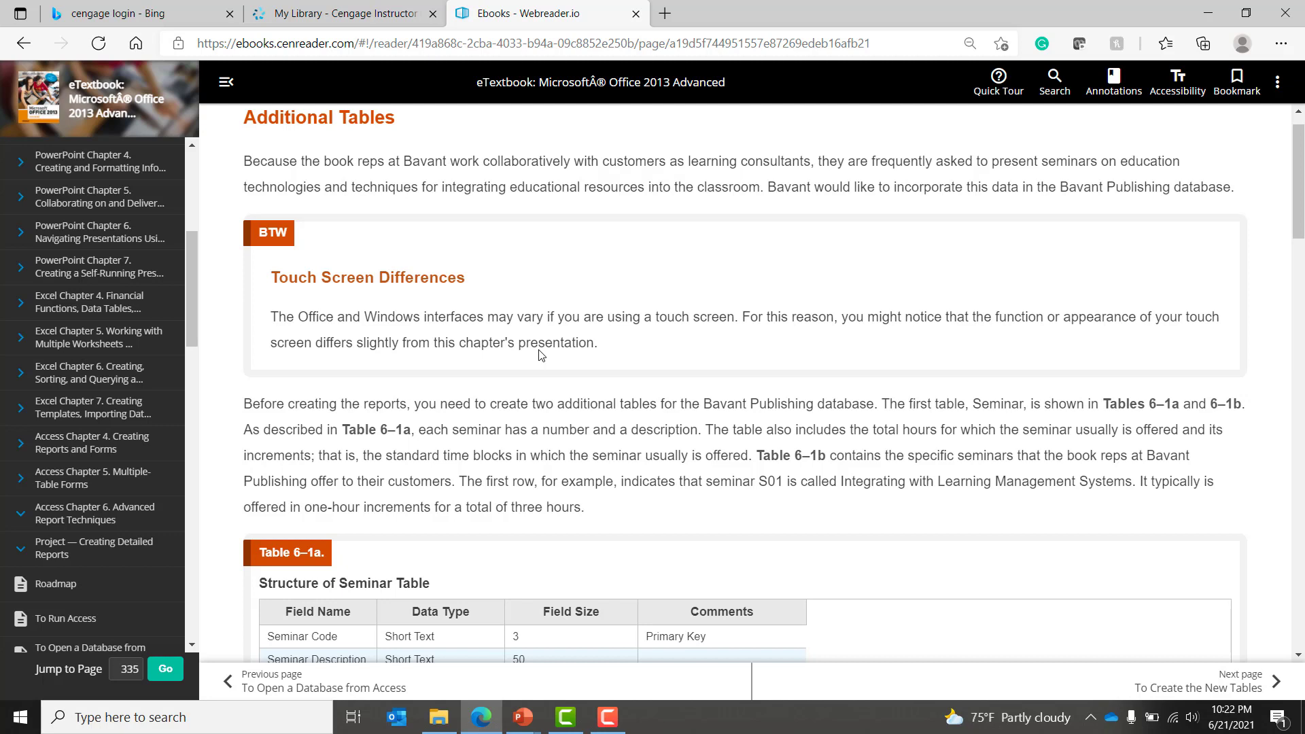
pyautogui.scroll(1, 540, 353)
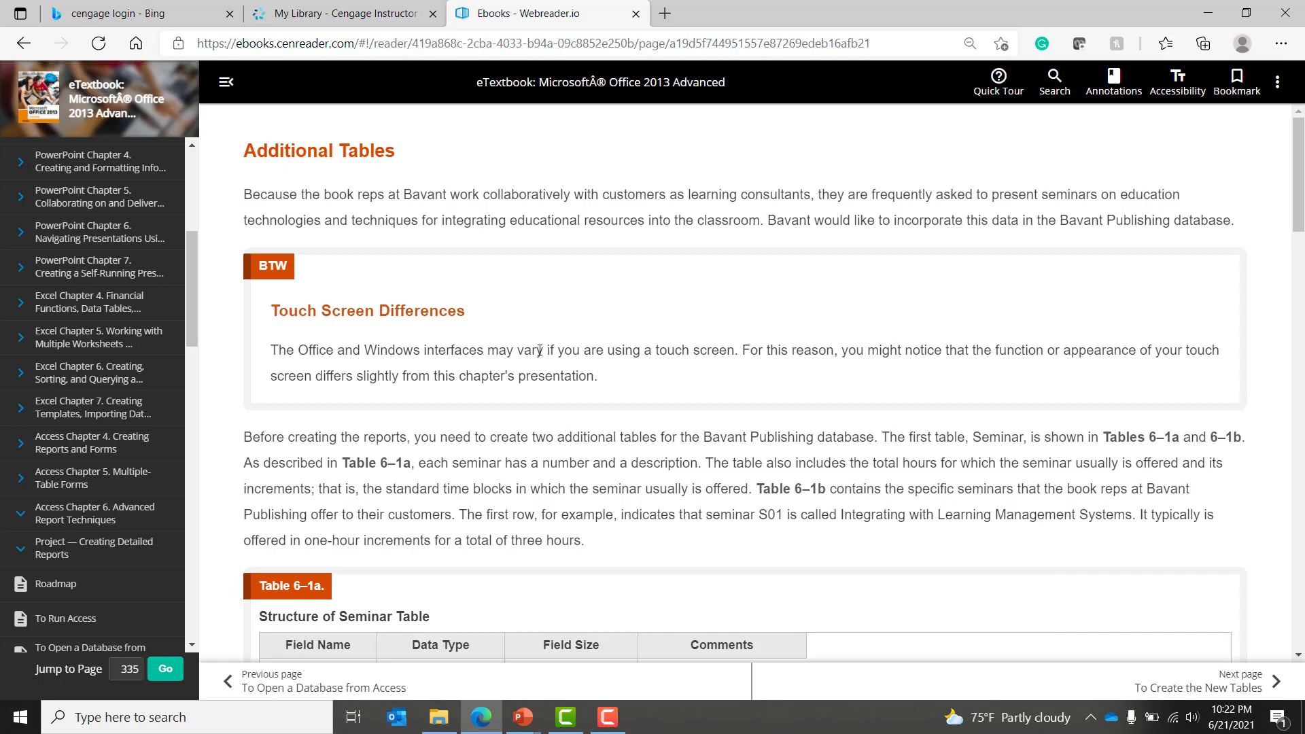
pyautogui.scroll(-3, 540, 351)
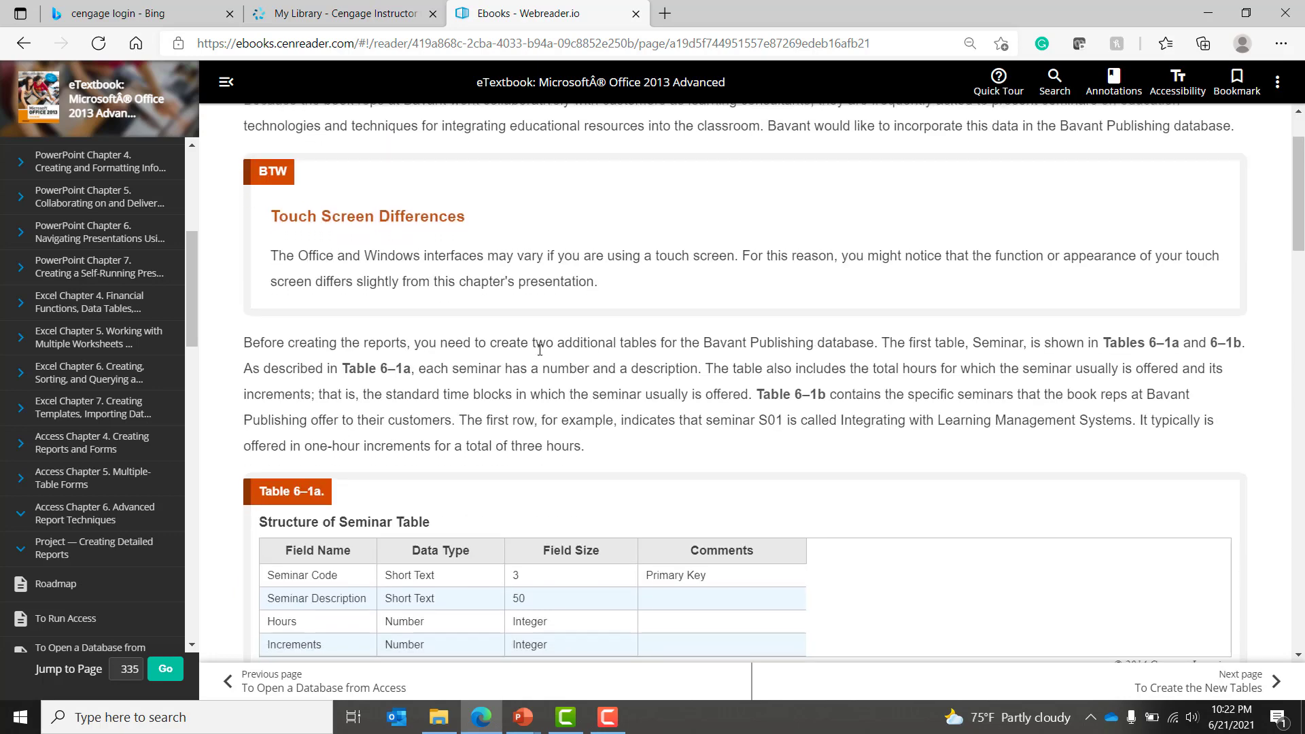
pyautogui.scroll(-5, 540, 350)
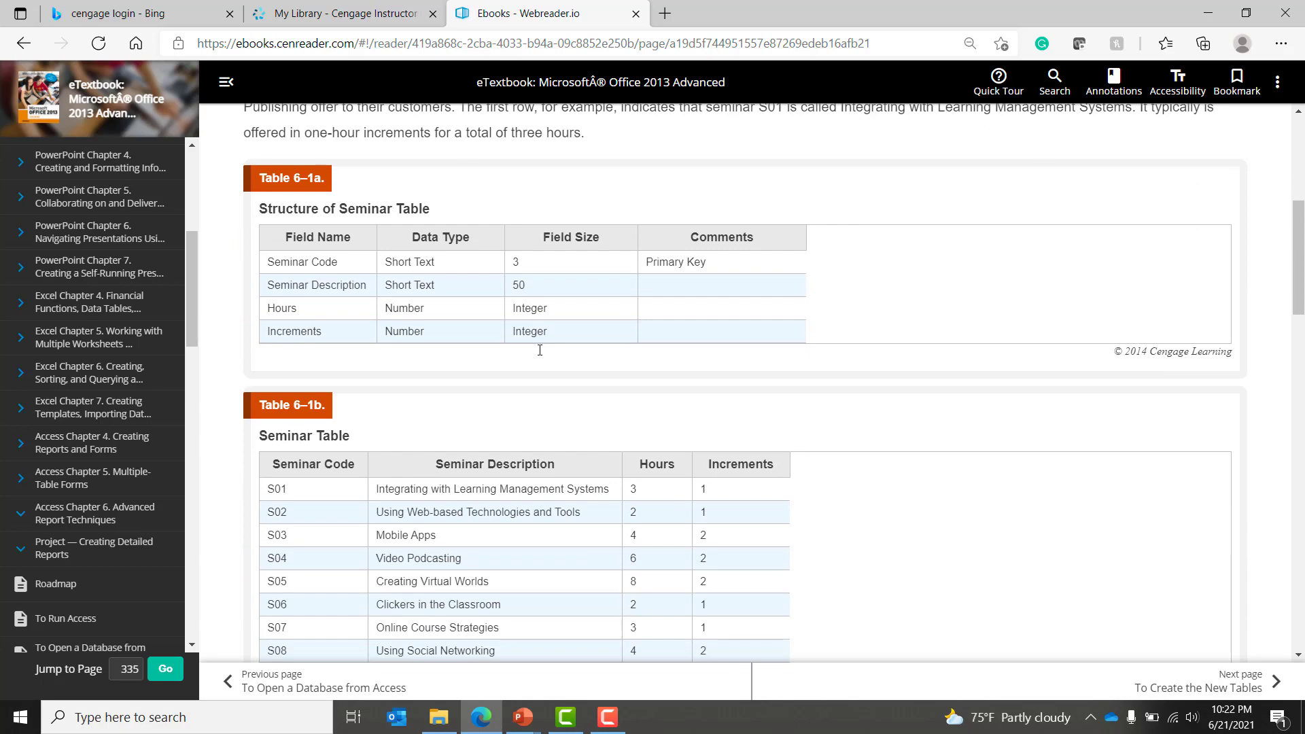
pyautogui.scroll(-5, 539, 350)
pyautogui.scroll(6, 540, 350)
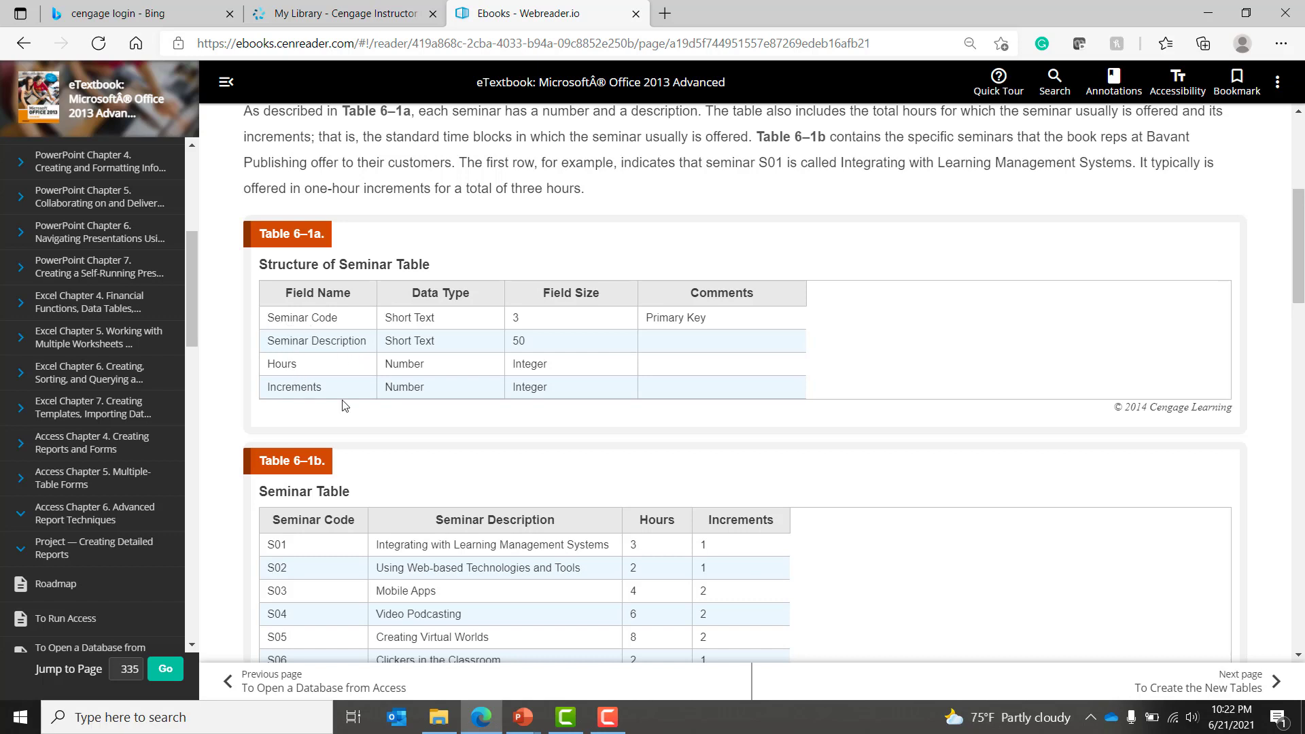
pyautogui.scroll(-4, 345, 406)
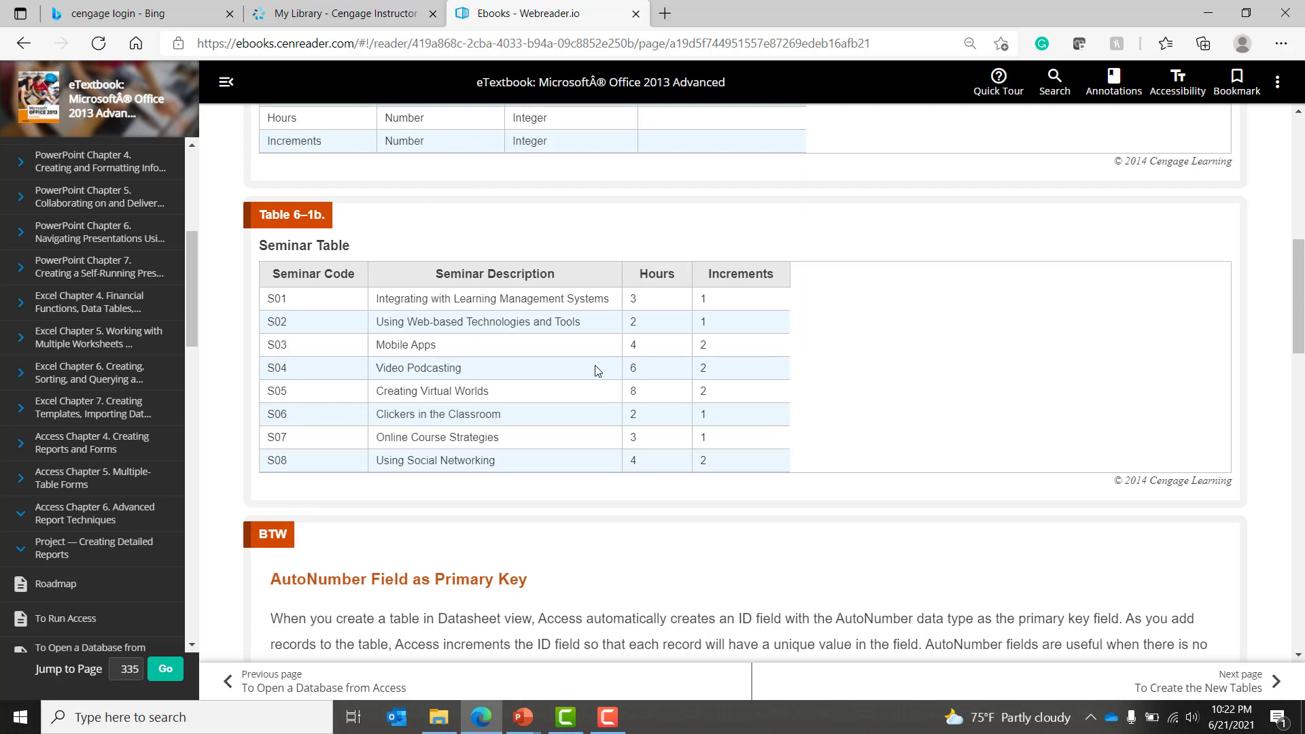
# Examine the Seminar Offerings structure and data in Tables 6–2a and 6–2b, and return to Table 6–1a.
pyautogui.scroll(-9, 597, 370)
pyautogui.scroll(-2, 597, 371)
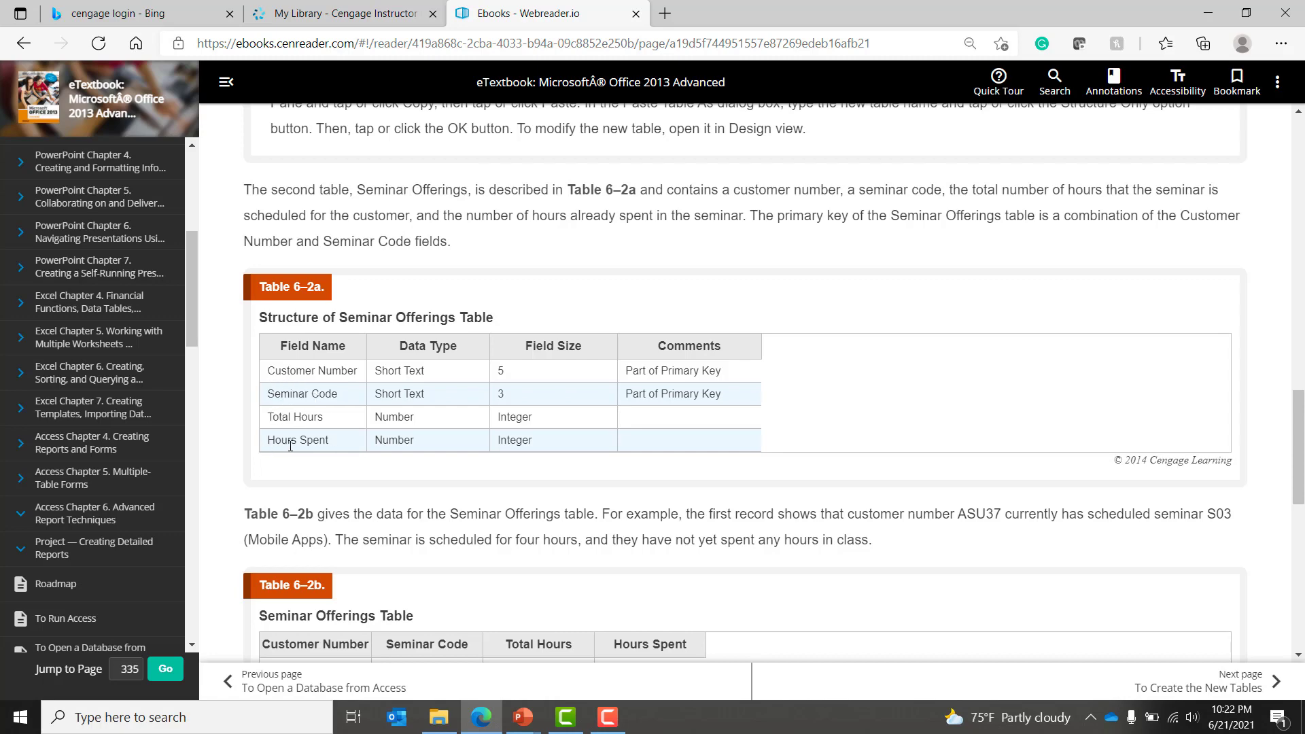
pyautogui.scroll(-5, 313, 454)
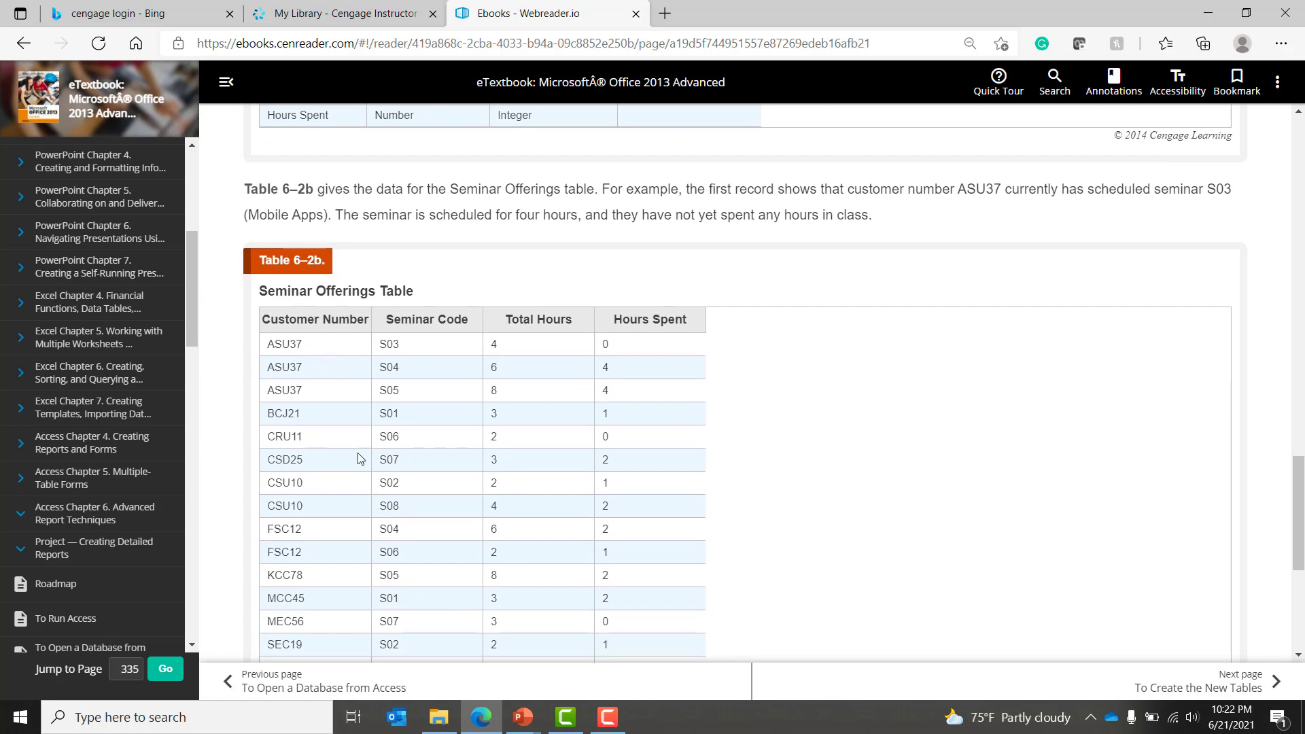
pyautogui.scroll(4, 583, 303)
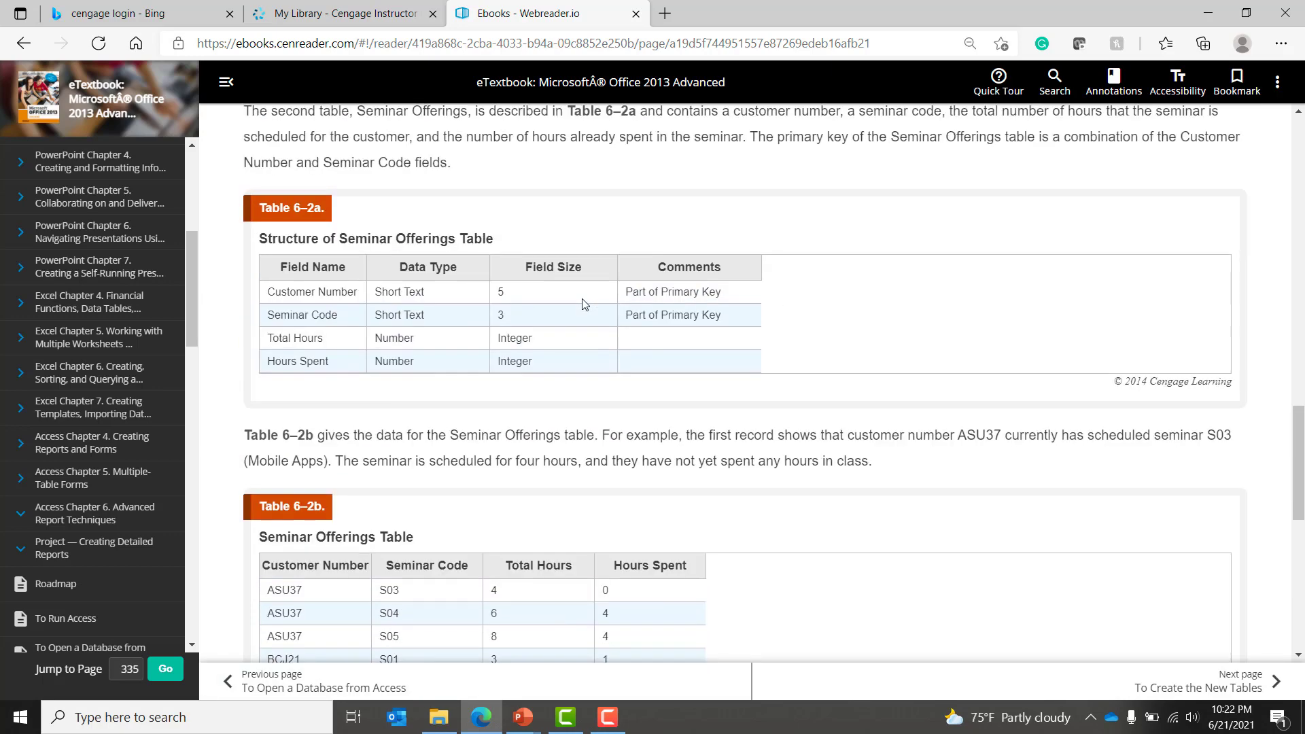
pyautogui.scroll(10, 583, 303)
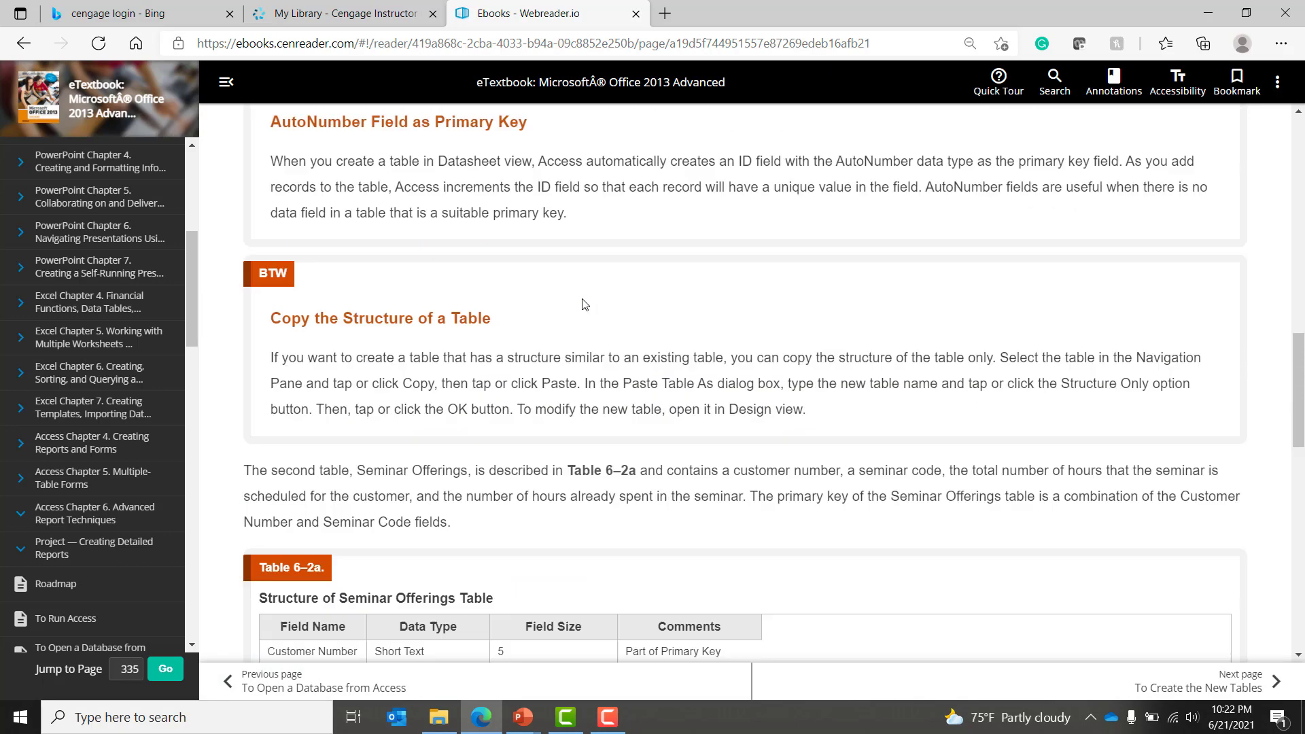
pyautogui.scroll(6, 584, 303)
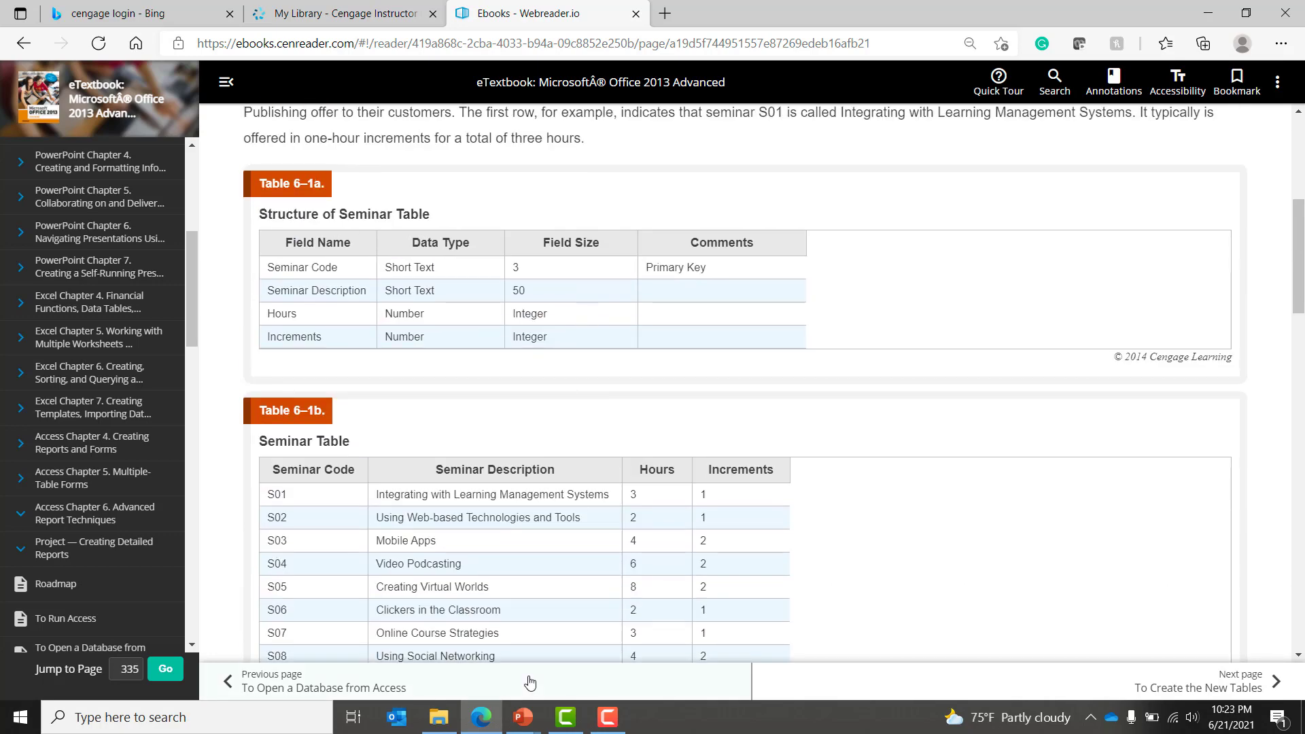
# Open the Bavant Publishing database from the Chapter 06 folder in Access and enable its content.
pyautogui.click(438, 719)
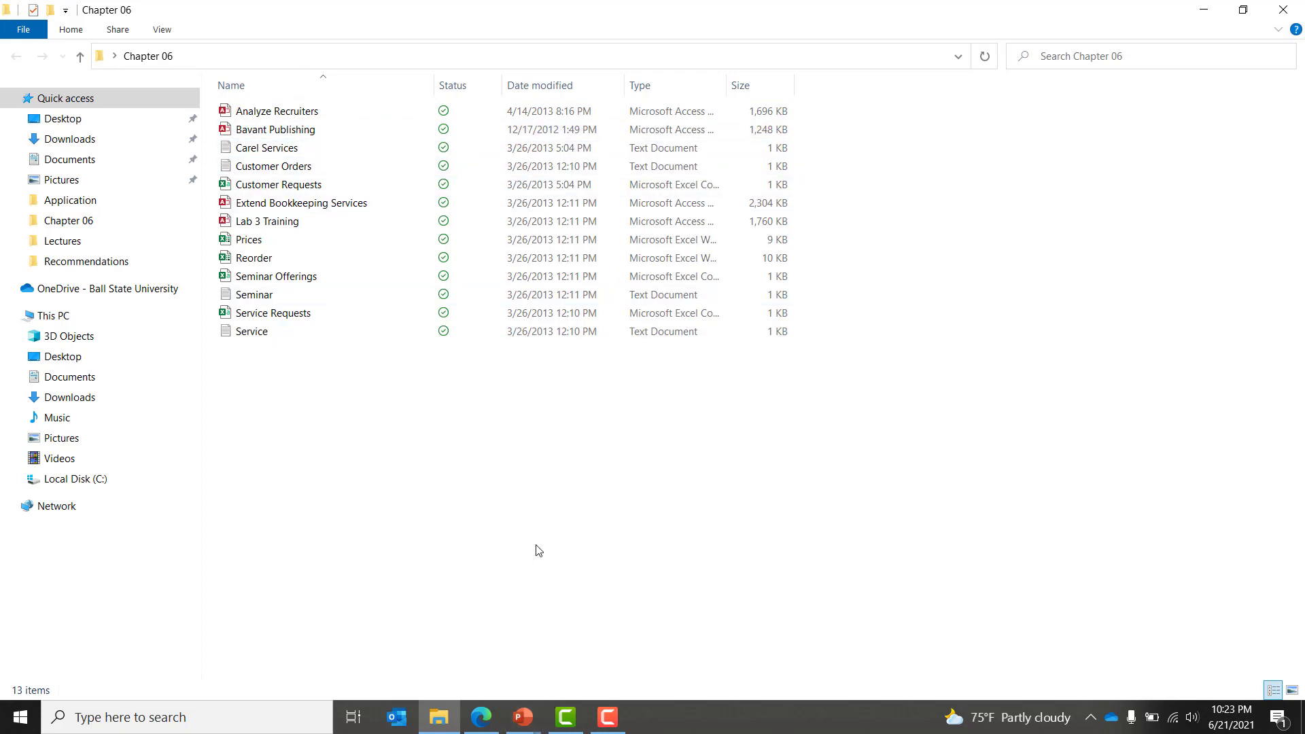
pyautogui.click(318, 136)
pyautogui.doubleClick(319, 136)
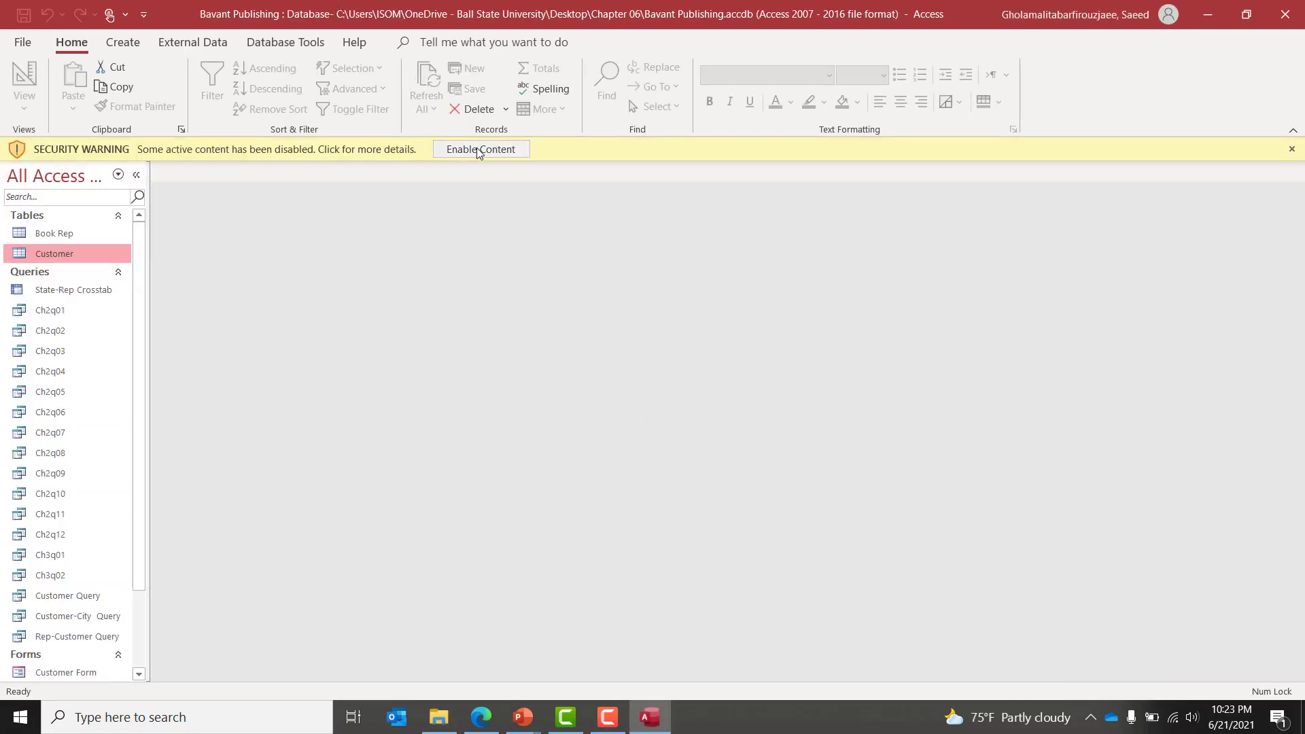
pyautogui.click(479, 149)
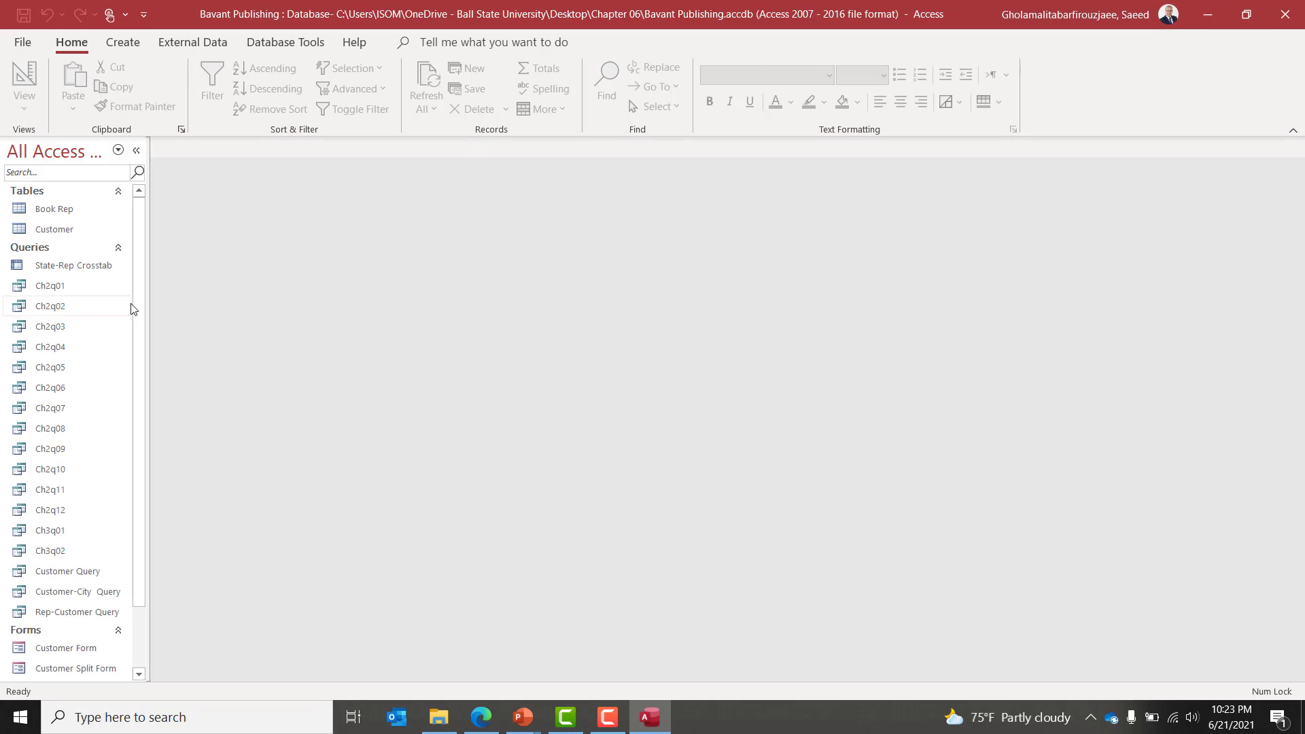
# View the Book Rep and Customer tables and look over the database's existing queries, forms and reports.
pyautogui.doubleClick(50, 215)
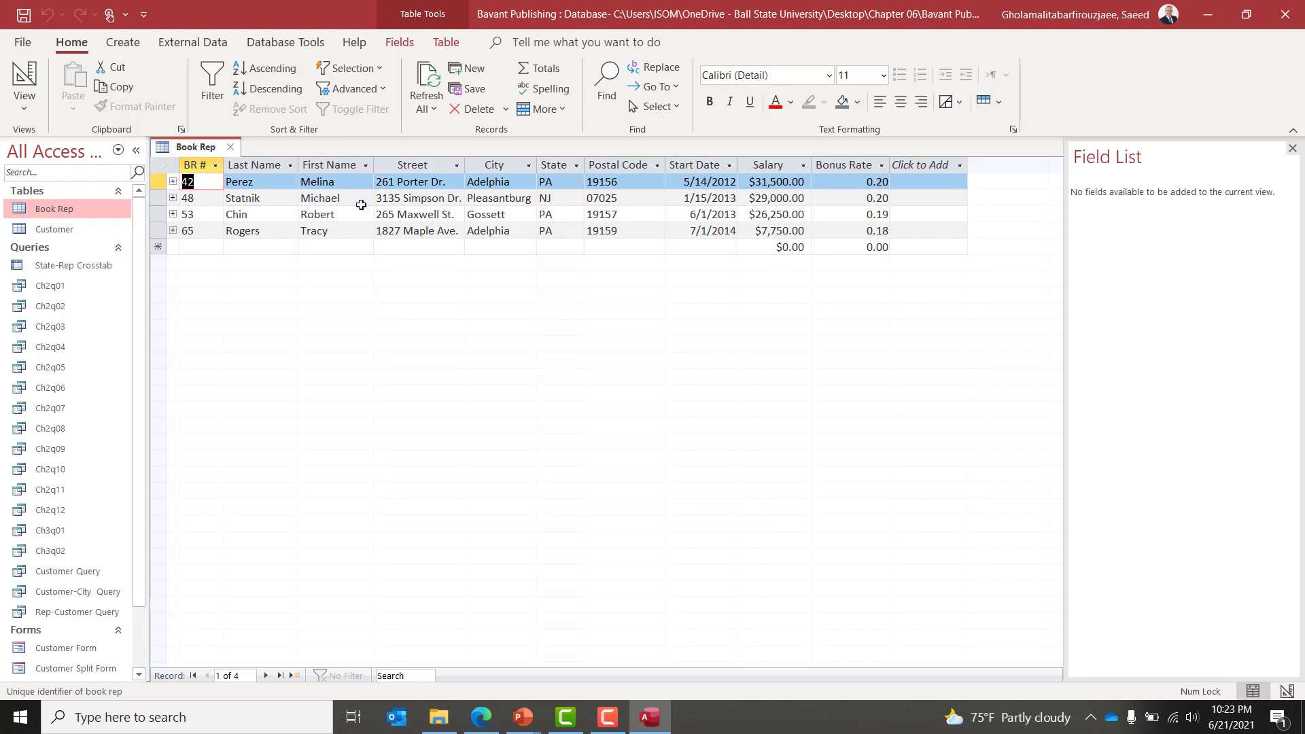
pyautogui.doubleClick(67, 232)
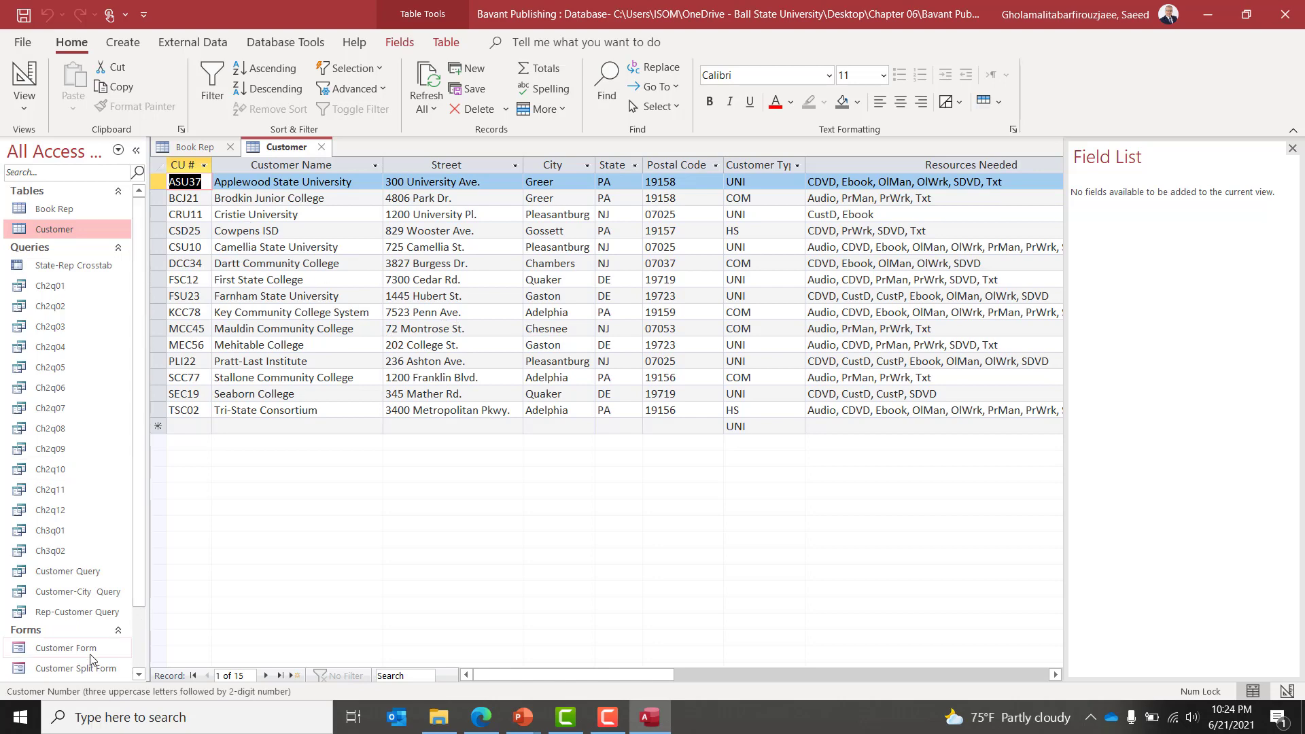
pyautogui.click(139, 675)
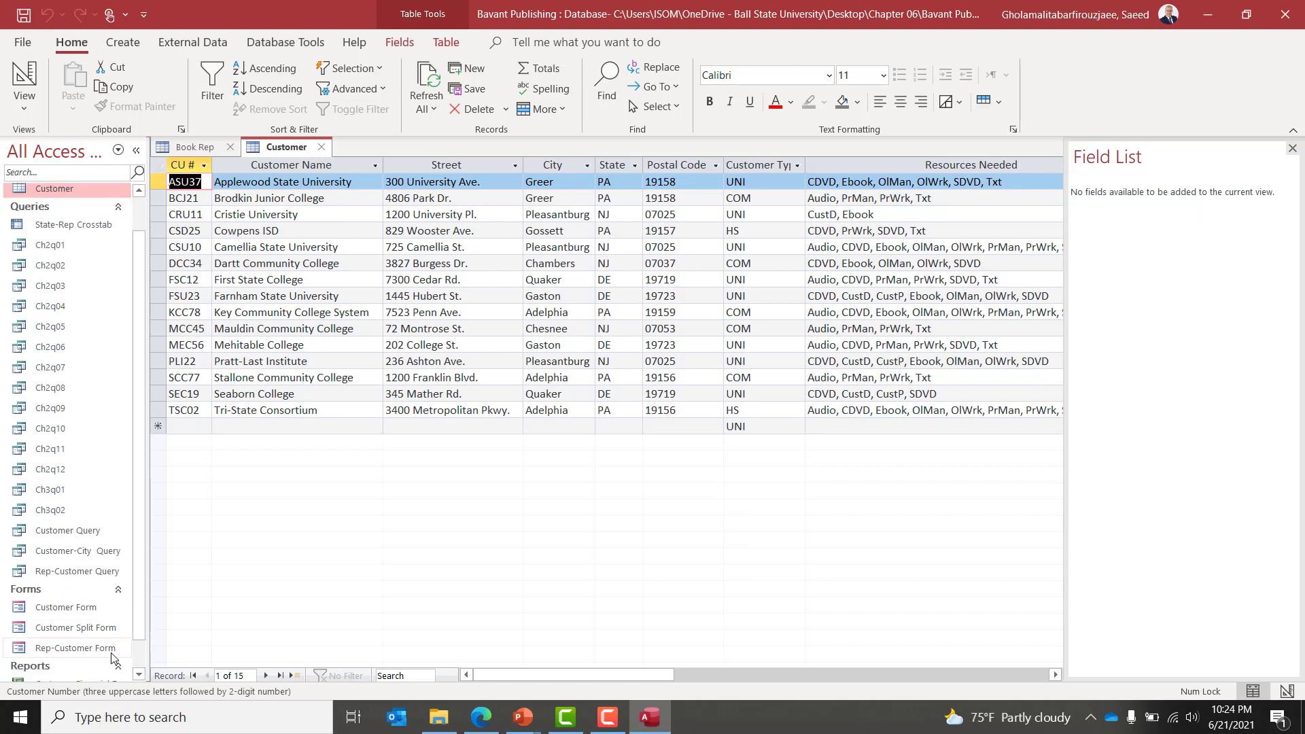
pyautogui.click(139, 663)
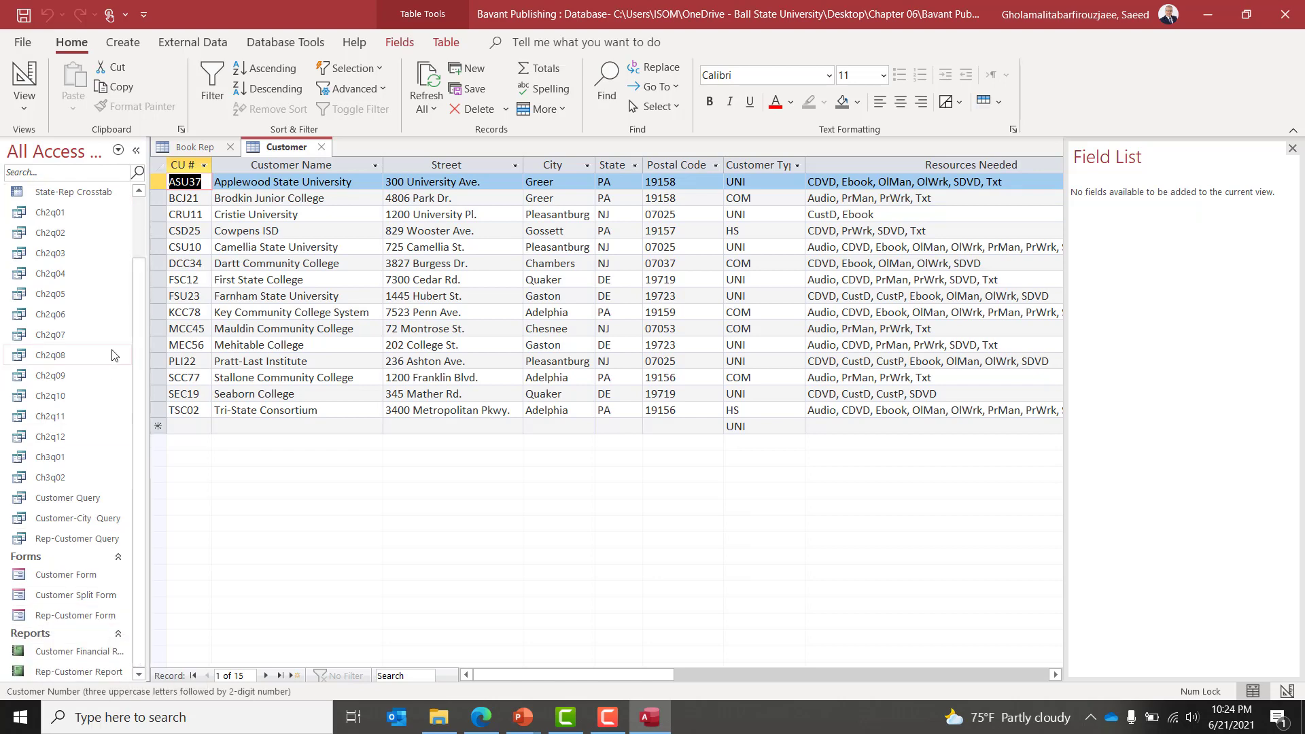
pyautogui.click(139, 229)
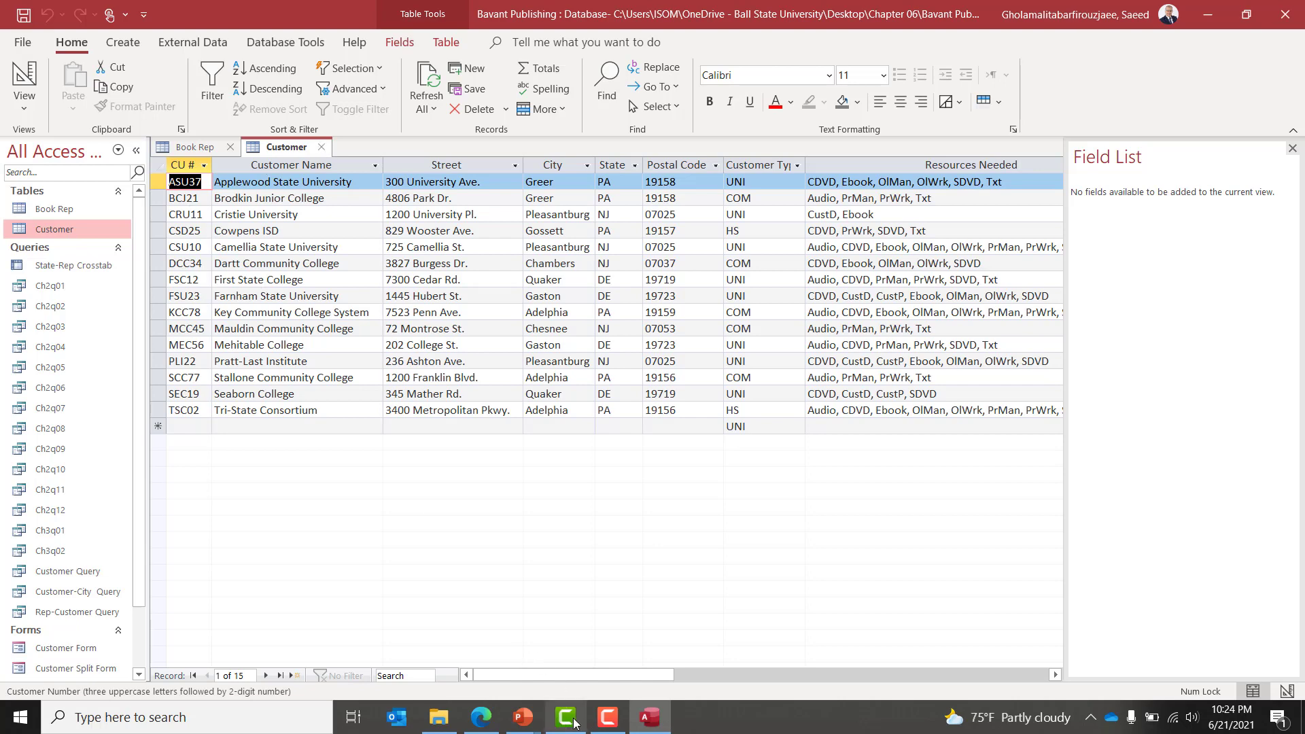
# Switch to the e-textbook in Edge and review the Seminar table's field structure in Table 6–1a.
pyautogui.click(501, 724)
pyautogui.scroll(2, 508, 496)
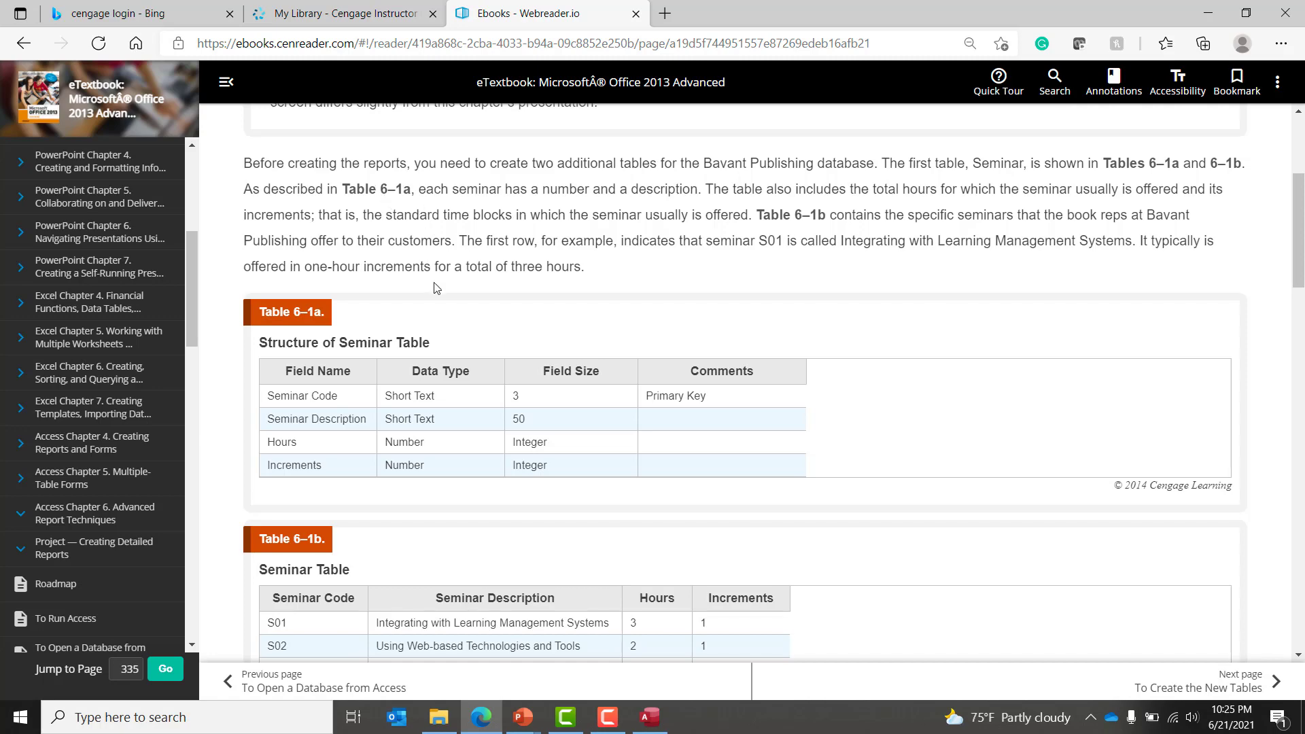
pyautogui.scroll(2, 435, 286)
pyautogui.scroll(-3, 435, 287)
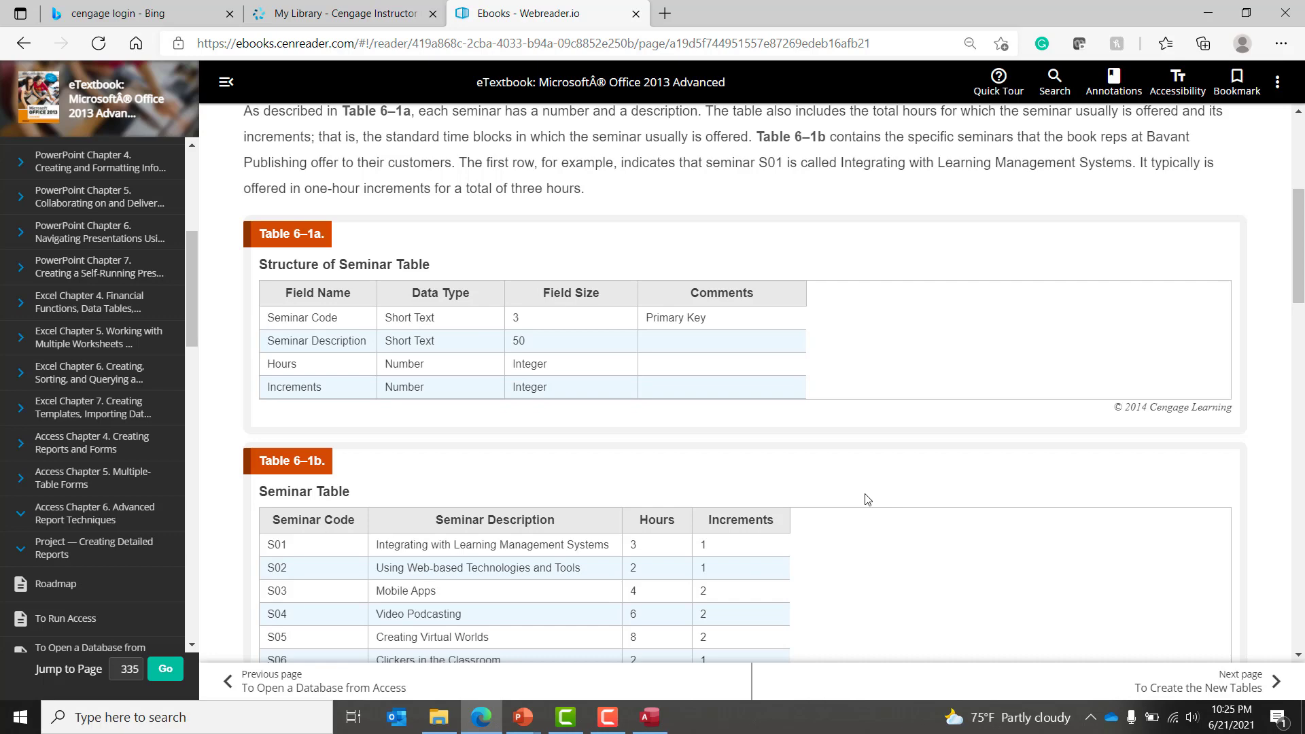
# Back in Access, close the Customer and Book Rep tables and start a new table in Design view.
pyautogui.hotkey('alt', 'Tab')
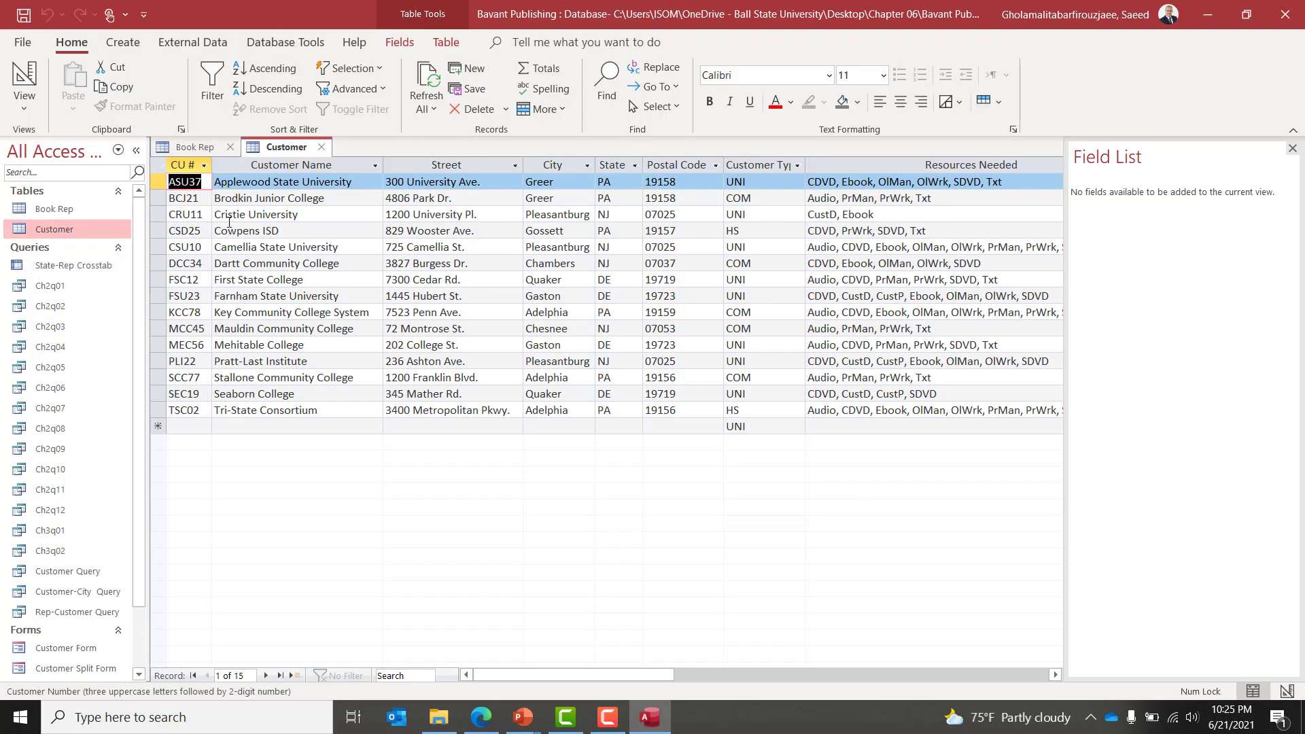
pyautogui.click(324, 149)
pyautogui.click(232, 148)
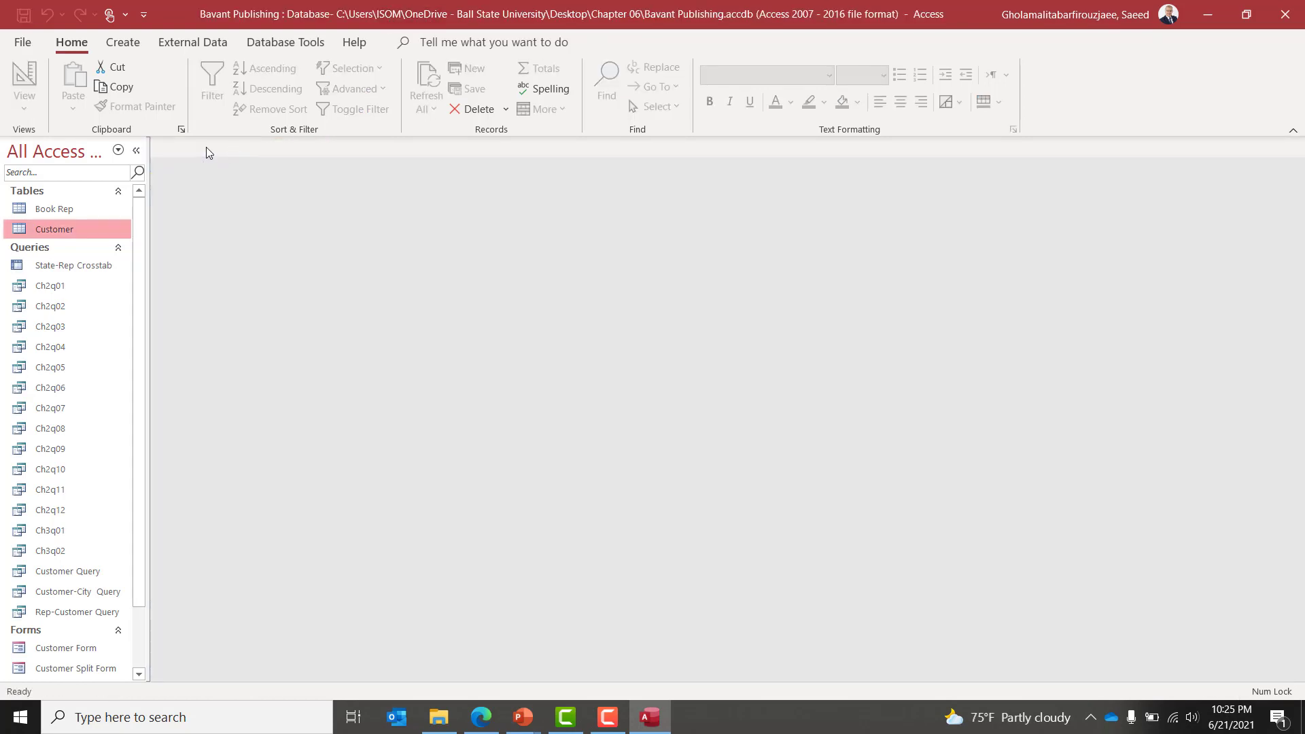
pyautogui.click(123, 44)
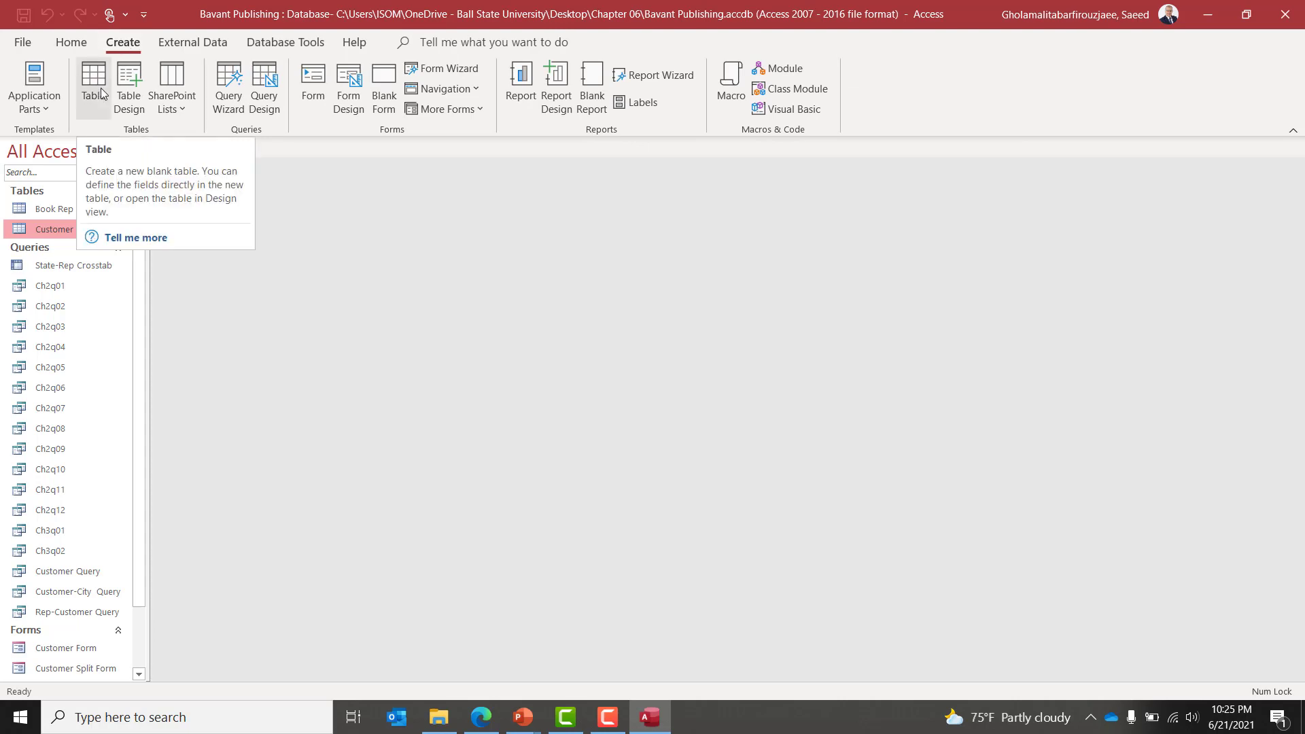
pyautogui.click(127, 89)
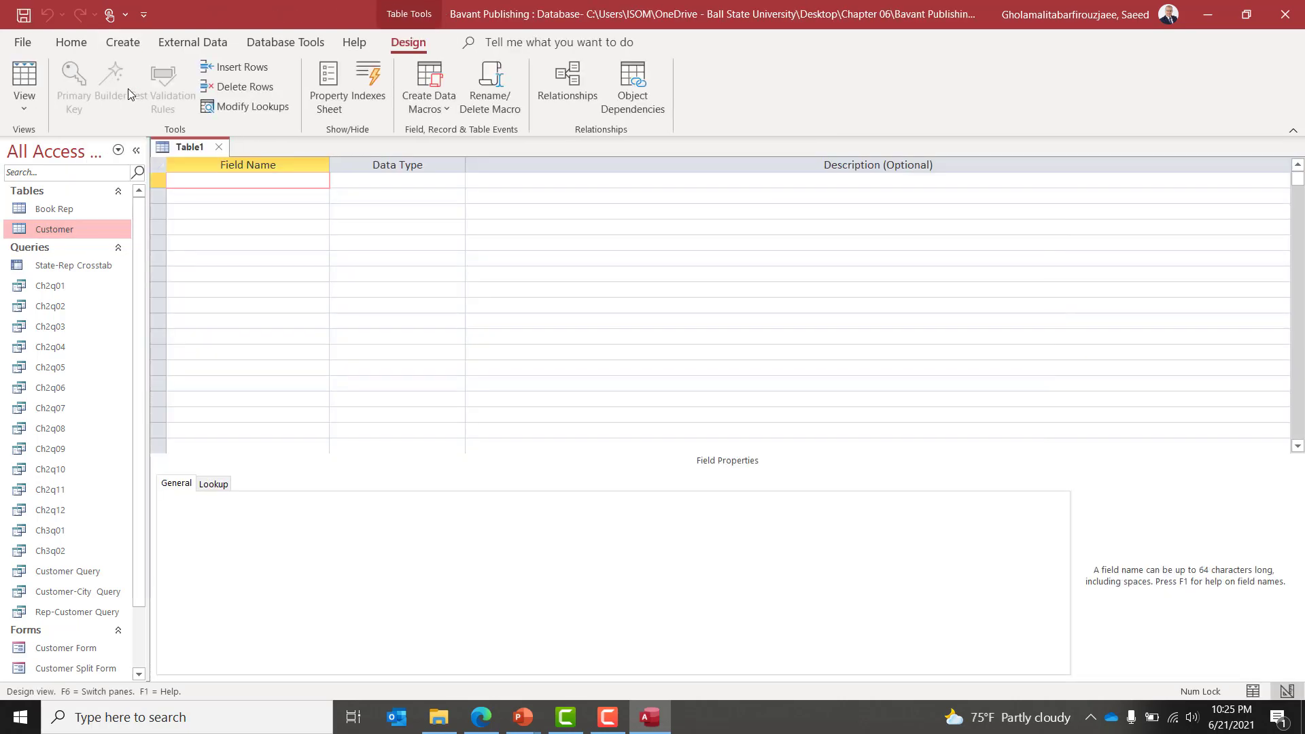
# Copy the Seminar Code field name from Table 6–1a in the Edge e-textbook into the new Access table's first field row.
pyautogui.hotkey('alt', 'Tab')
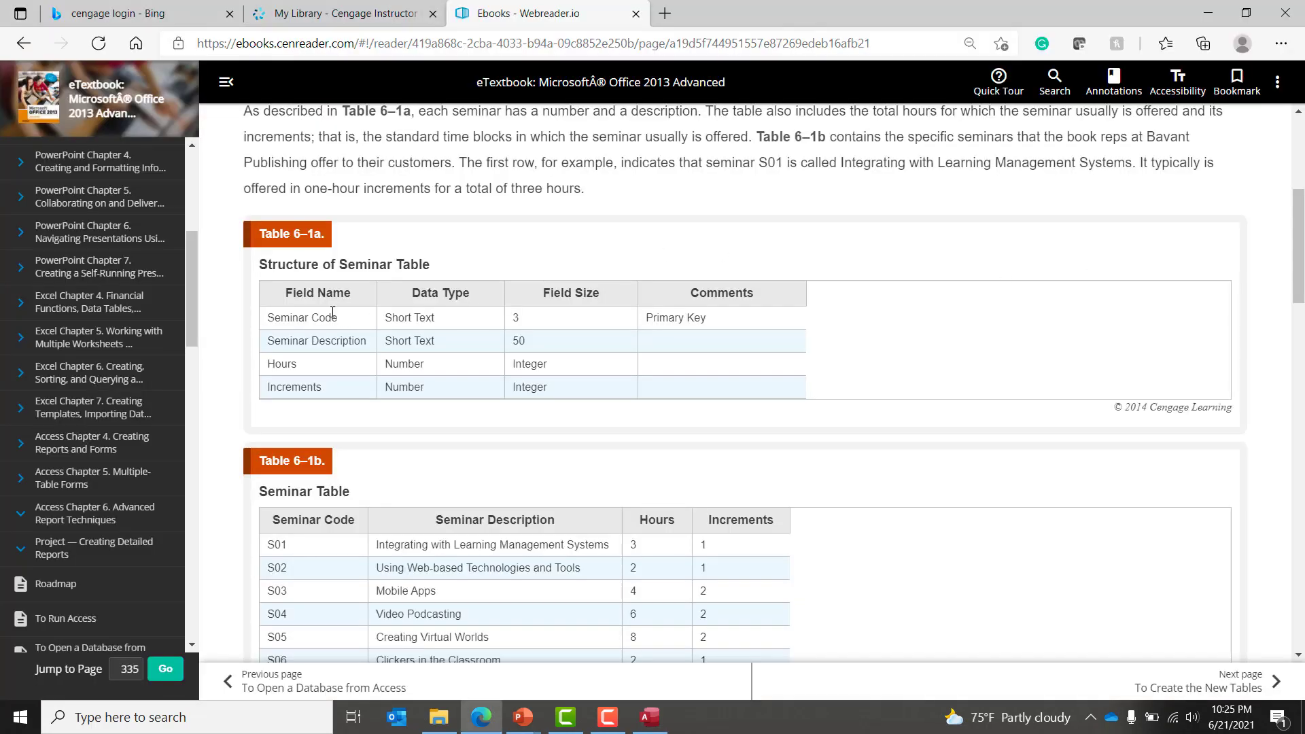
pyautogui.tripleClick(270, 319)
pyautogui.hotkey('ctrl', 'c')
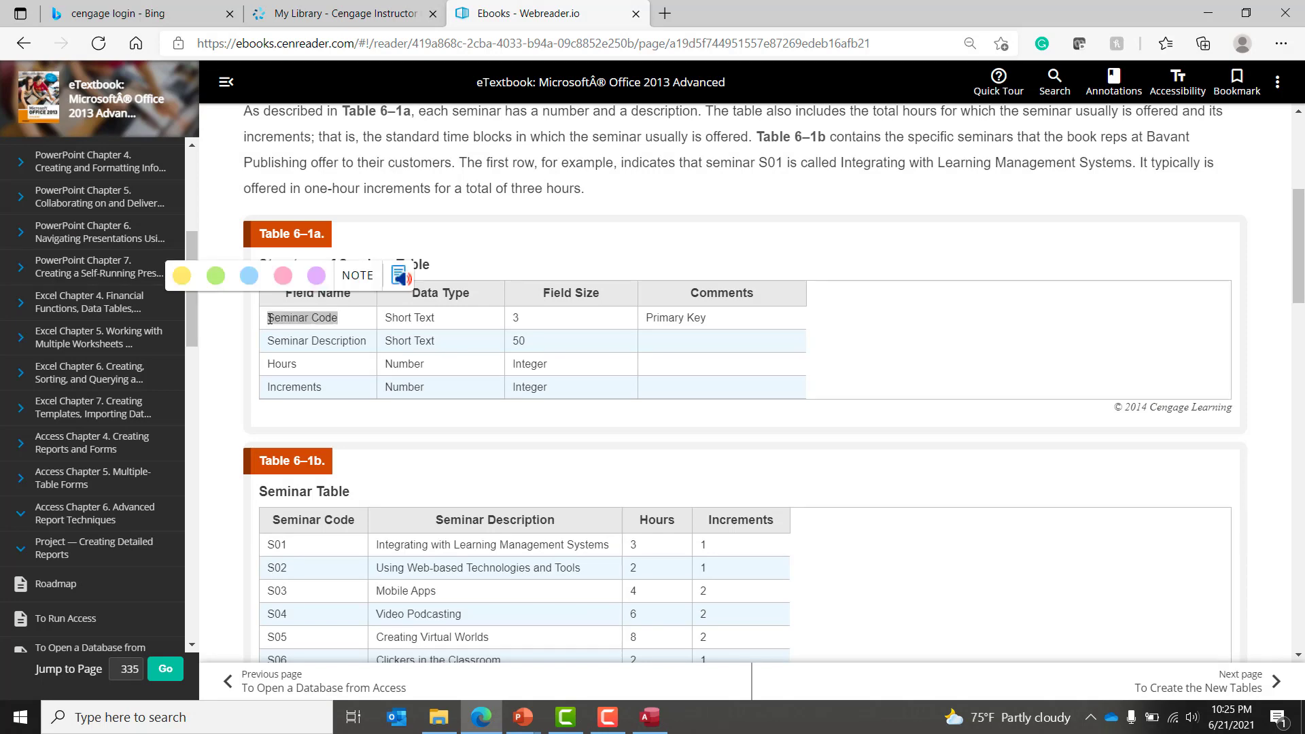
pyautogui.hotkey('alt', 'Tab')
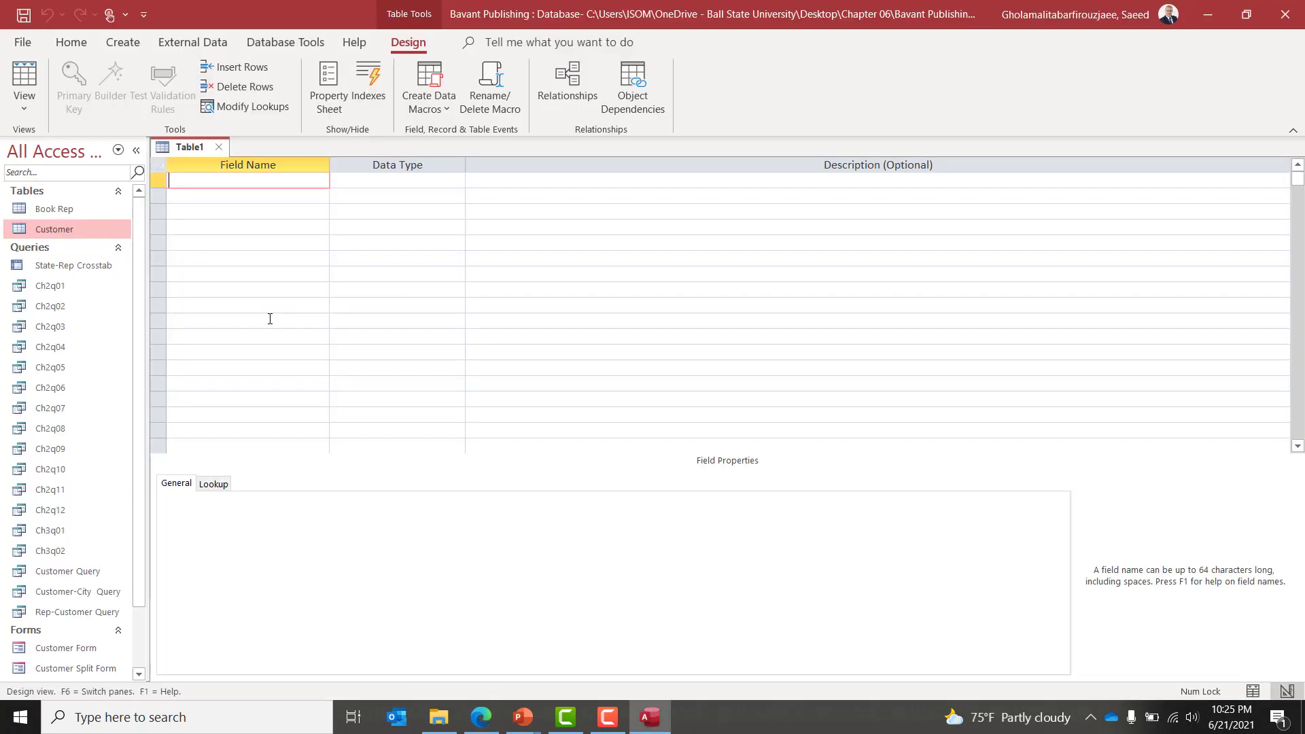
pyautogui.hotkey('ctrl', 'v')
pyautogui.press('Tab')
# Check Table 6–1a in the e-textbook and set the Seminar Code field's size to 3 in Access.
pyautogui.hotkey('alt', 'Tab')
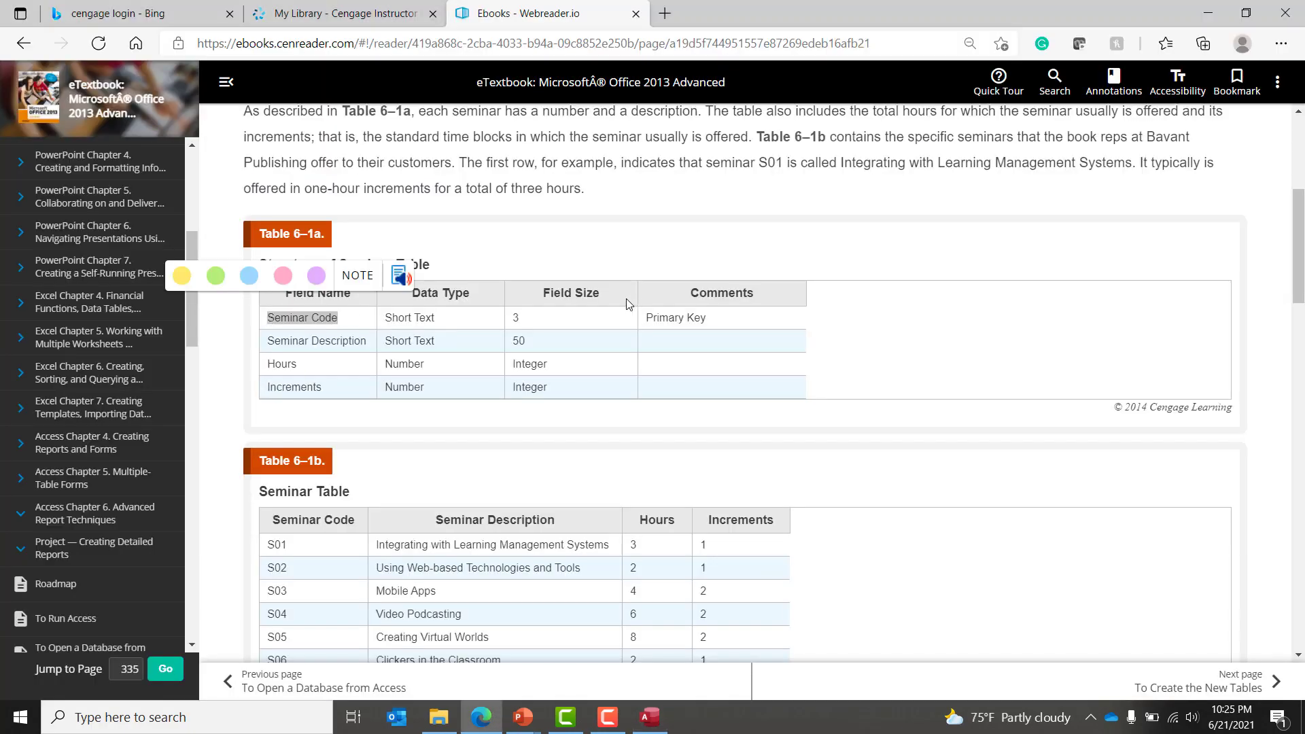
pyautogui.hotkey('alt', 'Tab')
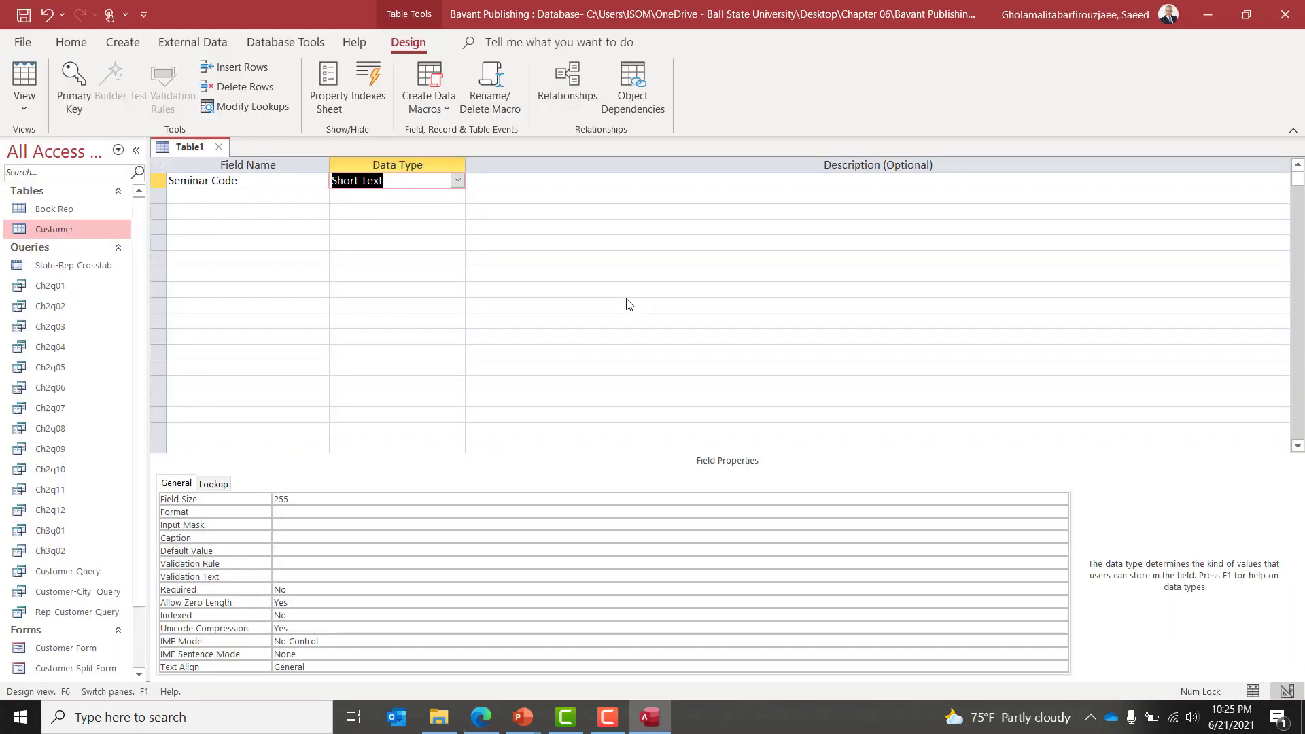
pyautogui.click(325, 501)
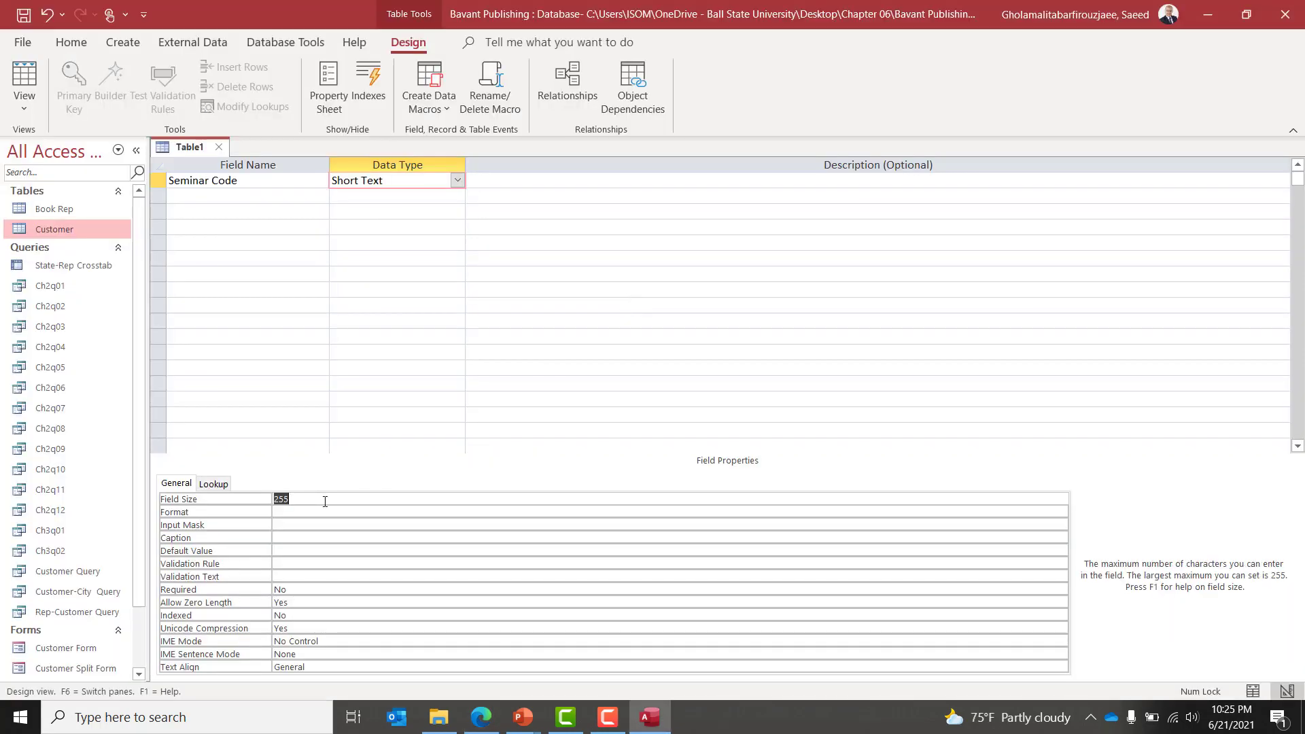
pyautogui.write('3')
# Add a Seminar Description field from Table 6–1a in the e-textbook as Short Text with a field size of 50.
pyautogui.click(221, 197)
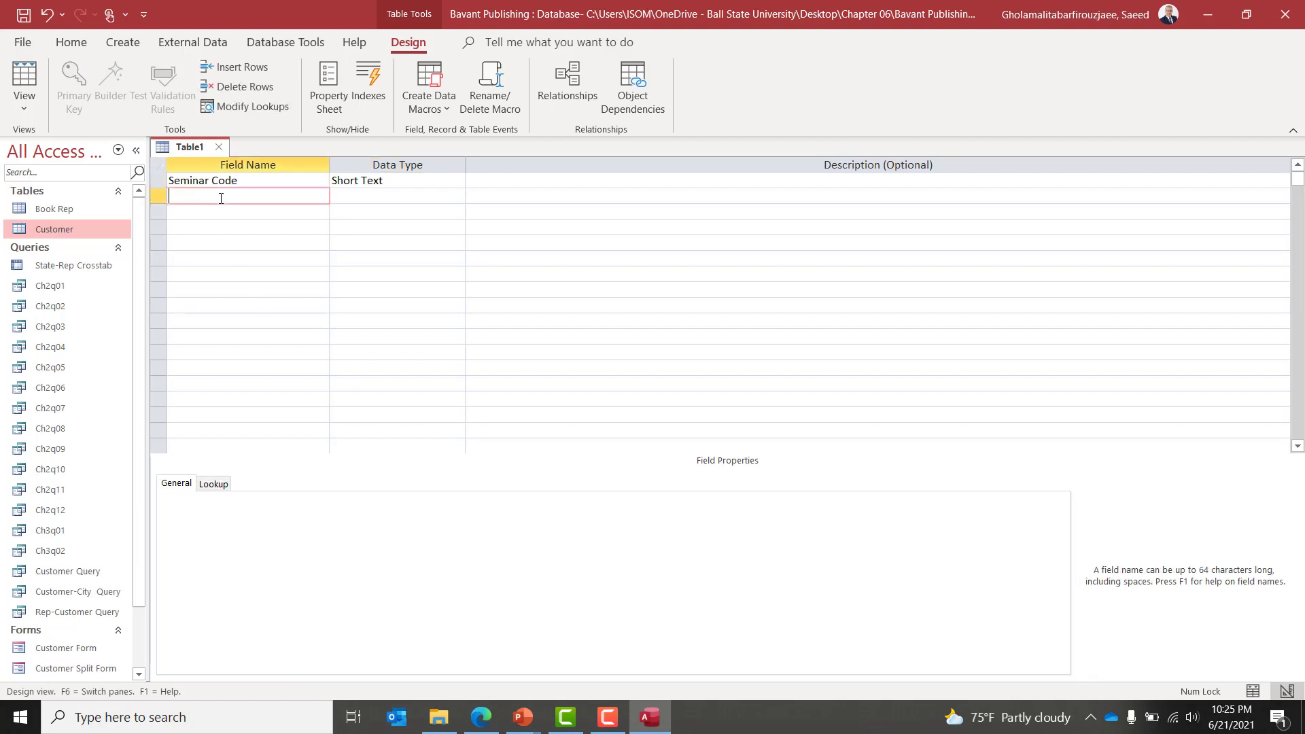
pyautogui.hotkey('alt', 'Tab')
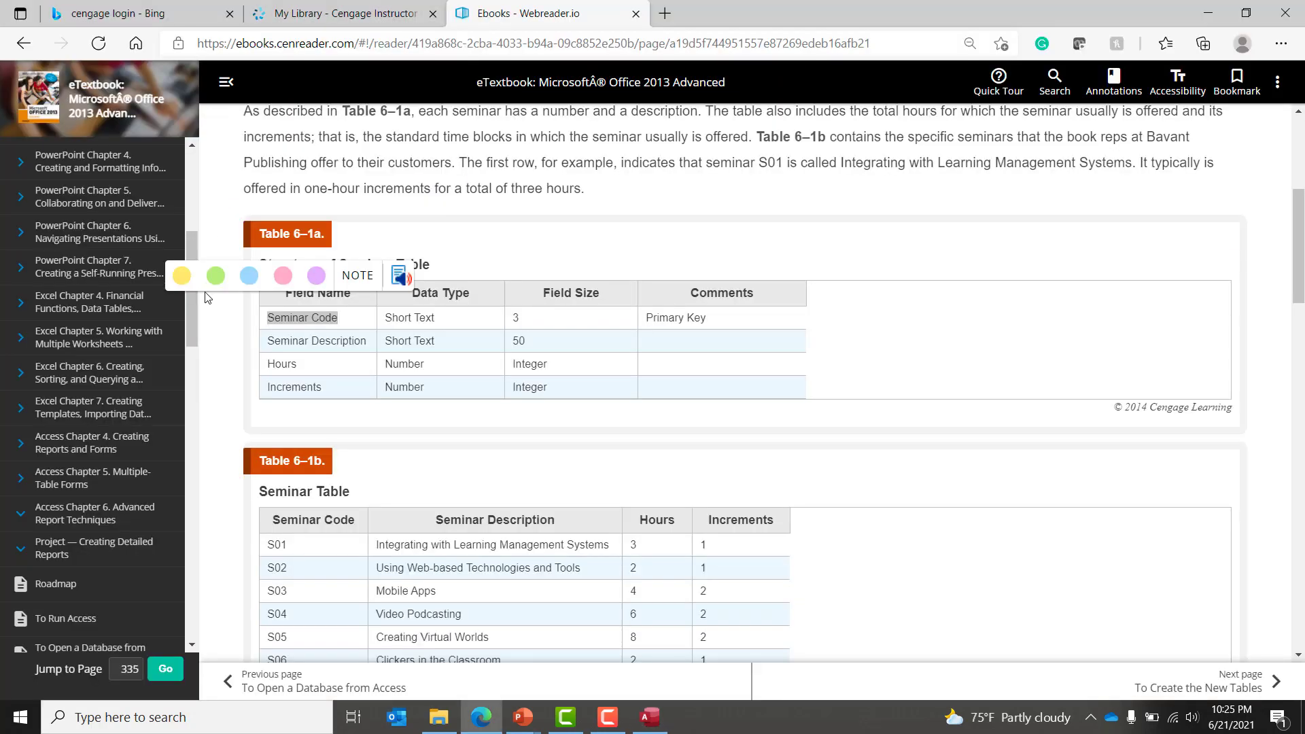
pyautogui.tripleClick(271, 338)
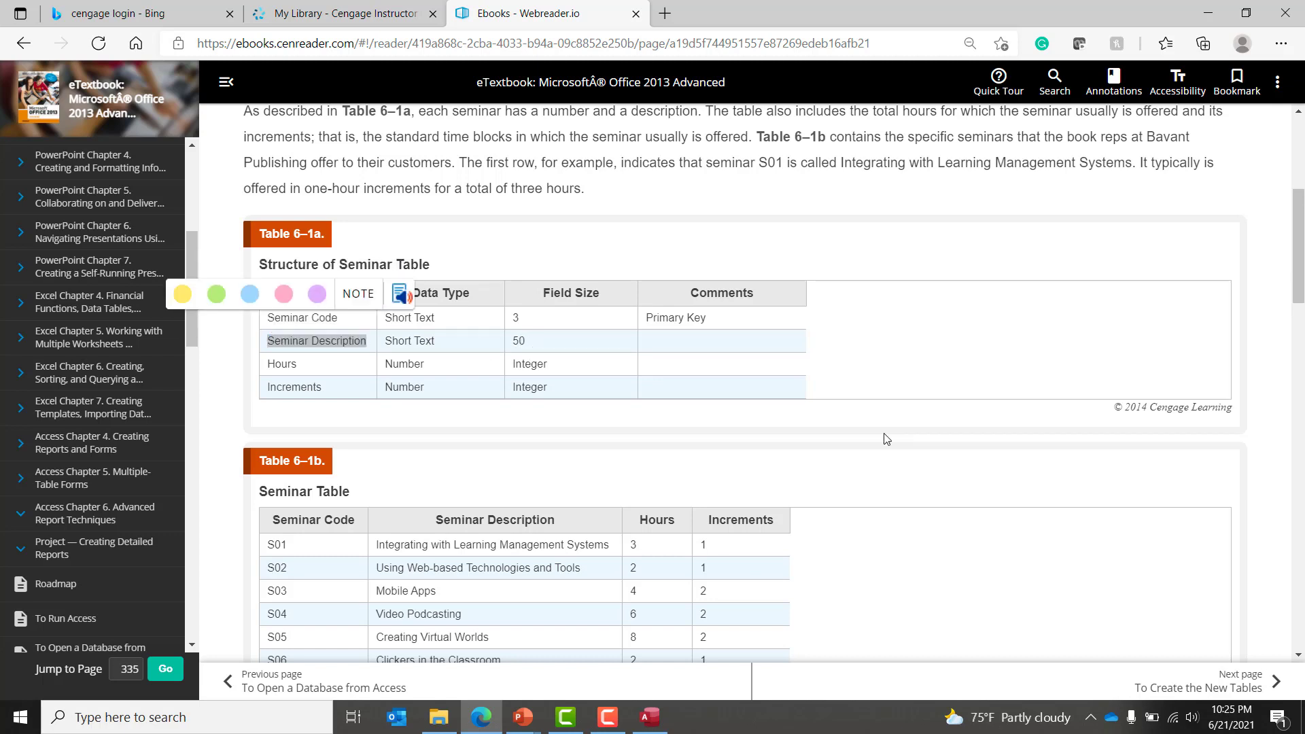
pyautogui.hotkey('alt', 'Tab')
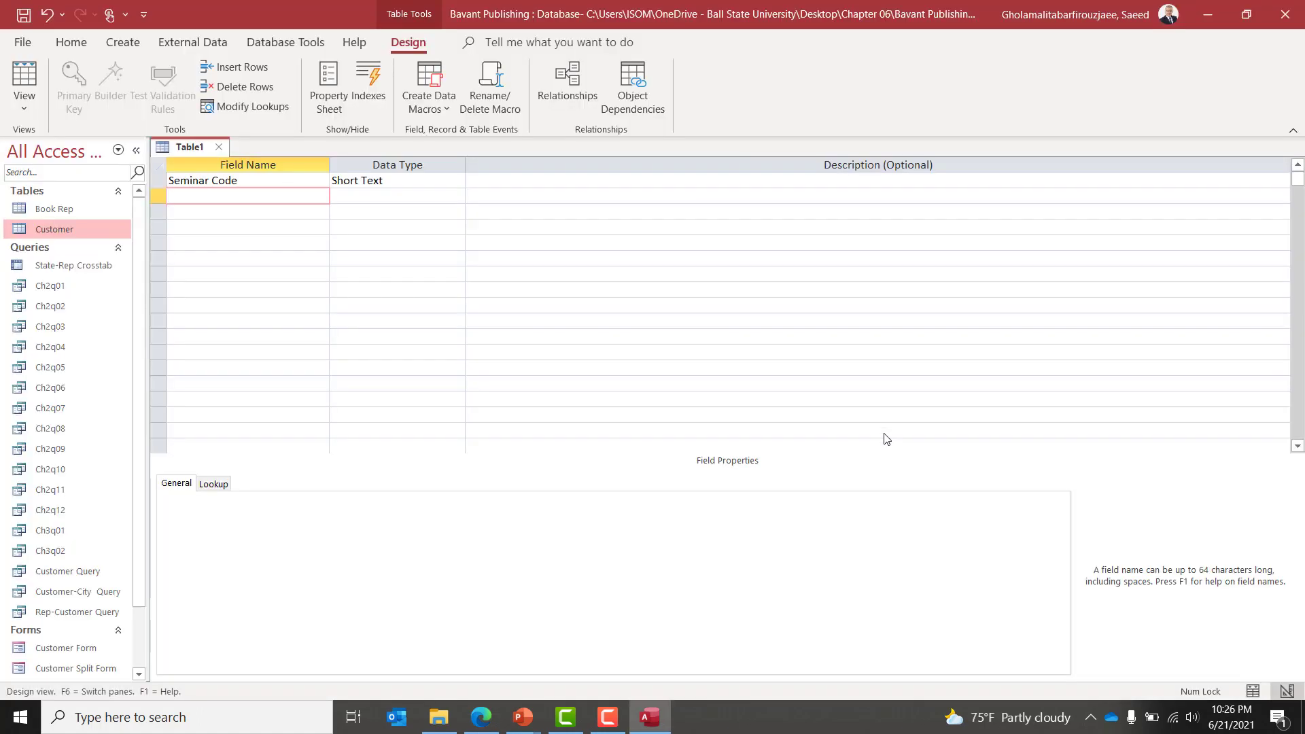
pyautogui.write('Seminar Description')
pyautogui.press('Tab')
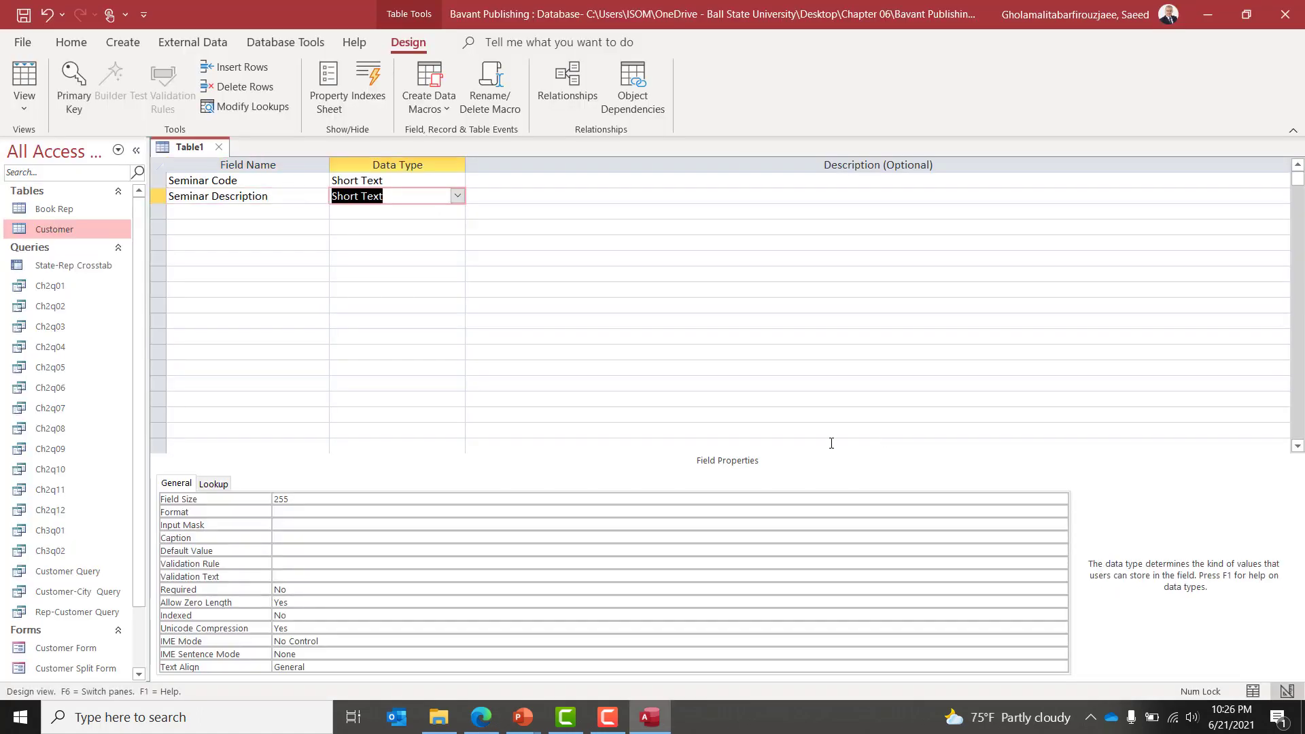
pyautogui.doubleClick(379, 503)
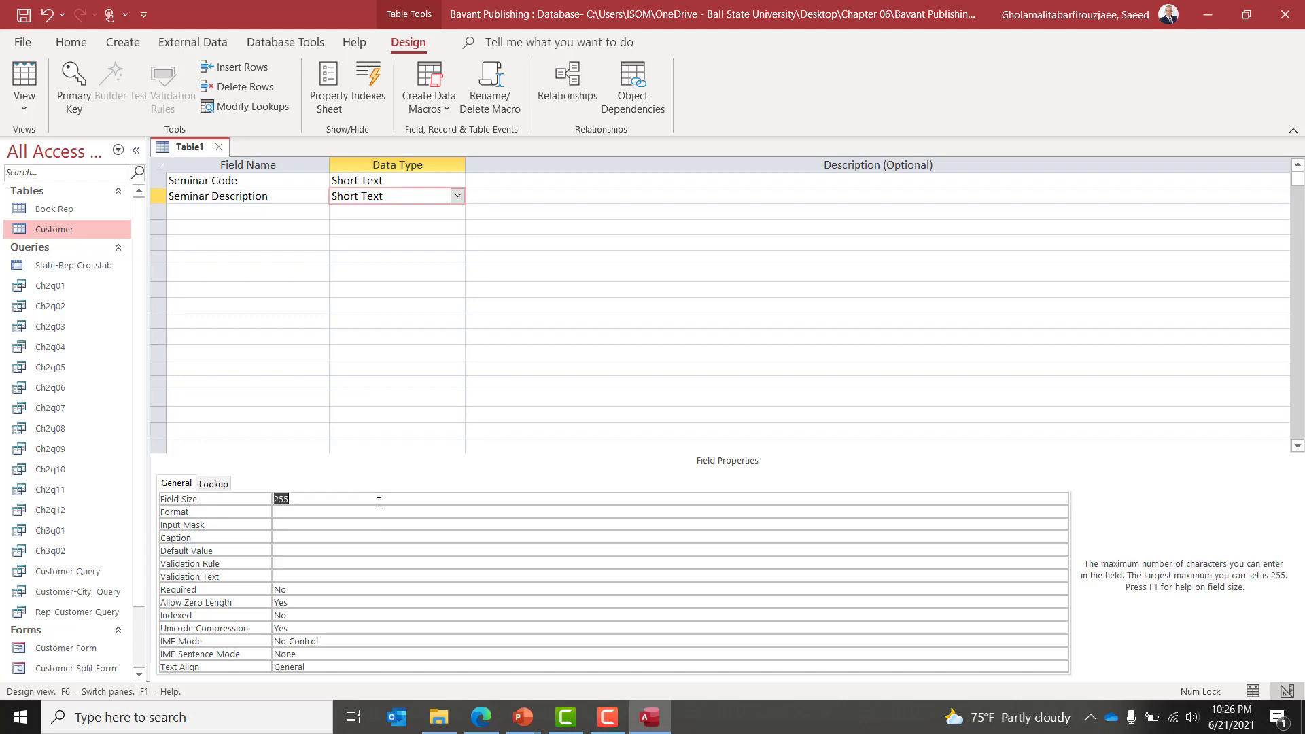
pyautogui.write('50')
pyautogui.press('Tab')
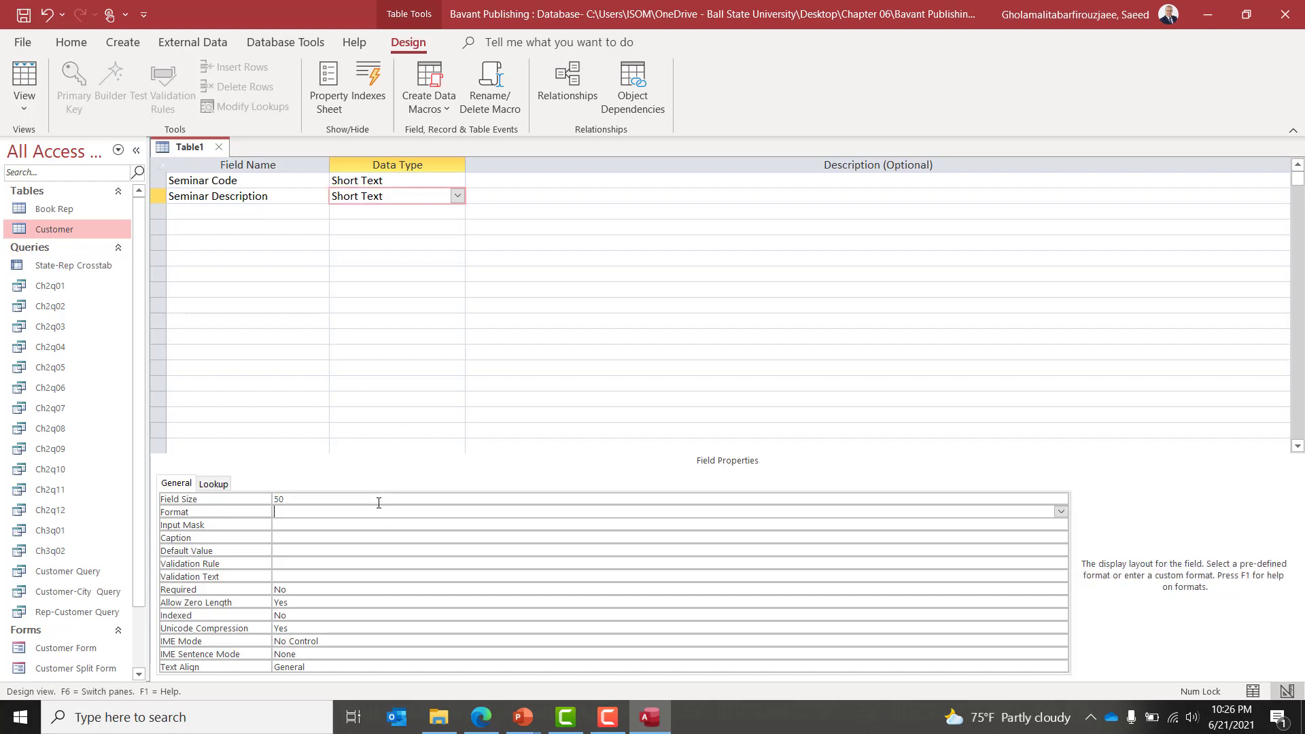
# Copy the Hours field name from Table 6–1a in the e-textbook into the Access table's third field row.
pyautogui.click(194, 212)
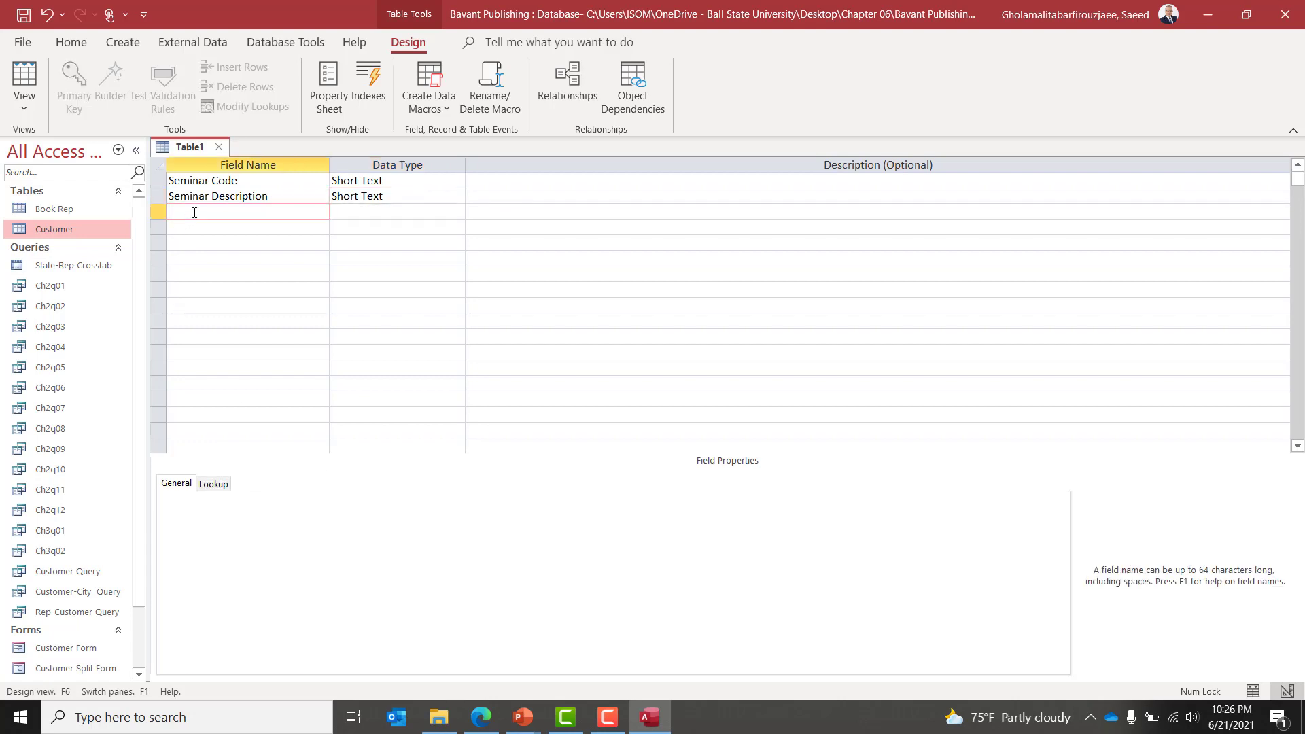
pyautogui.hotkey('alt', 'Tab')
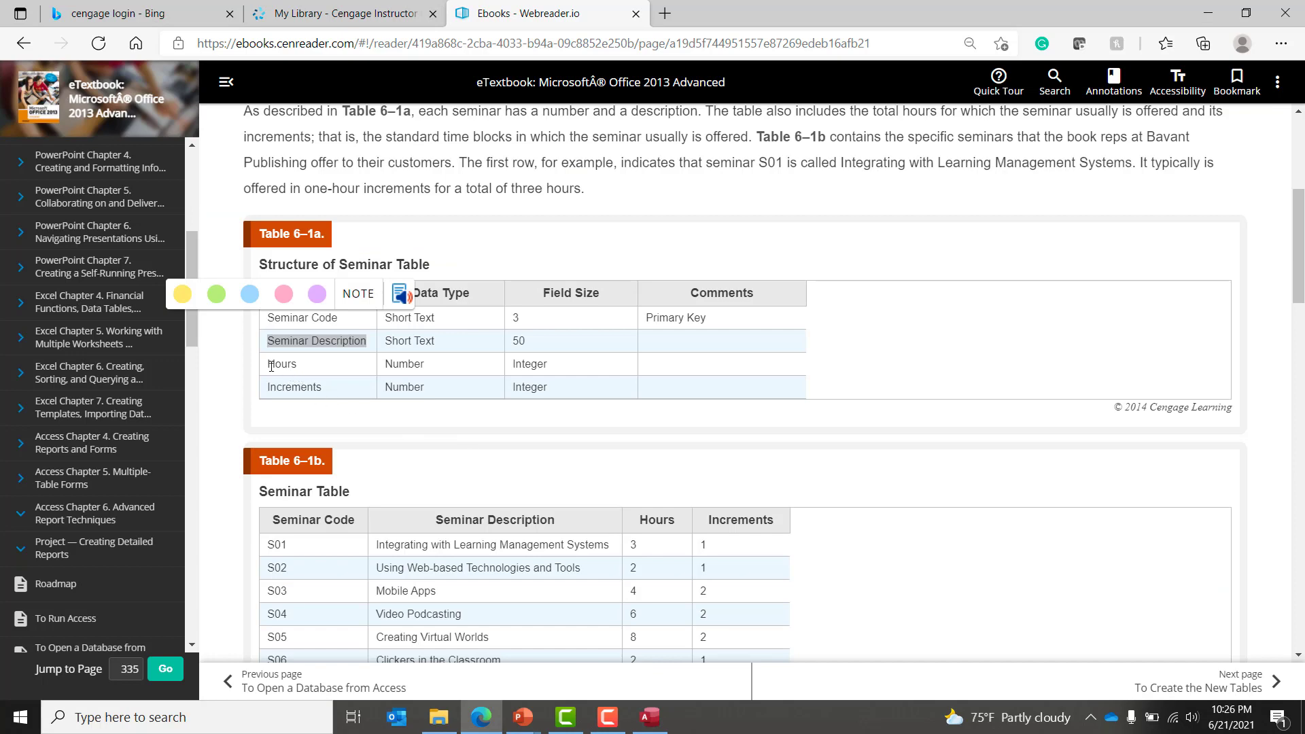
pyautogui.doubleClick(269, 365)
pyautogui.hotkey('ctrl', 'c')
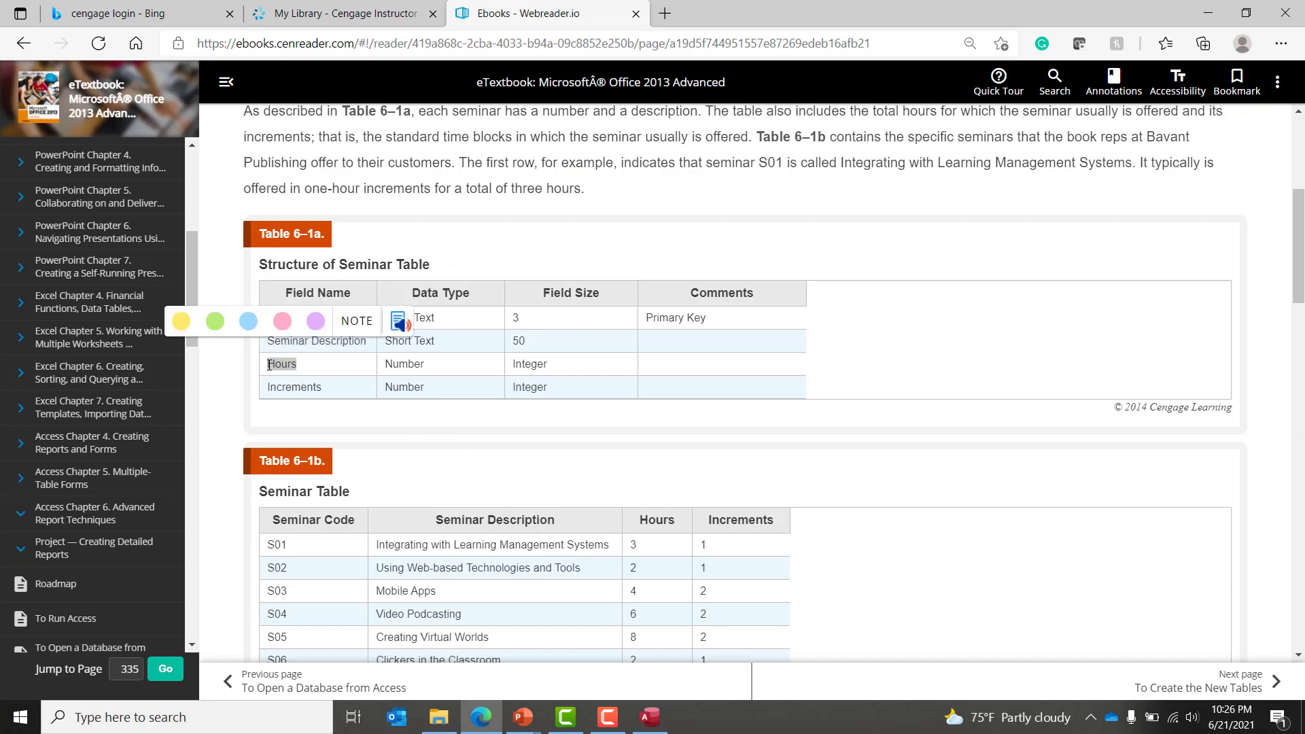
pyautogui.hotkey('alt', 'Tab')
pyautogui.press('Tab')
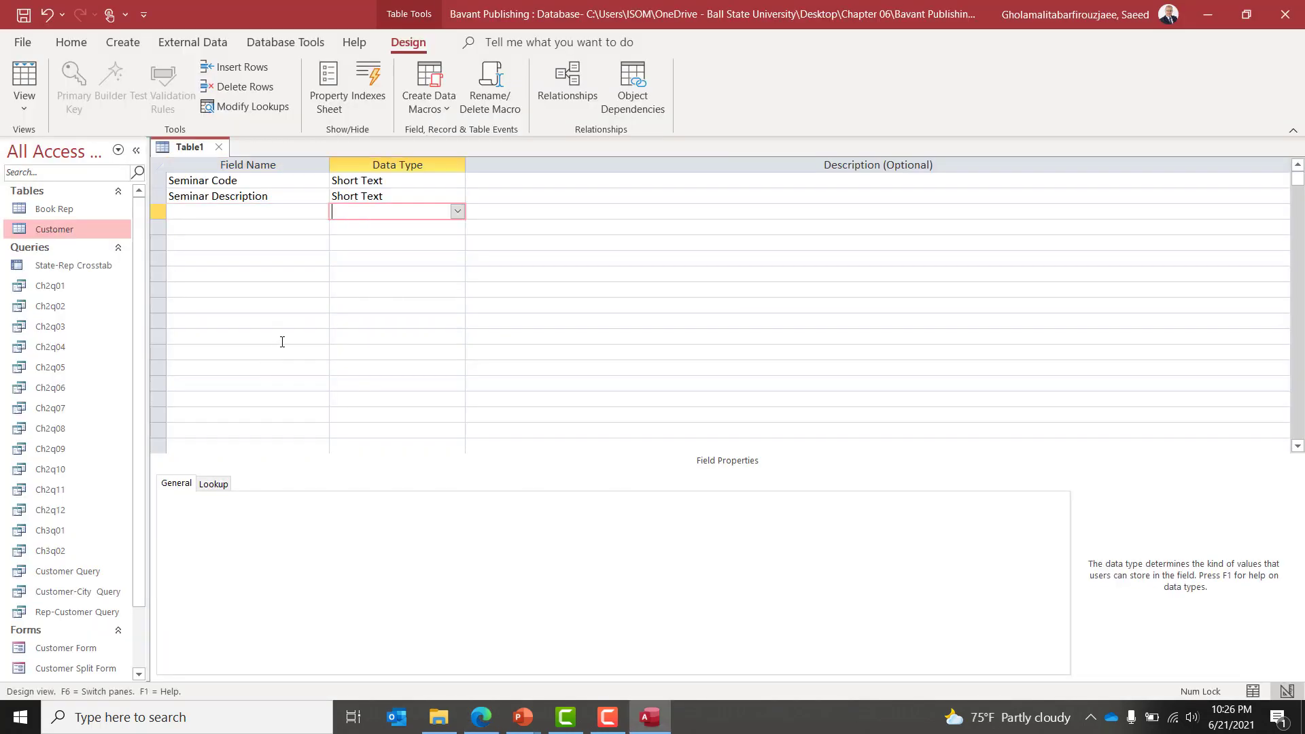
pyautogui.hotkey('shift', 'Tab')
pyautogui.hotkey('ctrl', 'v')
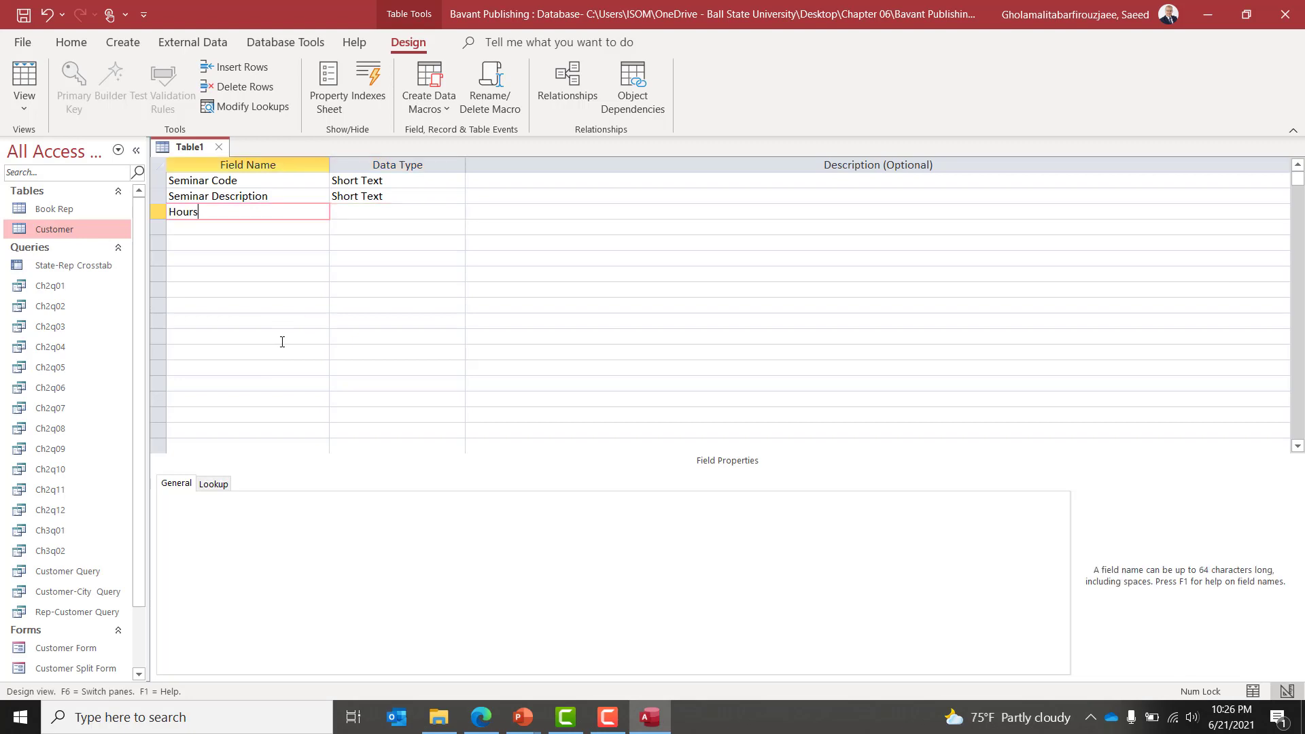
pyautogui.press('Tab')
# Check the Hours field's type in the e-textbook and set its data type to Number in Access.
pyautogui.hotkey('alt', 'Tab')
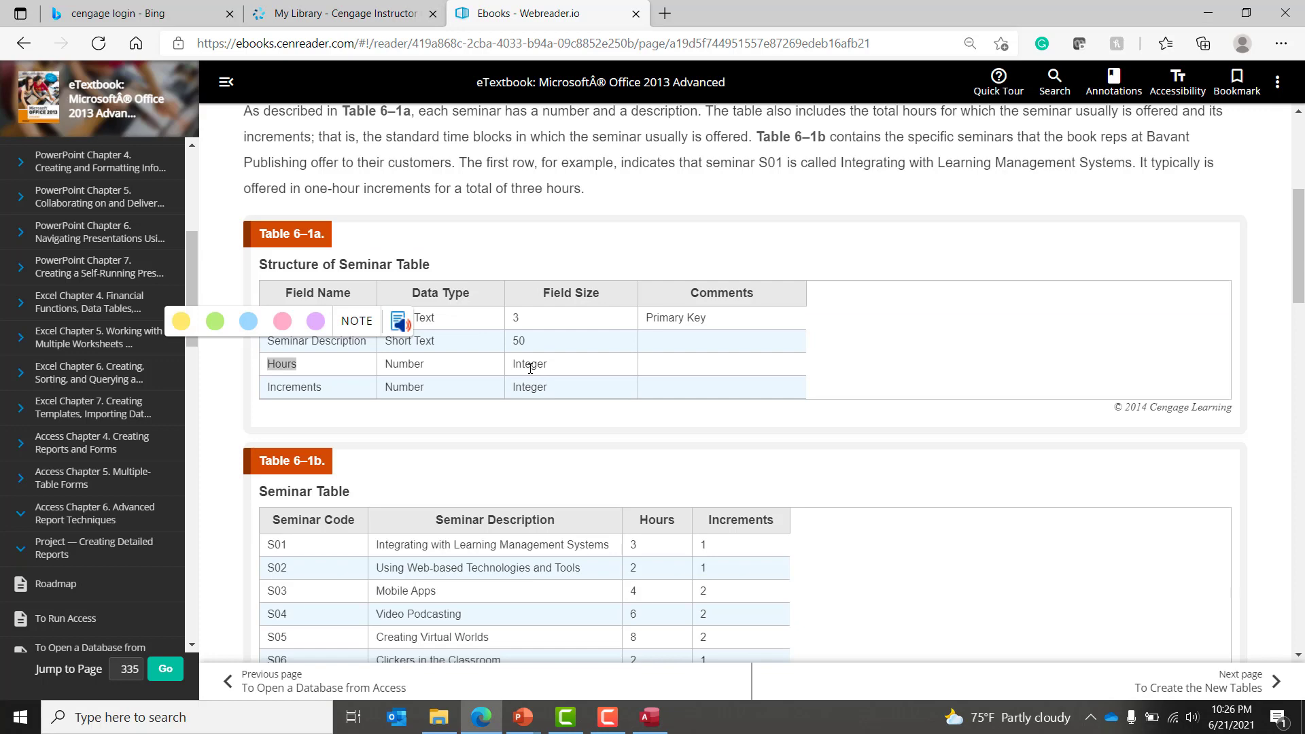
pyautogui.hotkey('alt', 'Tab')
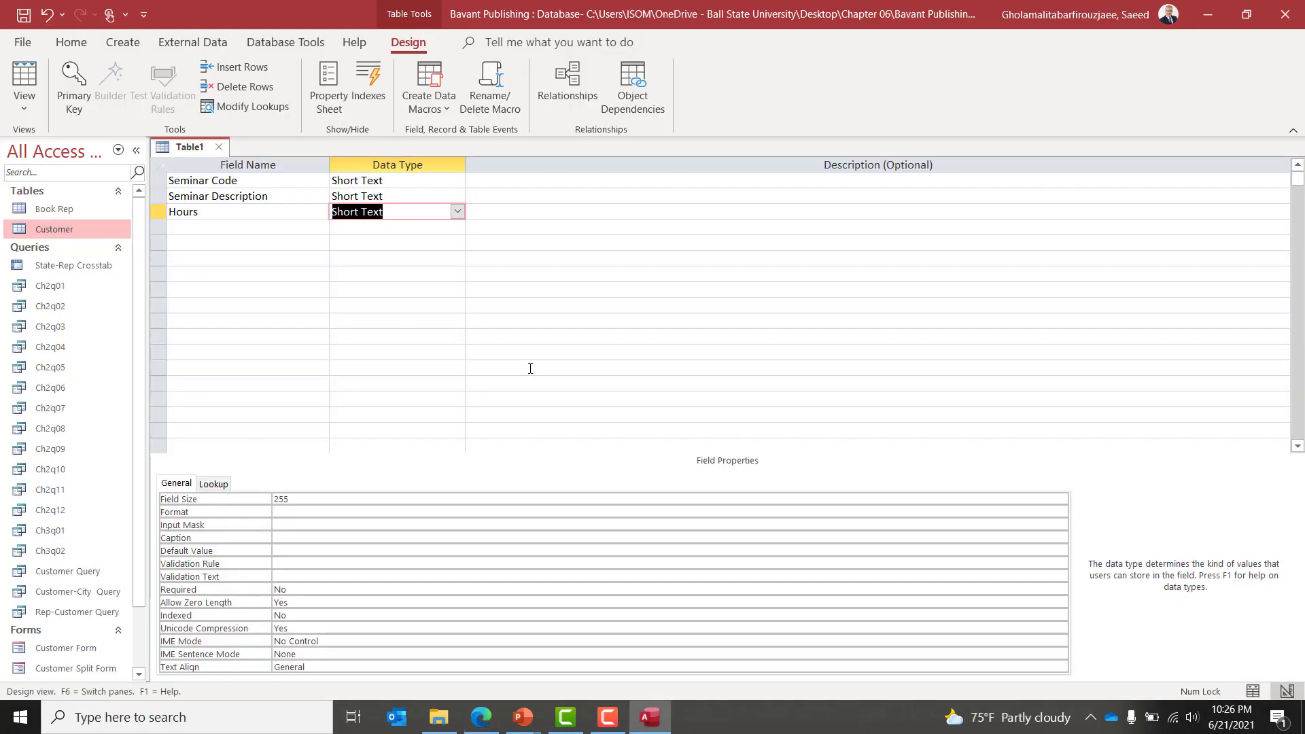
pyautogui.write('inte')
pyautogui.press('BackSpace')
pyautogui.press('BackSpace')
pyautogui.press('BackSpace')
pyautogui.press('BackSpace')
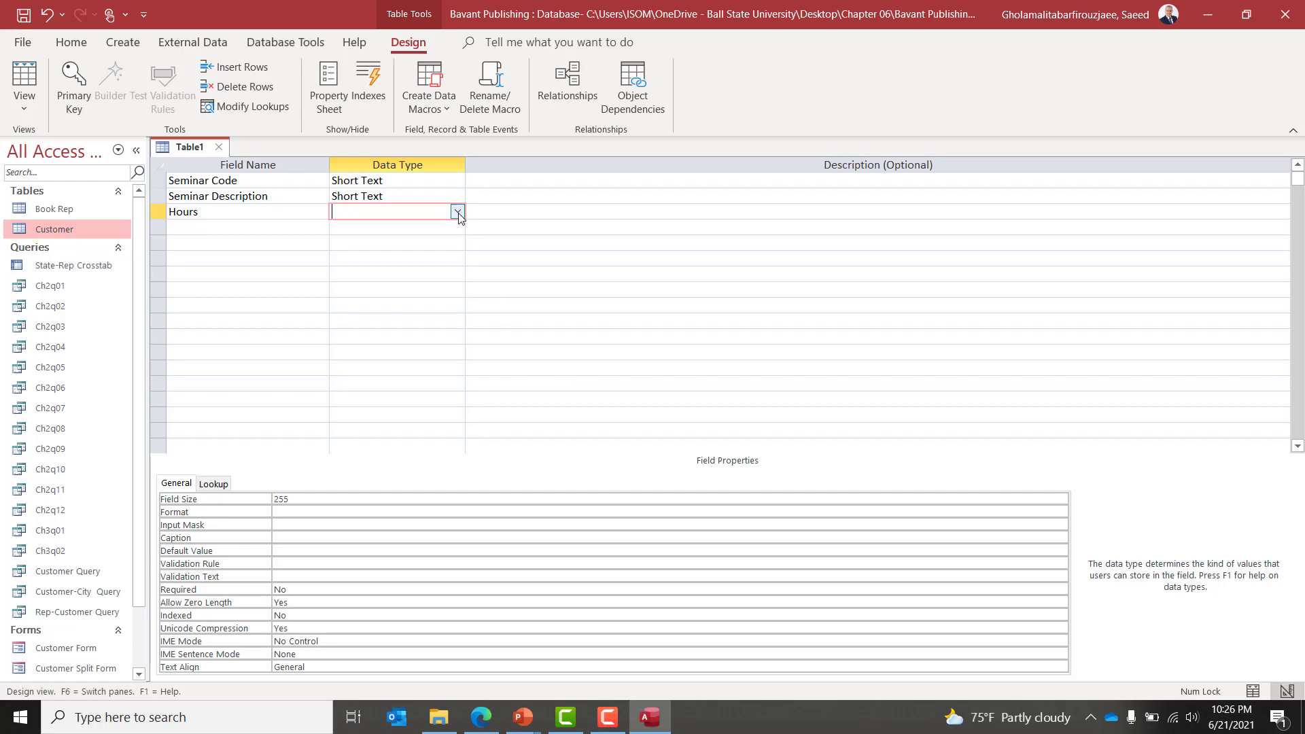
pyautogui.click(458, 212)
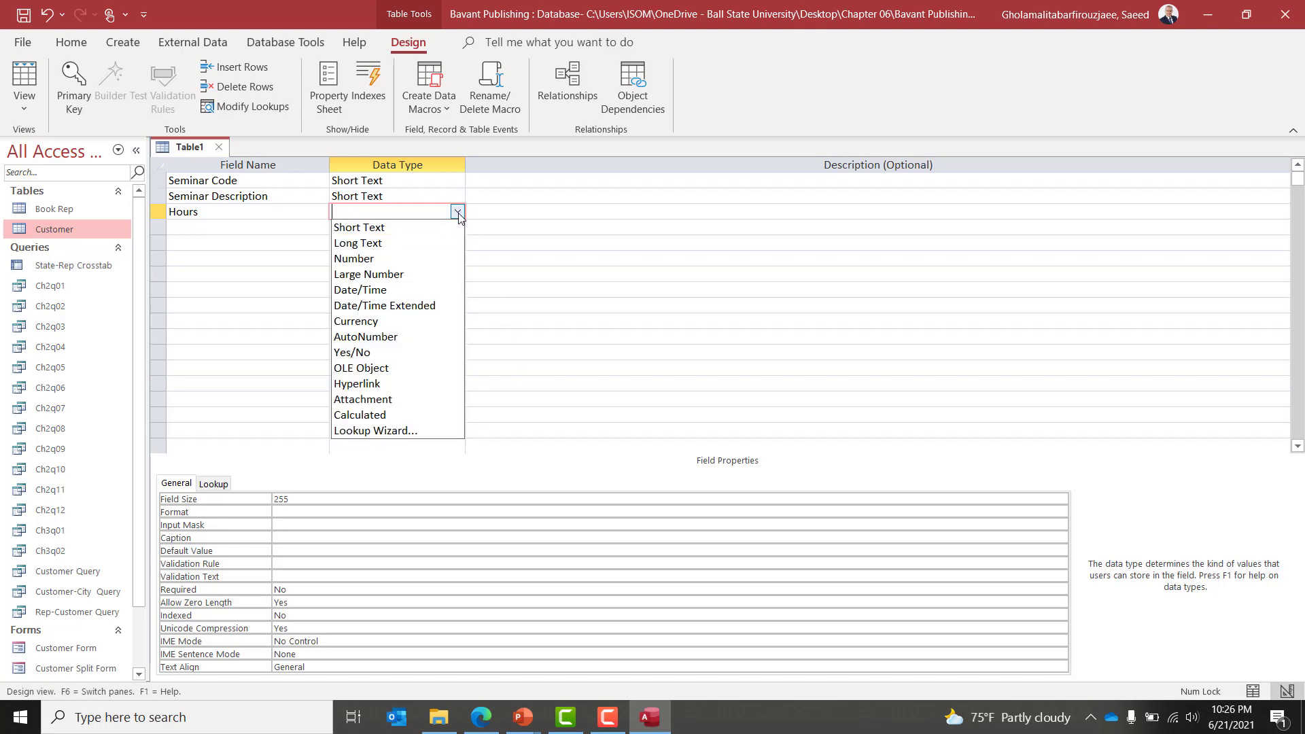
pyautogui.press('Down')
pyautogui.press('Down')
pyautogui.press('Return')
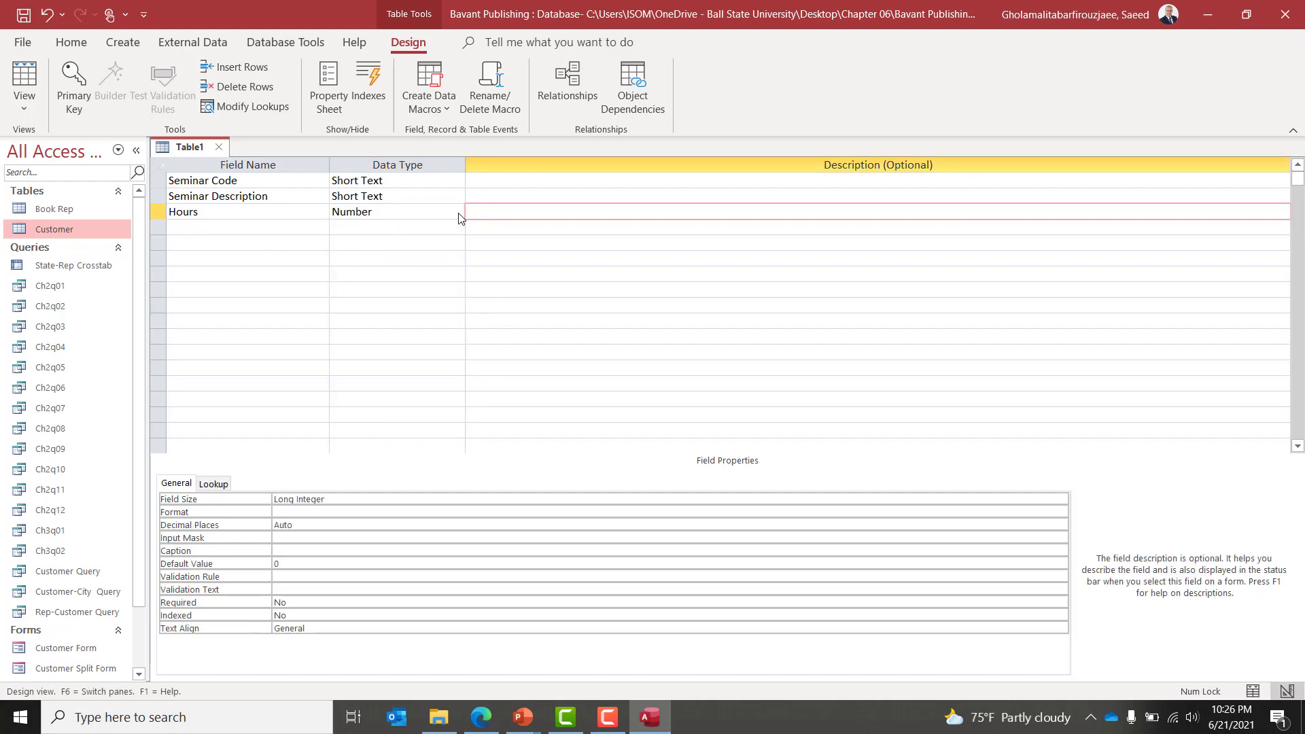
# Copy the Increments field name from the e-textbook into the Access table's fourth row and set its data type to Number.
pyautogui.click(222, 227)
pyautogui.hotkey('alt', 'Tab')
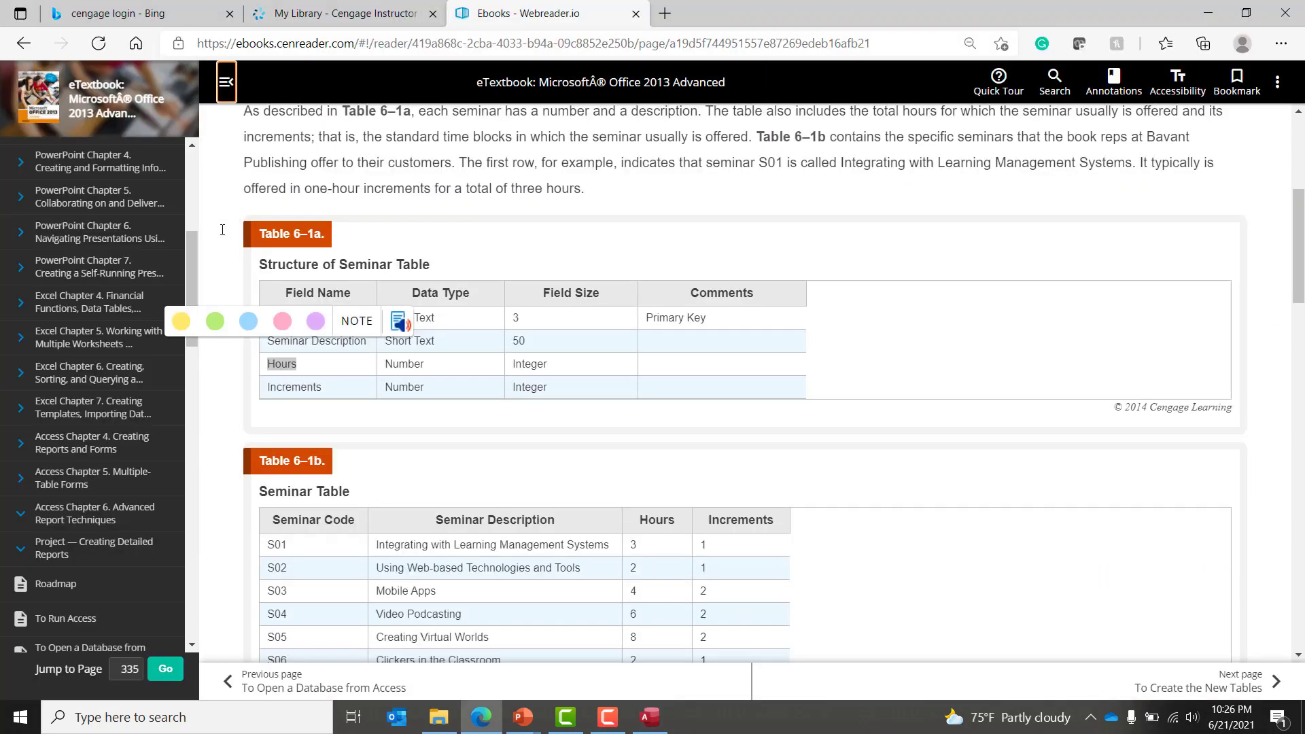
pyautogui.click(268, 387)
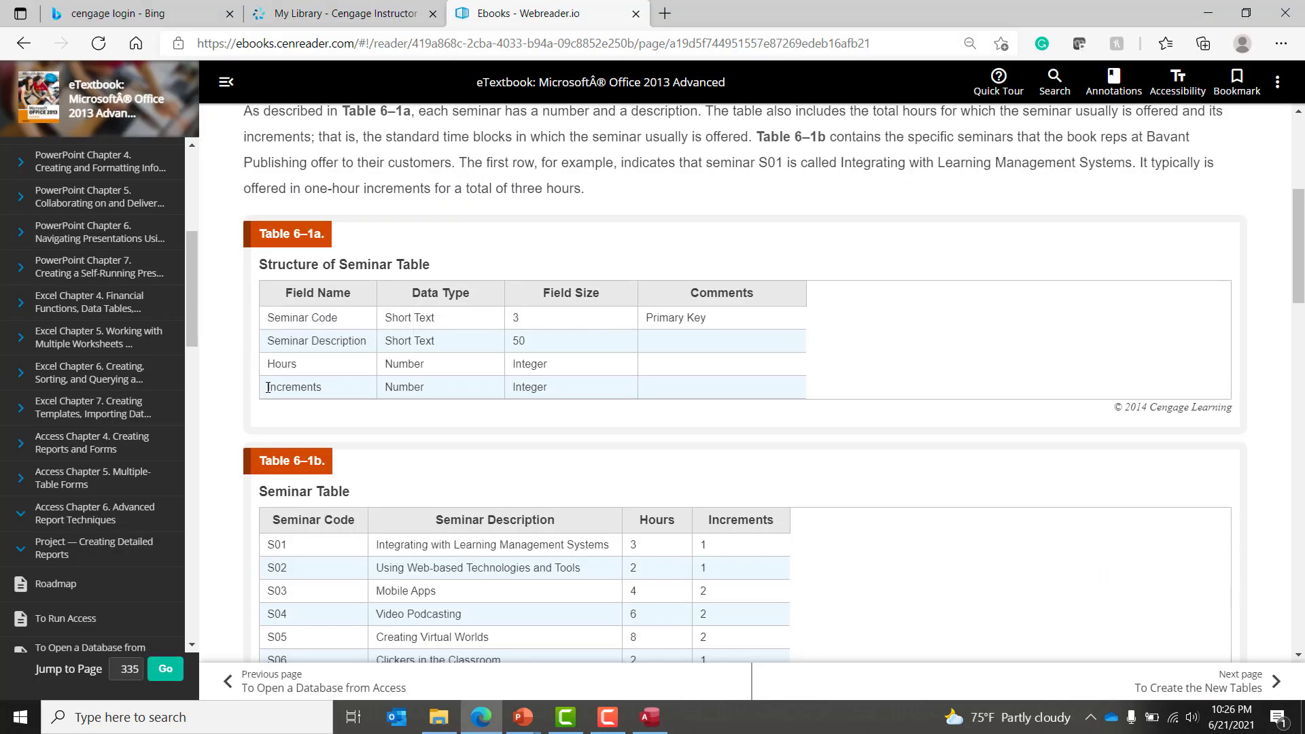
pyautogui.moveTo(268, 387); pyautogui.dragTo(322, 387)
pyautogui.hotkey('ctrl', 'c')
pyautogui.hotkey('alt', 'Tab')
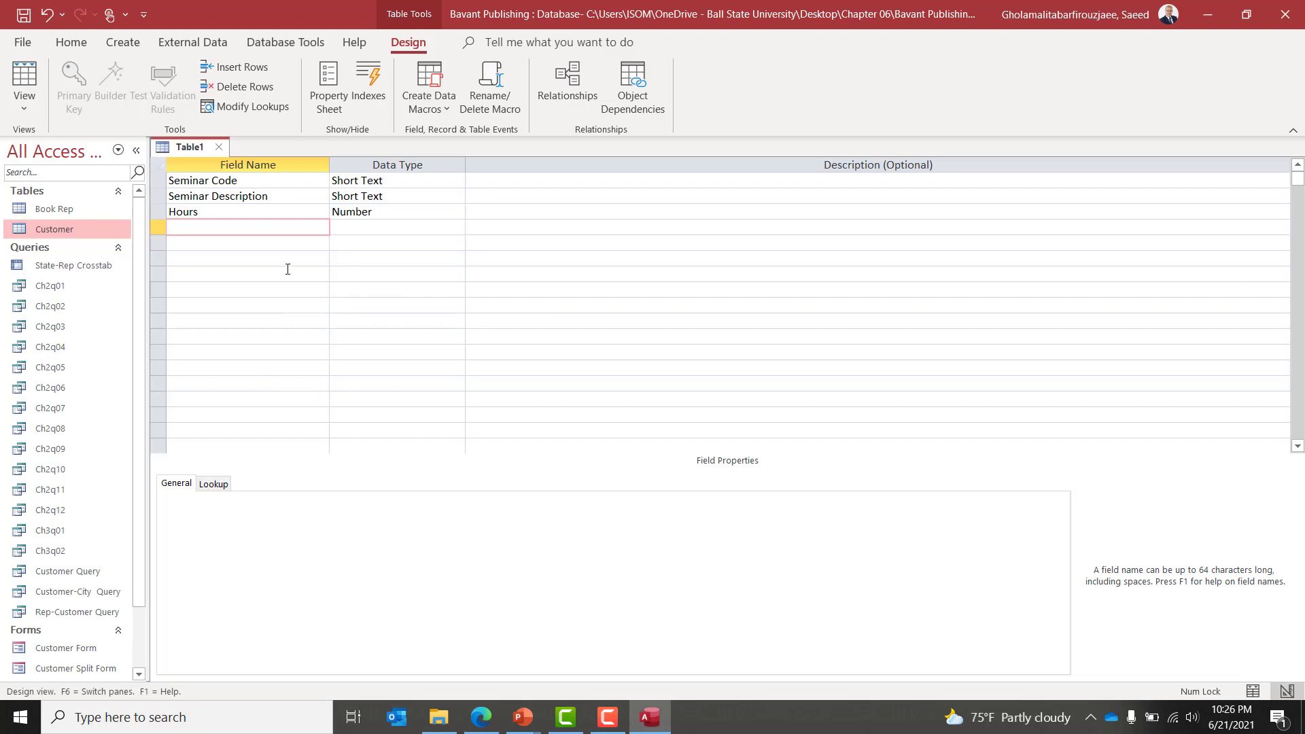
pyautogui.hotkey('ctrl', 'v')
pyautogui.press('Tab')
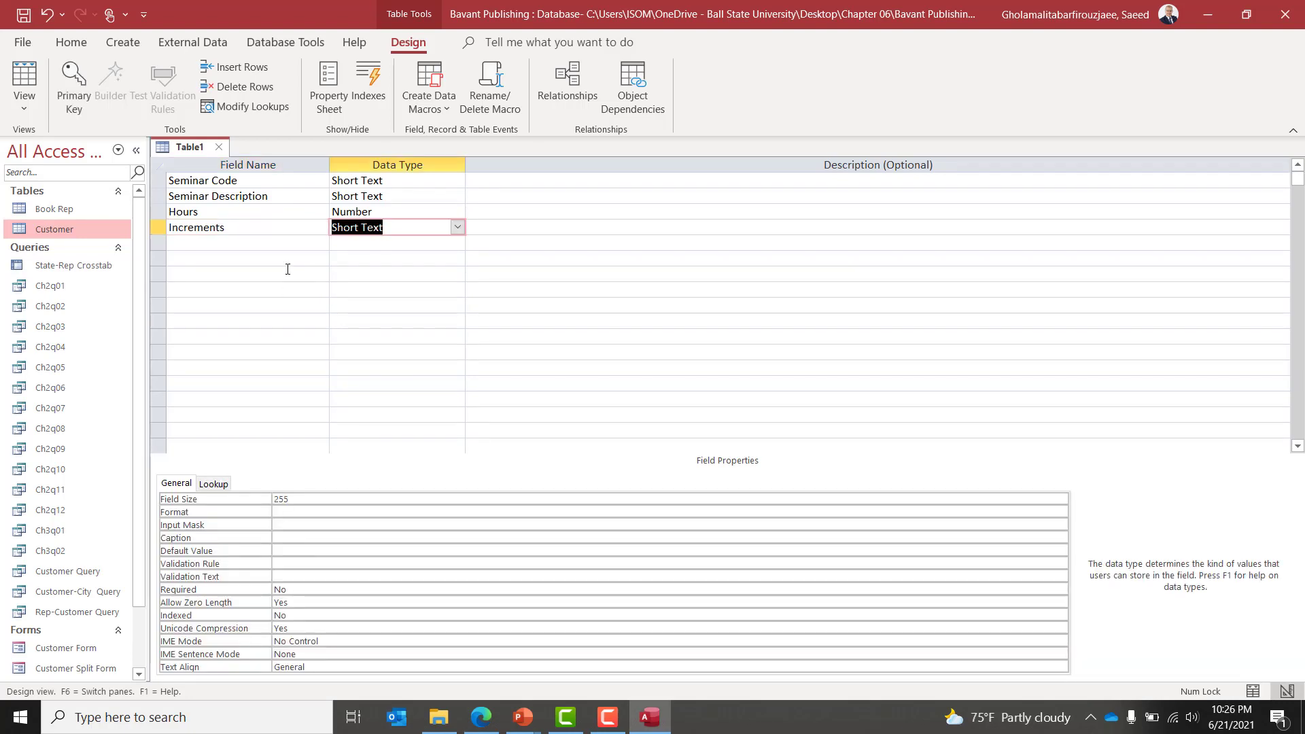
pyautogui.write('number')
pyautogui.press('Tab')
# Compare the fields with Table 6–1a in the e-textbook and set Seminar Code as the Access table's primary key.
pyautogui.hotkey('alt', 'Tab')
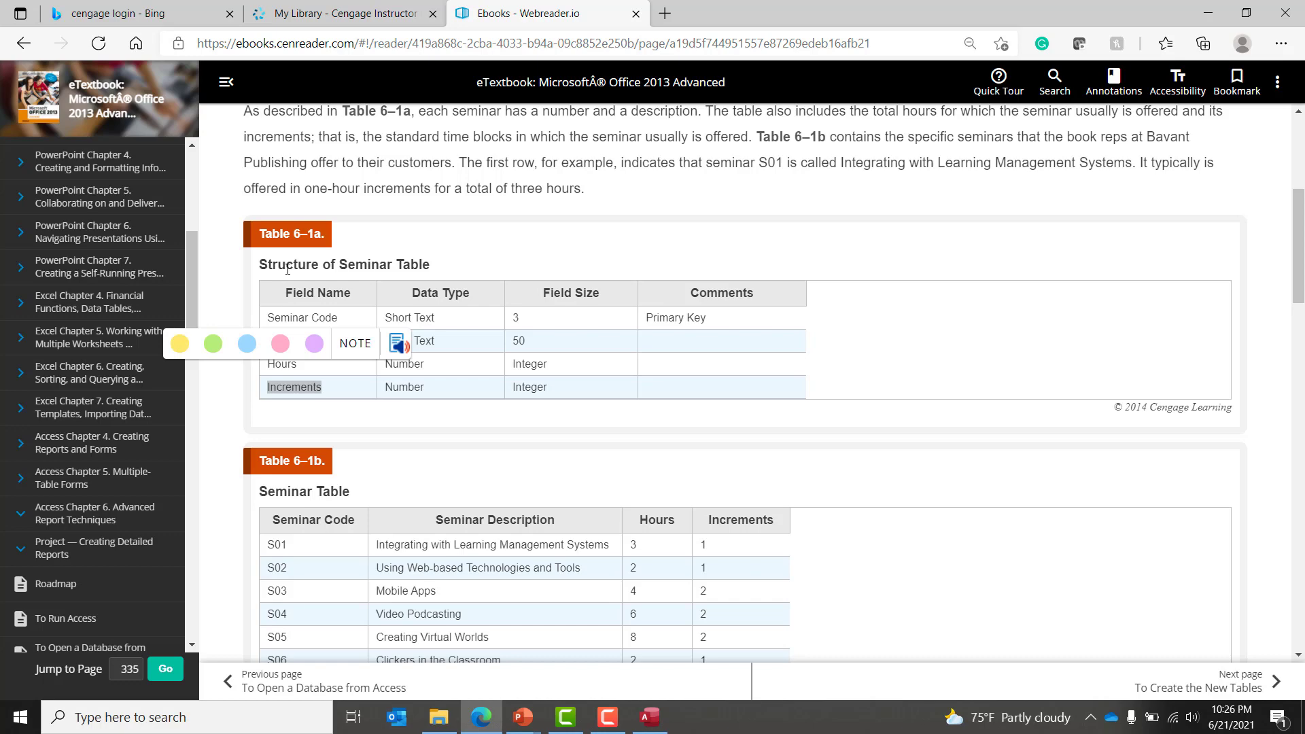
pyautogui.hotkey('alt', 'Tab')
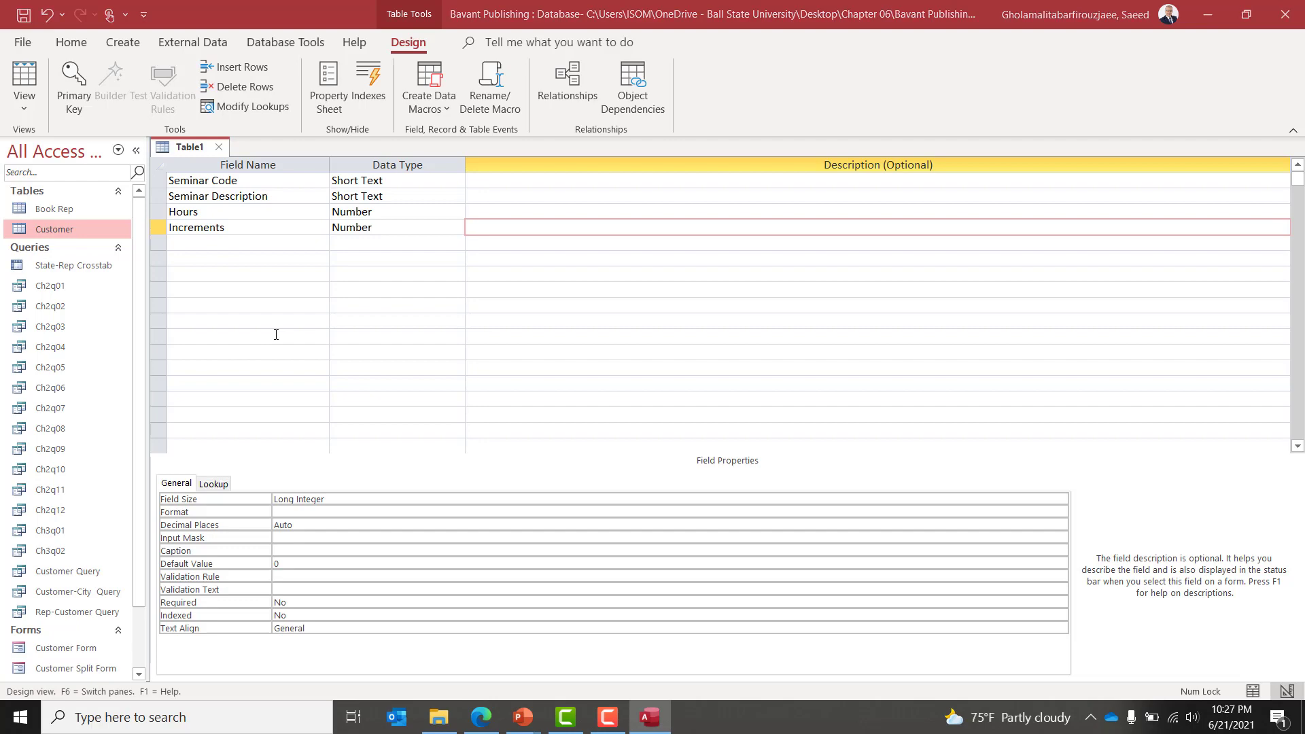
pyautogui.hotkey('alt', 'Tab')
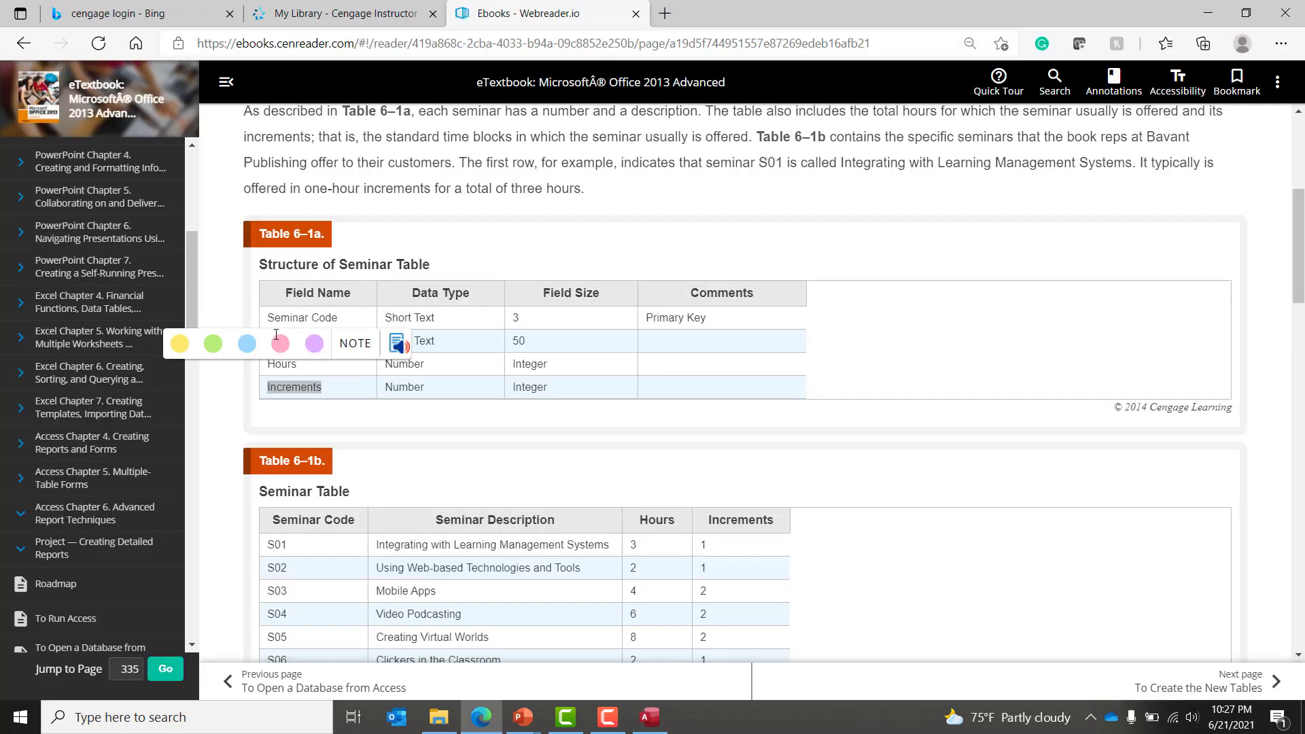
pyautogui.click(488, 451)
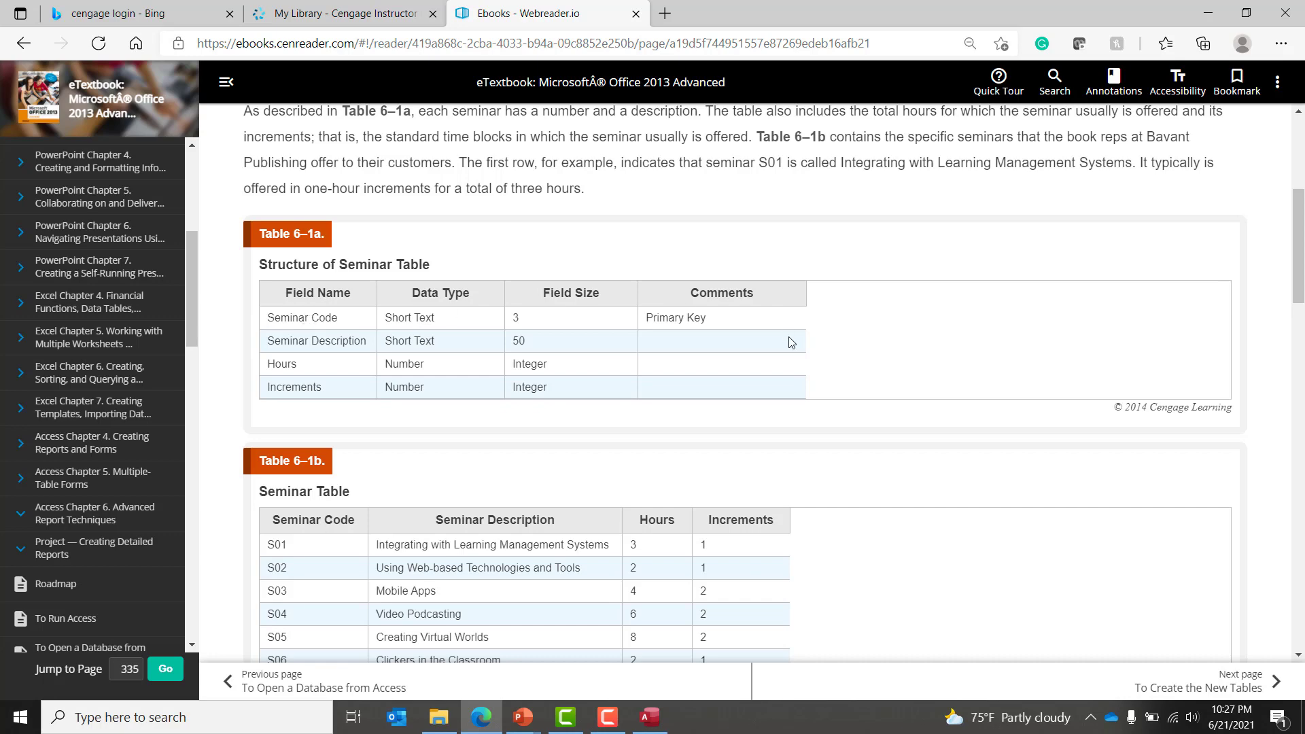
pyautogui.hotkey('alt', 'Tab')
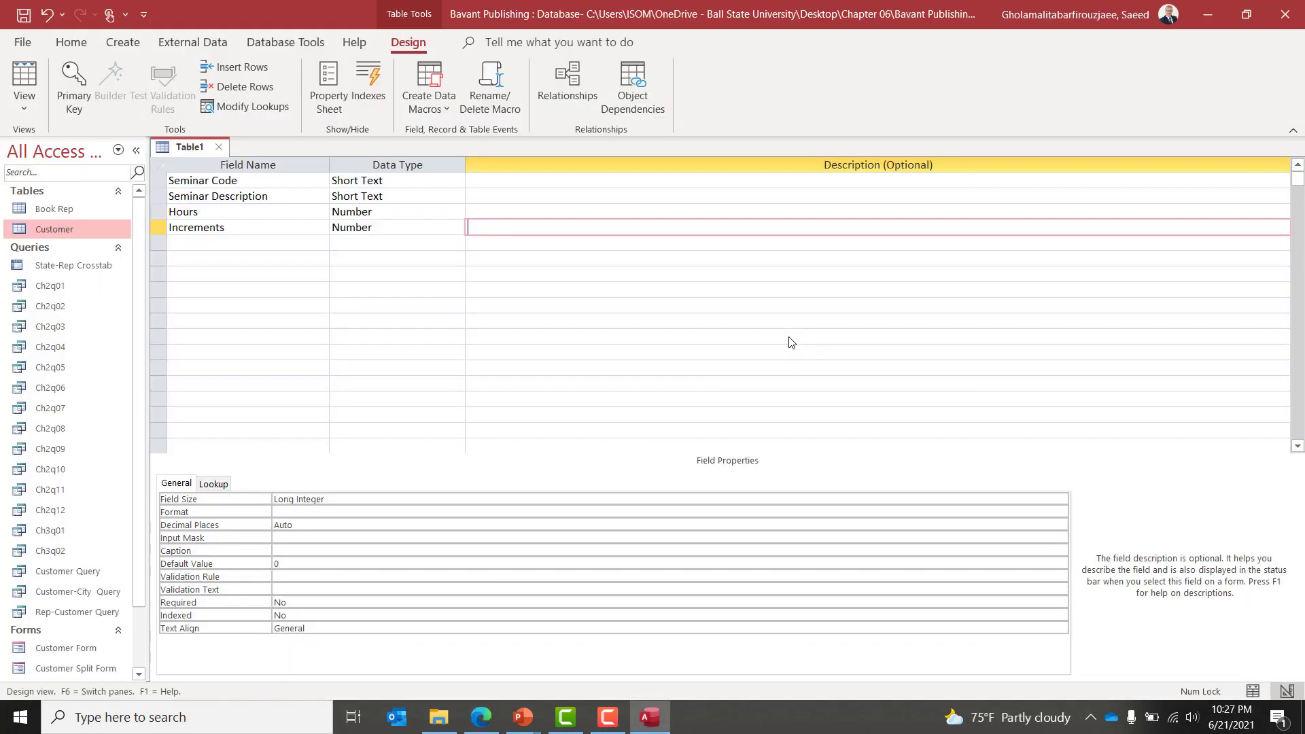
pyautogui.click(158, 183)
pyautogui.rightClick(158, 182)
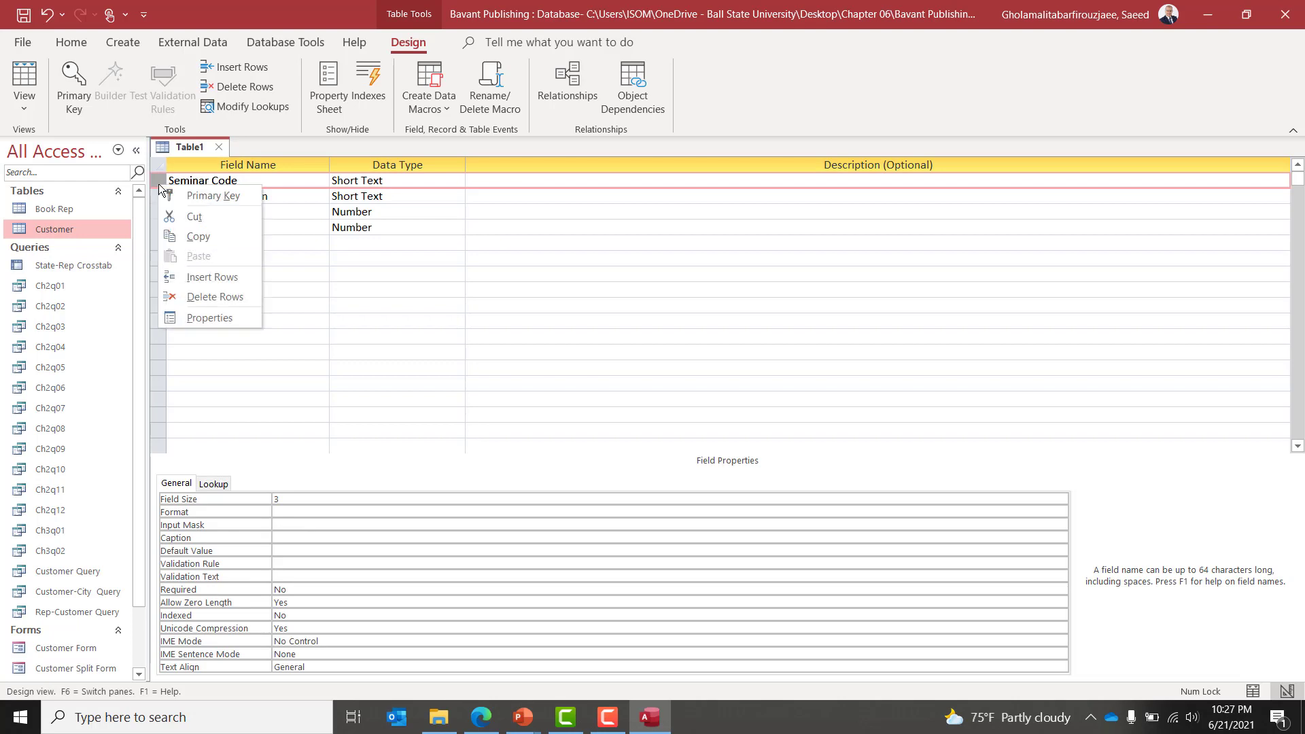
pyautogui.click(204, 196)
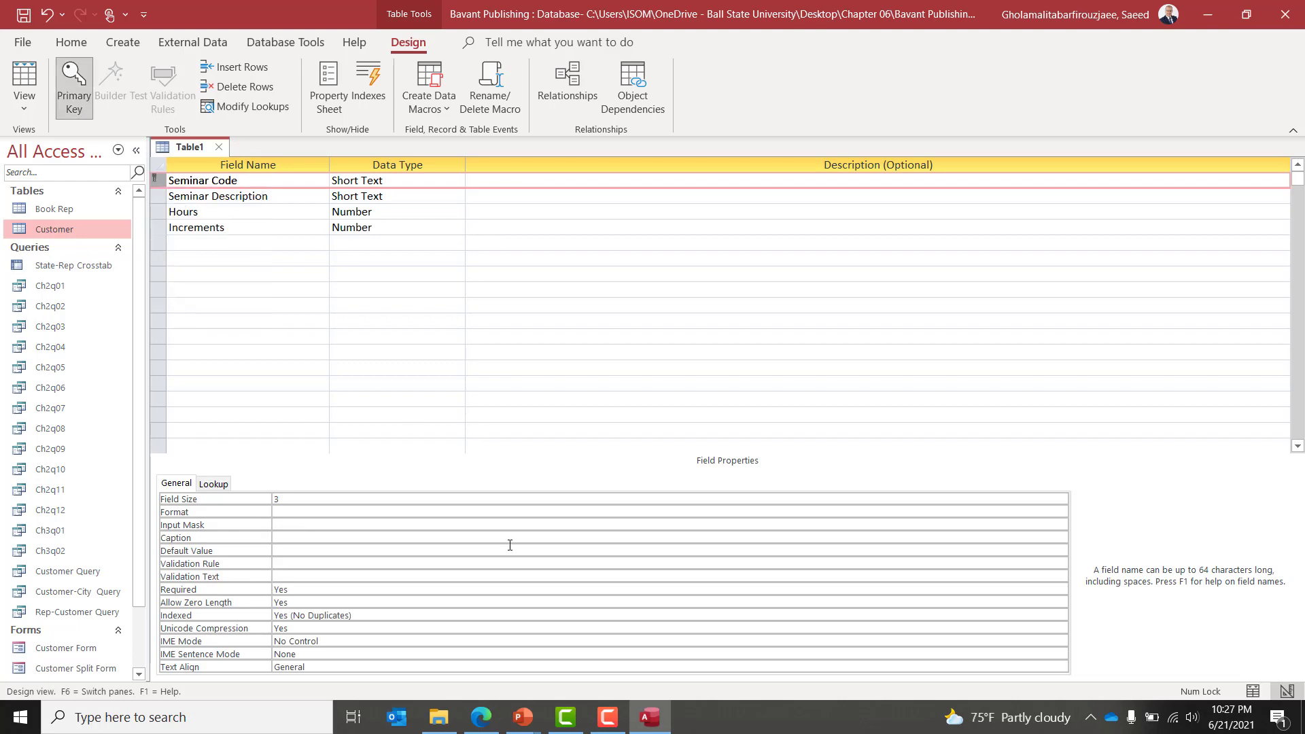
# Try to save the new table under the name Seminar.
pyautogui.hotkey('ctrl', 's')
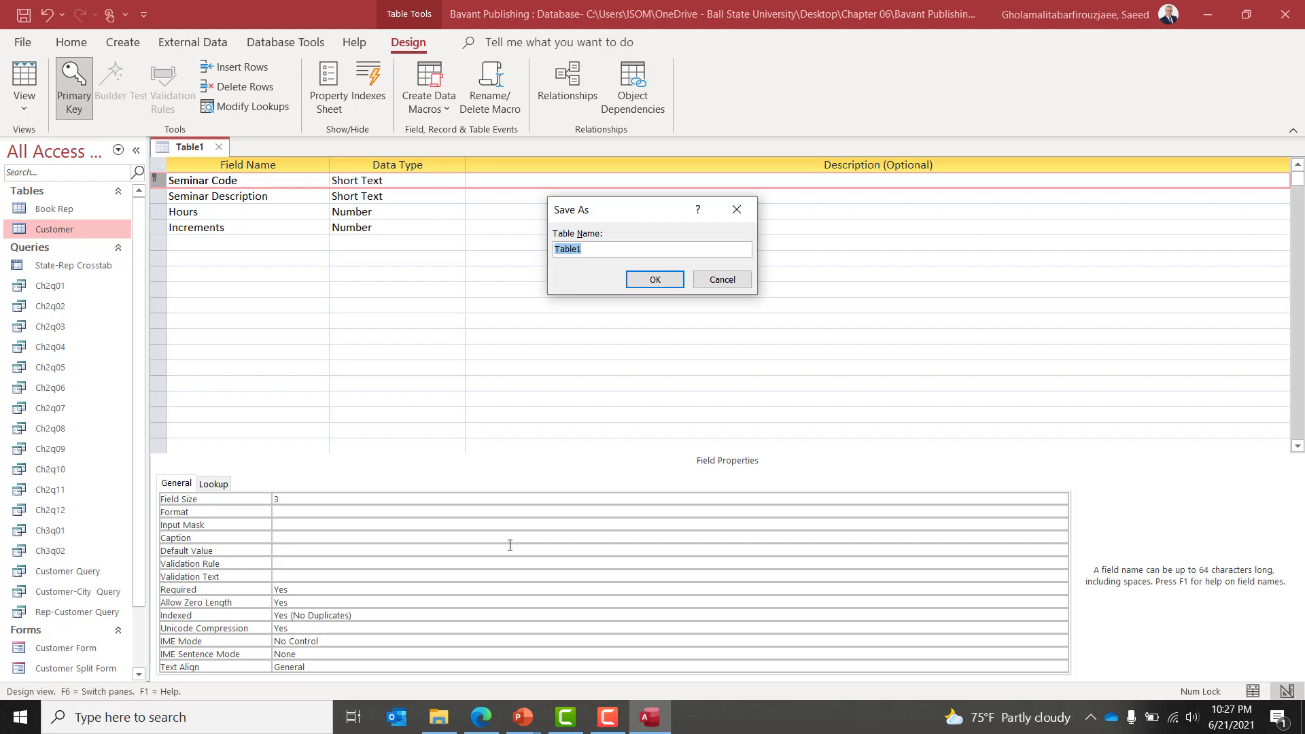
pyautogui.write('Seminar')
pyautogui.press('Return')
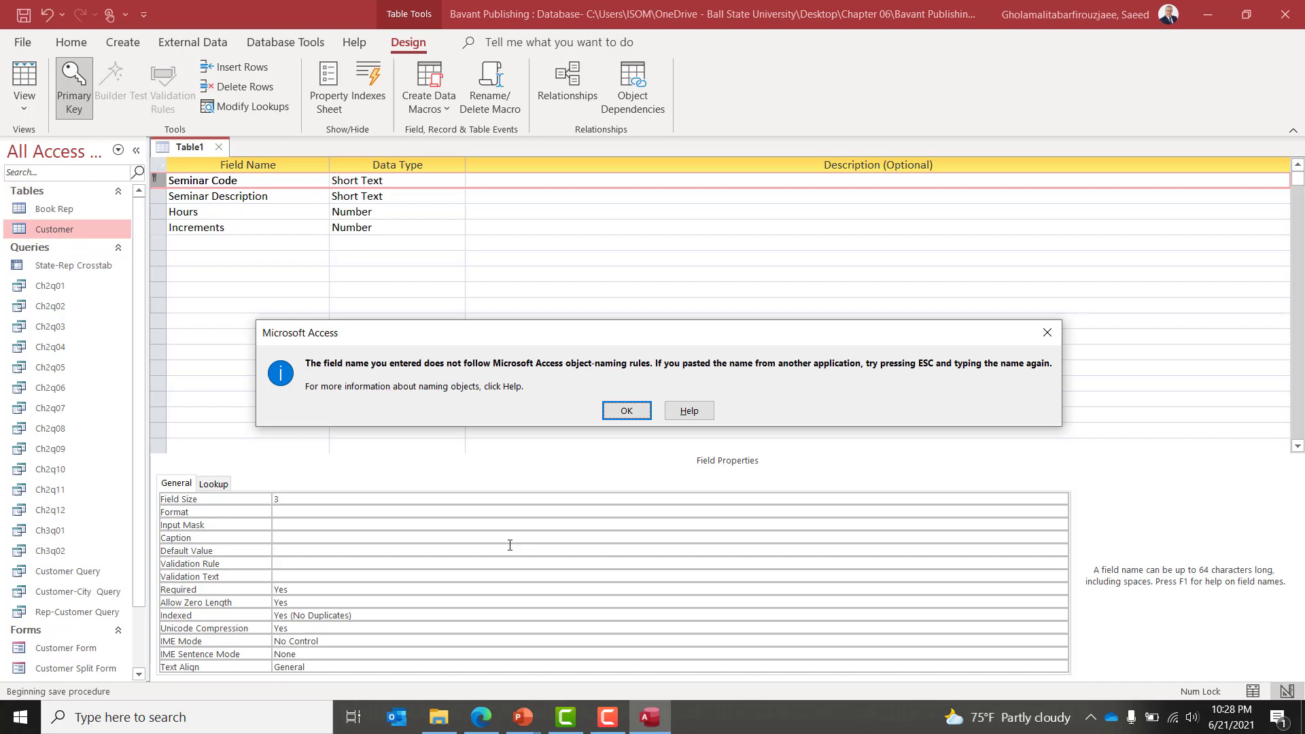
pyautogui.press('Return')
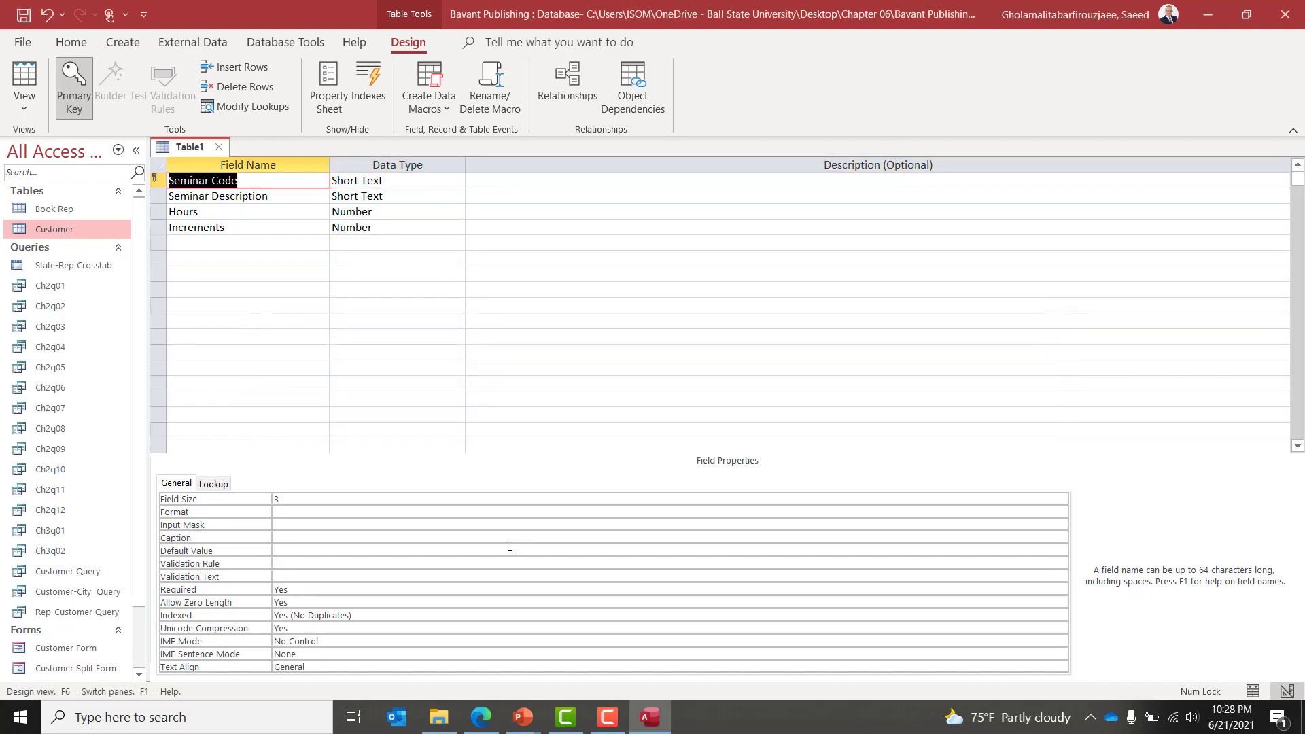
# Place the cursor in the Seminar Code field name and retry saving the table as Seminar.
pyautogui.press('Tab')
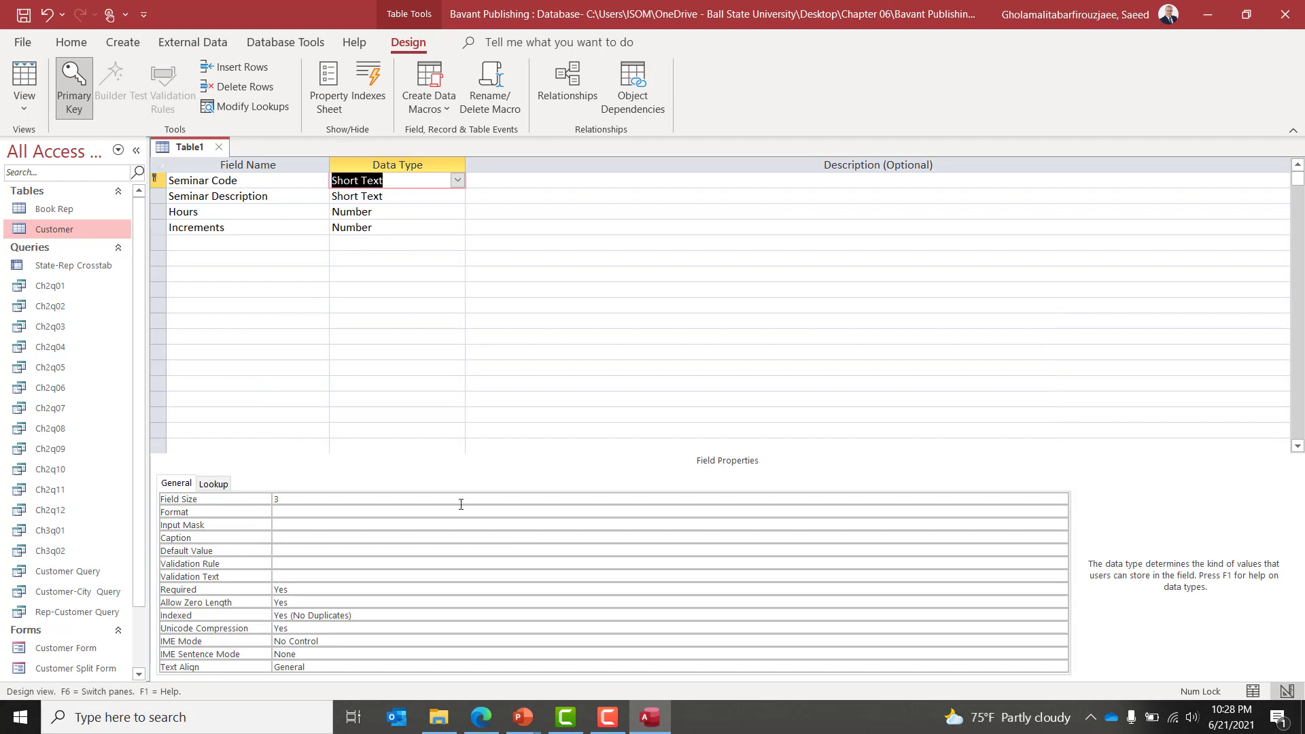
pyautogui.click(205, 178)
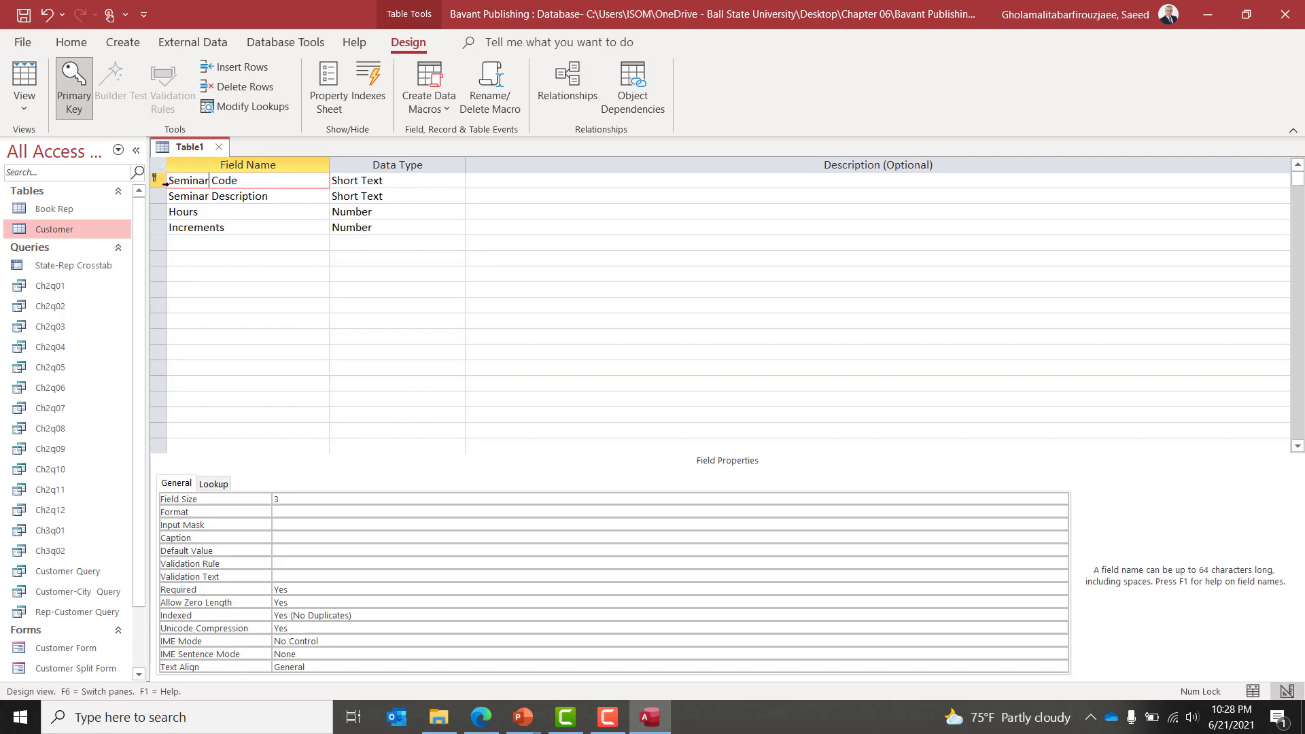
pyautogui.hotkey('ctrl', 's')
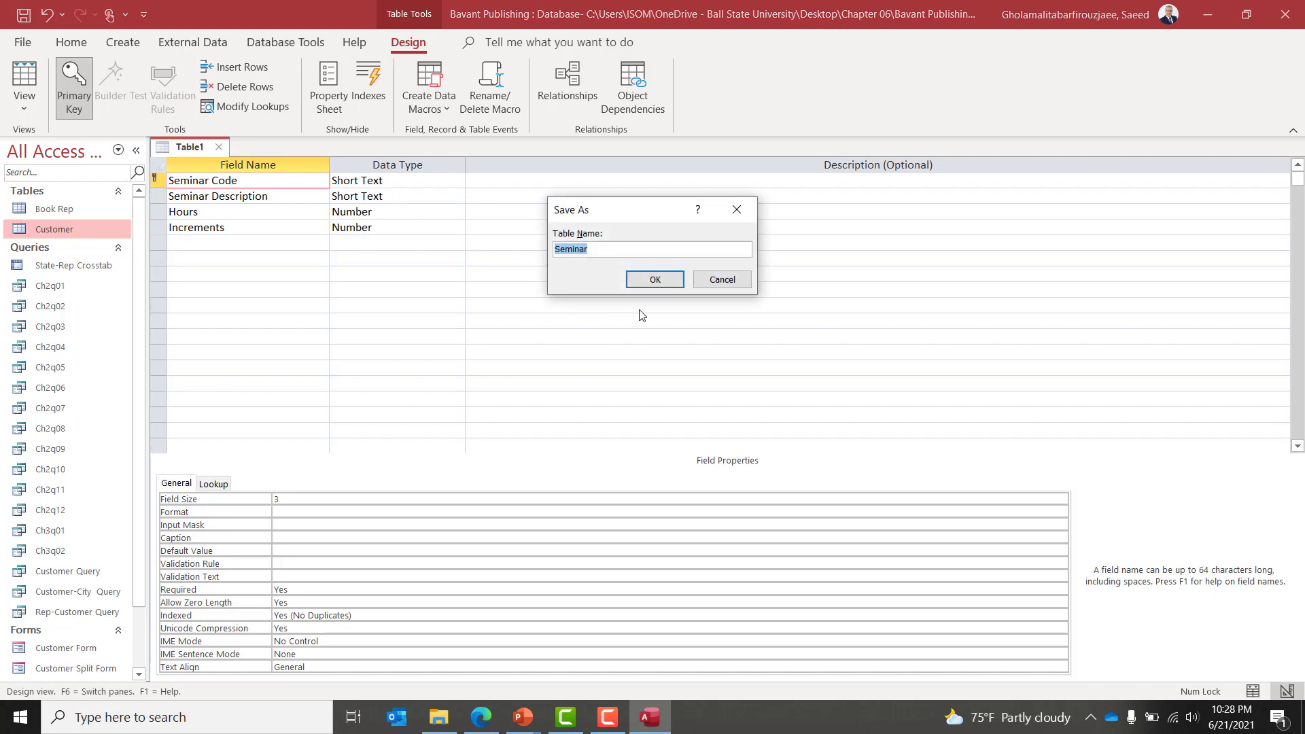
pyautogui.press('Return')
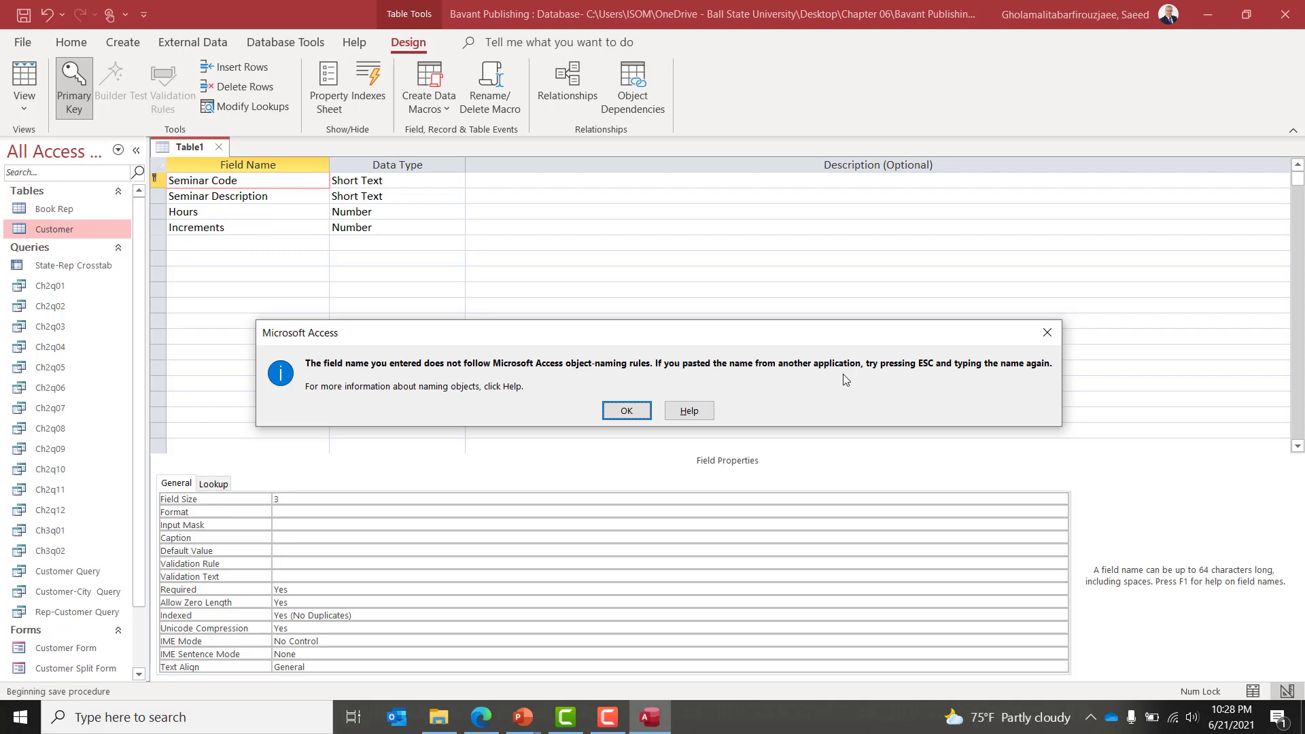
pyautogui.press('Return')
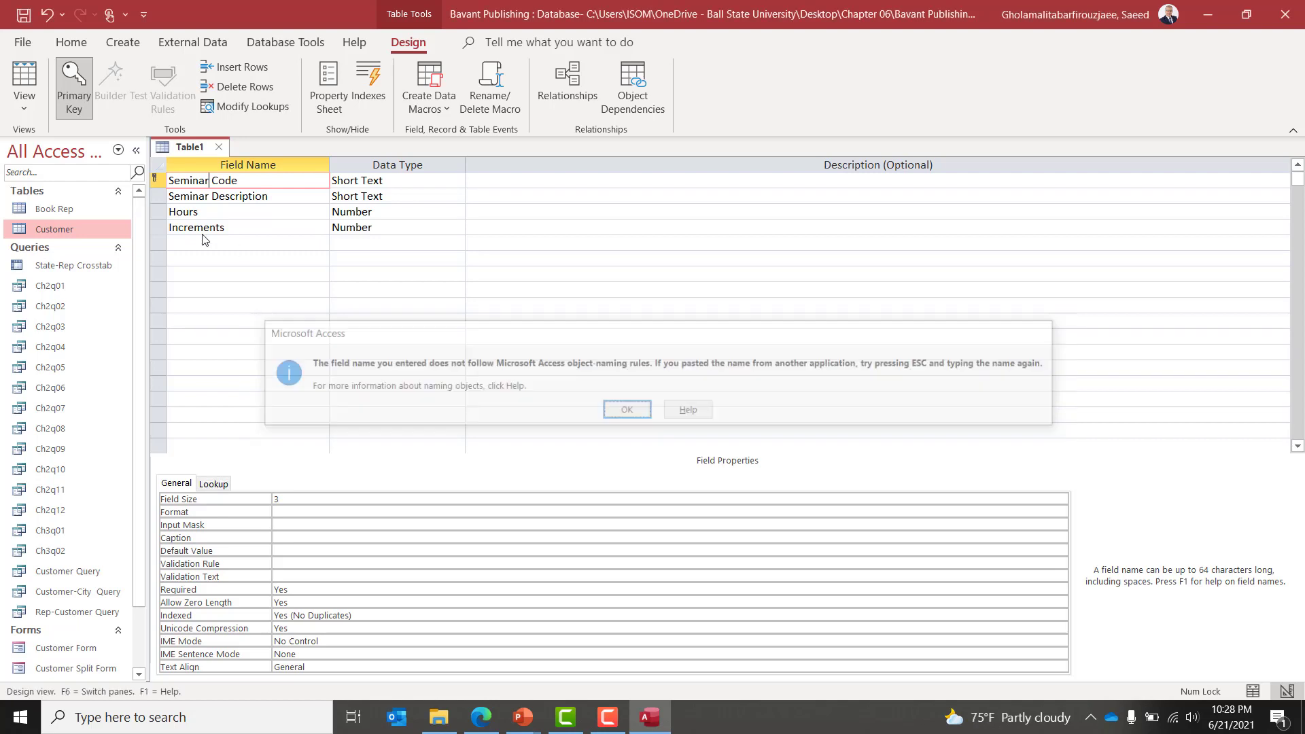
# Examine the field names and properties of the table's fields, from Increments up to Seminar Code.
pyautogui.click(251, 227)
pyautogui.doubleClick(251, 227)
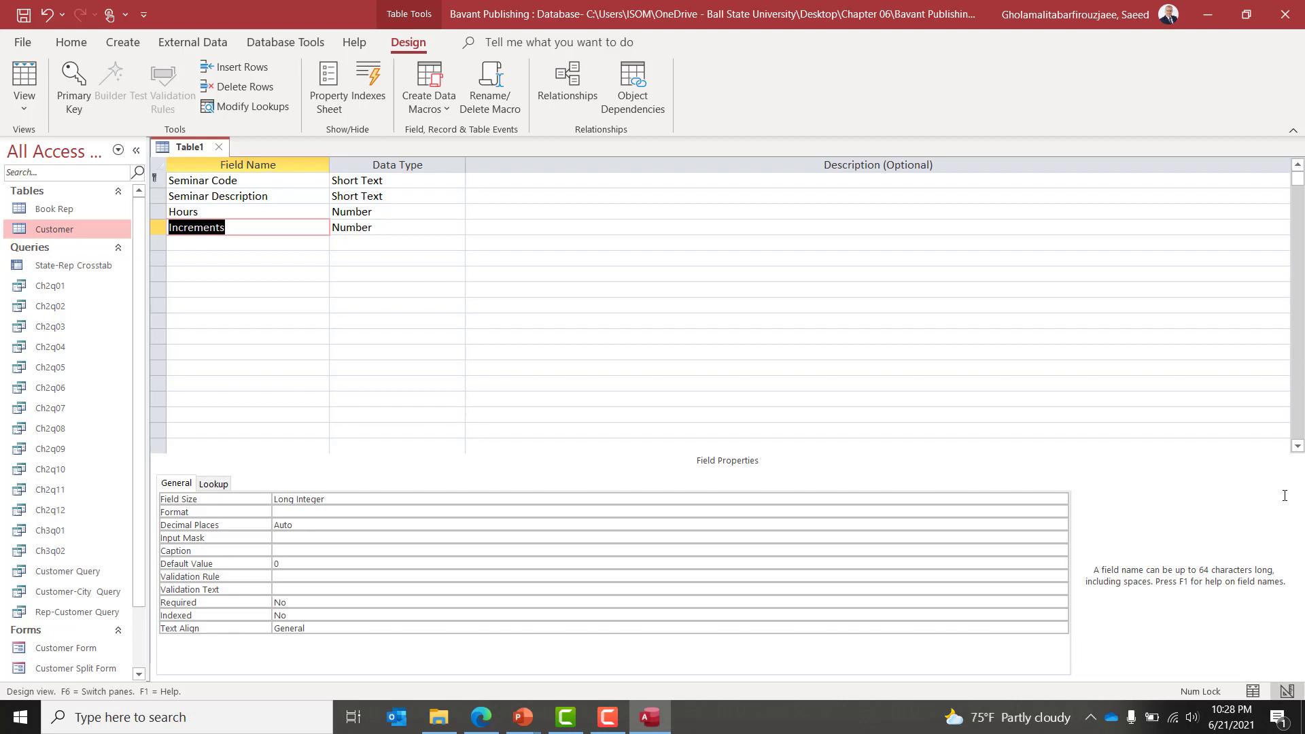
pyautogui.press('Up')
pyautogui.press('Up')
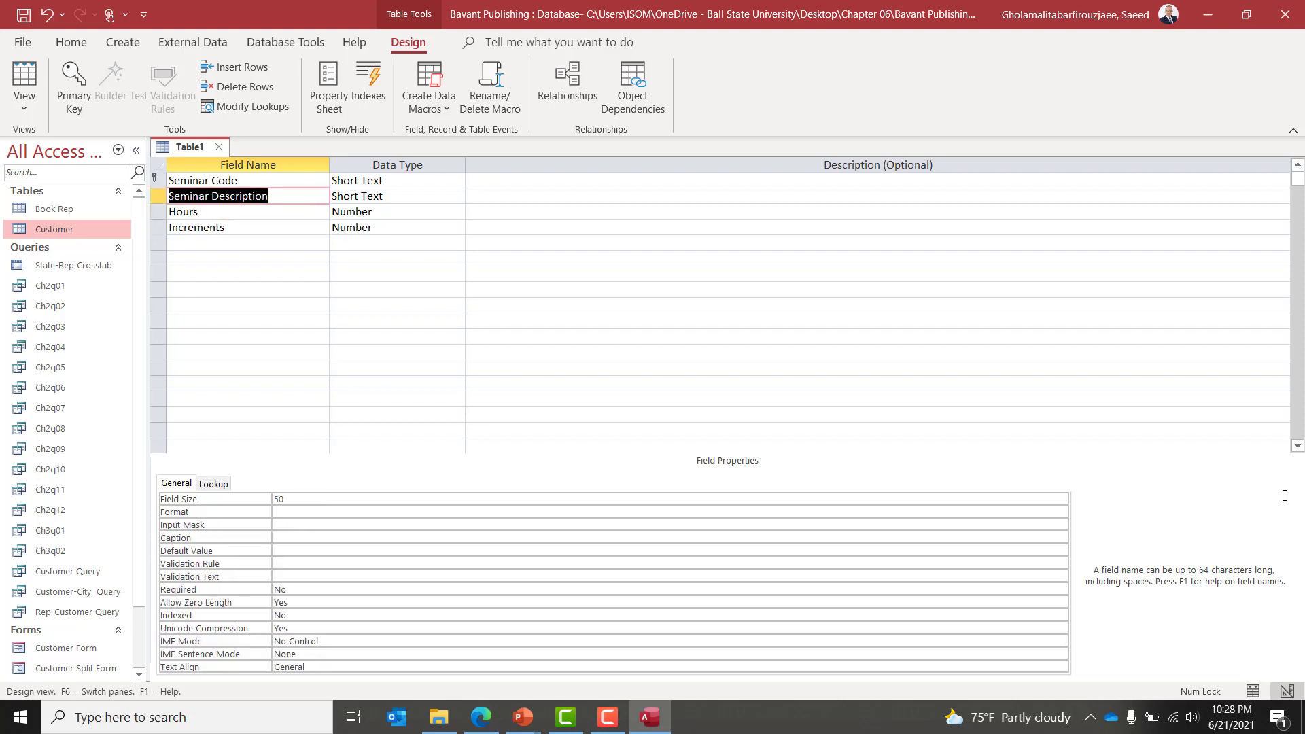
pyautogui.press('Up')
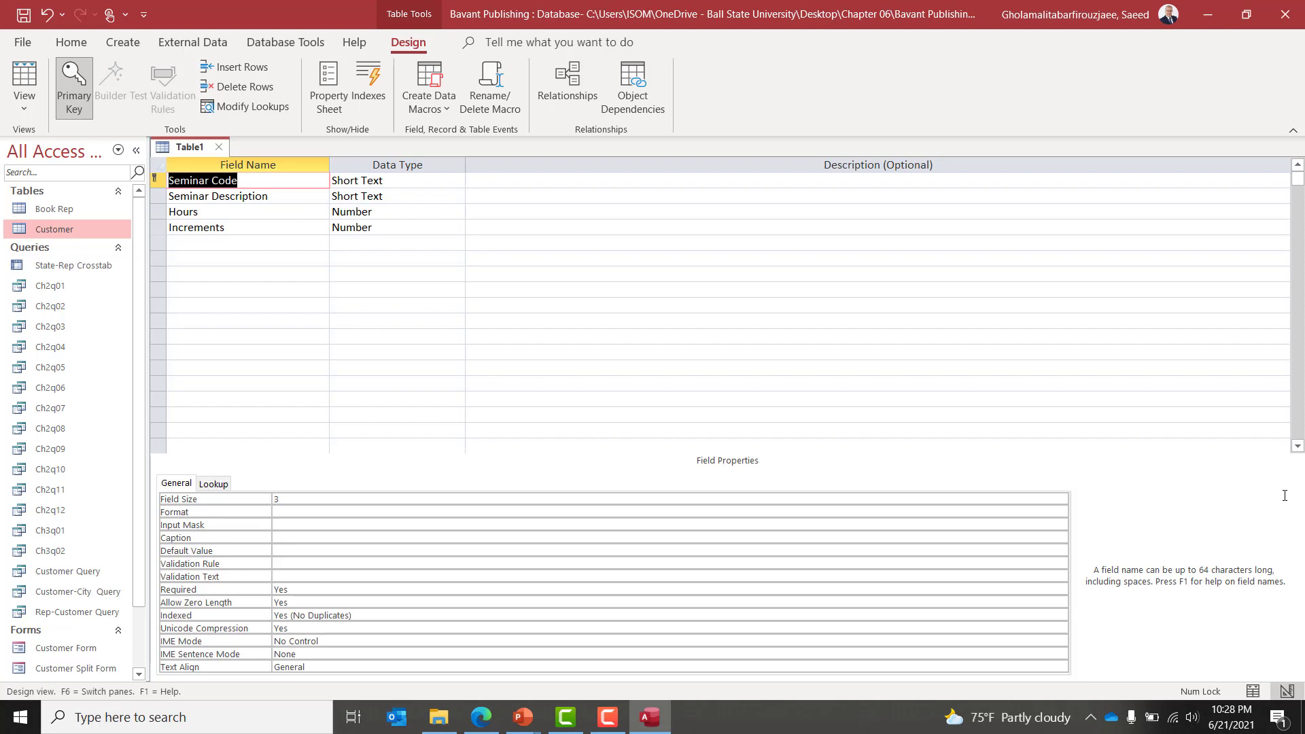
pyautogui.press('Right')
pyautogui.press('Left')
pyautogui.press('Right')
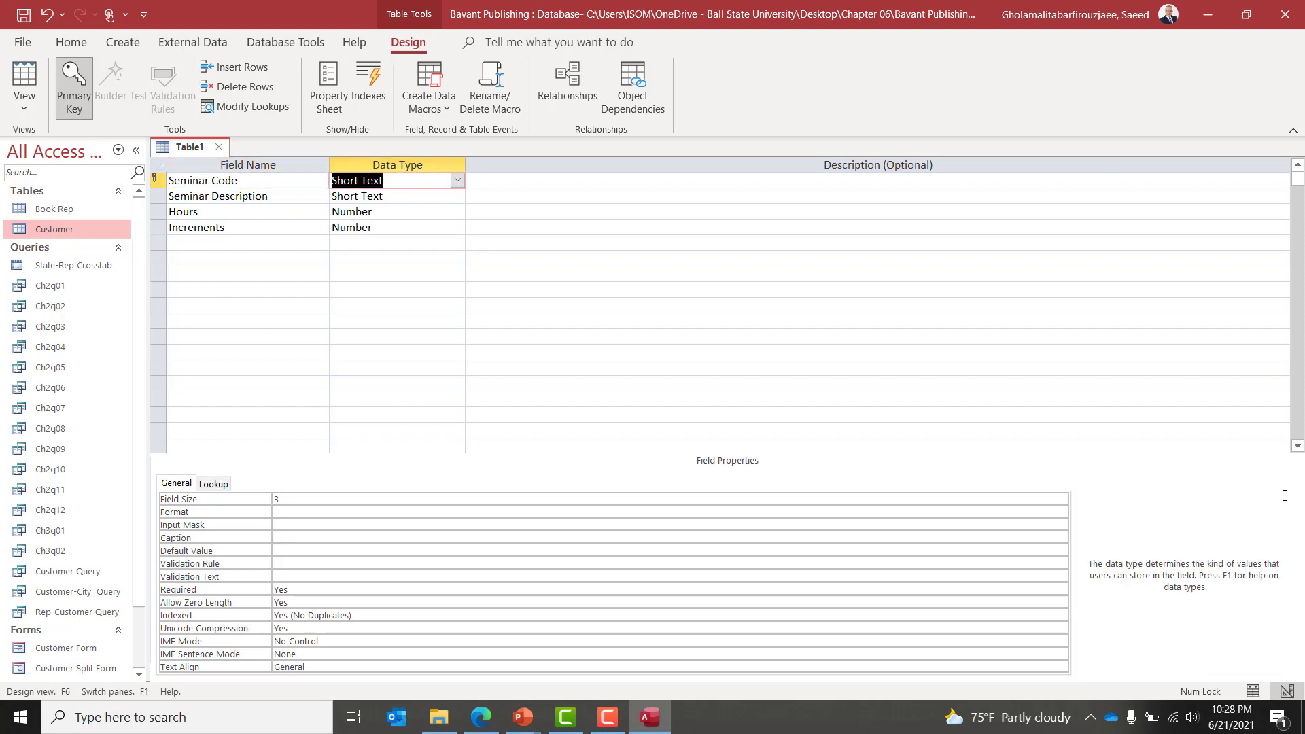
pyautogui.press('Left')
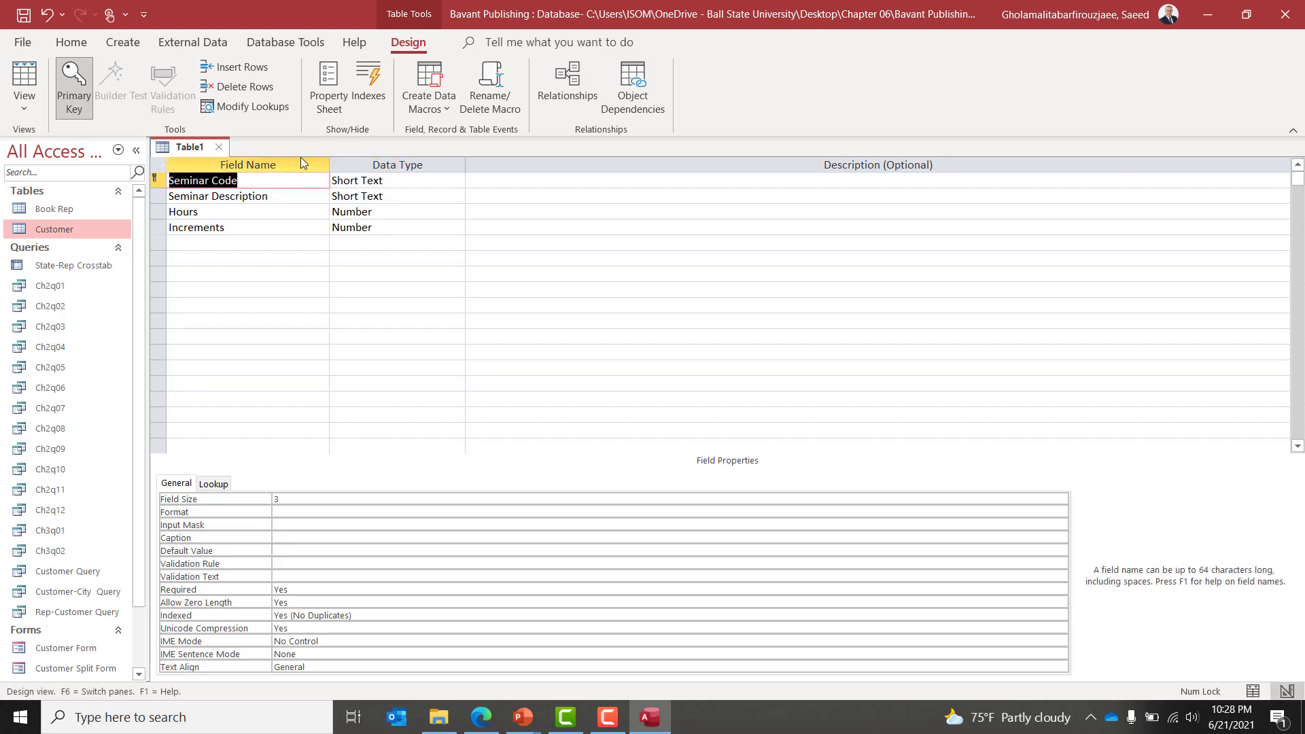
# Retype the second word of the primary key field's name so it reads Seminar code.
pyautogui.click(277, 178)
pyautogui.press('BackSpace')
pyautogui.press('BackSpace')
pyautogui.press('BackSpace')
pyautogui.press('BackSpace')
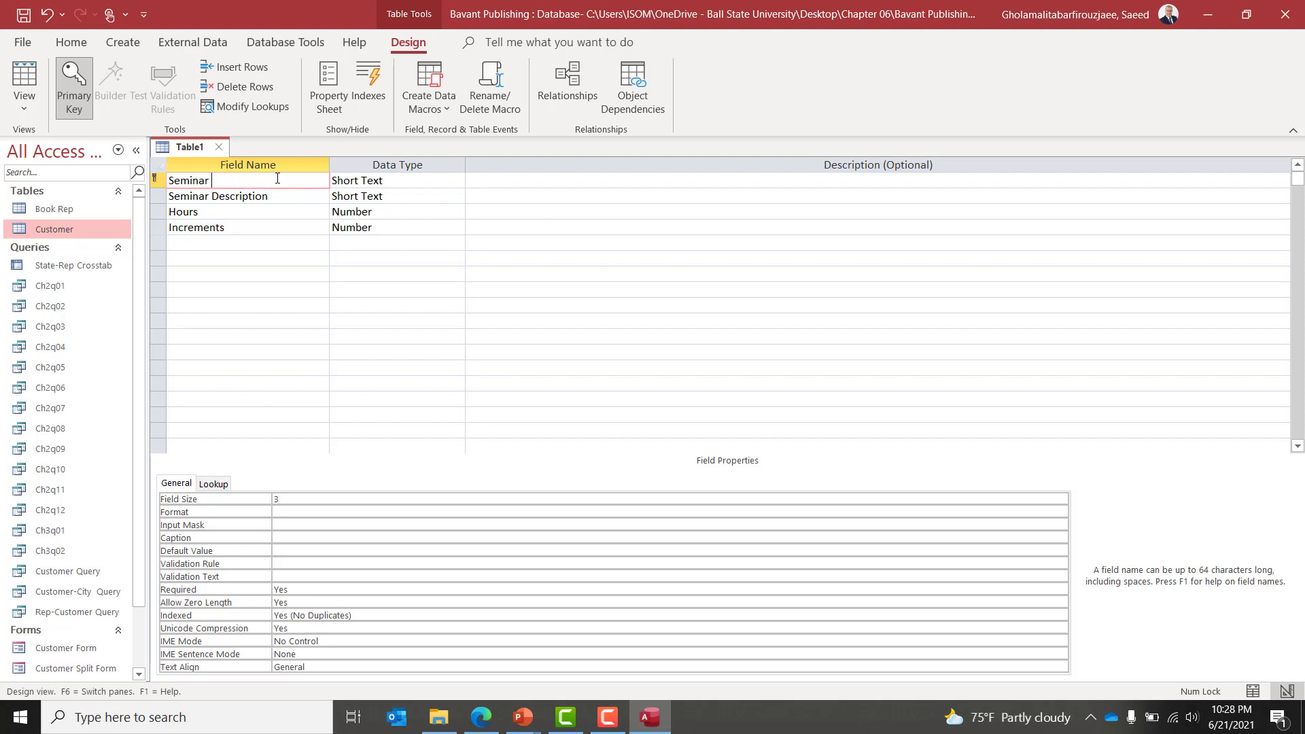
pyautogui.write('code')
pyautogui.press('Tab')
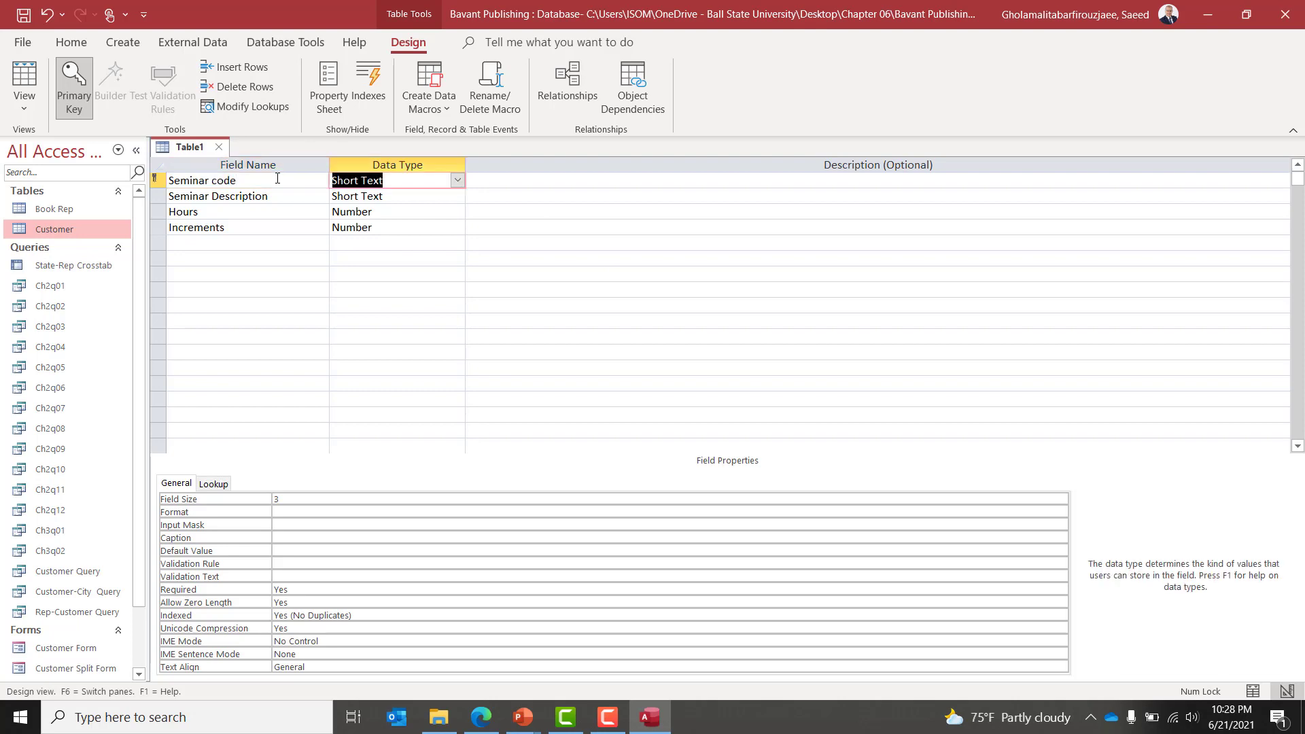
# Move through the remaining fields down to Increments and try again to save the table as Seminar.
pyautogui.press('Tab')
pyautogui.press('Tab')
pyautogui.press('Tab')
pyautogui.press('Tab')
pyautogui.press('Tab')
pyautogui.press('Tab')
pyautogui.press('Tab')
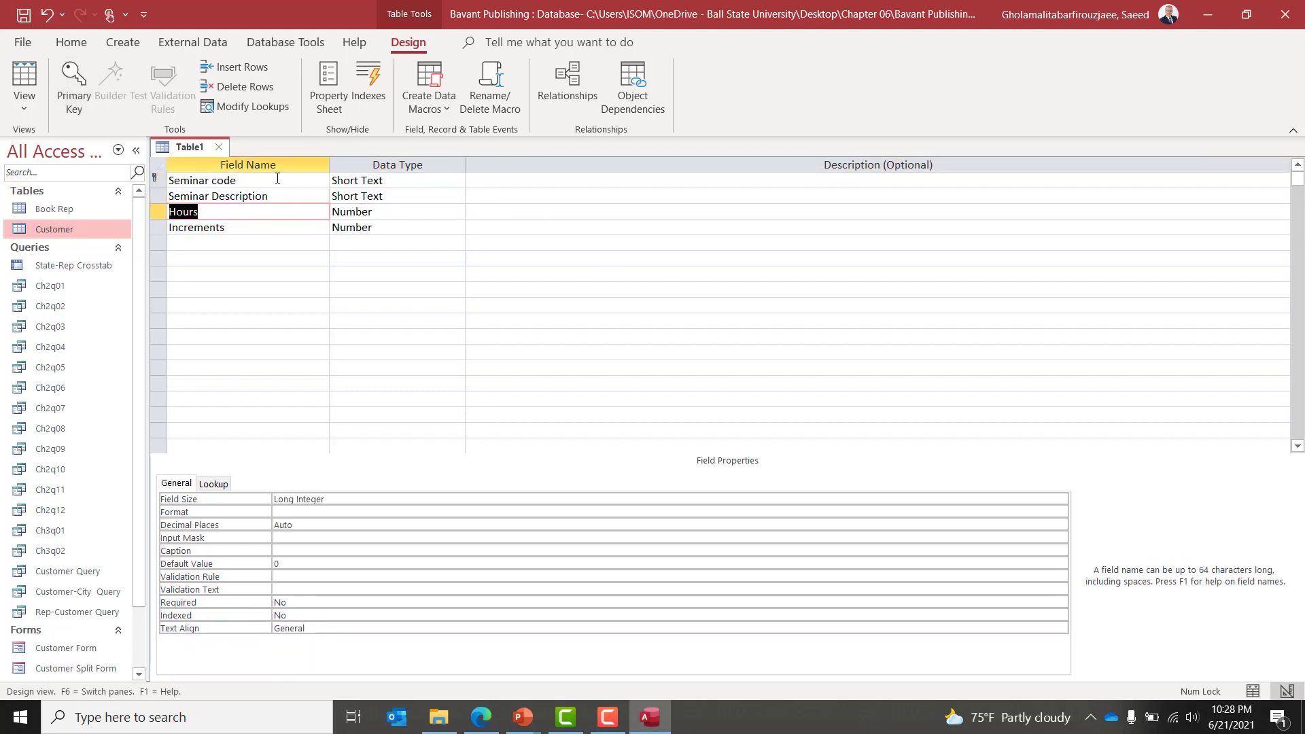
pyautogui.press('Tab')
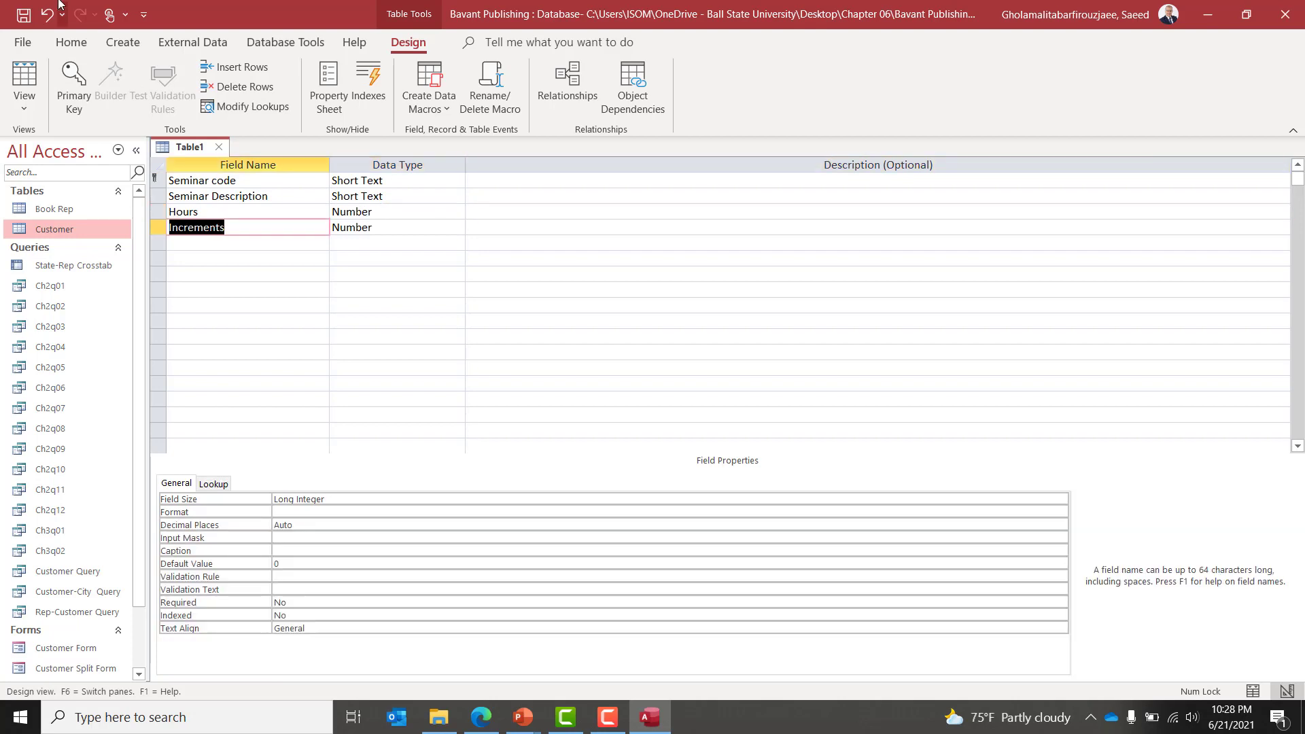
pyautogui.hotkey('ctrl', 's')
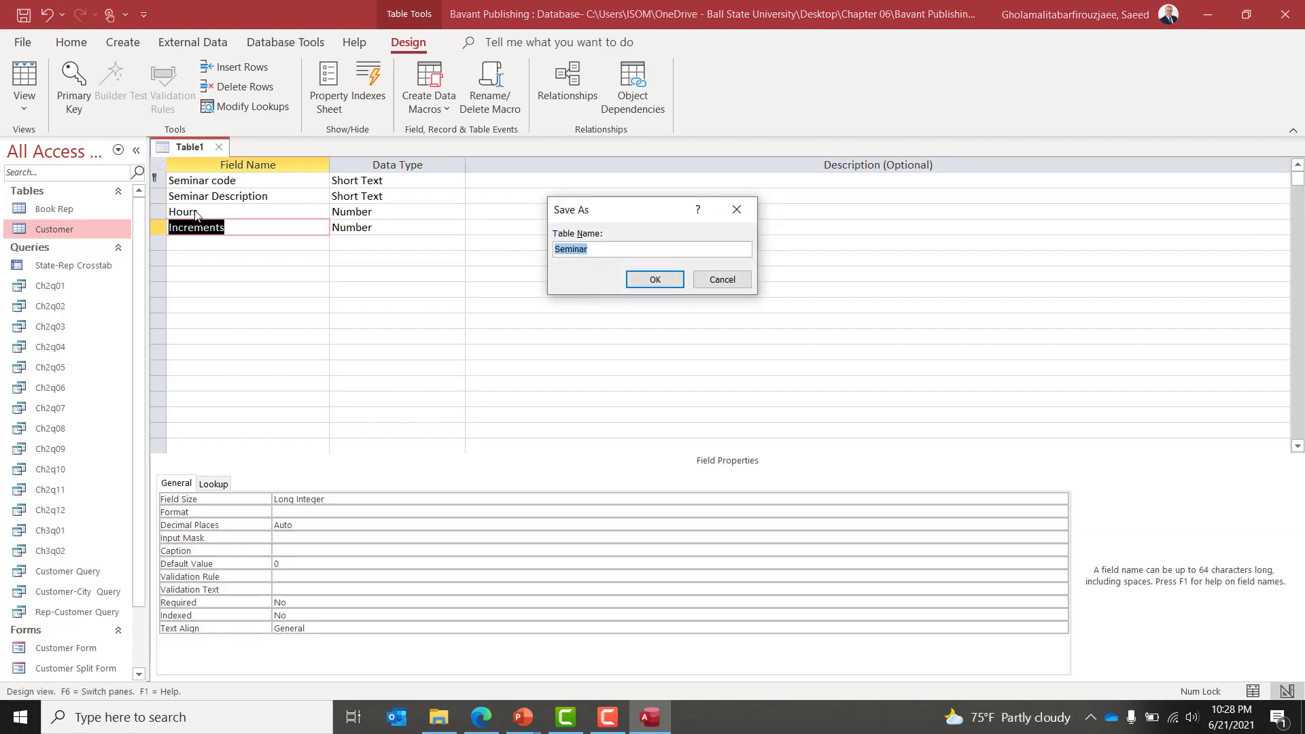
pyautogui.press('End')
pyautogui.click(670, 286)
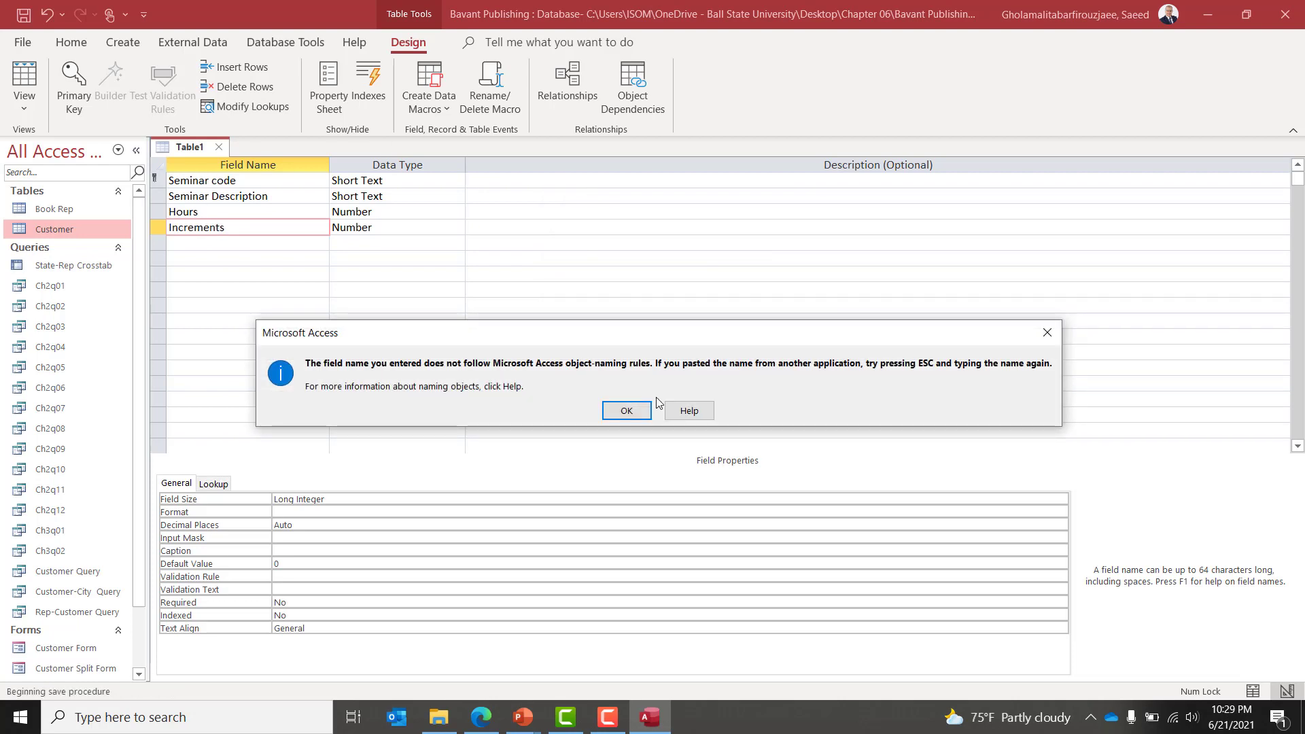
pyautogui.click(638, 412)
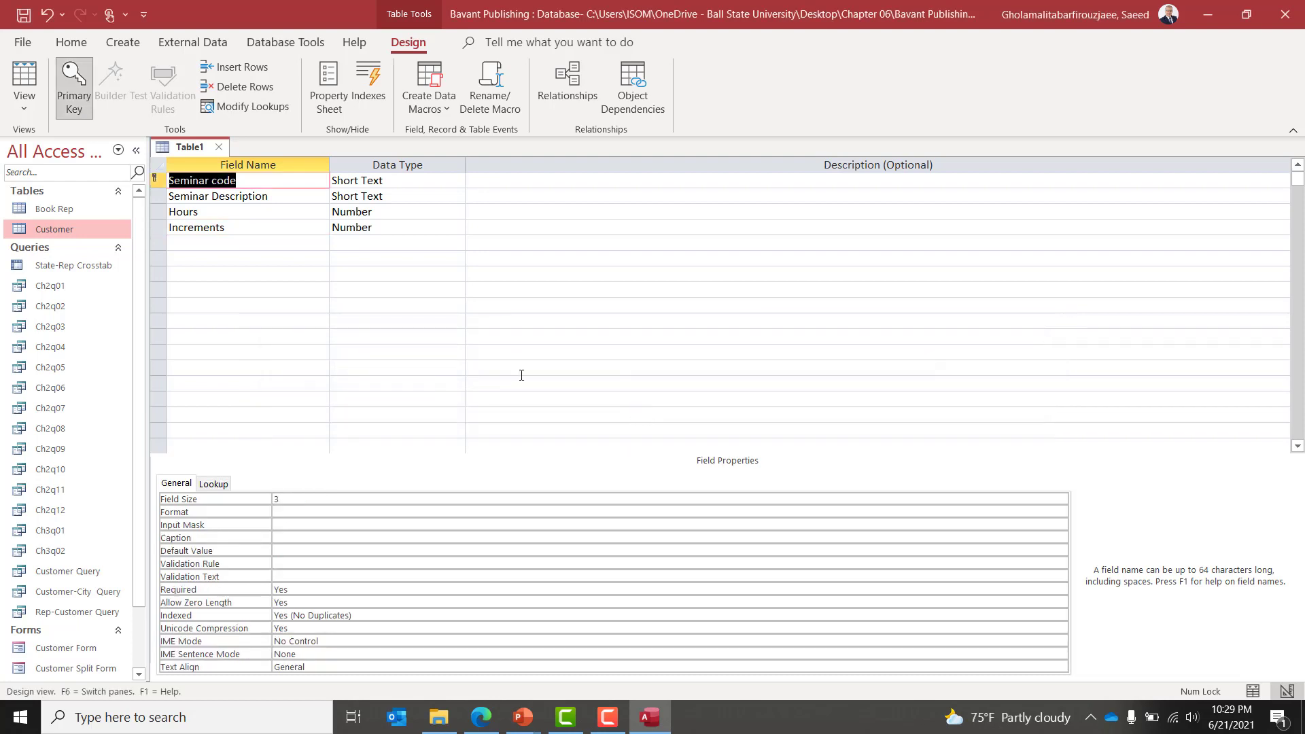
# Try to close the table design while saving its changes under the name Seminar.
pyautogui.click(219, 148)
pyautogui.click(614, 409)
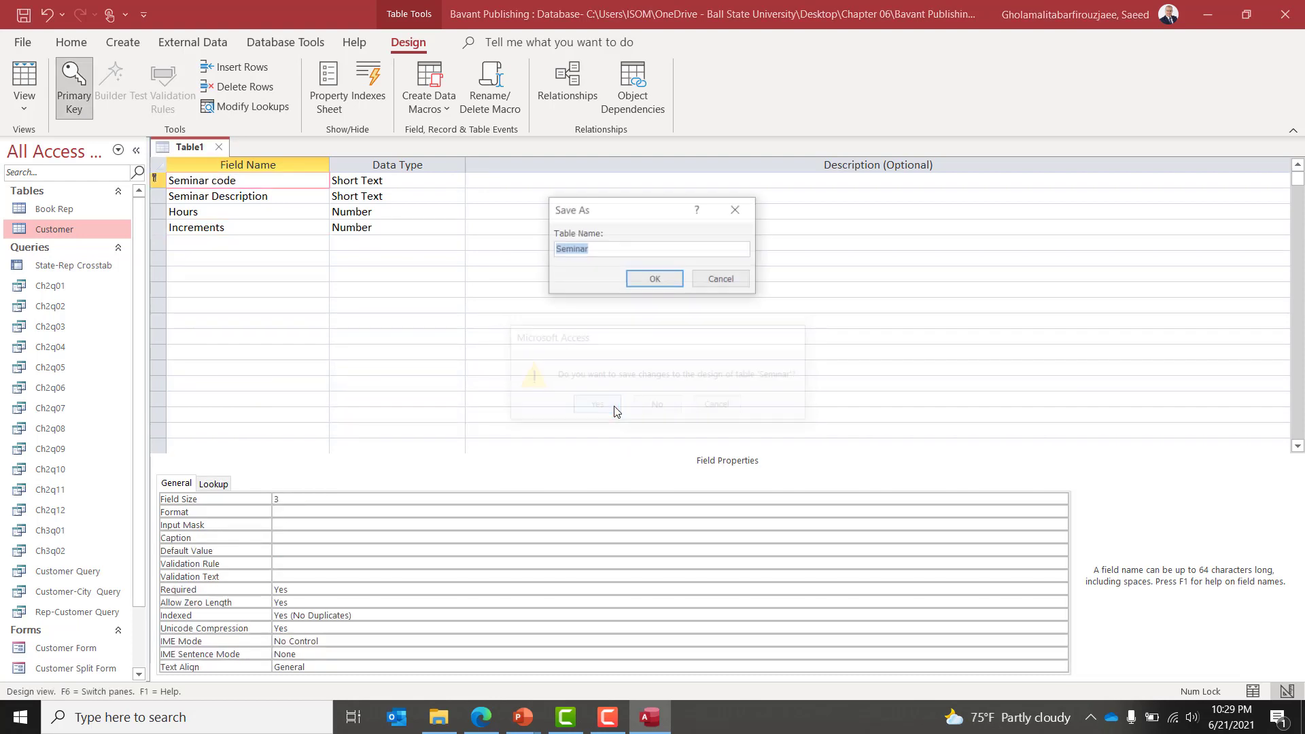
pyautogui.click(665, 284)
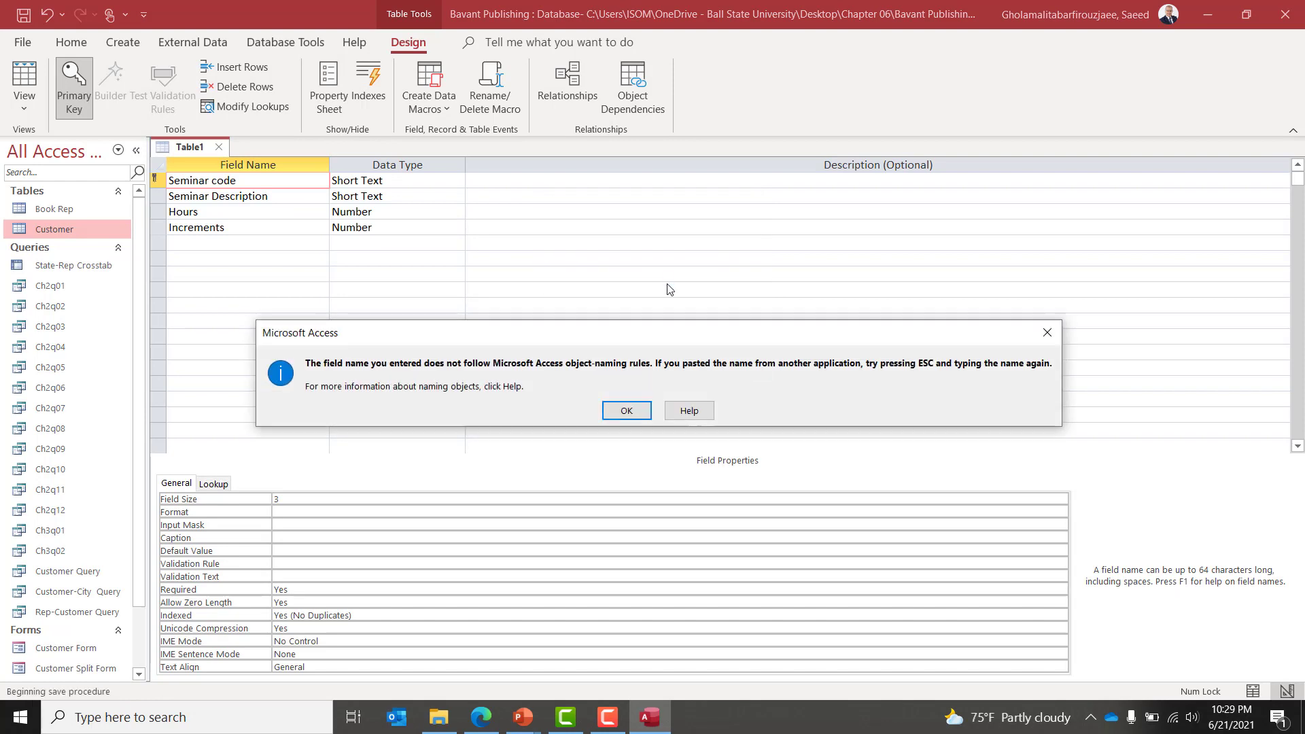
pyautogui.click(627, 411)
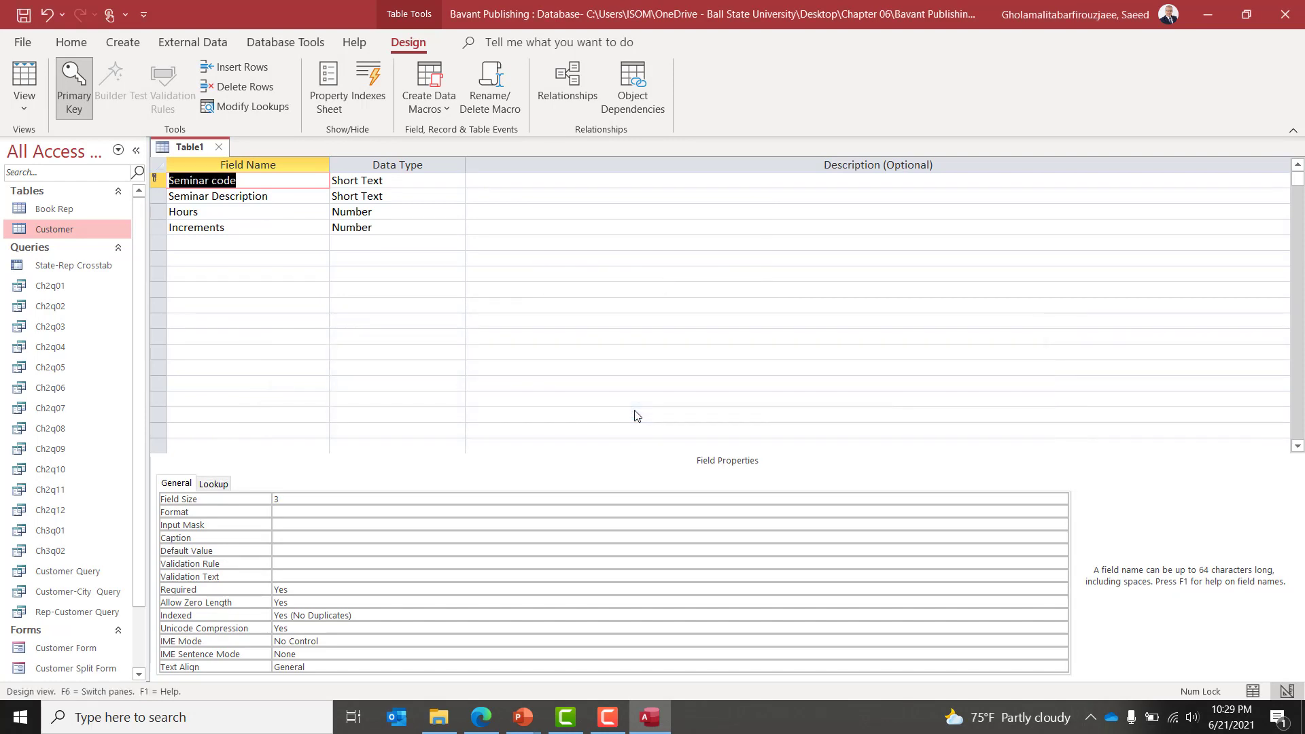
pyautogui.hotkey('alt', 'Tab')
pyautogui.hotkey('alt', 'Tab')
pyautogui.hotkey('alt', 'Tab')
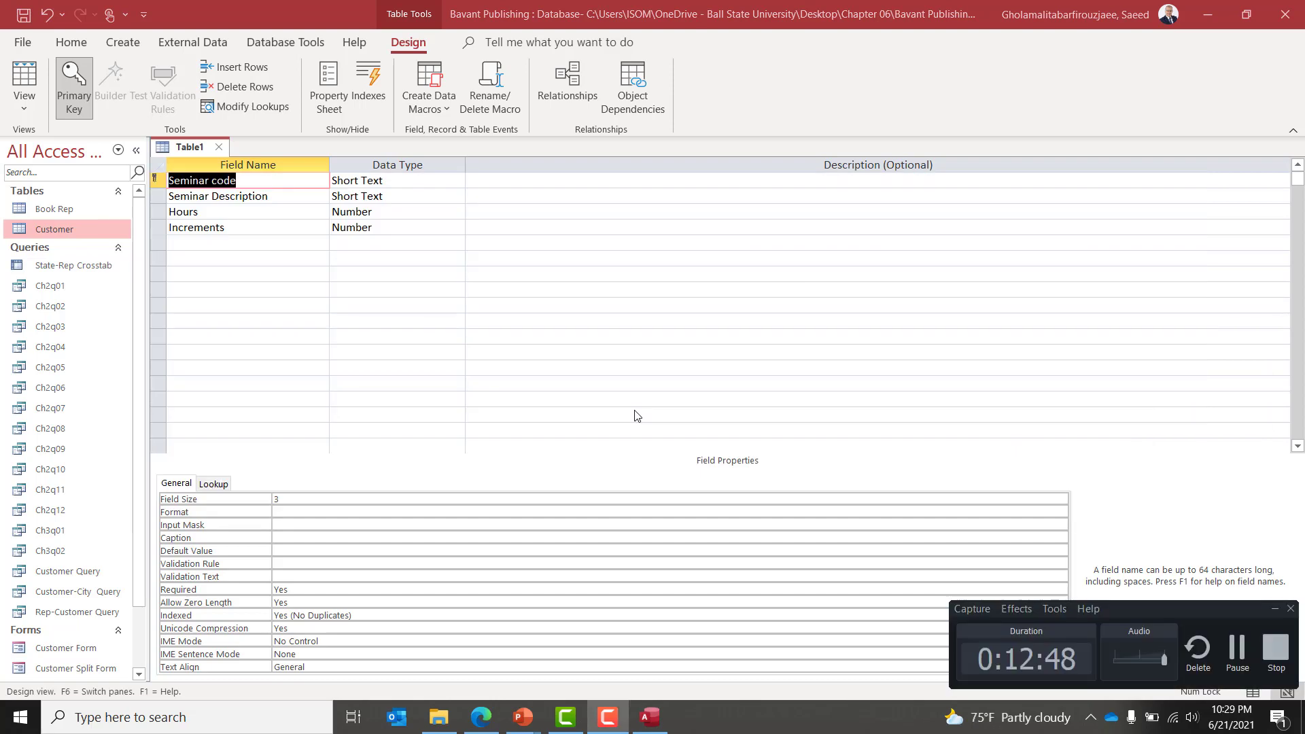
pyautogui.click(1232, 661)
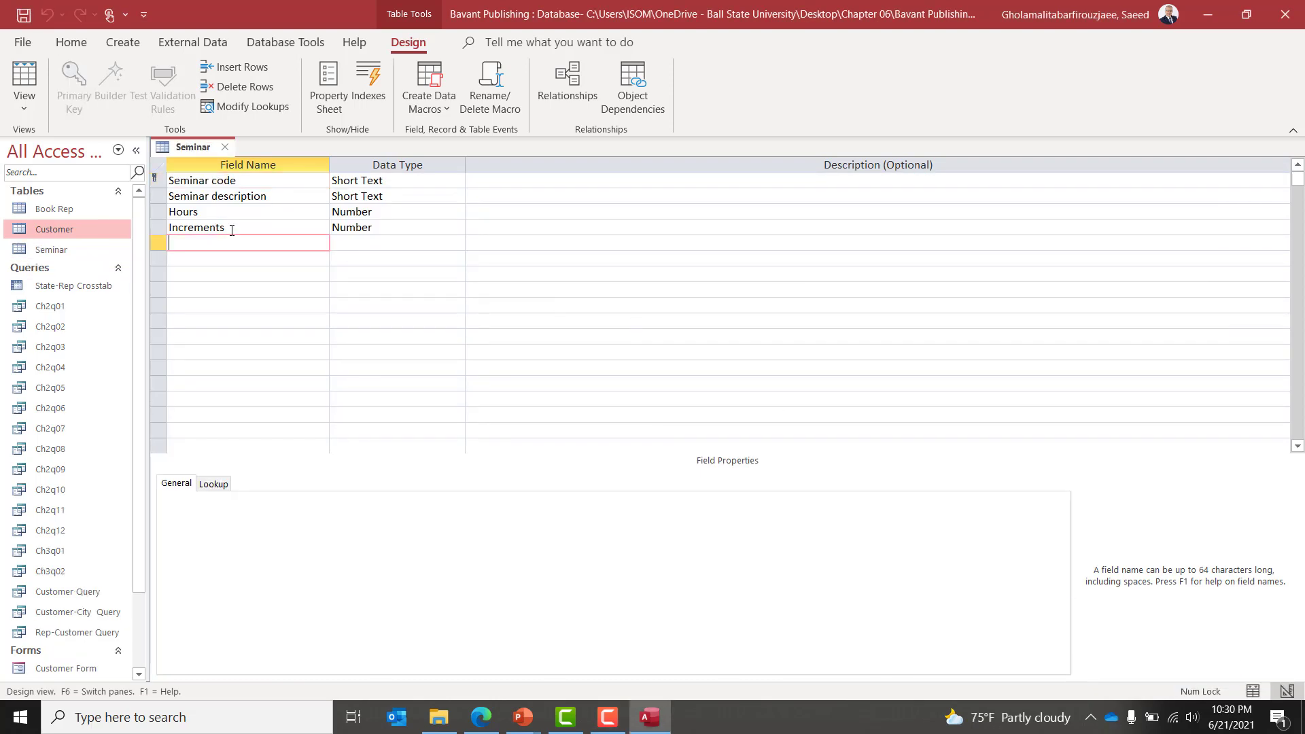
# Open the saved Seminar table in Datasheet view.
pyautogui.click(232, 230)
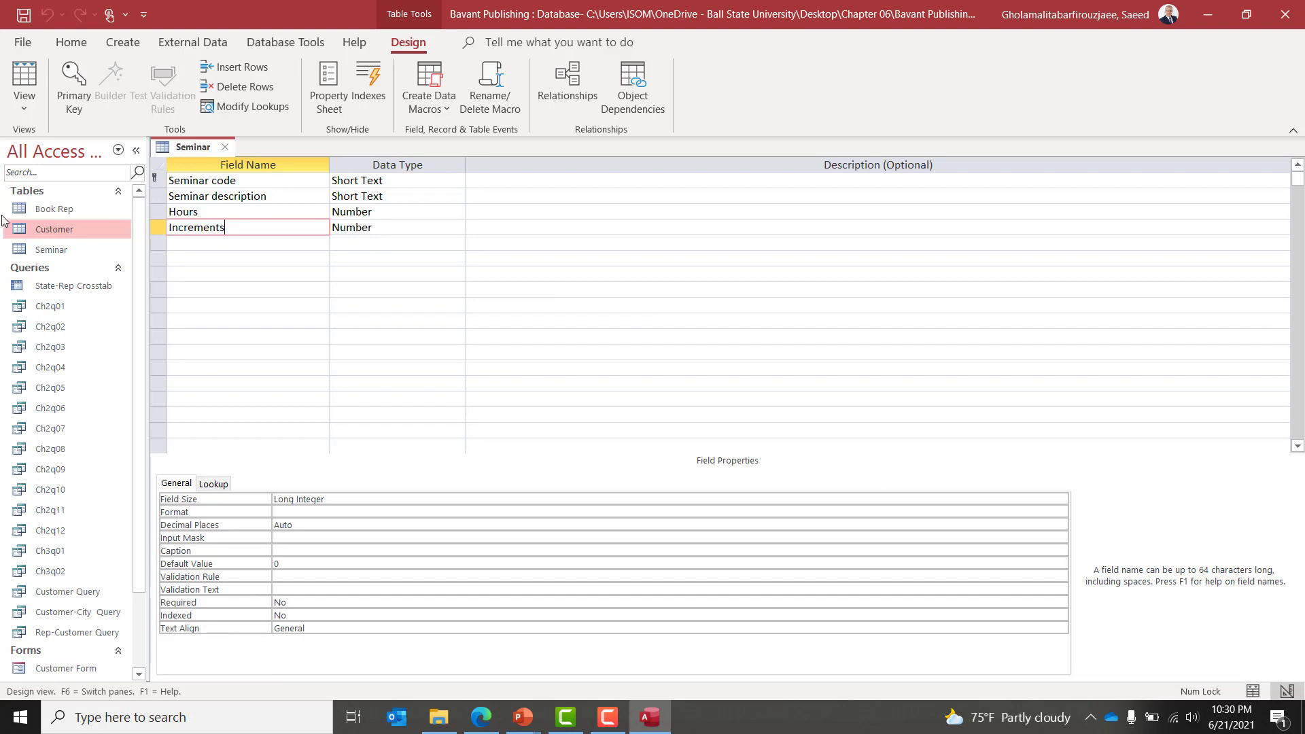
pyautogui.click(59, 257)
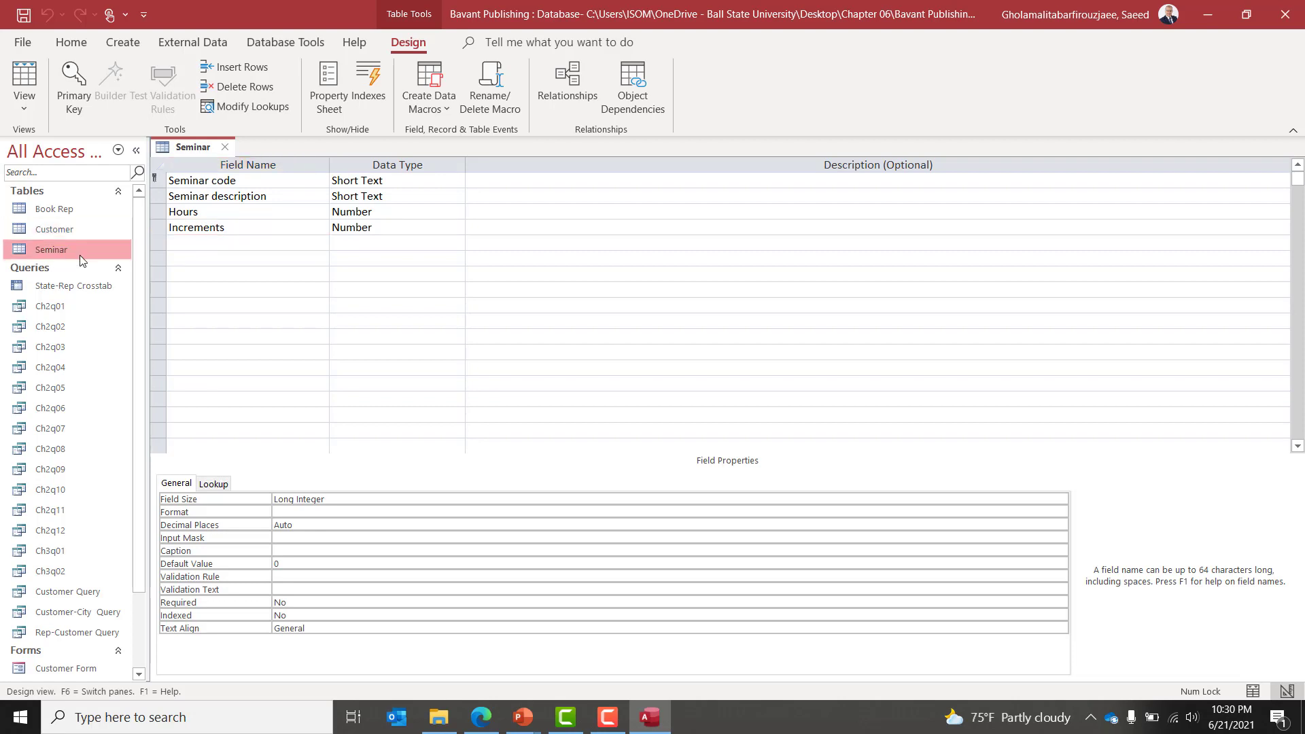
pyautogui.doubleClick(80, 255)
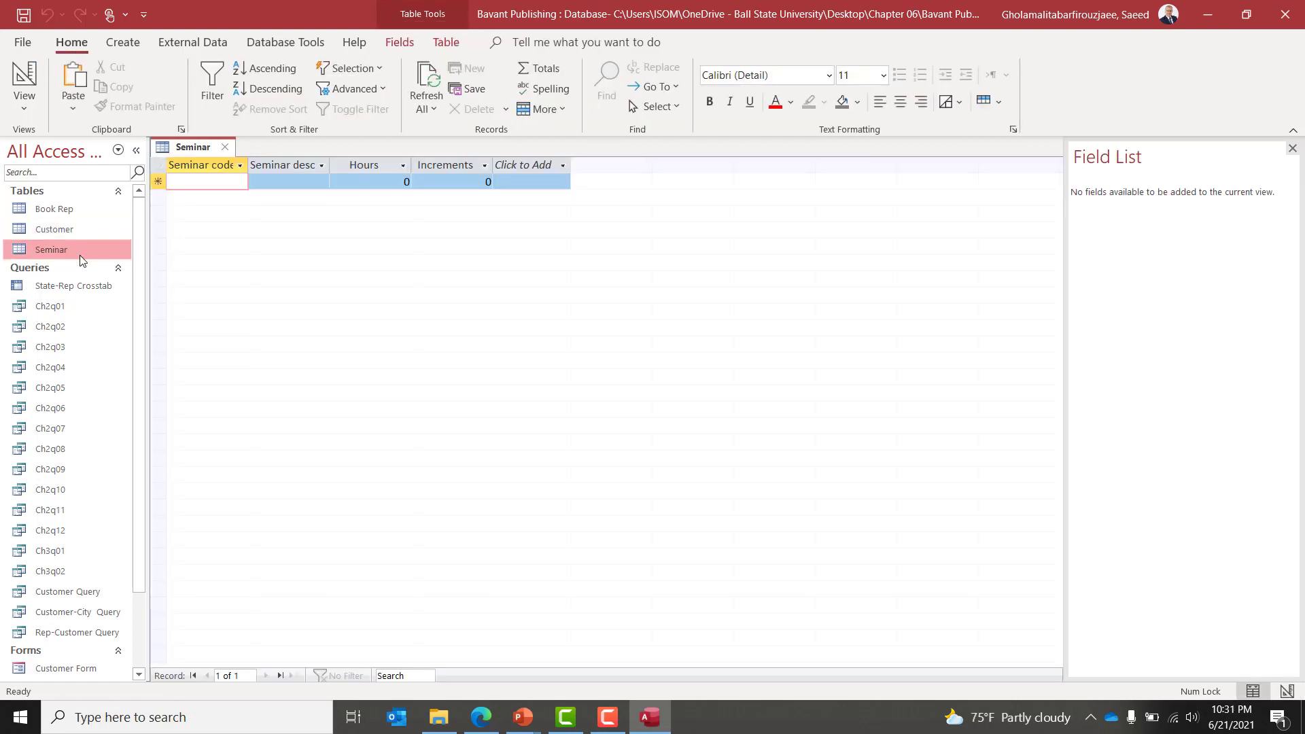
# Switch to the e-textbook, review the Seminar Table records in Table 6–1b, and return to Access.
pyautogui.hotkey('alt', 'Tab')
pyautogui.hotkey('alt', 'Tab')
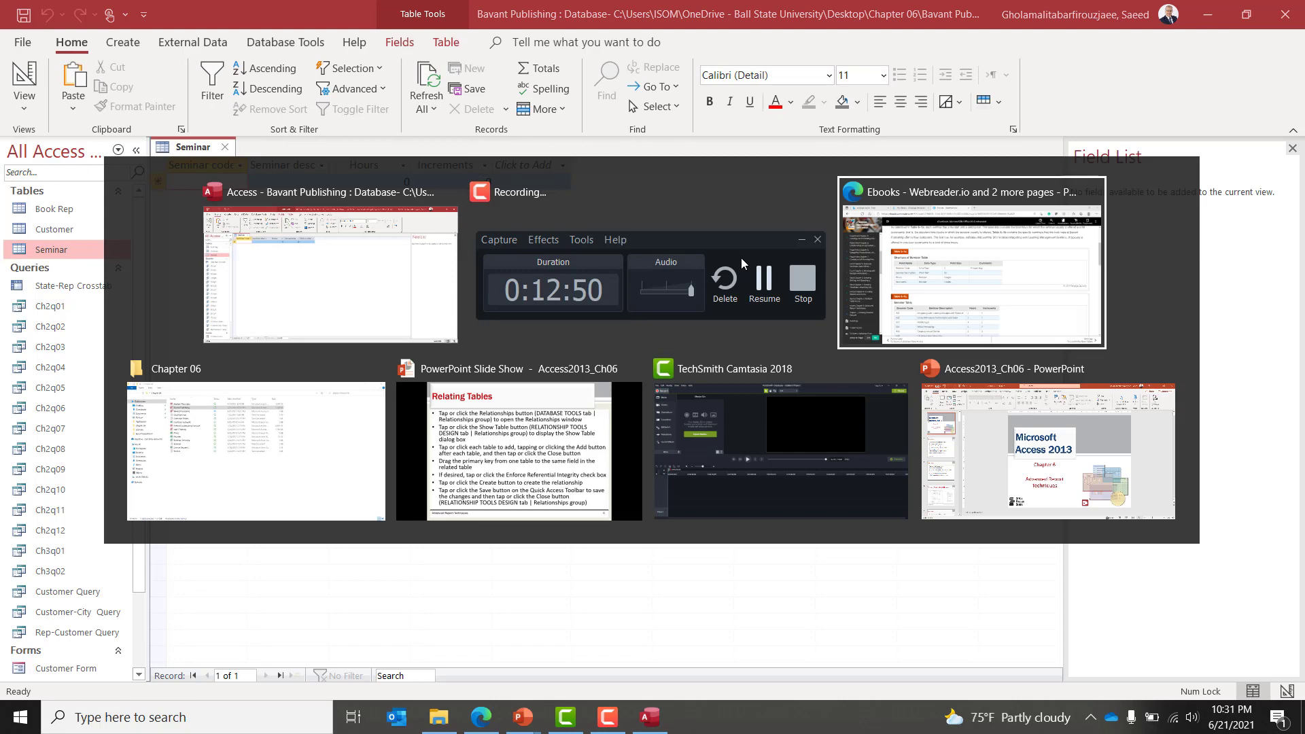
pyautogui.scroll(-5, 704, 457)
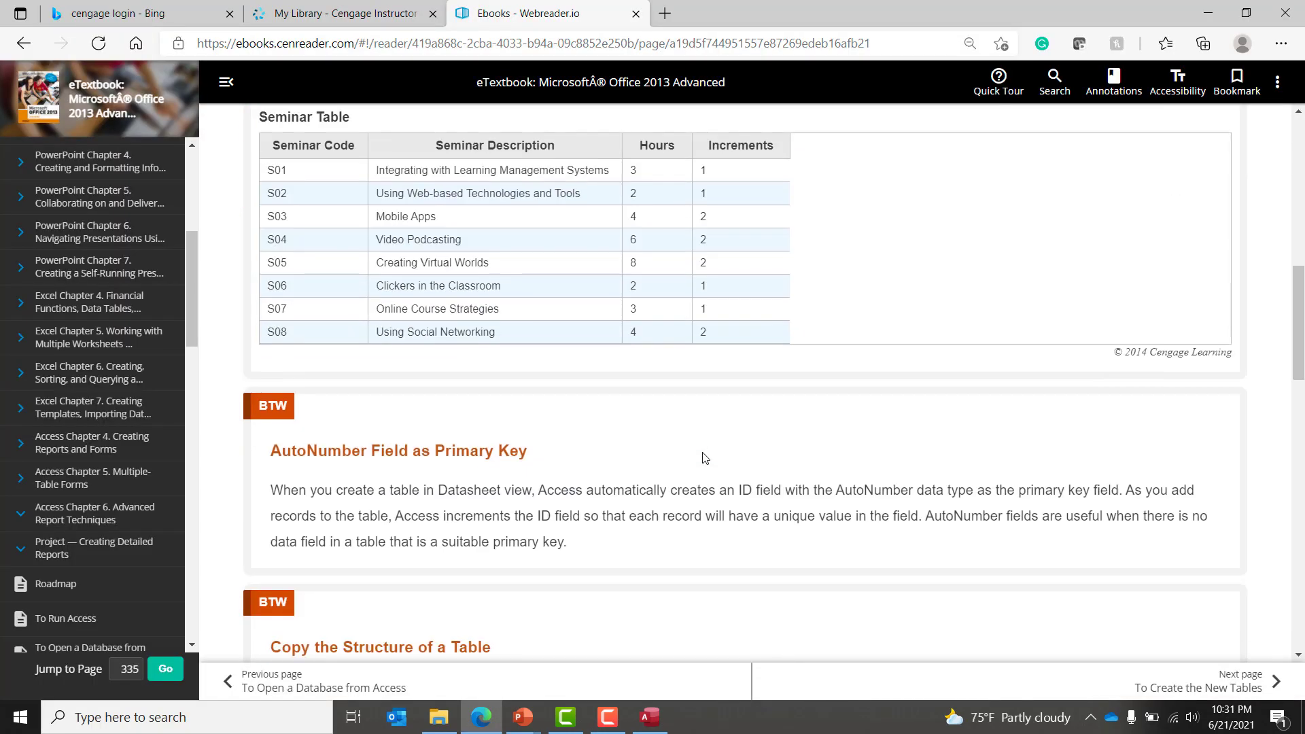
pyautogui.scroll(4, 704, 457)
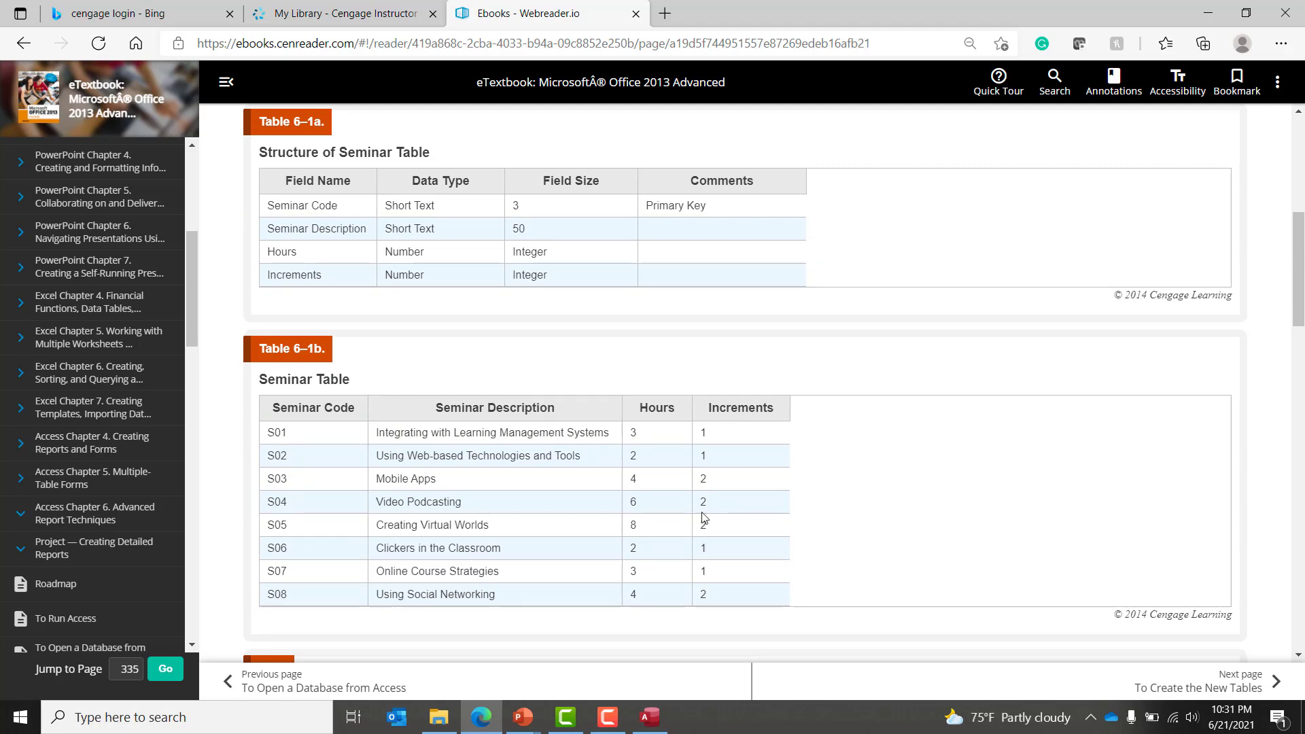
pyautogui.hotkey('alt', 'Tab')
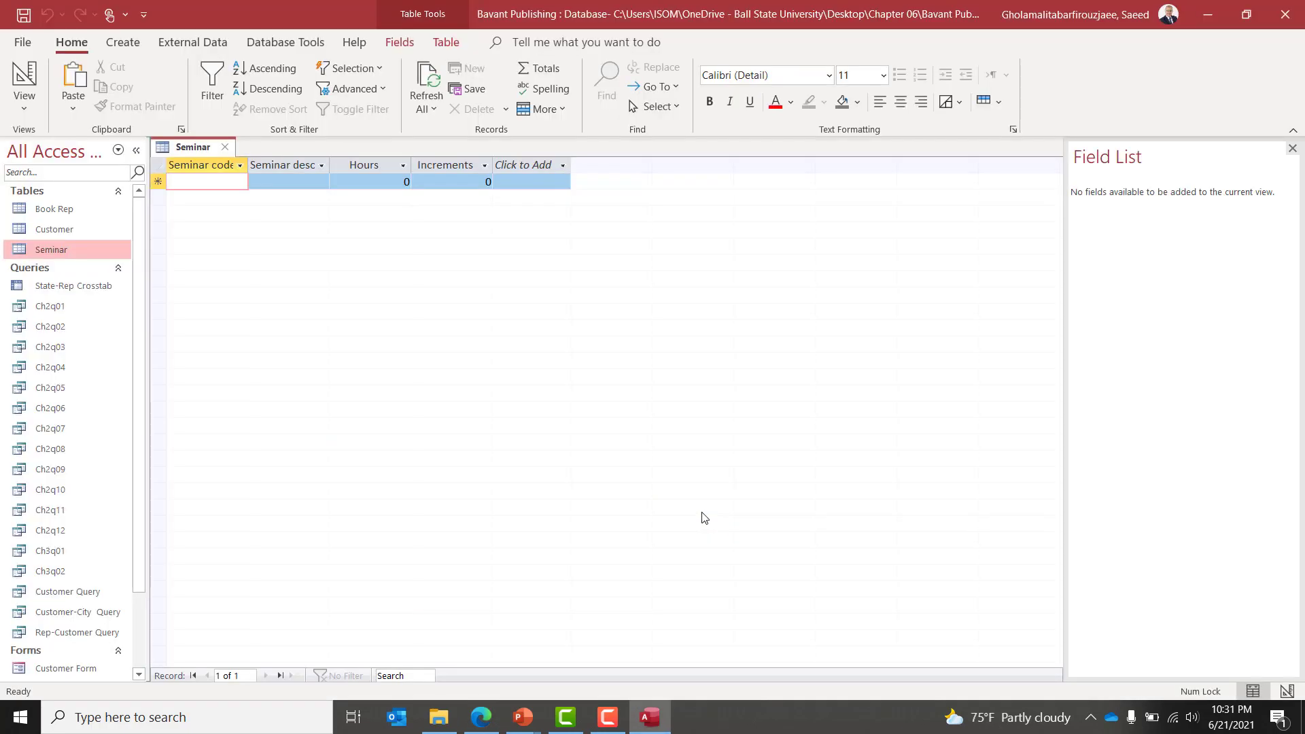
# Add a first record with seminar code s01, skipping its description, hours and increments.
pyautogui.write('s0')
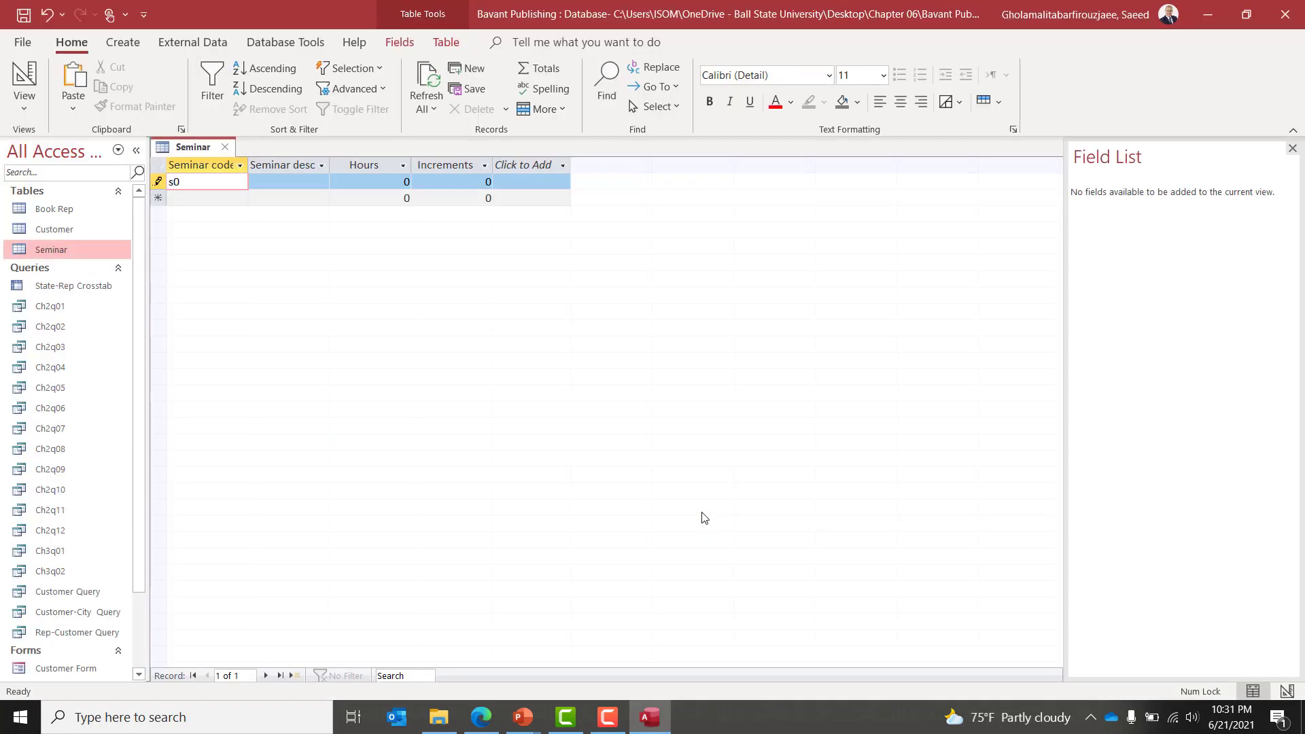
pyautogui.write('1')
pyautogui.press('Tab')
pyautogui.press('Tab')
pyautogui.press('Tab')
pyautogui.press('Tab')
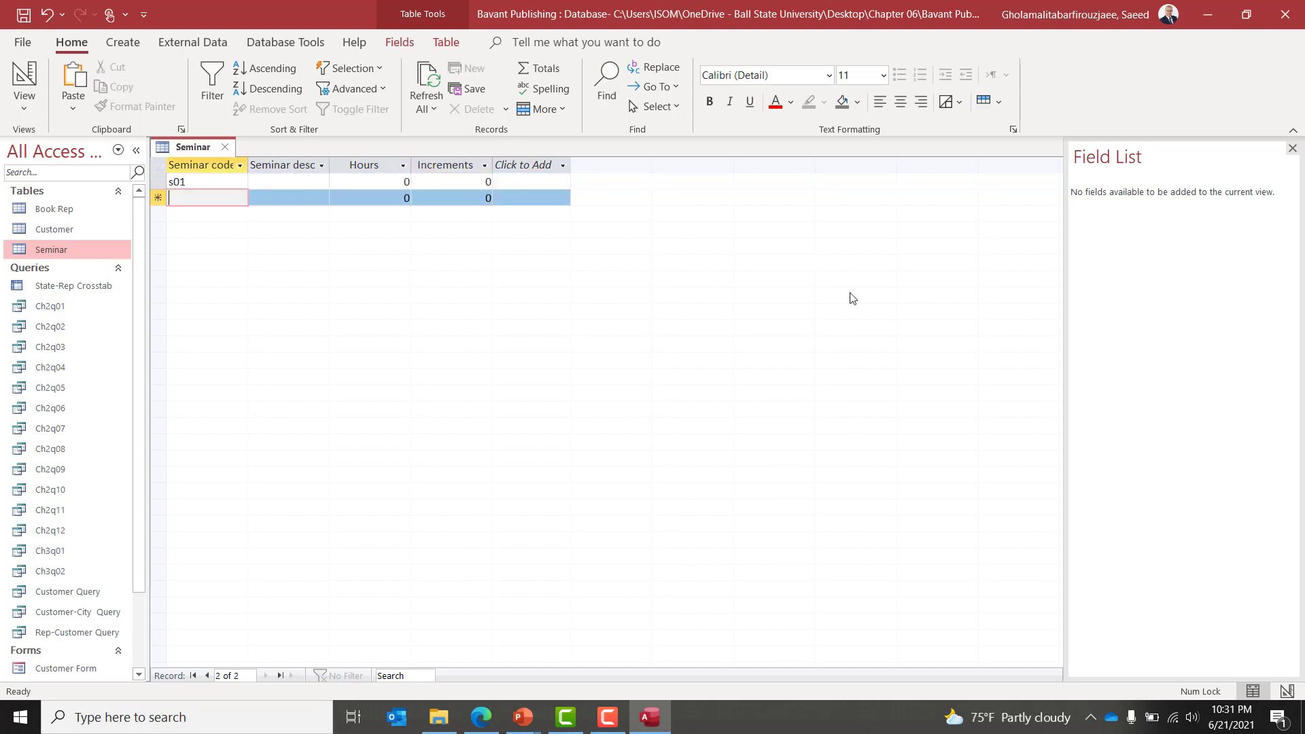
# Add two records with seminar codes s02 and s03, skipping their descriptions, hours and increments.
pyautogui.write('s02')
pyautogui.press('Tab')
pyautogui.press('Tab')
pyautogui.press('Tab')
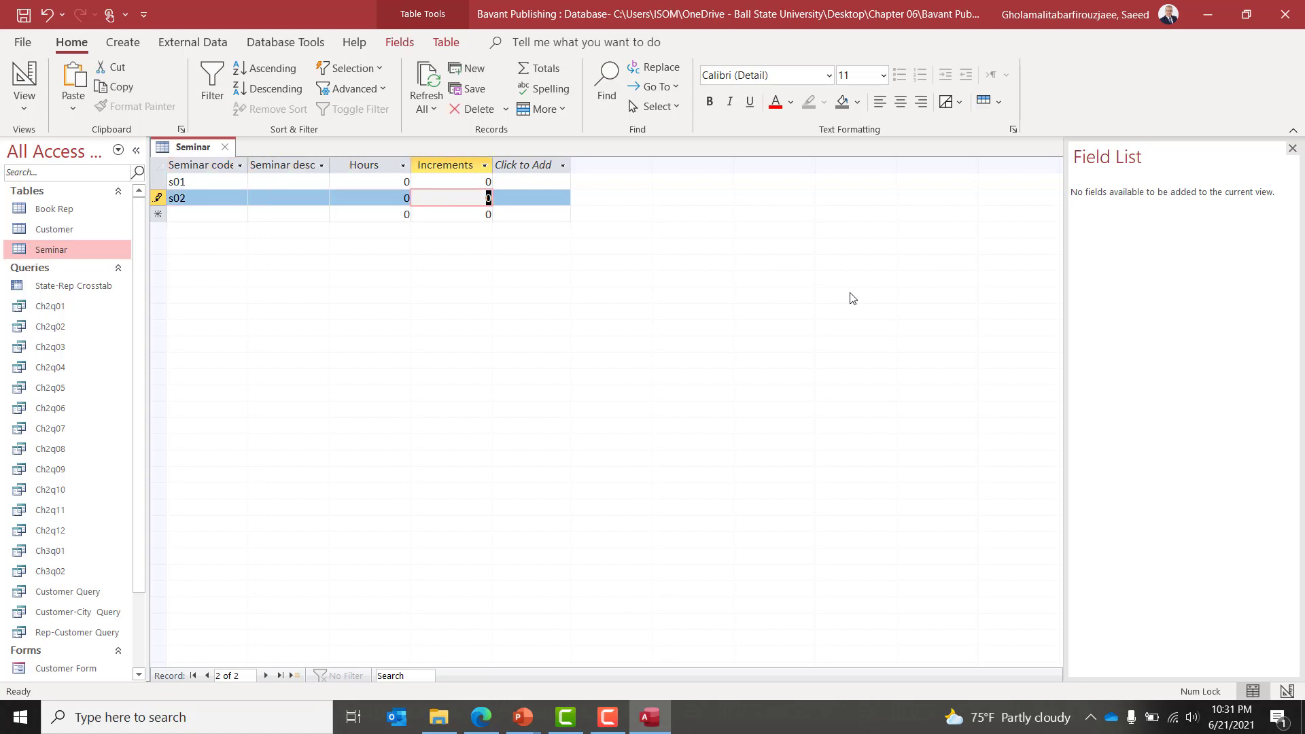
pyautogui.press('Tab')
pyautogui.write('s03')
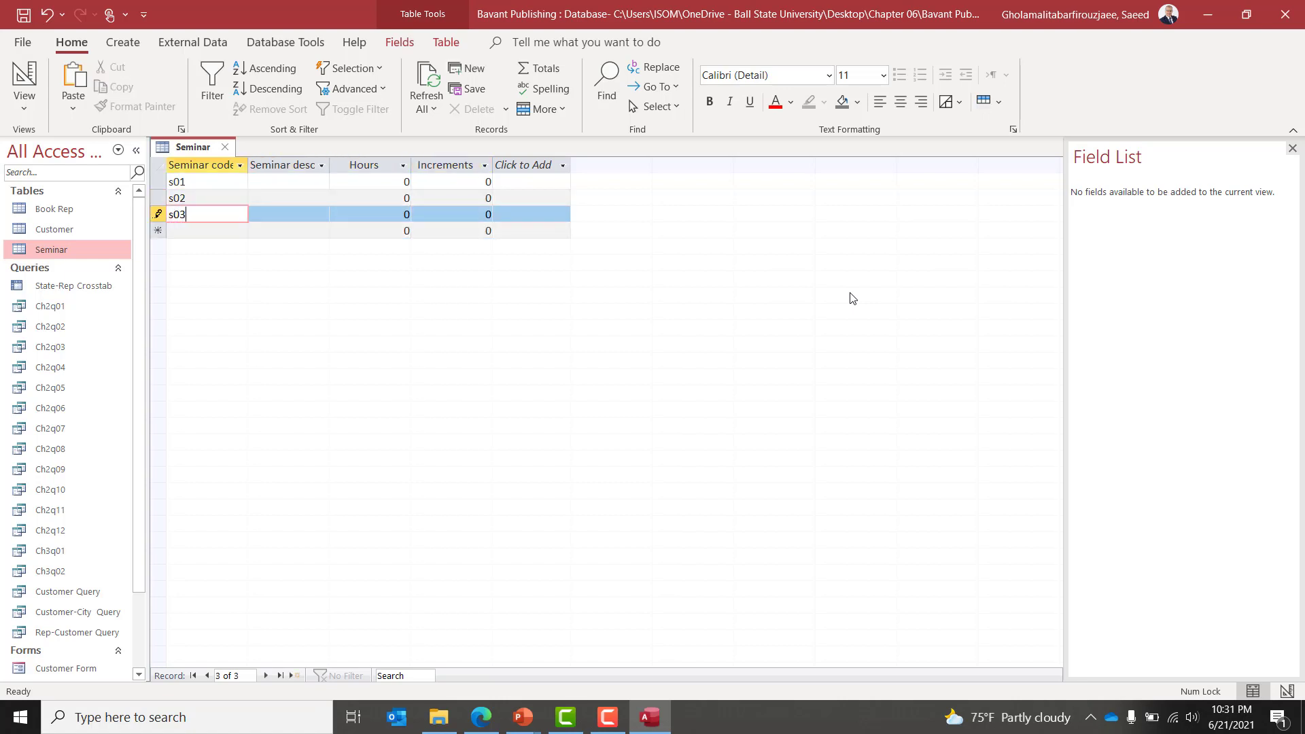
pyautogui.press('Tab')
pyautogui.press('Tab')
pyautogui.press('Tab')
pyautogui.press('Tab')
# Add two records with seminar codes s04 and s05, leaving the remaining fields at their defaults.
pyautogui.write('s04')
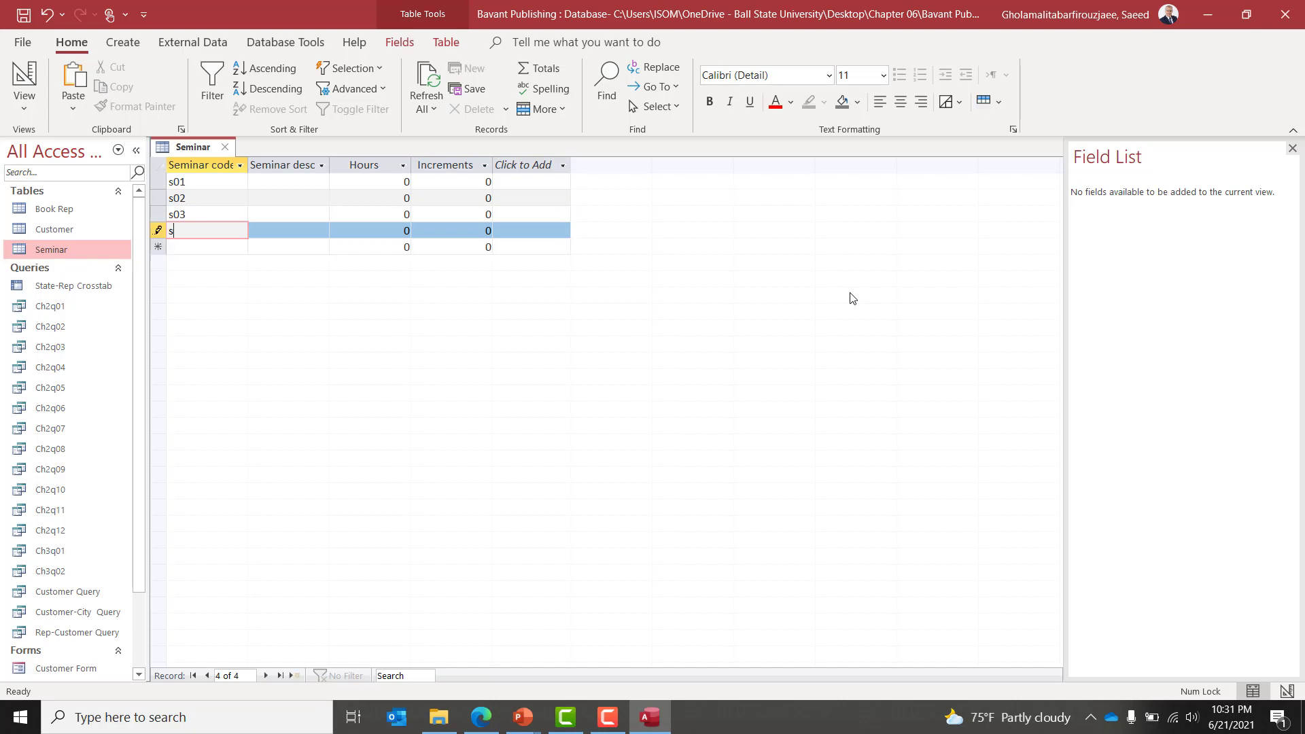
pyautogui.press('Tab')
pyautogui.press('Tab')
pyautogui.press('Tab')
pyautogui.press('Tab')
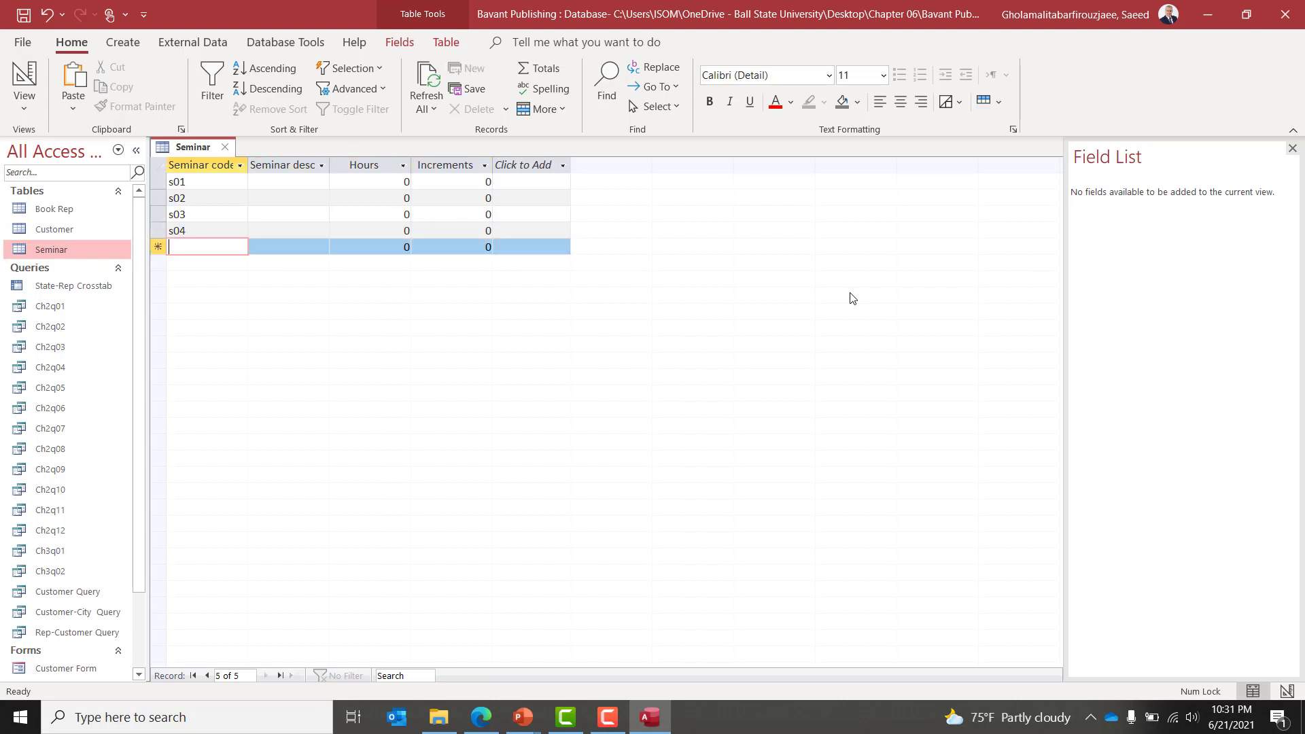
pyautogui.write('s05')
pyautogui.press('Tab')
pyautogui.press('Tab')
pyautogui.press('Tab')
pyautogui.press('Tab')
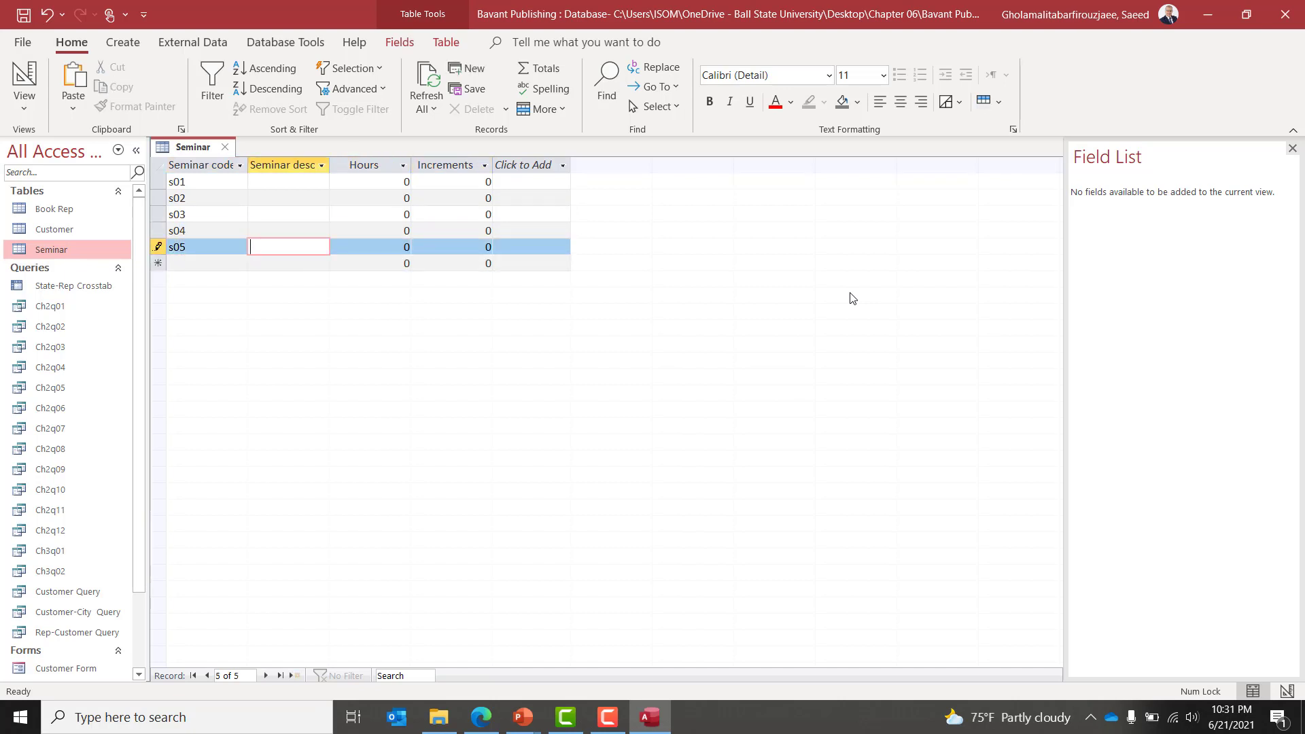
# Add three records with seminar codes s06, s07 and s08, leaving their other fields unfilled.
pyautogui.write('s06')
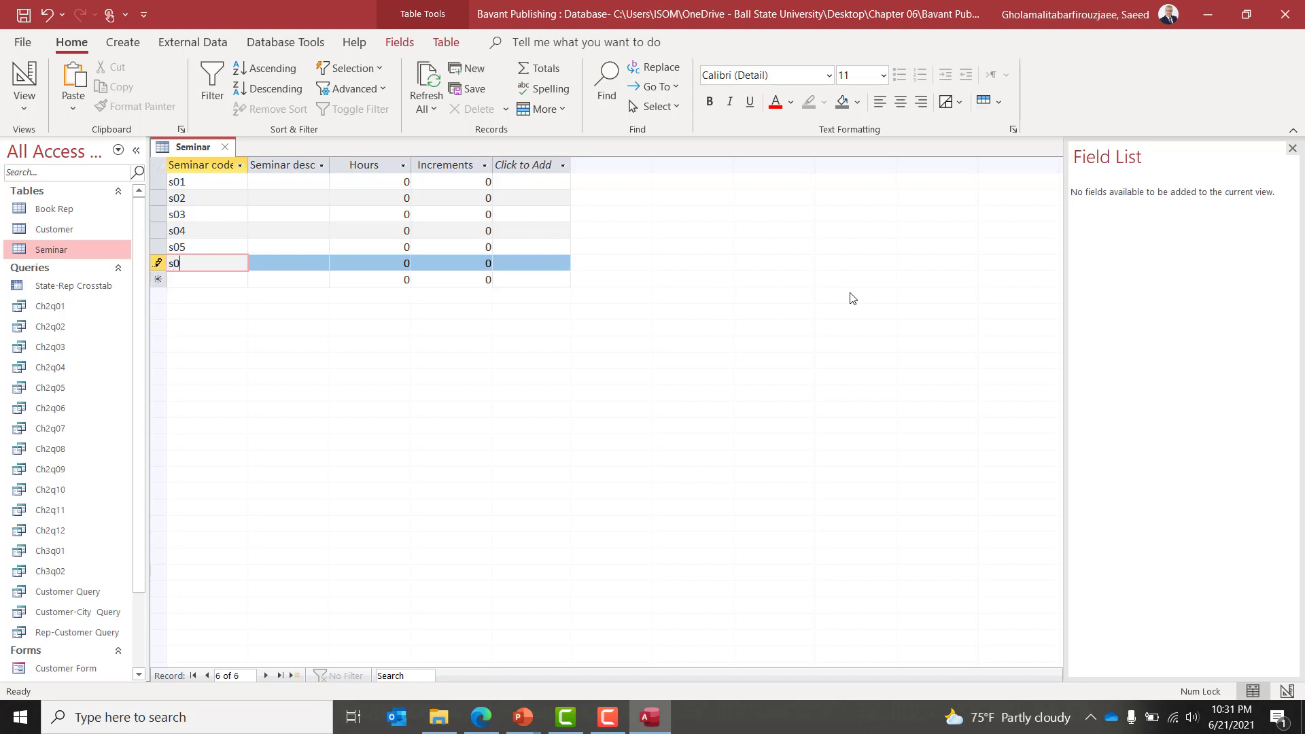
pyautogui.press('Tab')
pyautogui.press('Tab')
pyautogui.press('Tab')
pyautogui.press('Tab')
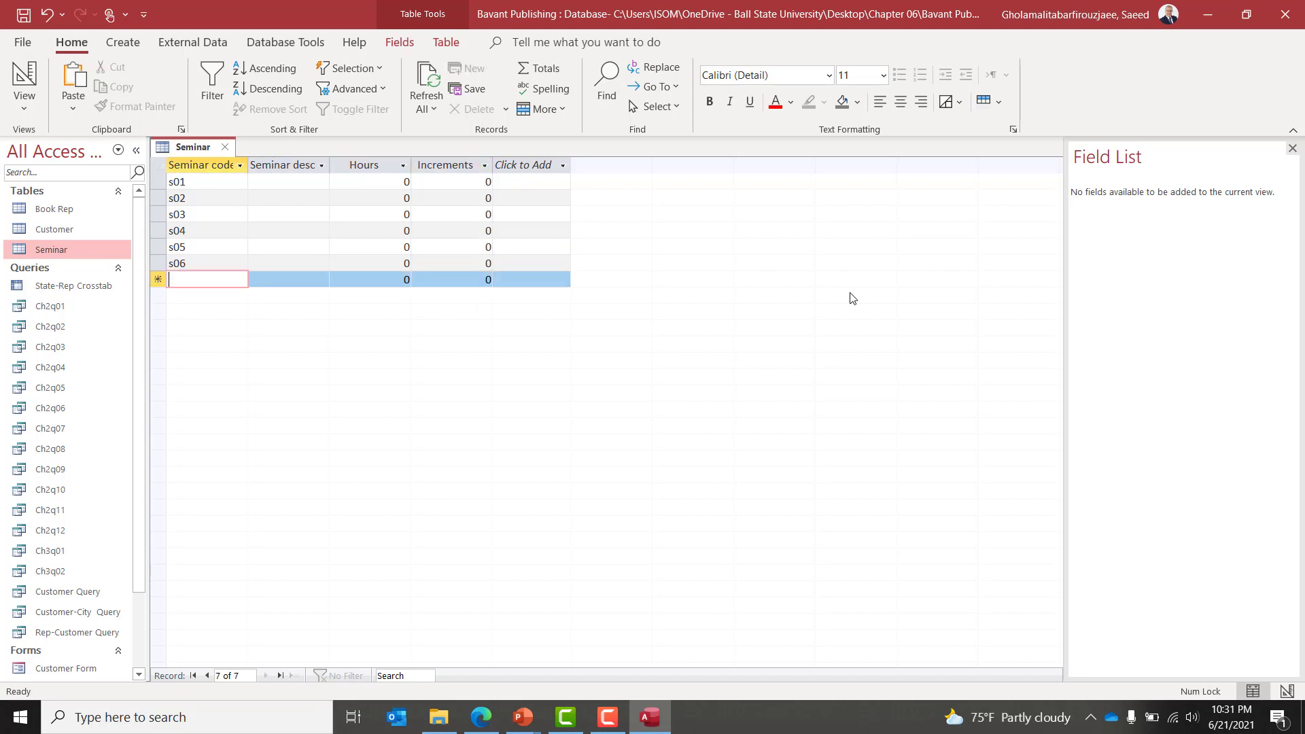
pyautogui.write('s07')
pyautogui.press('Tab')
pyautogui.press('Tab')
pyautogui.press('Tab')
pyautogui.press('Tab')
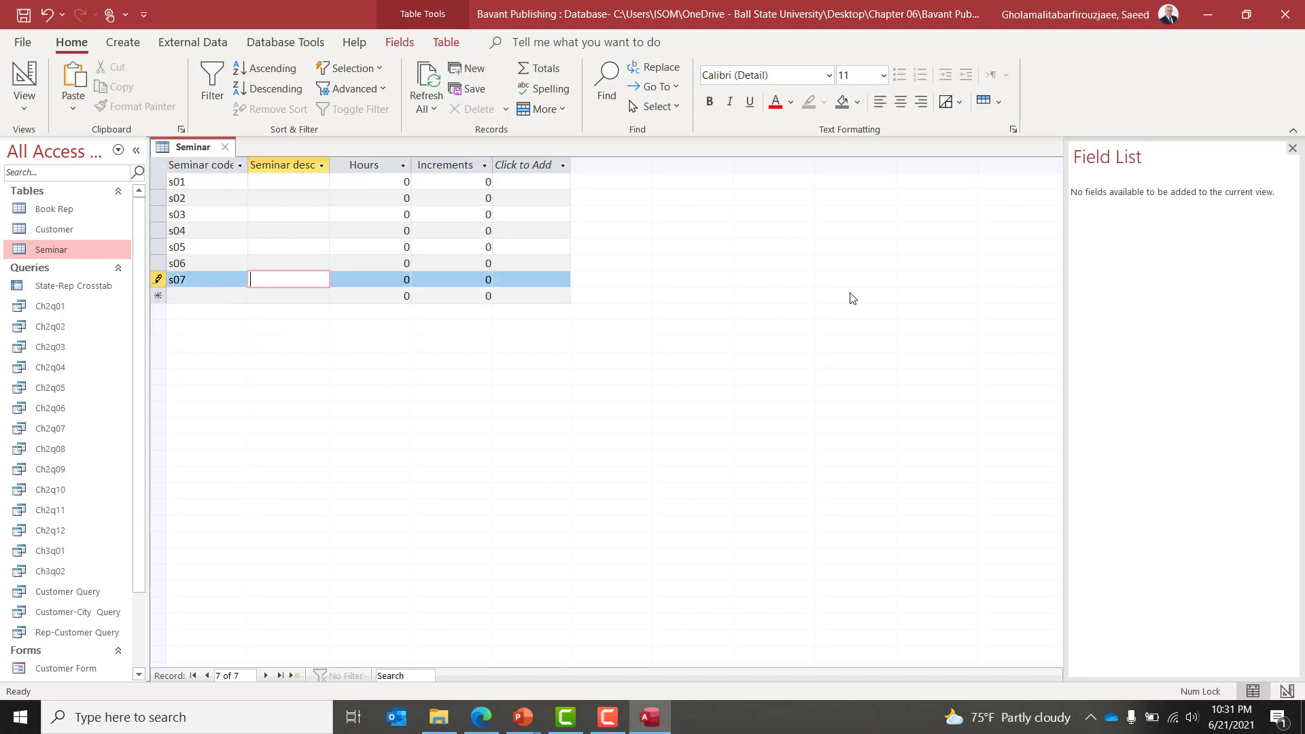
pyautogui.write('s08')
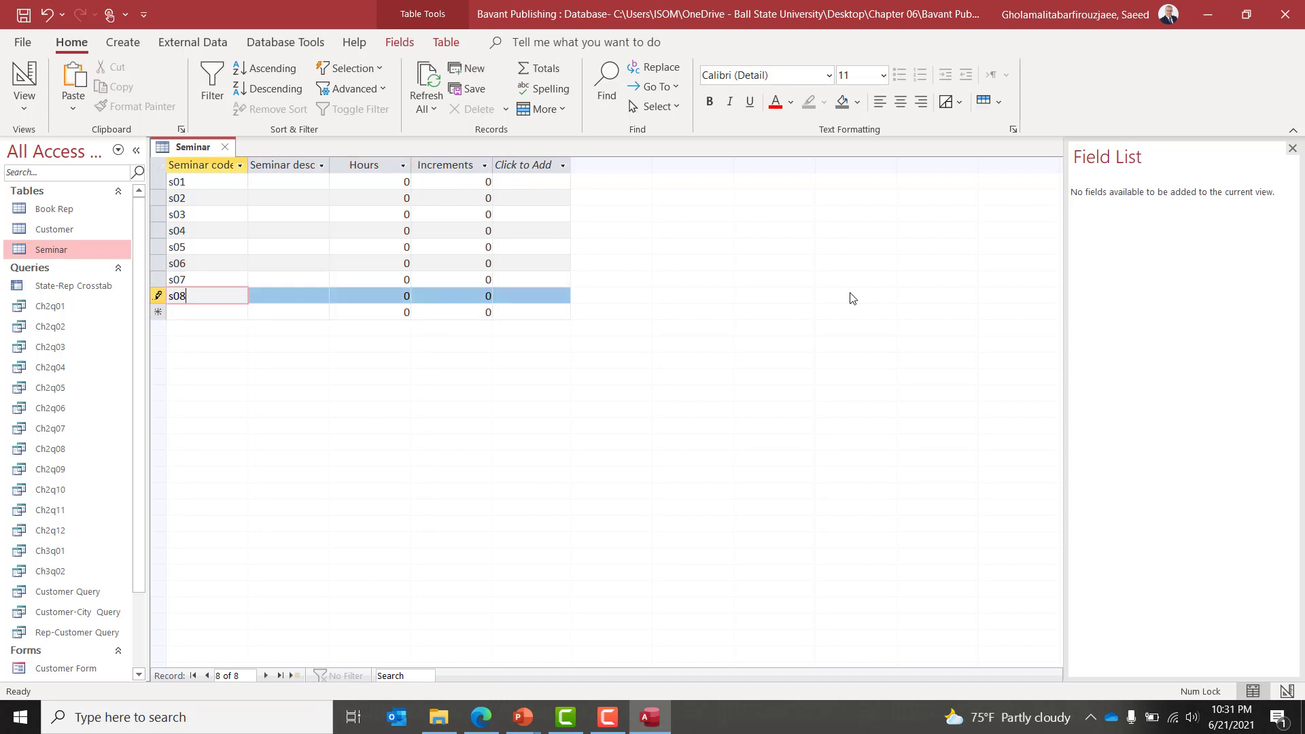
# Copy the S01 description "Integrating with Learning Management Systems" from the e-textbook's Table 6–1b into the s01 record in Access.
pyautogui.hotkey('alt', 'Tab')
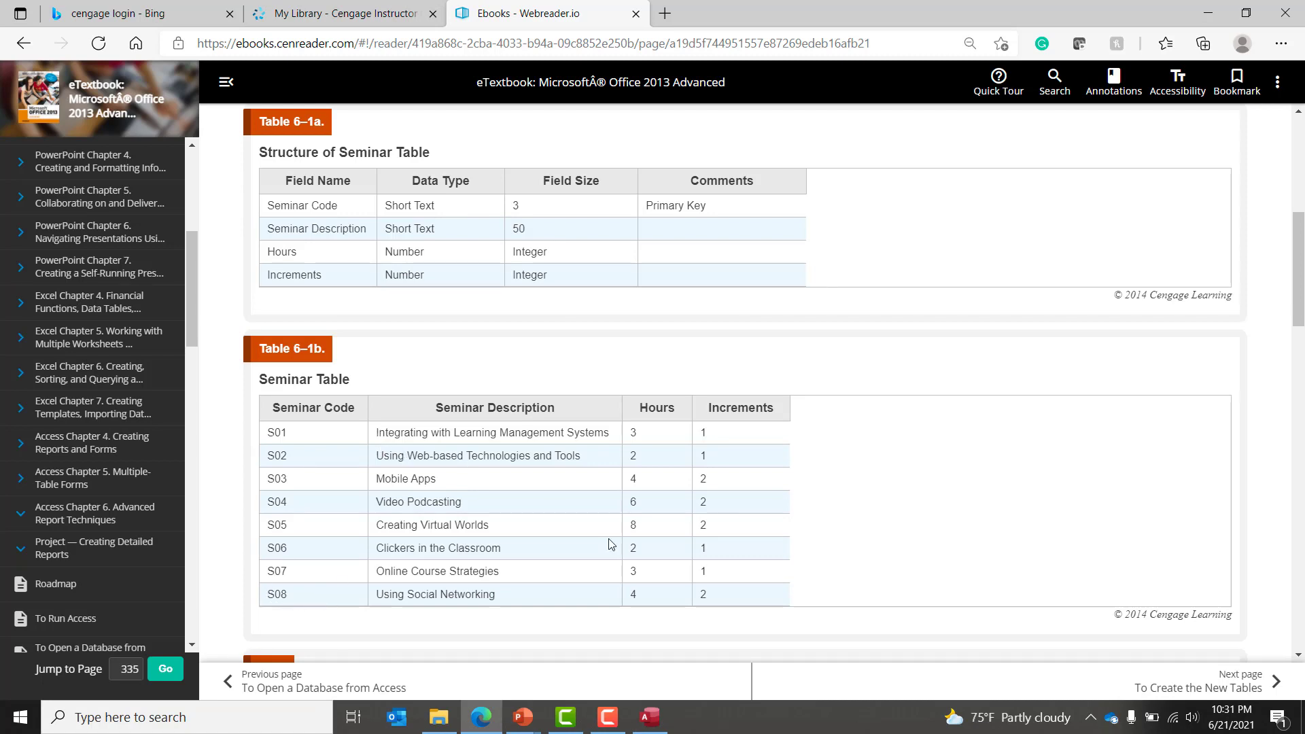
pyautogui.tripleClick(377, 436)
pyautogui.hotkey('ctrl', 'c')
pyautogui.hotkey('alt', 'Tab')
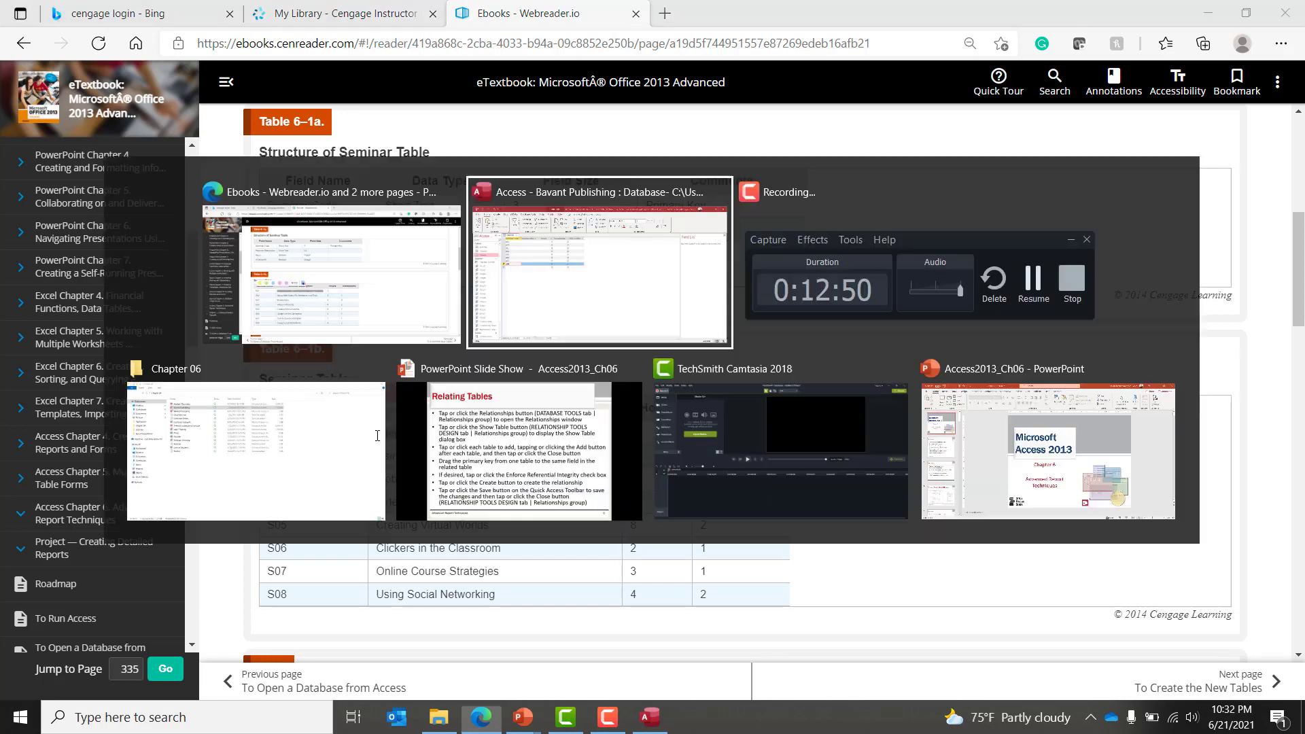
pyautogui.click(293, 182)
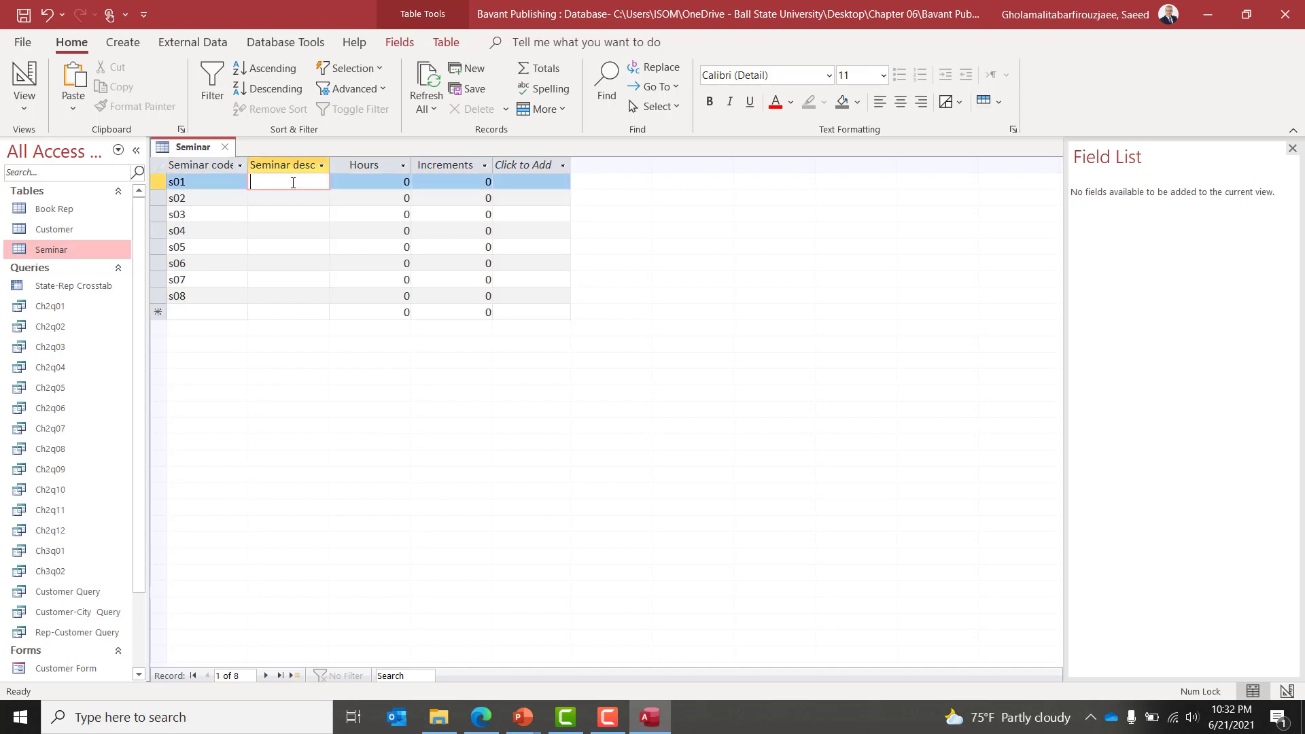
pyautogui.hotkey('ctrl', 'v')
pyautogui.press('Tab')
# Check the S01 values in the e-textbook and set the s01 record's hours to 3 and increments to 1.
pyautogui.hotkey('alt', 'Tab')
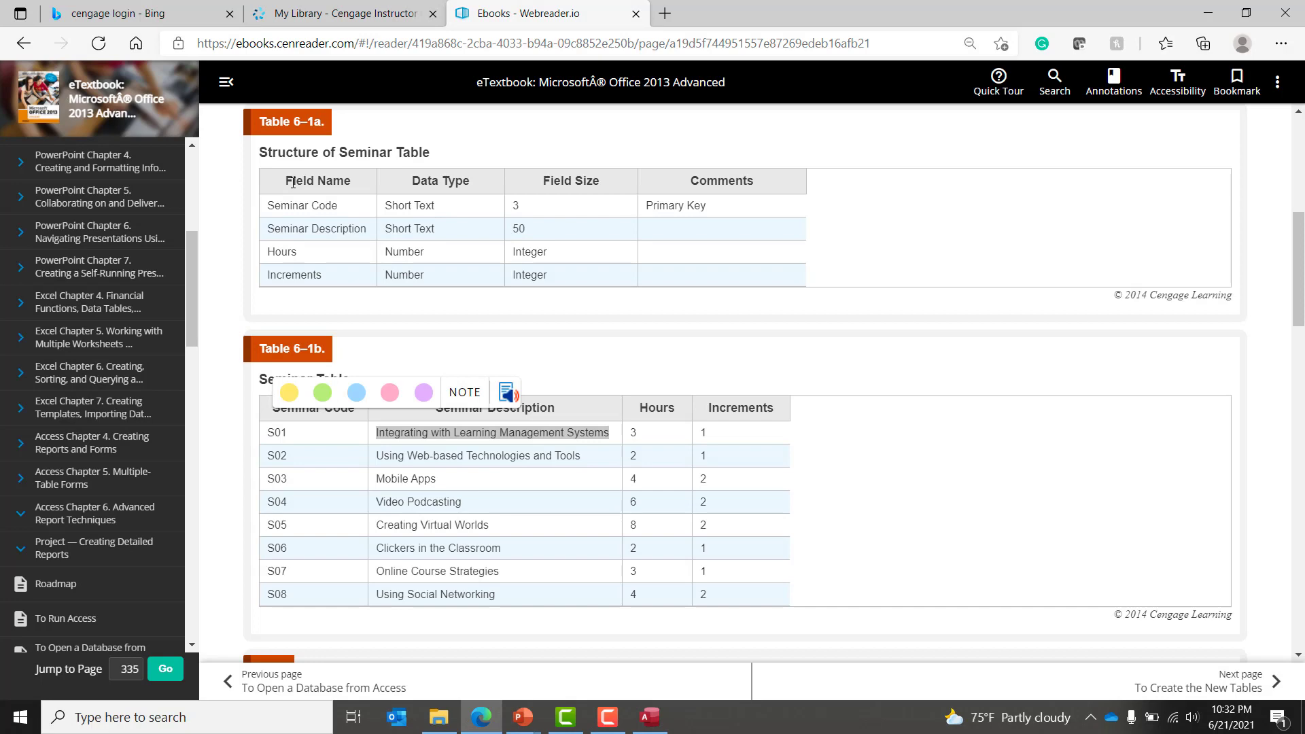
pyautogui.hotkey('alt', 'Tab')
pyautogui.write('3')
pyautogui.press('Tab')
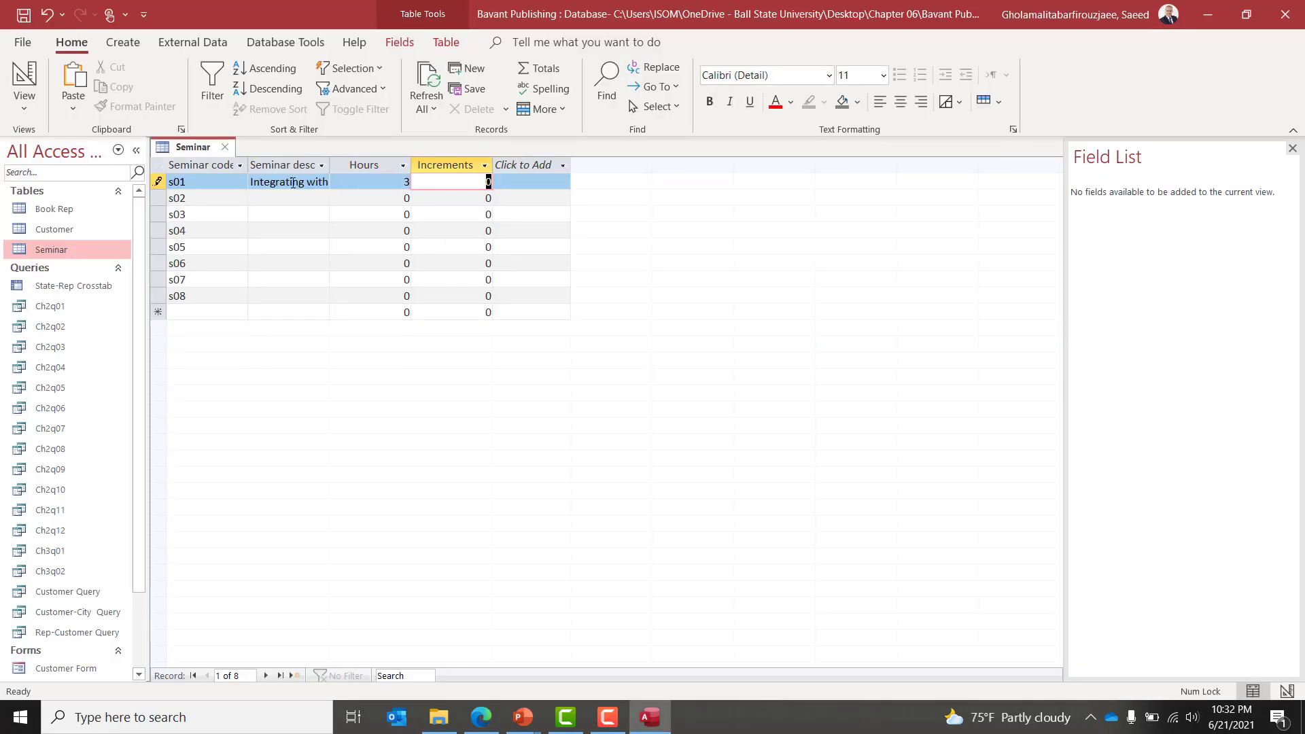
pyautogui.write('1')
pyautogui.press('Tab')
# Copy the description "Using Web-based Technologies and Tools" from the e-textbook into the s02 record in Access.
pyautogui.hotkey('alt', 'Tab')
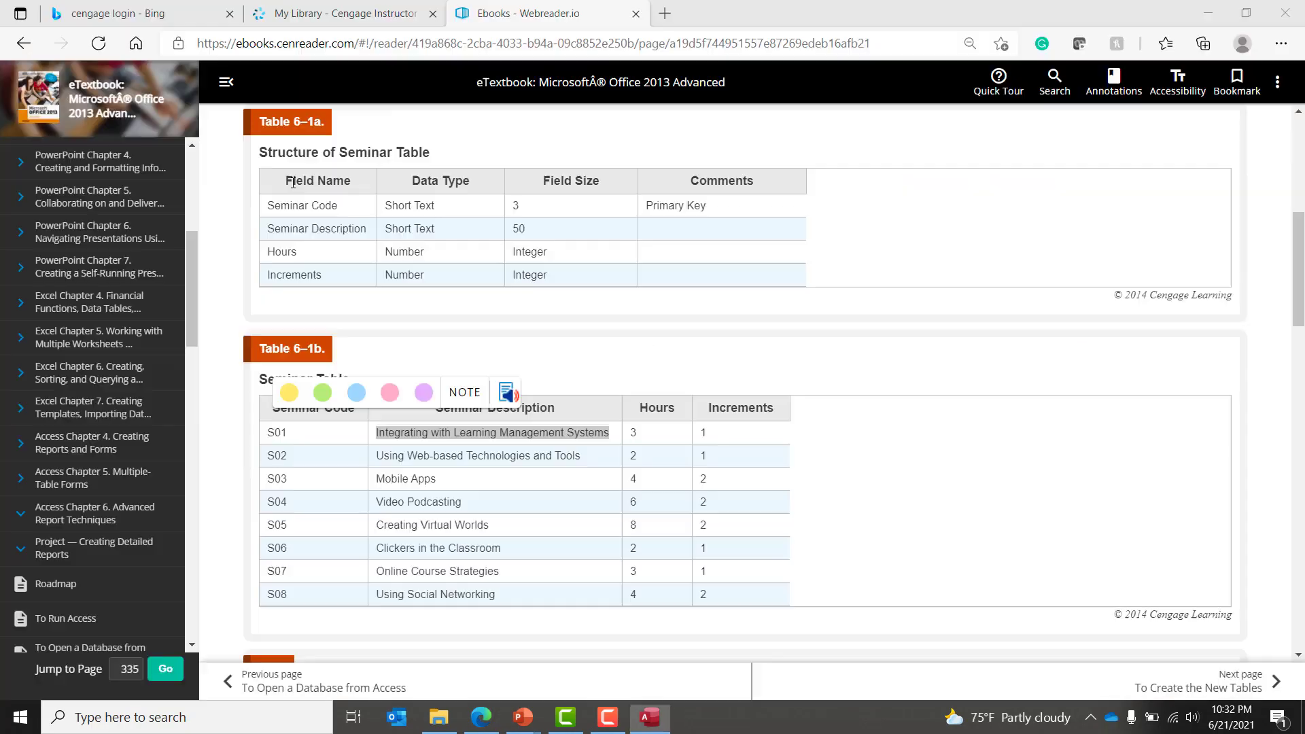
pyautogui.tripleClick(377, 455)
pyautogui.hotkey('ctrl', 'c')
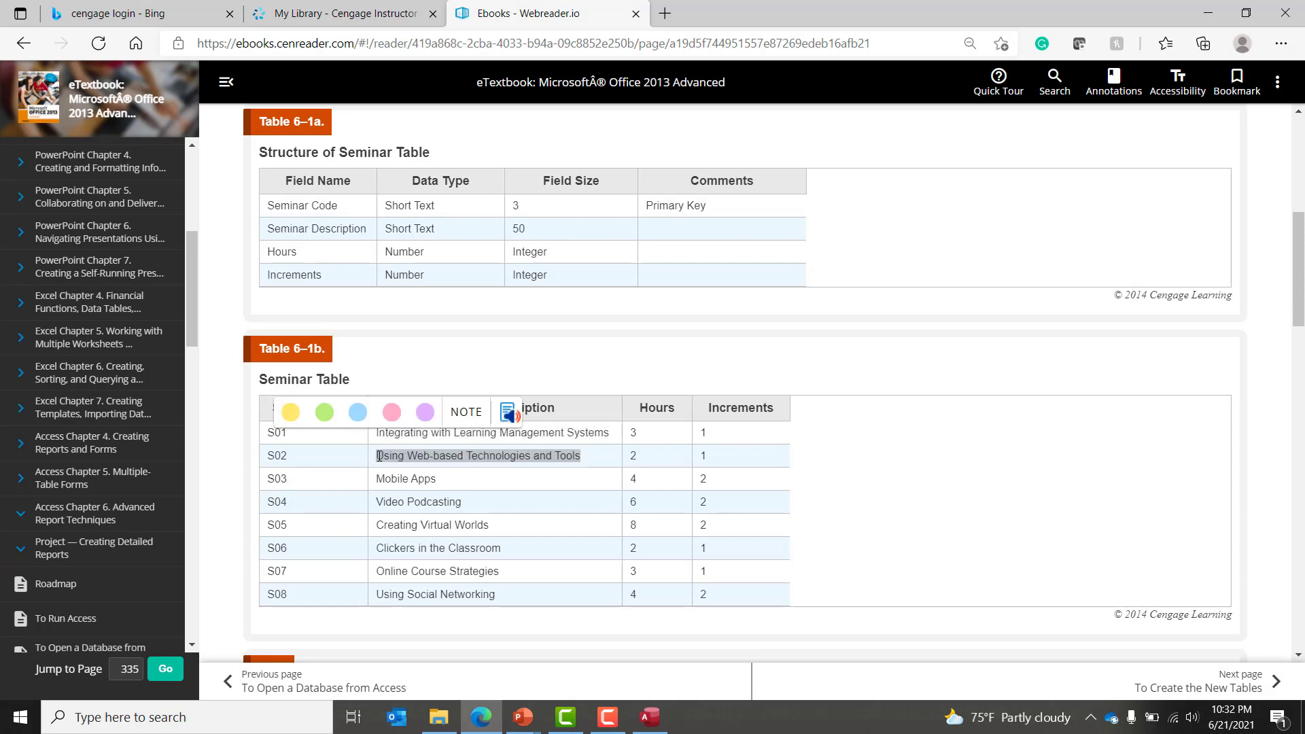
pyautogui.hotkey('alt', 'Tab')
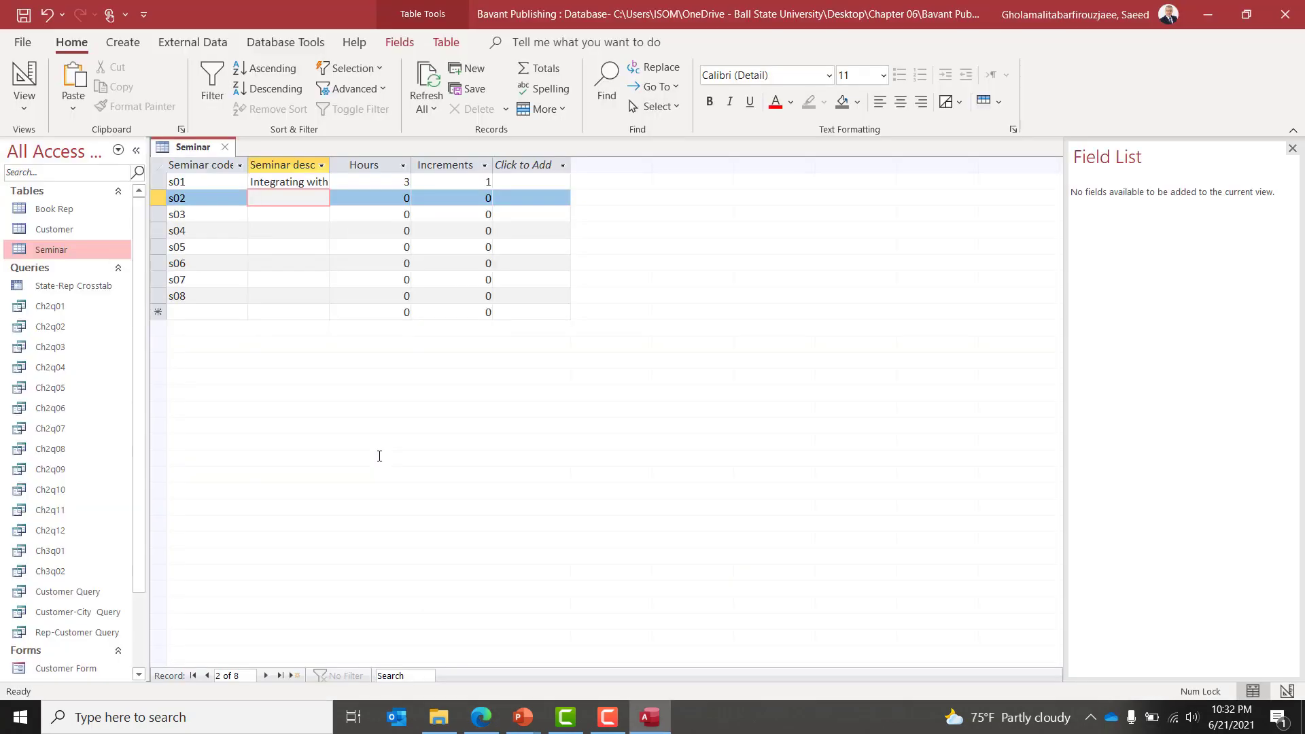
pyautogui.hotkey('ctrl', 'v')
pyautogui.press('Tab')
# Check the S02 values in the e-textbook and set the s02 record's hours to 2 and increments to 1.
pyautogui.hotkey('alt', 'Tab')
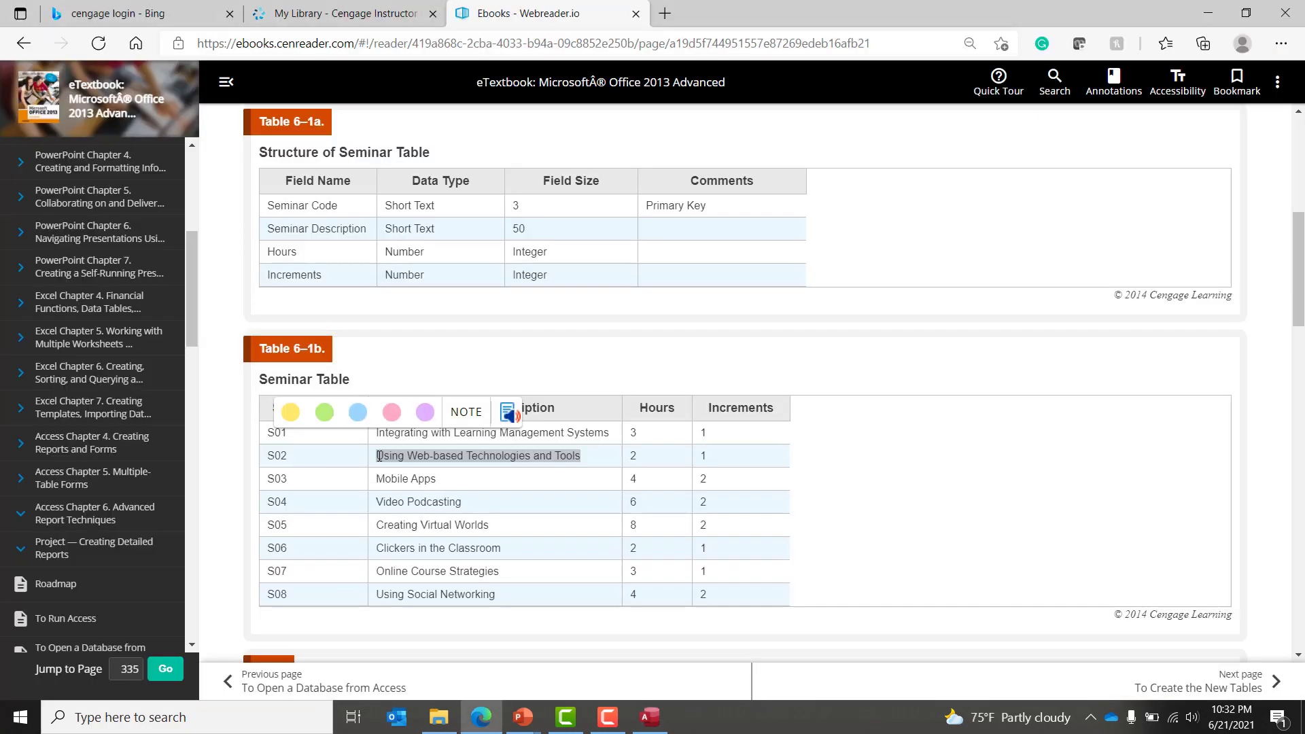
pyautogui.hotkey('alt', 'Tab')
pyautogui.write('2')
pyautogui.press('Tab')
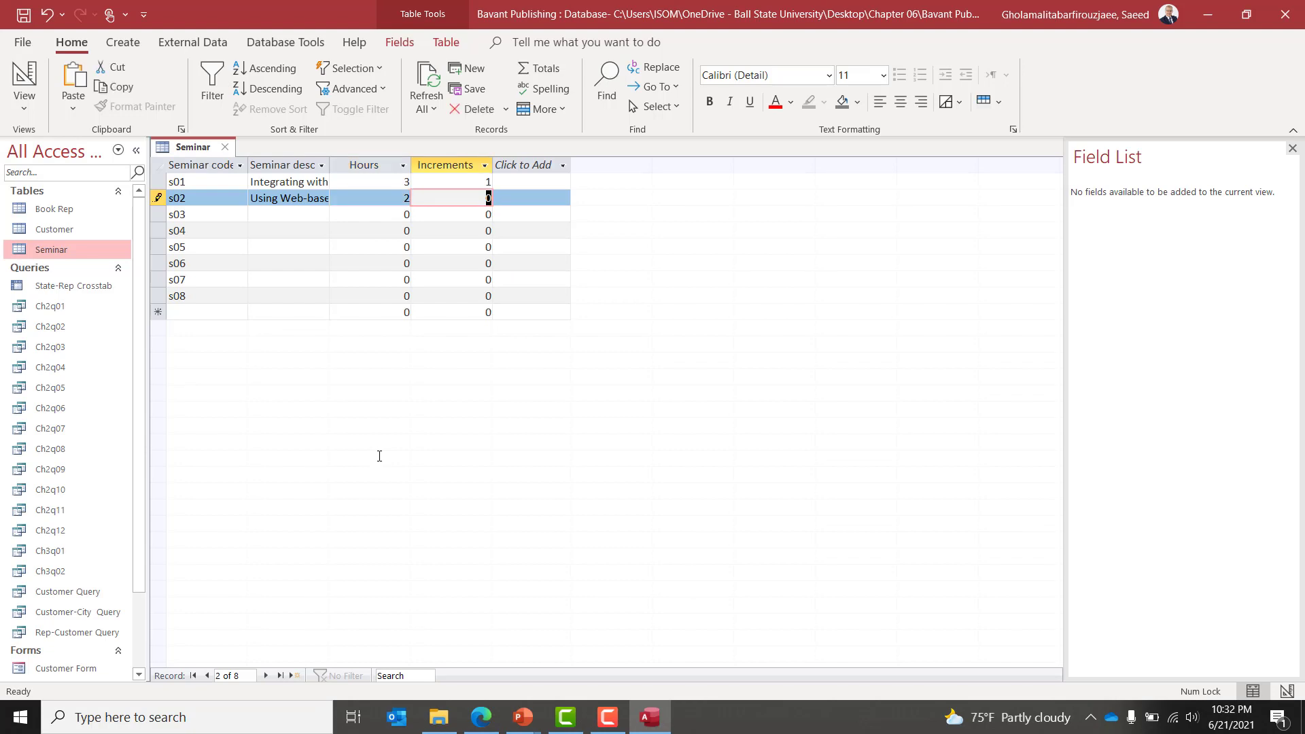
pyautogui.write('1')
pyautogui.press('Tab')
pyautogui.press('Tab')
# Try to copy the description "Mobile Apps" from the e-textbook into the s03 record in Access.
pyautogui.hotkey('alt', 'Tab')
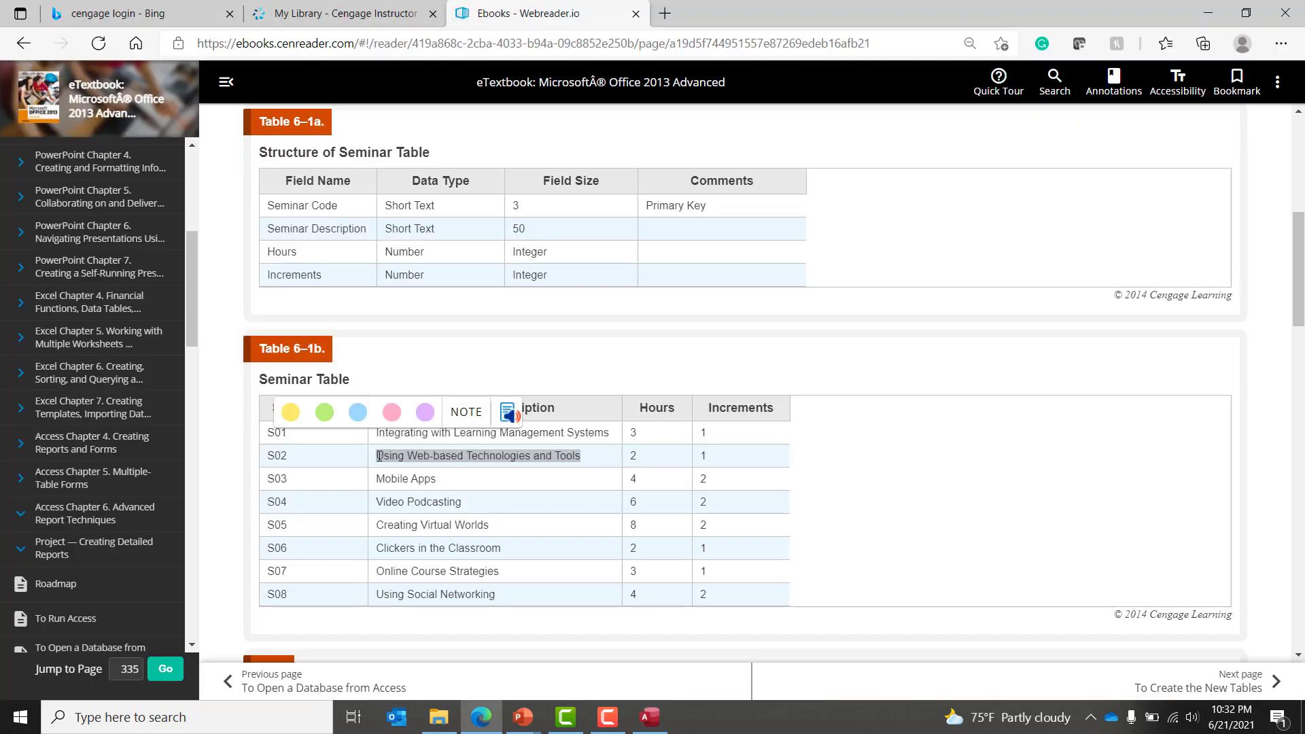
pyautogui.tripleClick(378, 476)
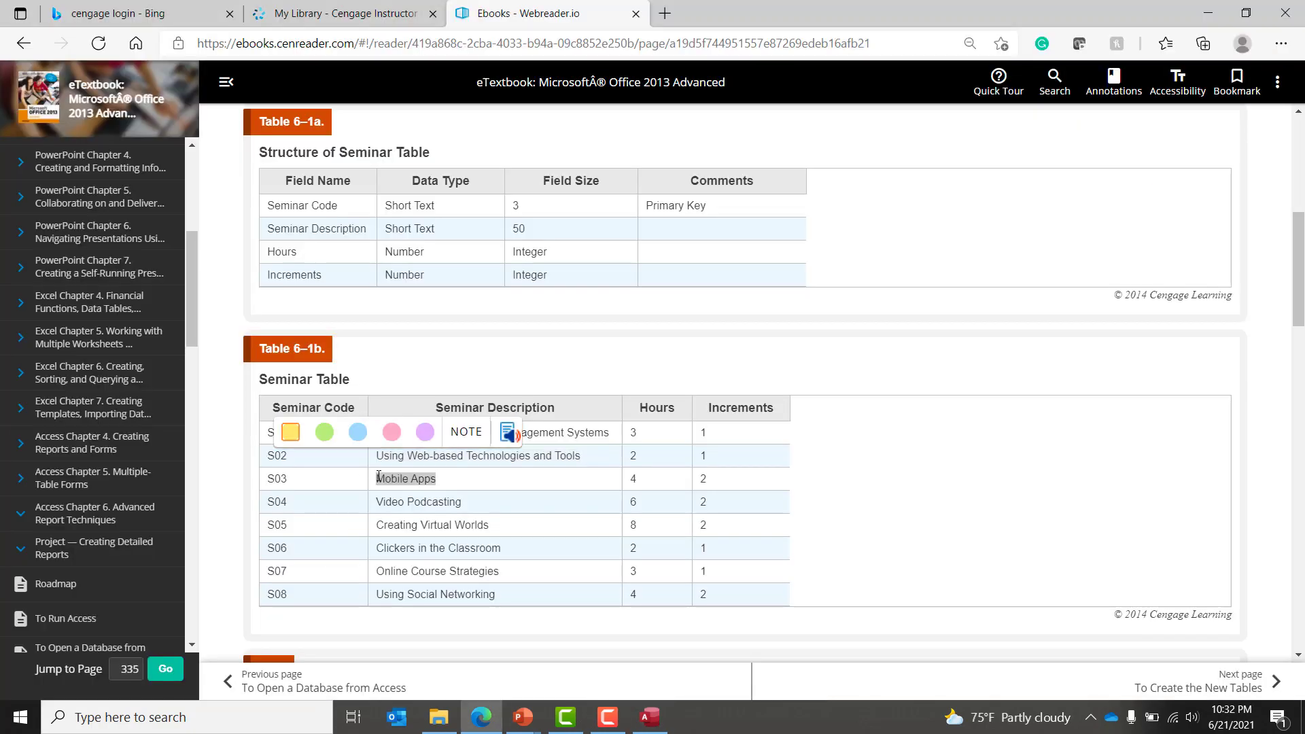
pyautogui.hotkey('alt', 'Tab')
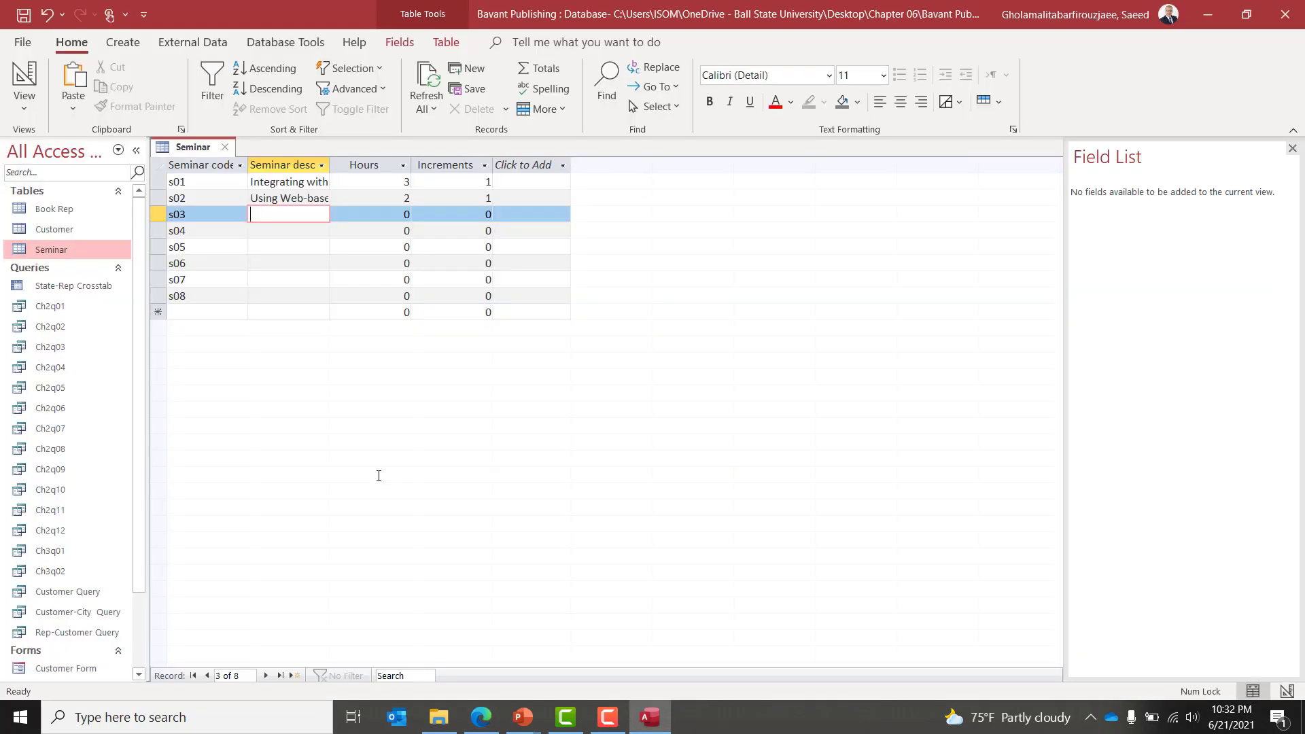
pyautogui.hotkey('ctrl', 'v')
pyautogui.press('Tab')
# Check the S03 values in the e-textbook and set the s03 record's hours to 4 and increments to 2.
pyautogui.hotkey('alt', 'Tab')
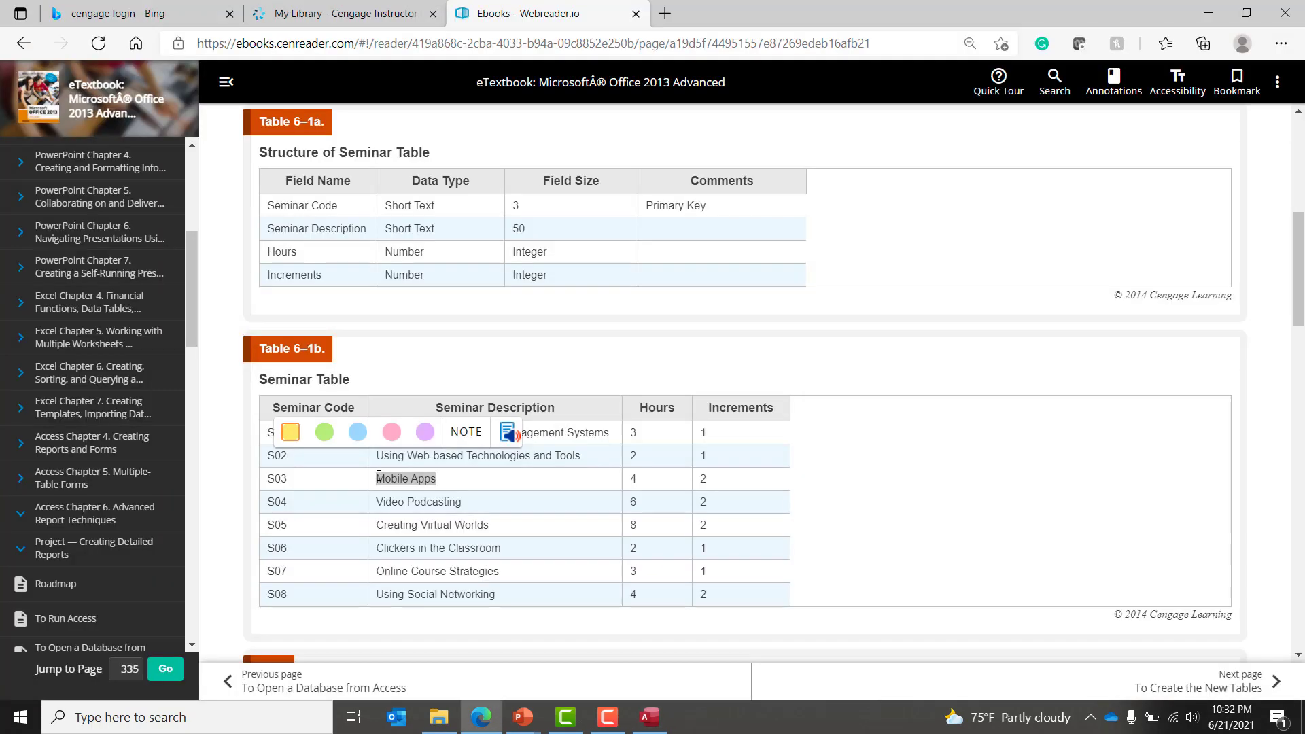
pyautogui.hotkey('alt', 'Tab')
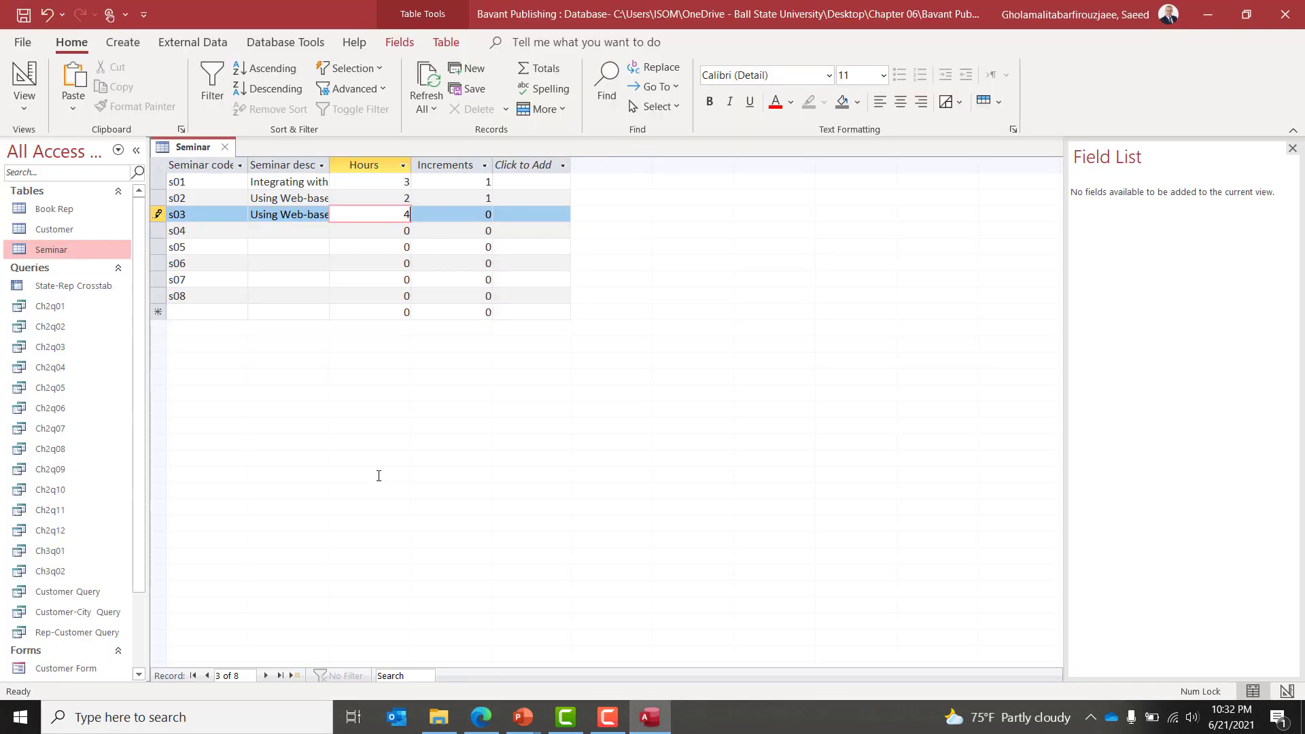
pyautogui.write('4')
pyautogui.press('Tab')
pyautogui.write('2')
pyautogui.press('Tab')
pyautogui.press('Tab')
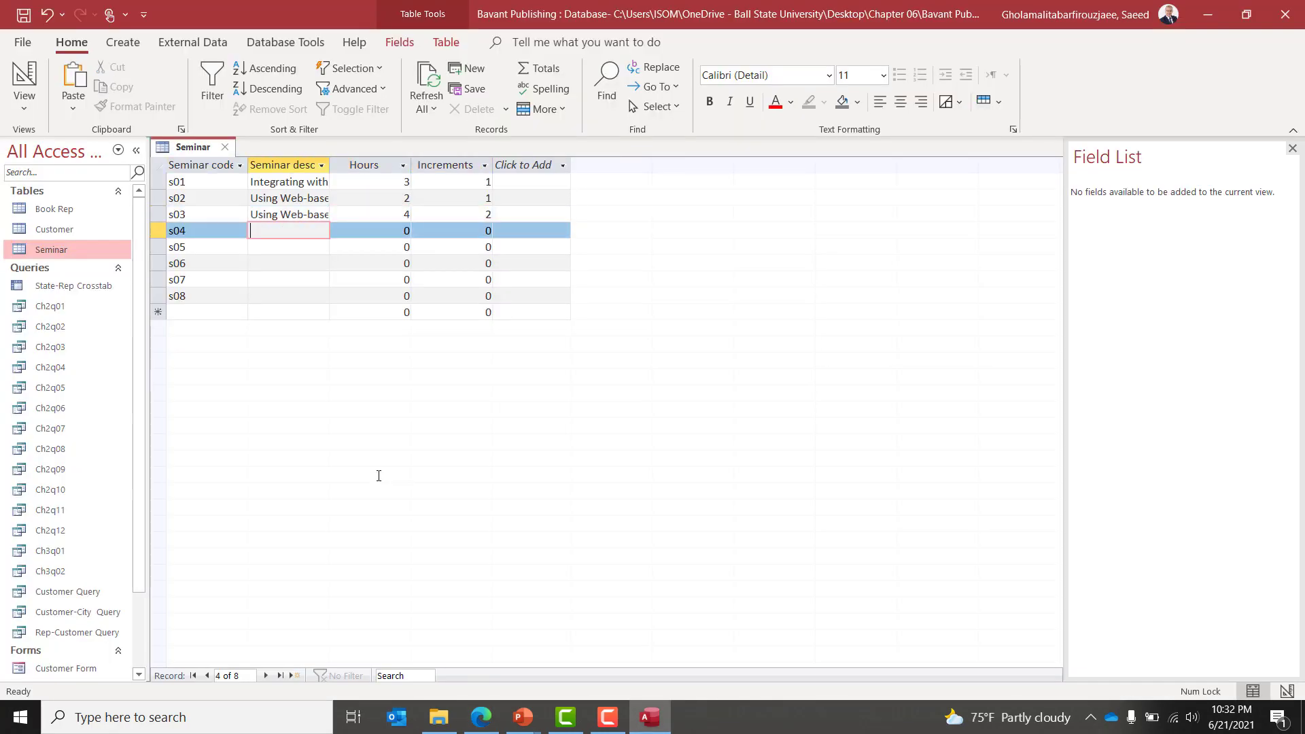
# Recheck the S03 entry in the e-textbook and replace the s03 record's description with "Mobile apps".
pyautogui.hotkey('alt', 'Tab')
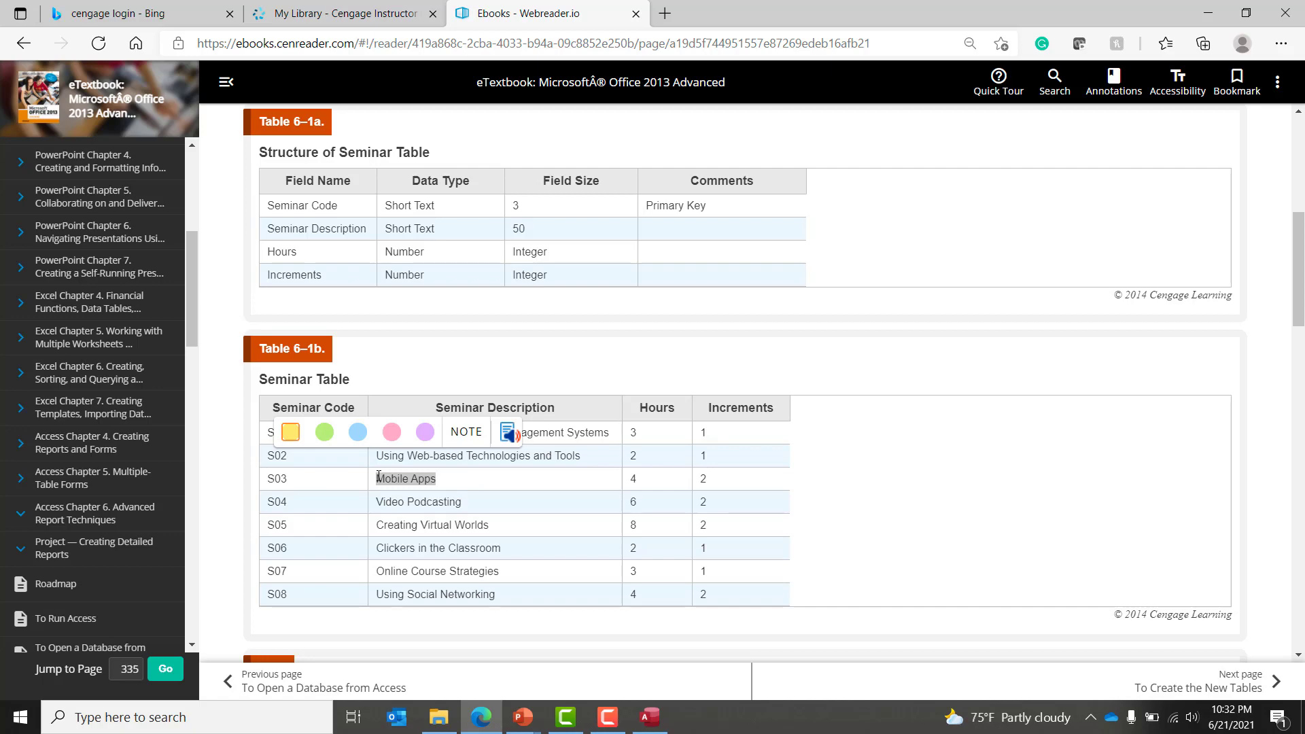
pyautogui.hotkey('alt', 'Tab')
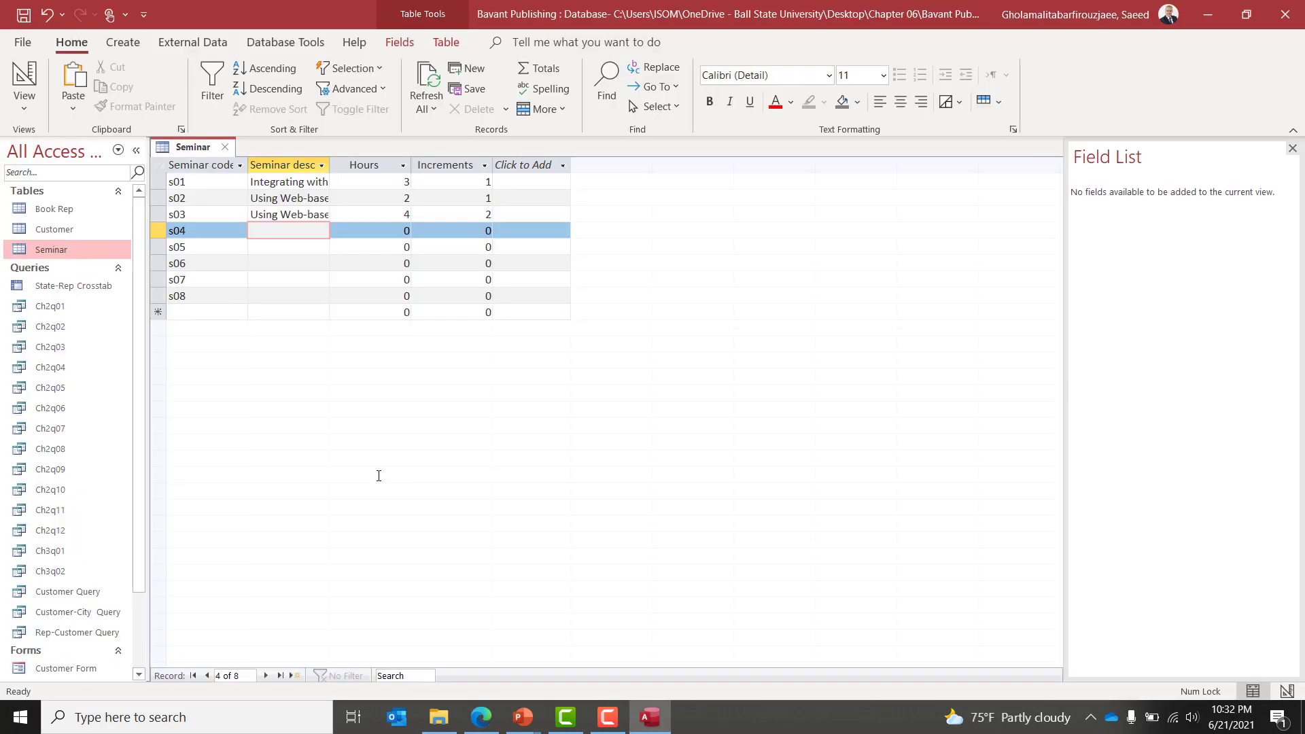
pyautogui.hotkey('alt', 'Tab')
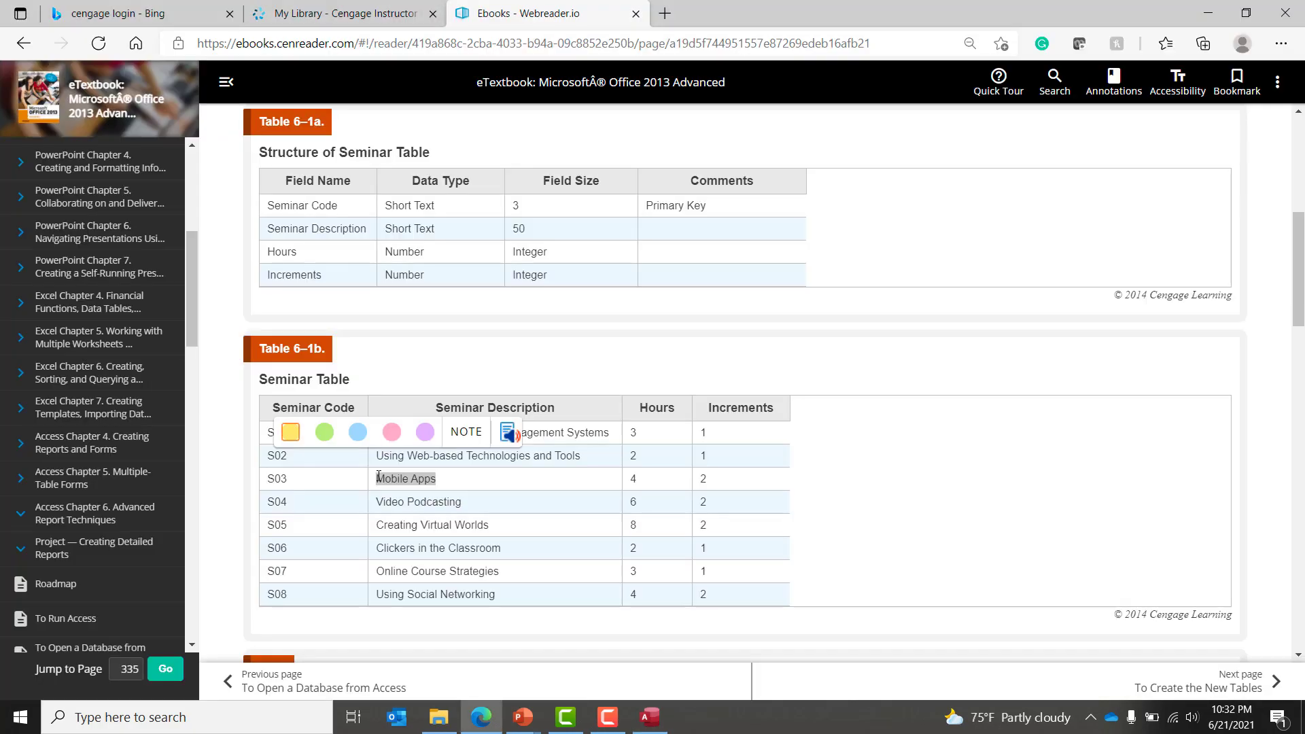
pyautogui.hotkey('alt', 'Tab')
pyautogui.press('Up')
pyautogui.write('Mob')
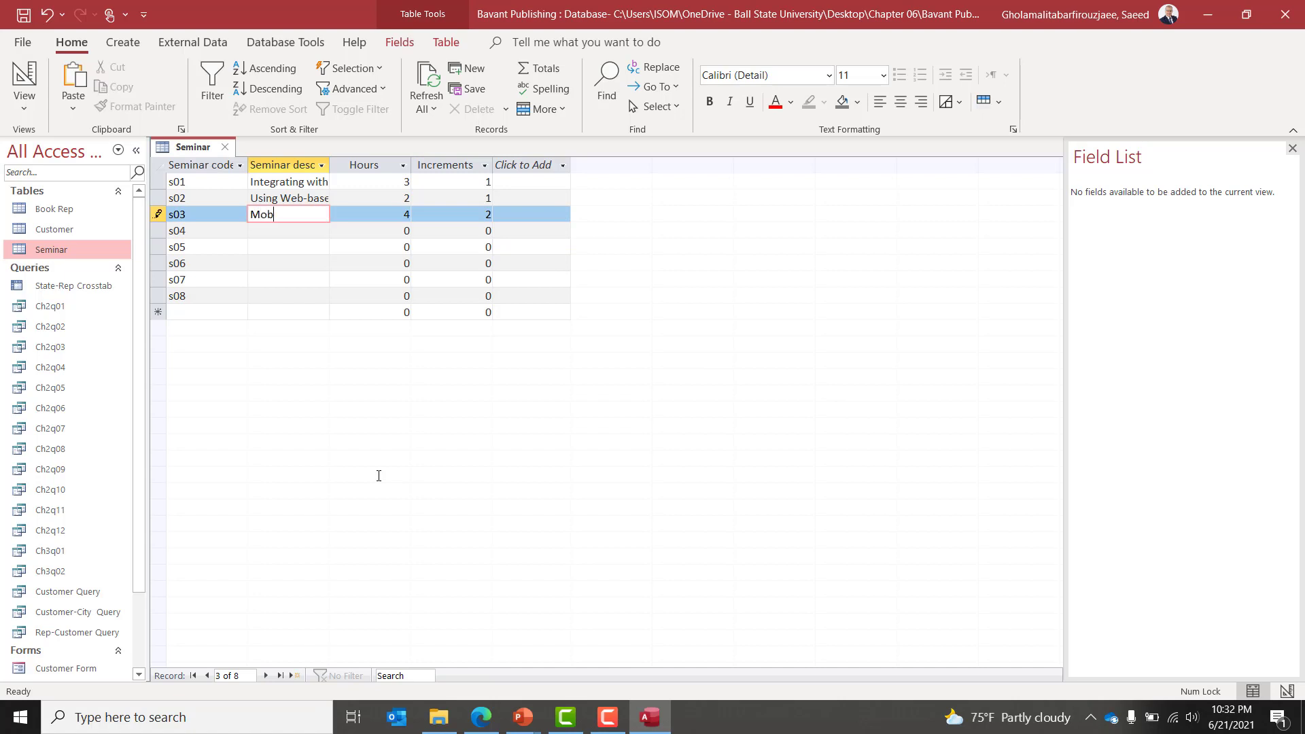
pyautogui.write('ile apps')
pyautogui.press('Tab')
# Enter "Video podcasting" as the description of the s04 record, skipping its hours and increments.
pyautogui.press('Down')
pyautogui.hotkey('shift', 'Tab')
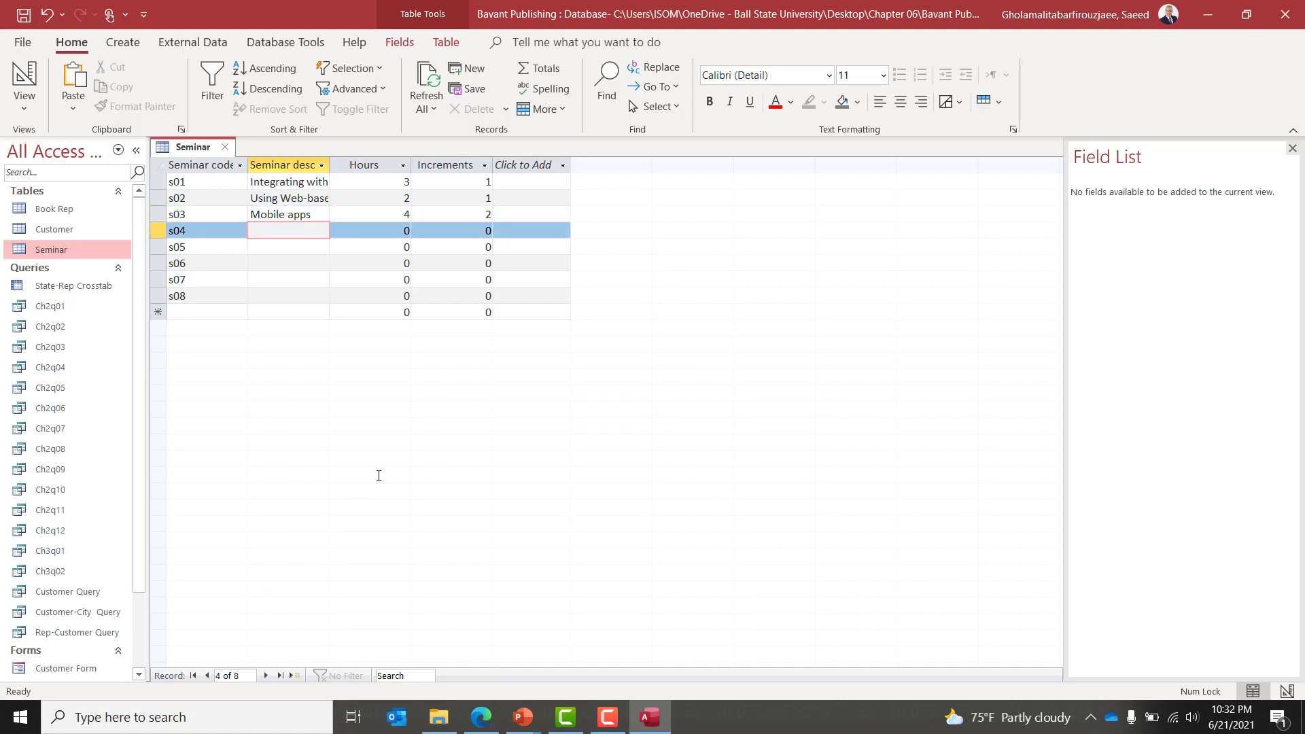
pyautogui.write('Video podcasting')
pyautogui.press('Tab')
pyautogui.press('Tab')
pyautogui.press('Tab')
pyautogui.press('Tab')
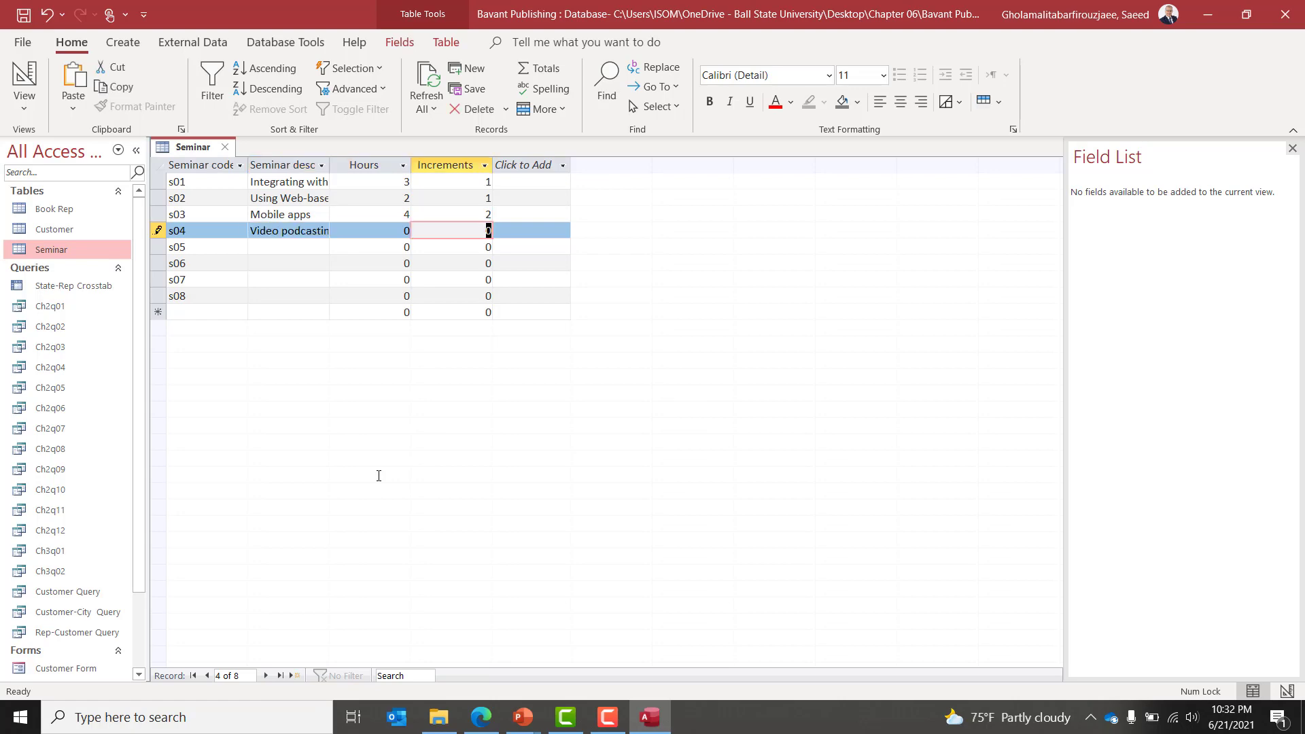
# Check the S05 entry in the e-textbook and enter "Creating virtual worlds" as the s05 record's description.
pyautogui.hotkey('alt', 'Tab')
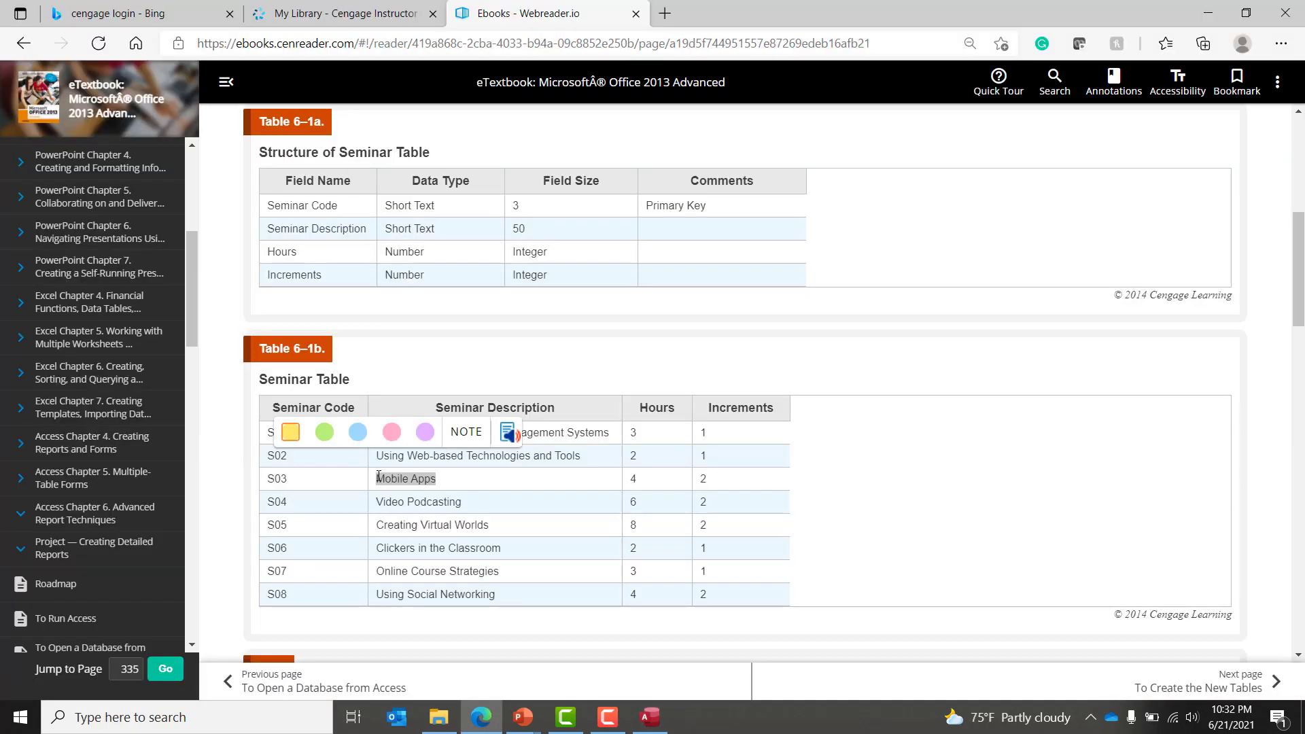
pyautogui.hotkey('alt', 'Tab')
pyautogui.write('Cr')
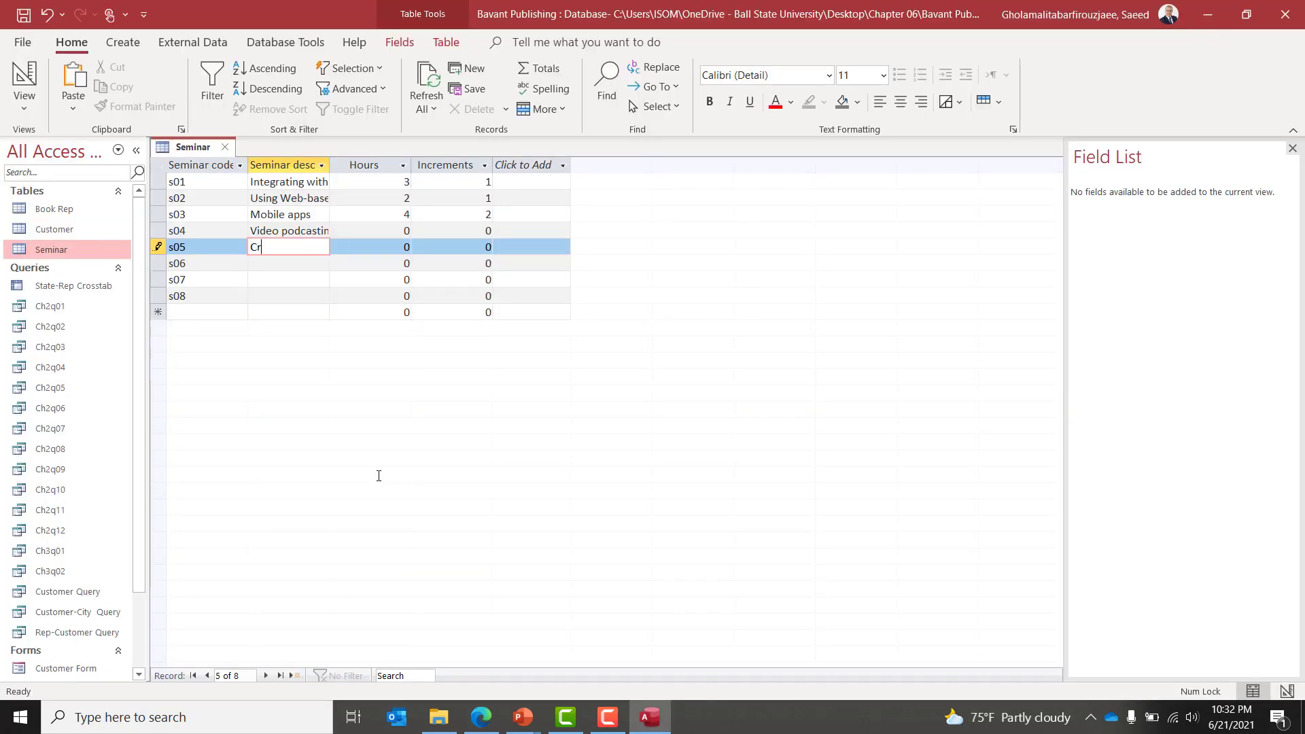
pyautogui.write('eating ')
pyautogui.write('virtual')
pyautogui.write(' worlds')
pyautogui.press('Down')
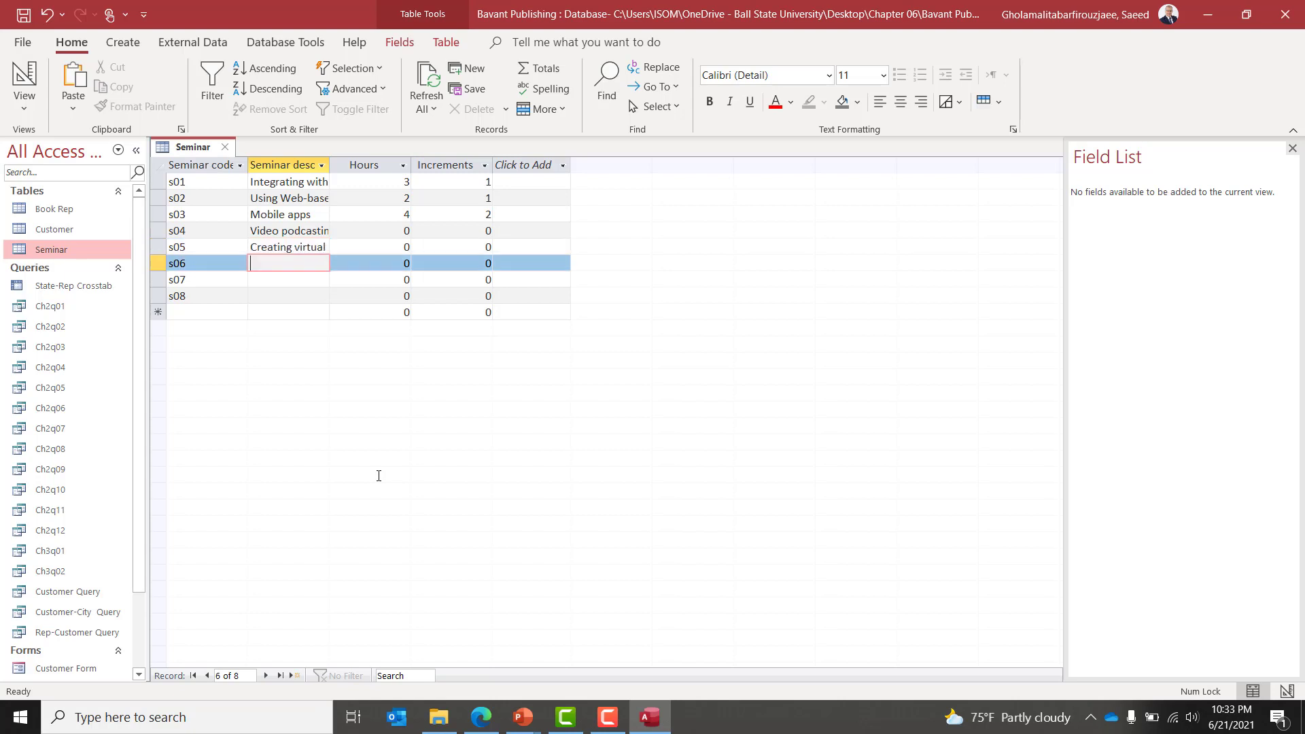
# Check the S06 entry in the e-textbook and enter "Clickers in the classroom" as the s06 record's description.
pyautogui.hotkey('alt', 'Tab')
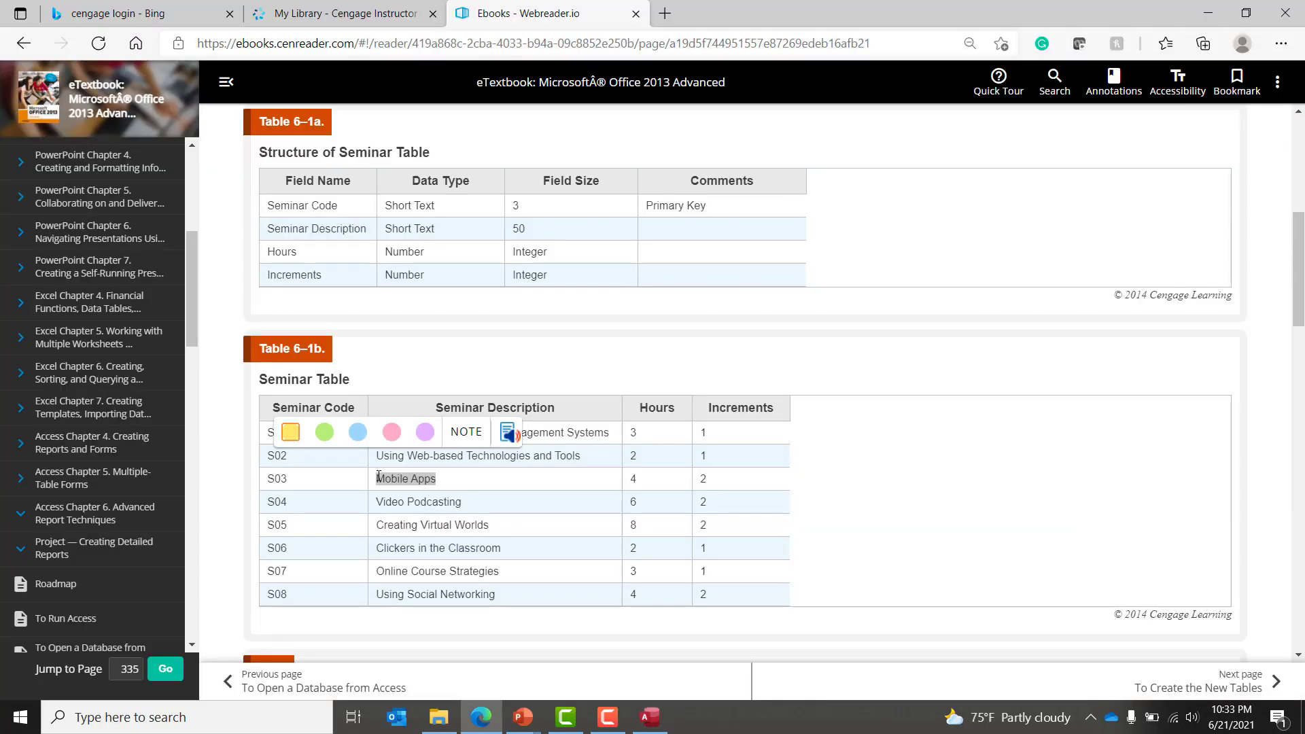
pyautogui.hotkey('alt', 'Tab')
pyautogui.write('Cli')
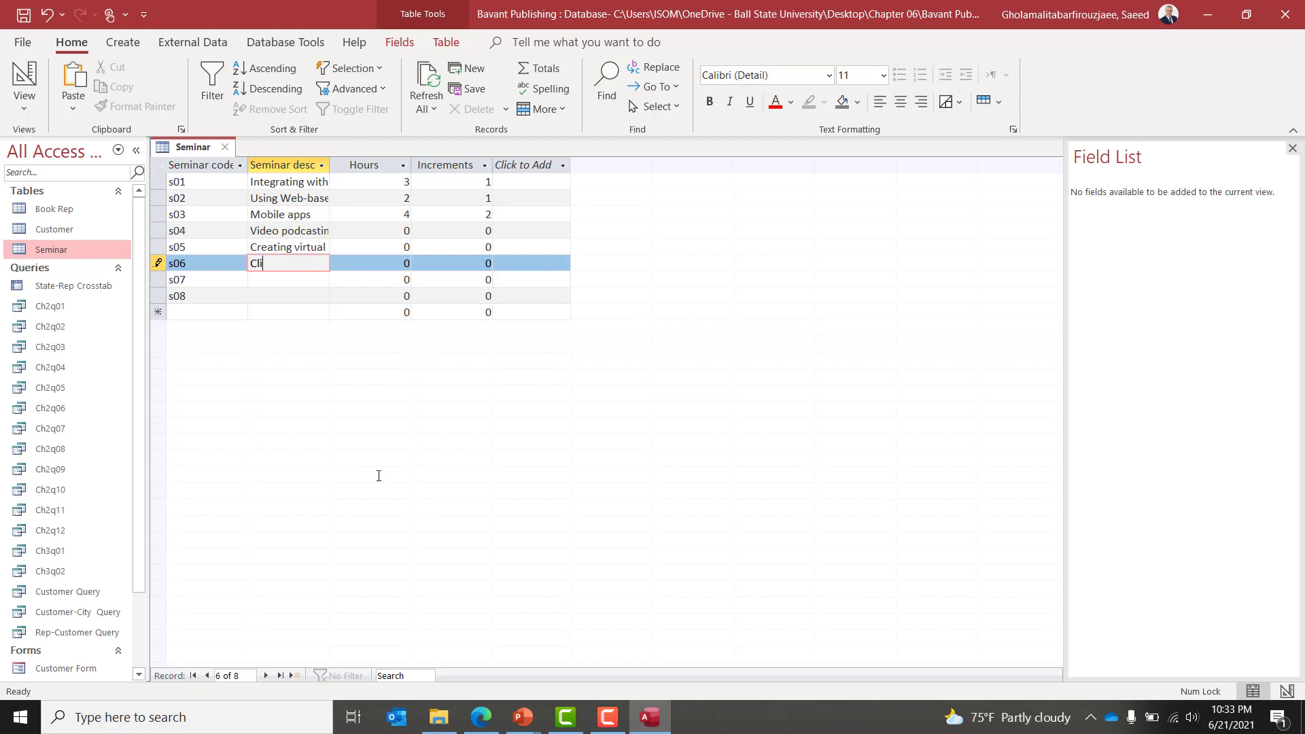
pyautogui.write('ckers in the classroom')
pyautogui.press('Down')
# Check the S07 entry in the e-textbook and enter "Online course strategies" as the s07 record's description.
pyautogui.hotkey('alt', 'Tab')
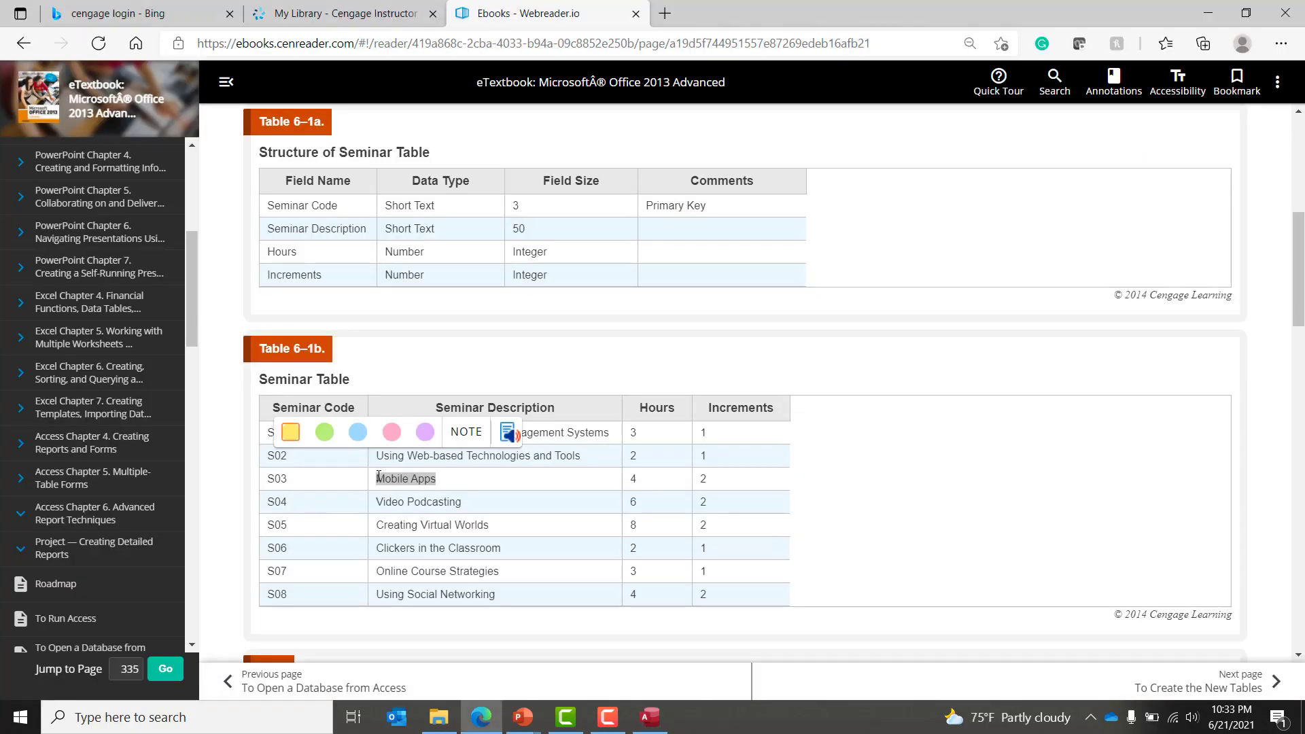
pyautogui.hotkey('alt', 'Tab')
pyautogui.write('Onlin')
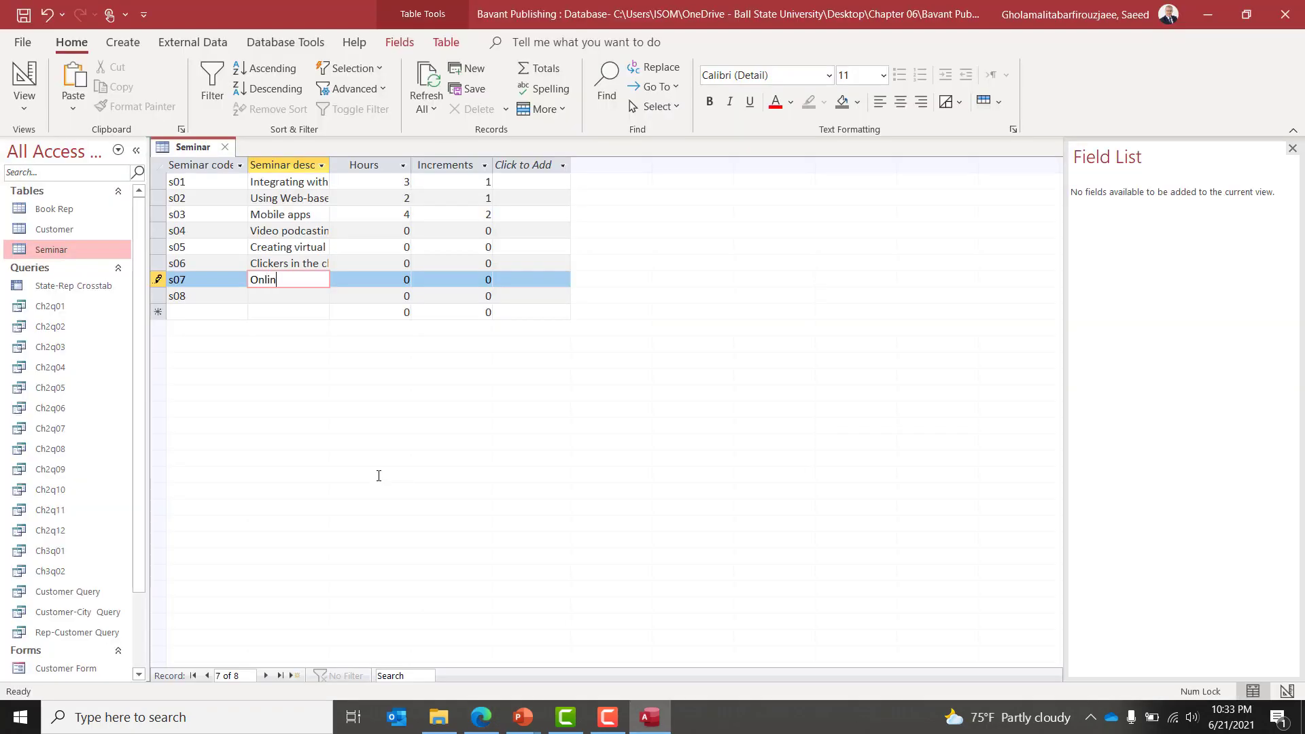
pyautogui.write('e course Star')
pyautogui.press('BackSpace')
pyautogui.press('BackSpace')
pyautogui.press('BackSpace')
pyautogui.press('BackSpace')
pyautogui.write('strategies')
pyautogui.press('Down')
# Check the S08 entry in the e-textbook and enter "Using social networking" as the s08 record's description.
pyautogui.hotkey('alt', 'Tab')
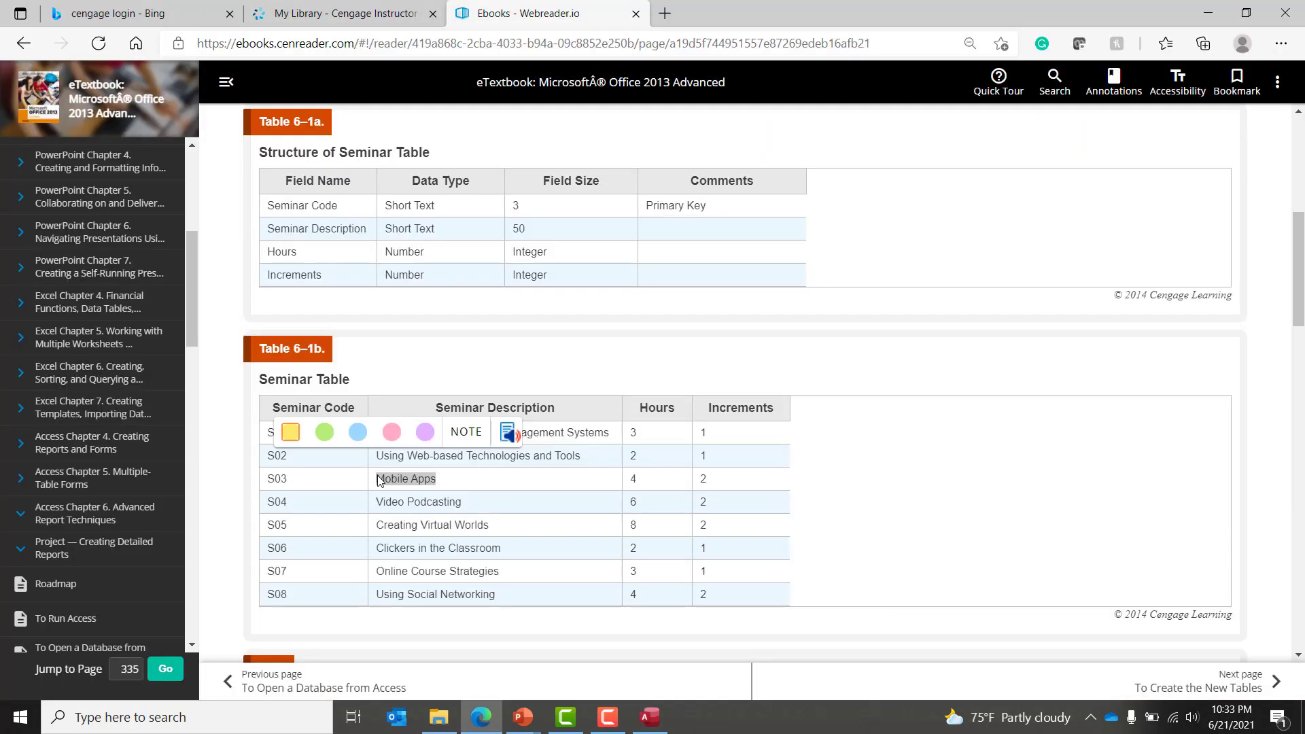
pyautogui.hotkey('alt', 'Tab')
pyautogui.write('Us')
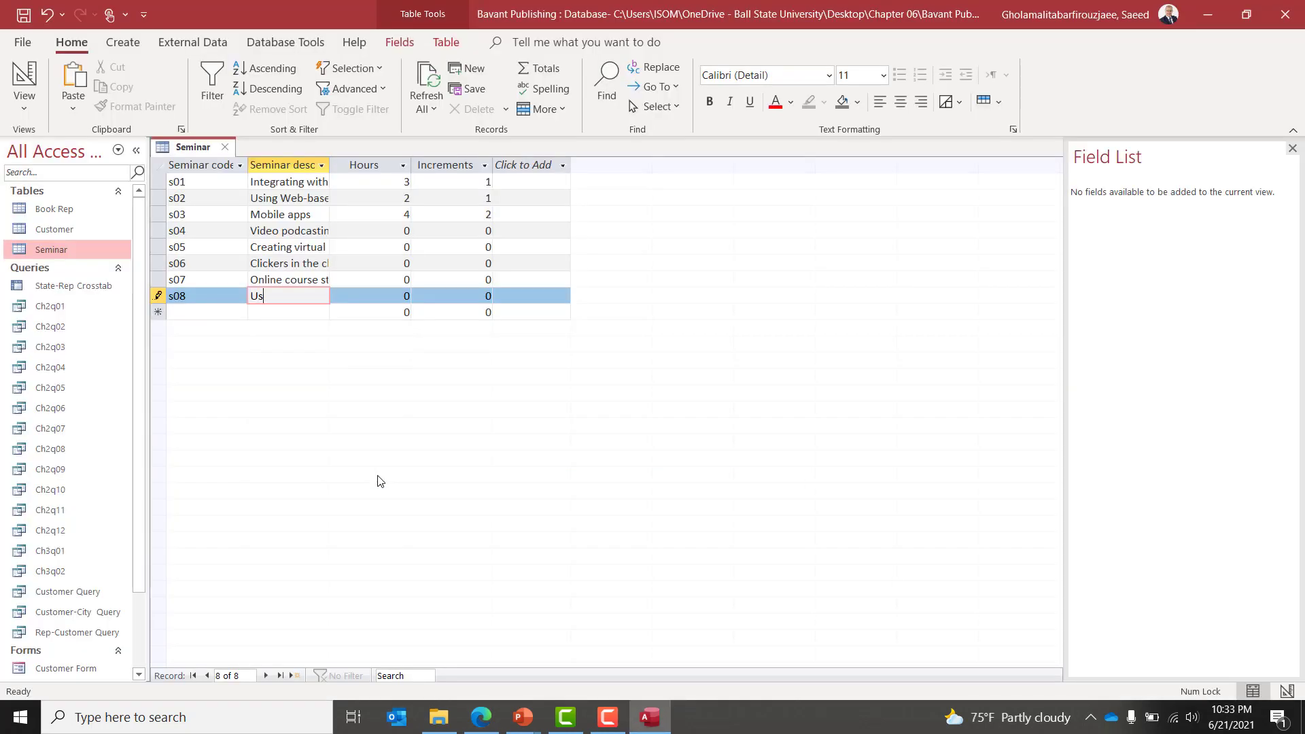
pyautogui.write('ing social networking')
# Return to the s04 record, check its values in the e-textbook and set its hours to 6.
pyautogui.press('Up')
pyautogui.press('Up')
pyautogui.press('Up')
pyautogui.press('Up')
pyautogui.press('Up')
pyautogui.press('Tab')
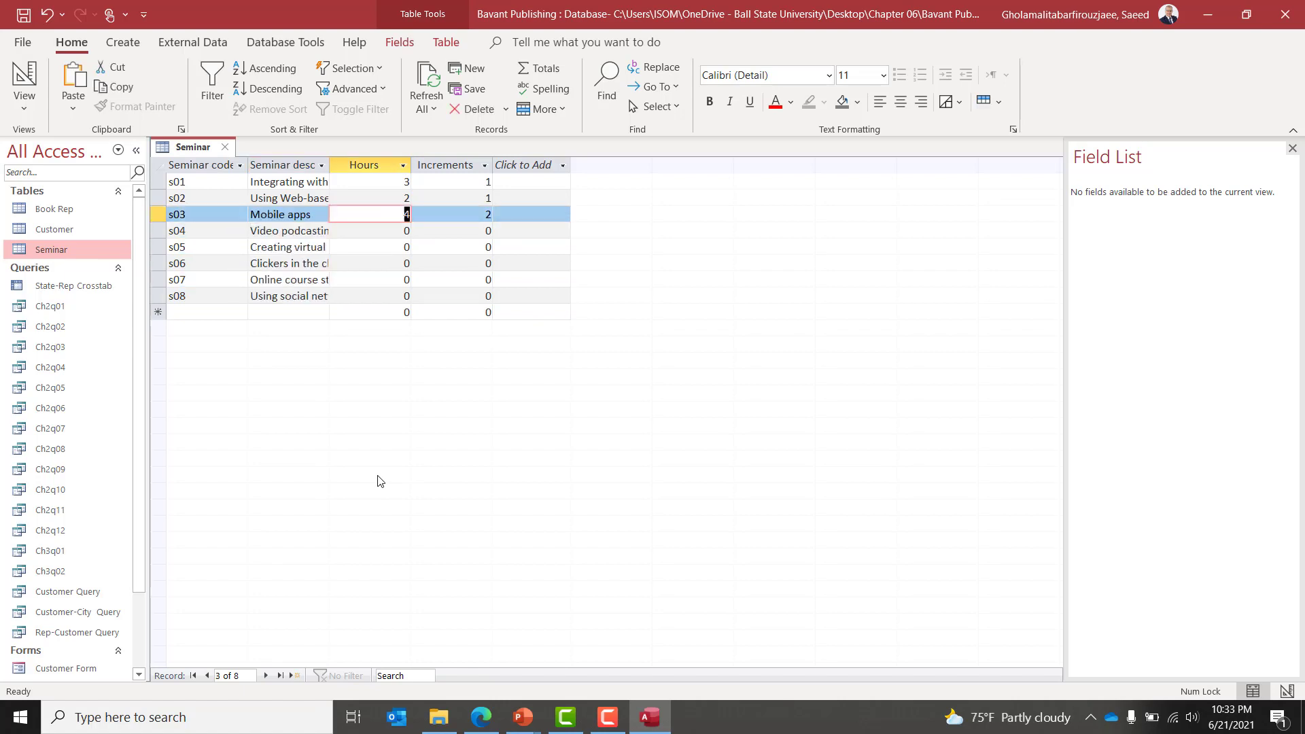
pyautogui.press('Down')
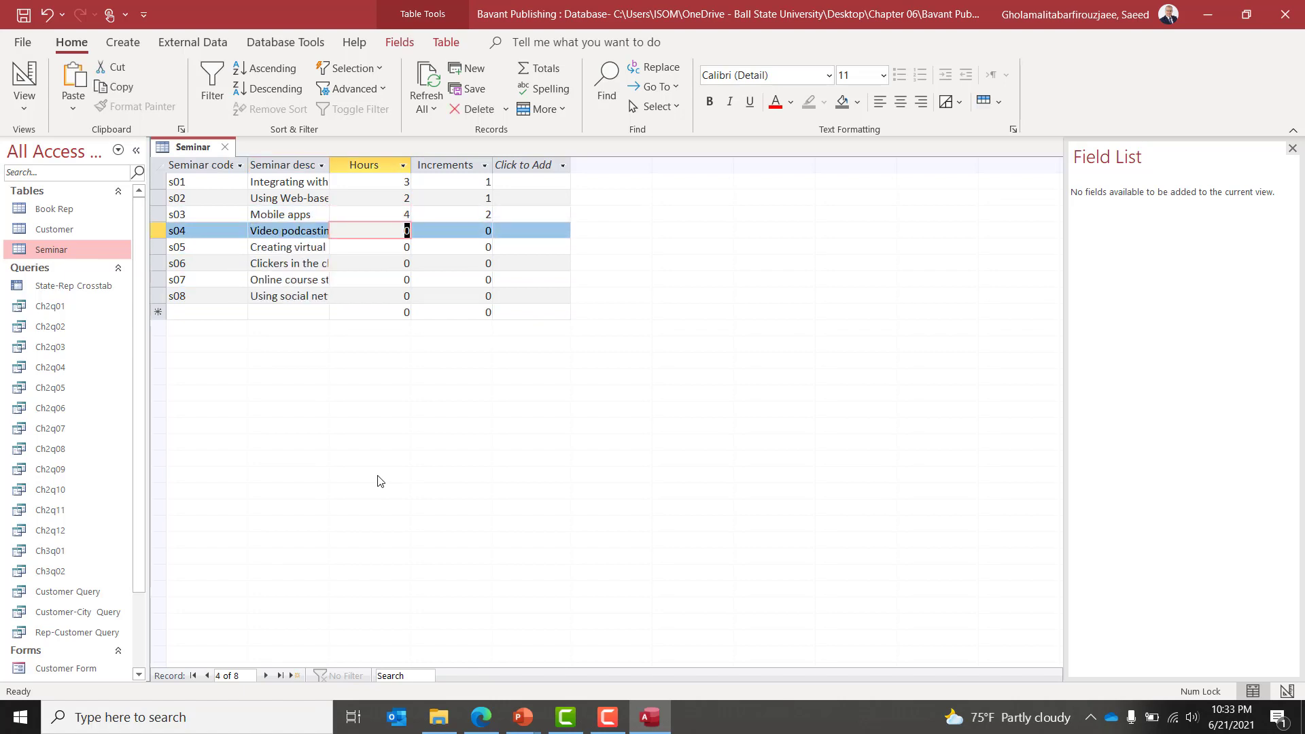
pyautogui.hotkey('alt', 'Tab')
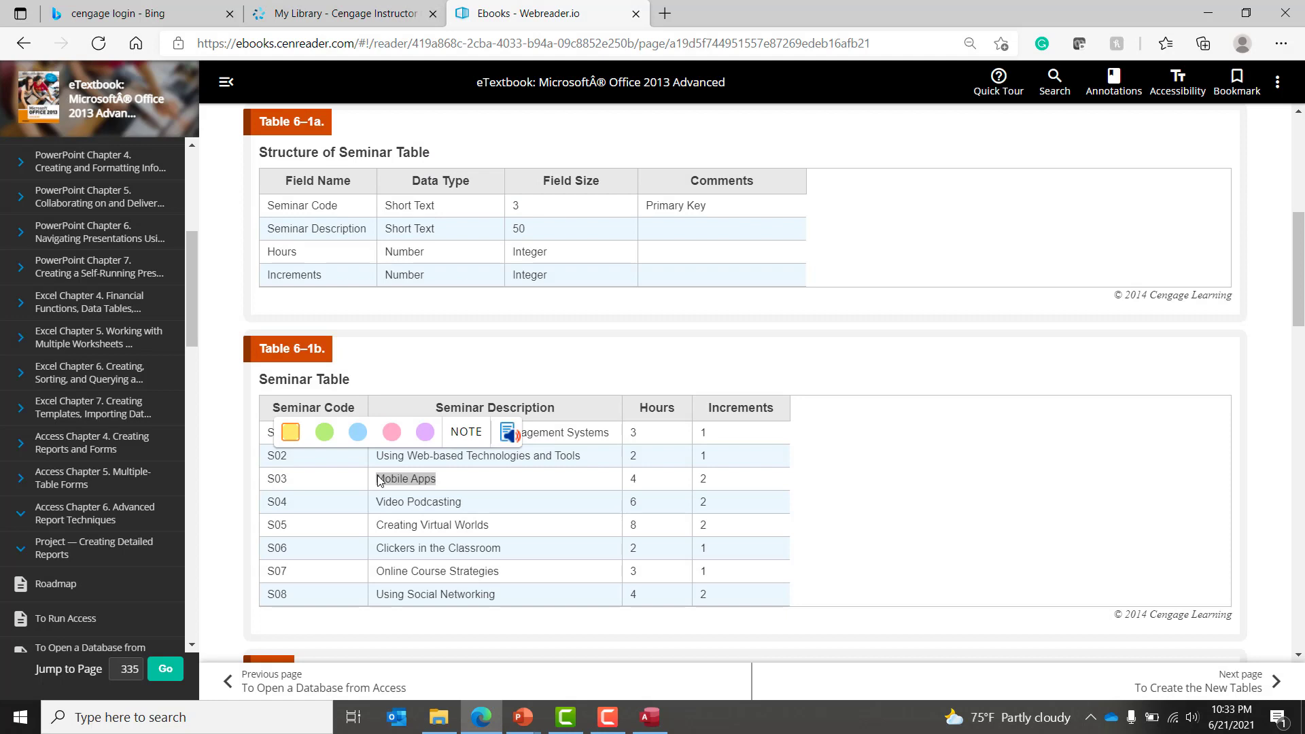
pyautogui.hotkey('alt', 'Tab')
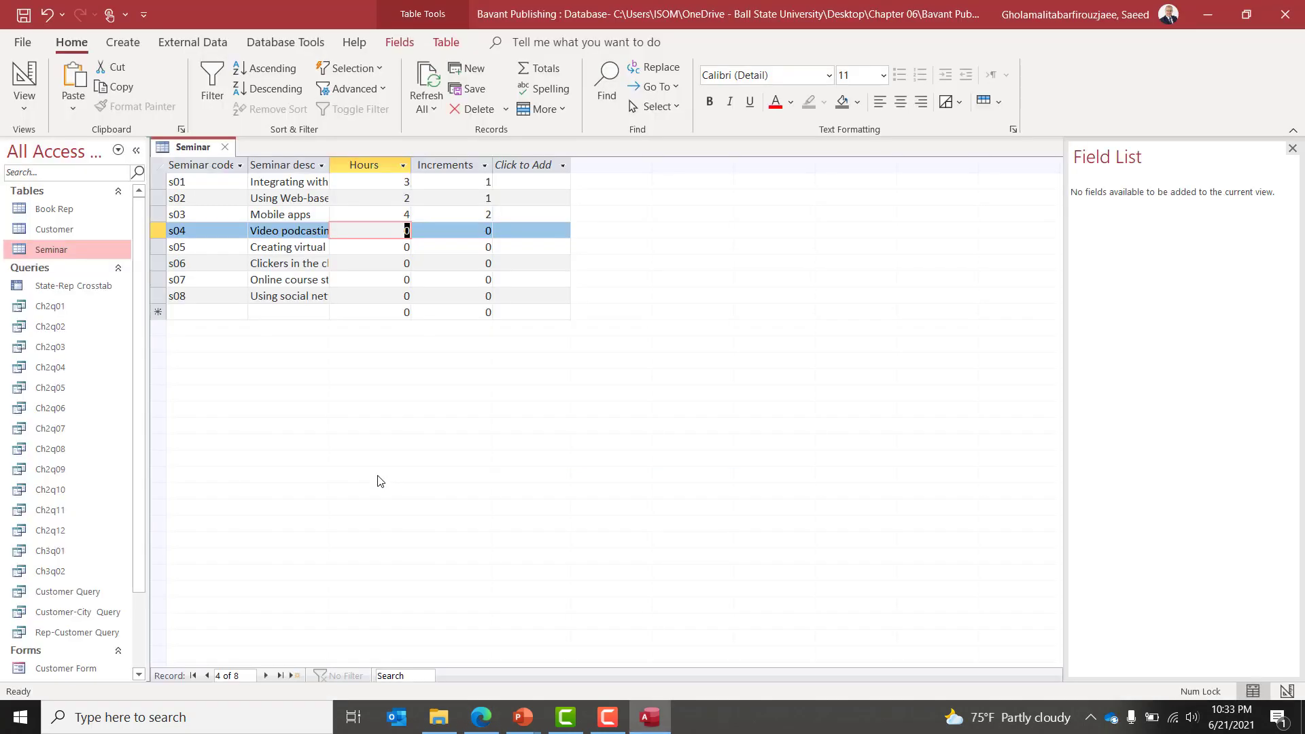
pyautogui.write('6')
pyautogui.press('Tab')
pyautogui.press('Tab')
pyautogui.press('Tab')
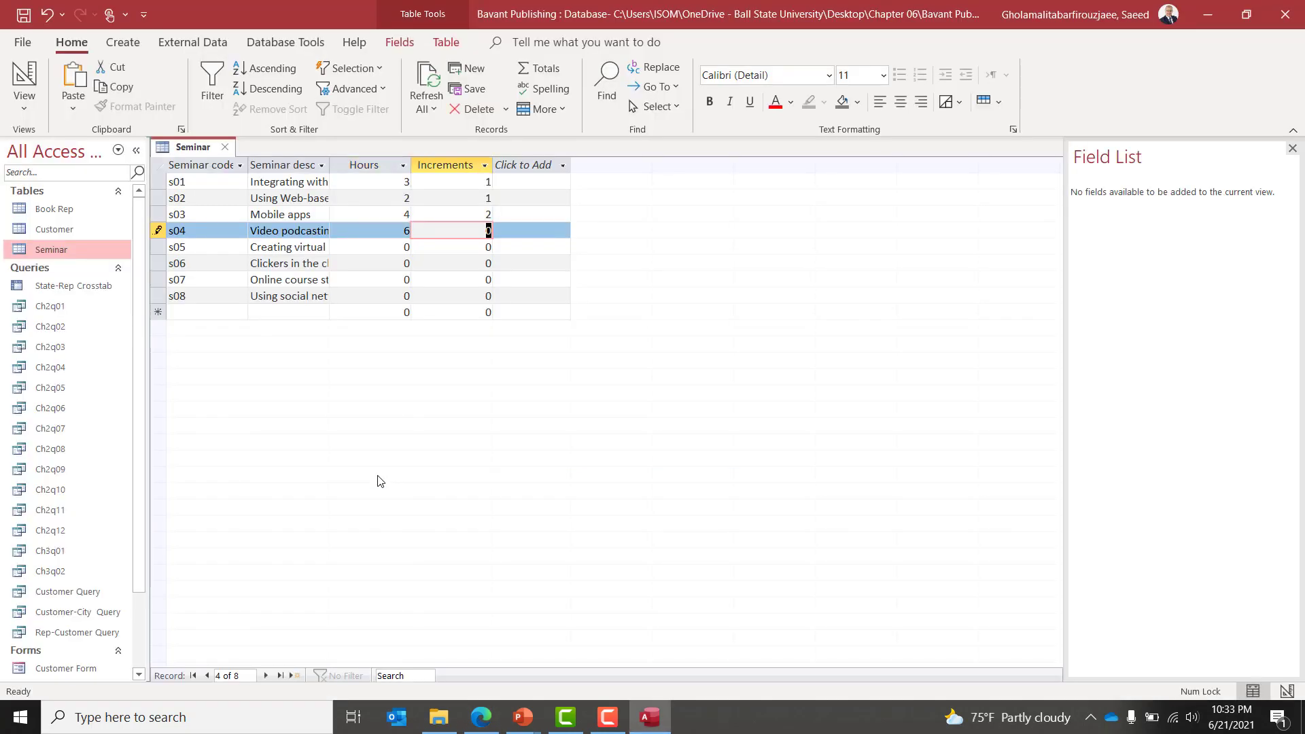
# Set the hours of s05, s06, s07 and s08 to 8, 2, 3 and 4, checking the S08 value in the e-textbook.
pyautogui.press('Tab')
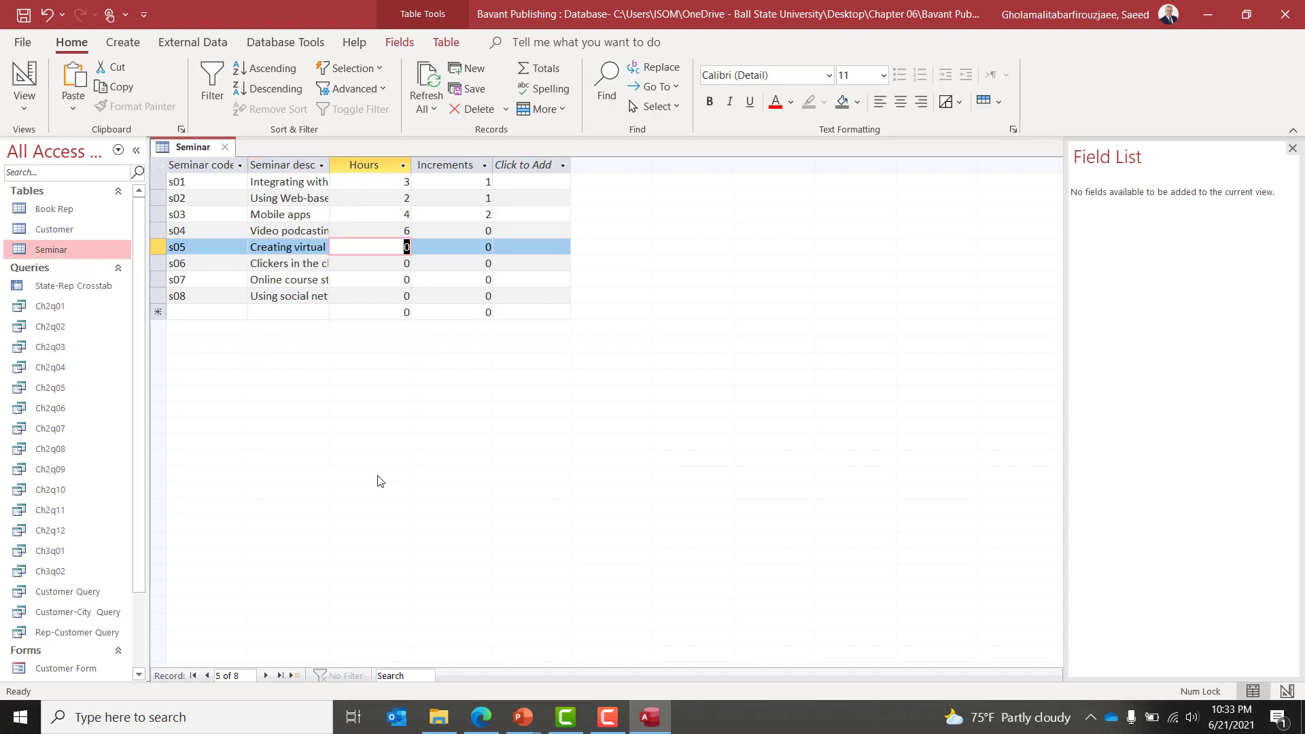
pyautogui.write('8')
pyautogui.press('Down')
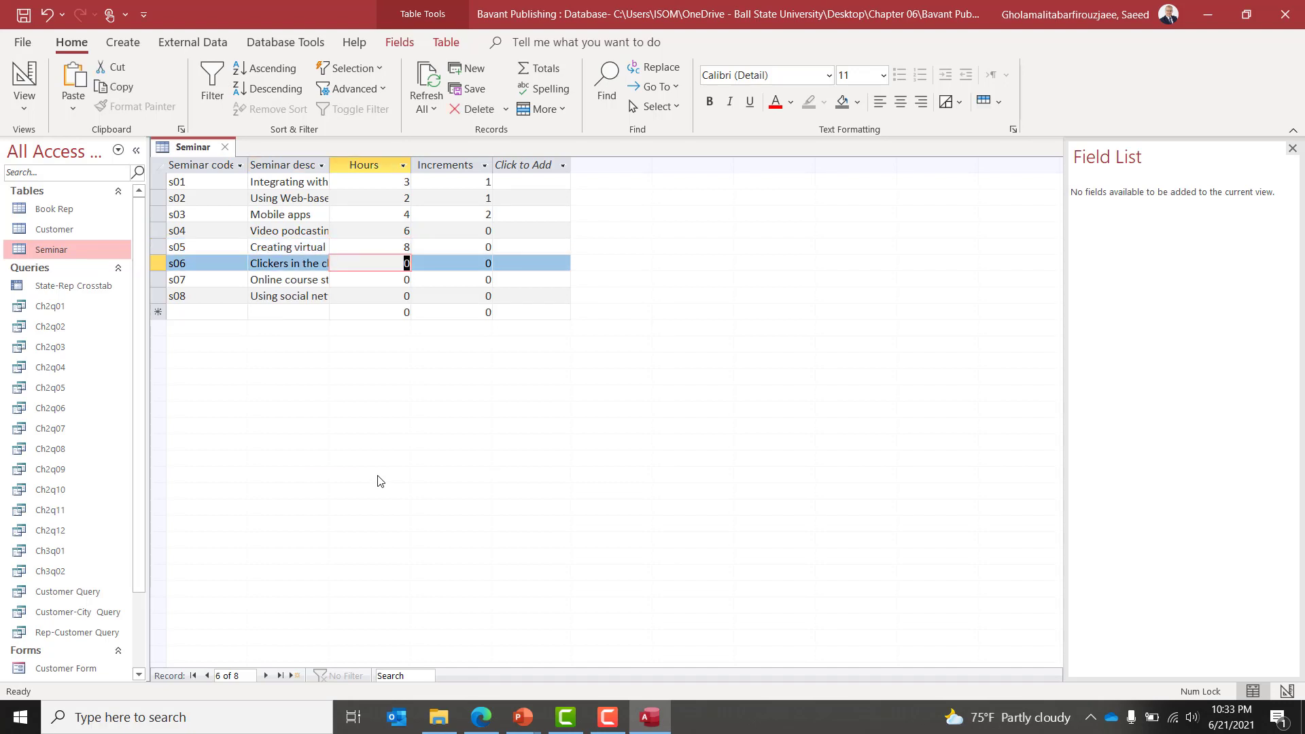
pyautogui.write('2')
pyautogui.press('Down')
pyautogui.write('3')
pyautogui.press('Down')
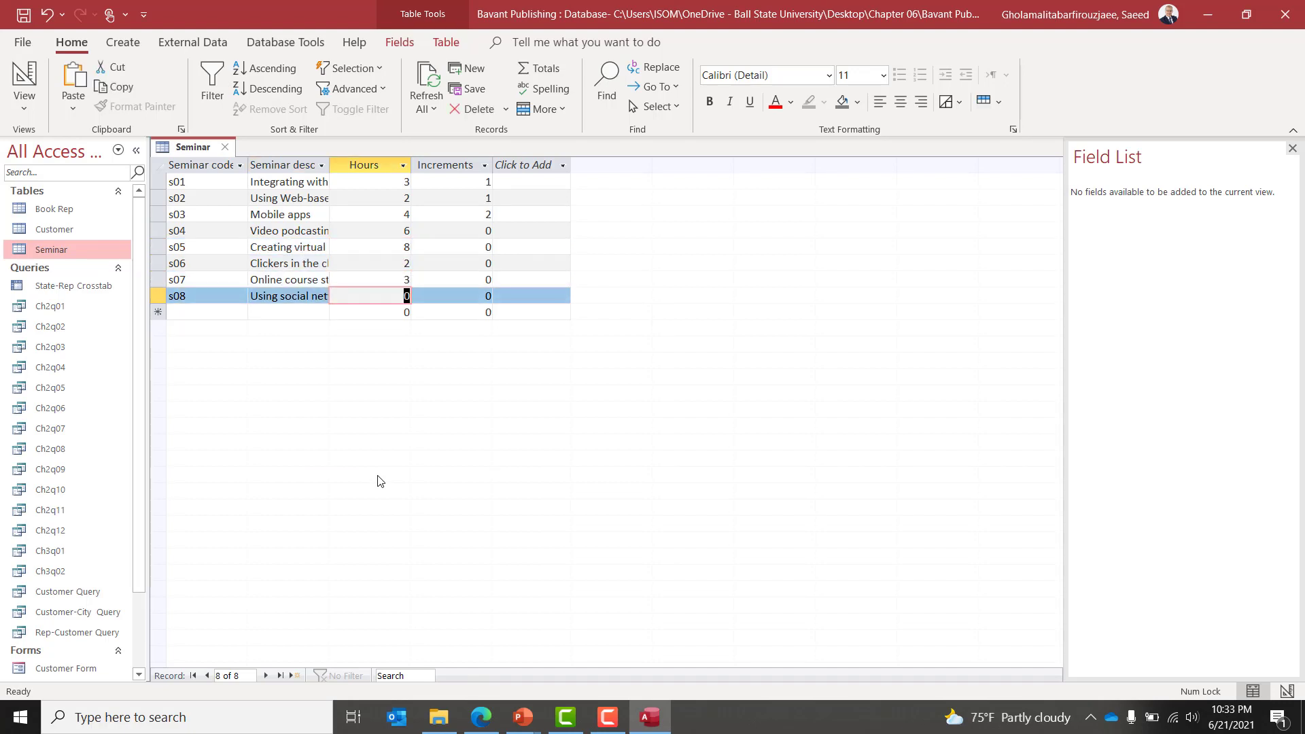
pyautogui.hotkey('alt', 'Tab')
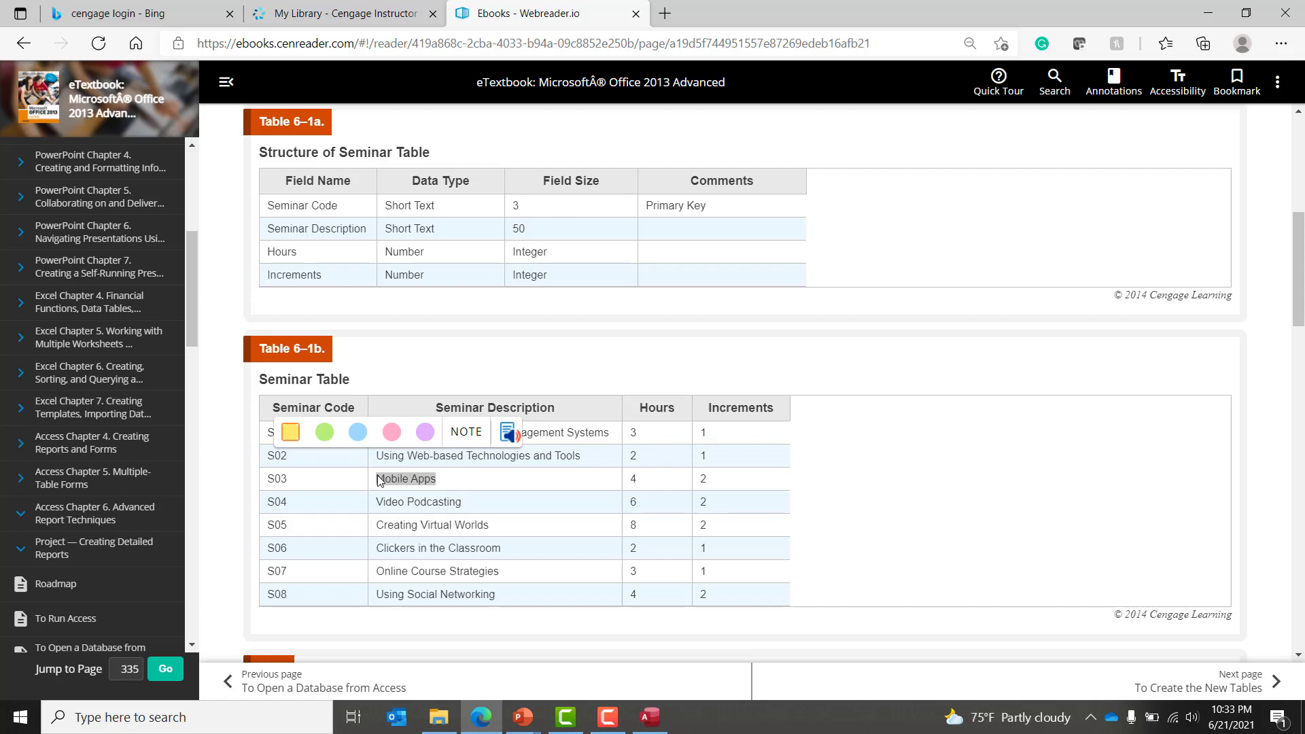
pyautogui.hotkey('alt', 'Tab')
# Check the increments in the e-textbook and set the increments of both the s04 and s05 records to 2.
pyautogui.press('Up')
pyautogui.press('Up')
pyautogui.press('Up')
pyautogui.press('Up')
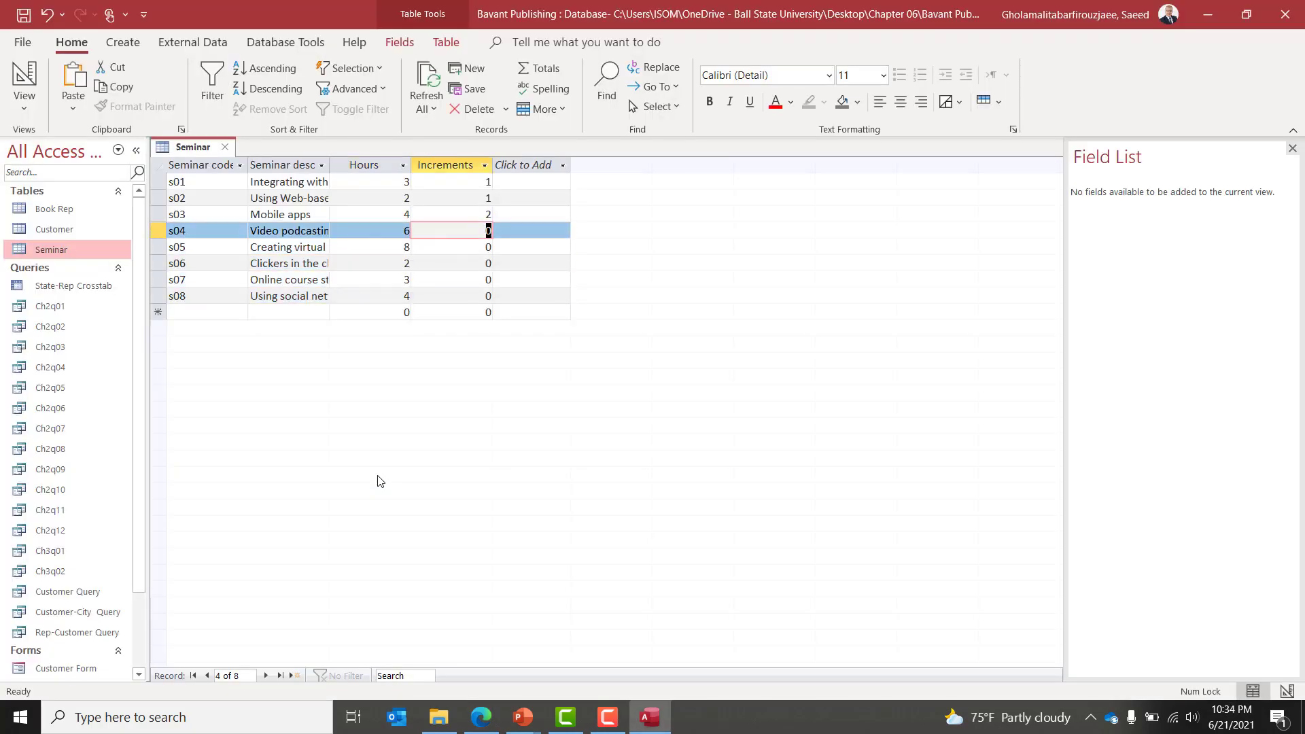
pyautogui.hotkey('alt', 'Tab')
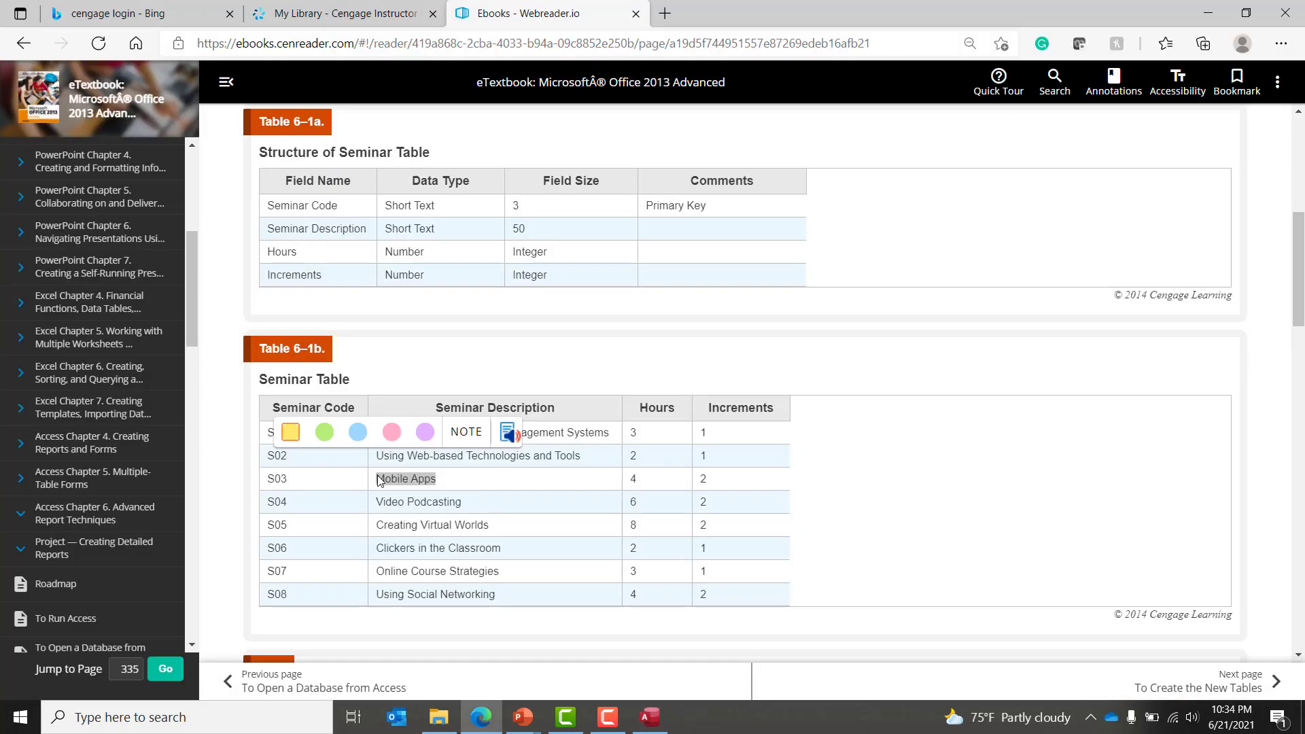
pyautogui.hotkey('alt', 'Tab')
pyautogui.write('2')
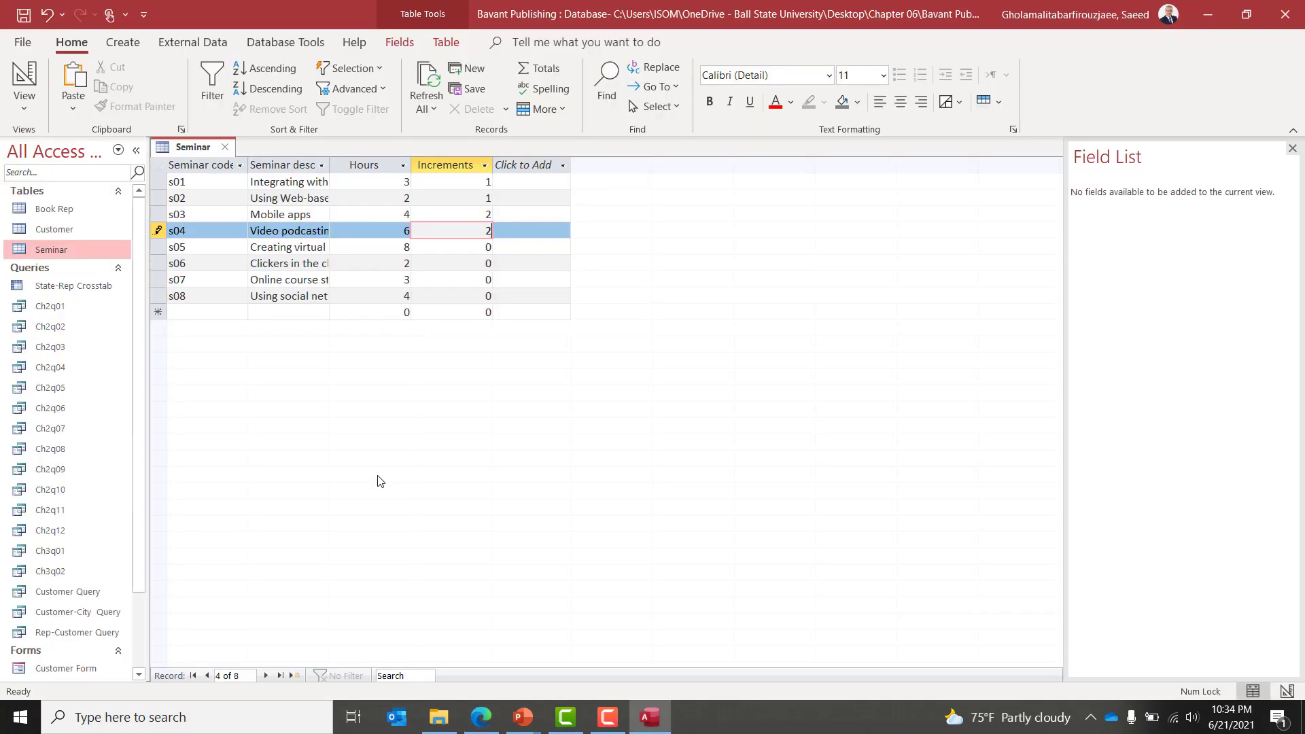
pyautogui.press('Down')
pyautogui.press('Up')
pyautogui.write('2')
pyautogui.press('Down')
pyautogui.write('2')
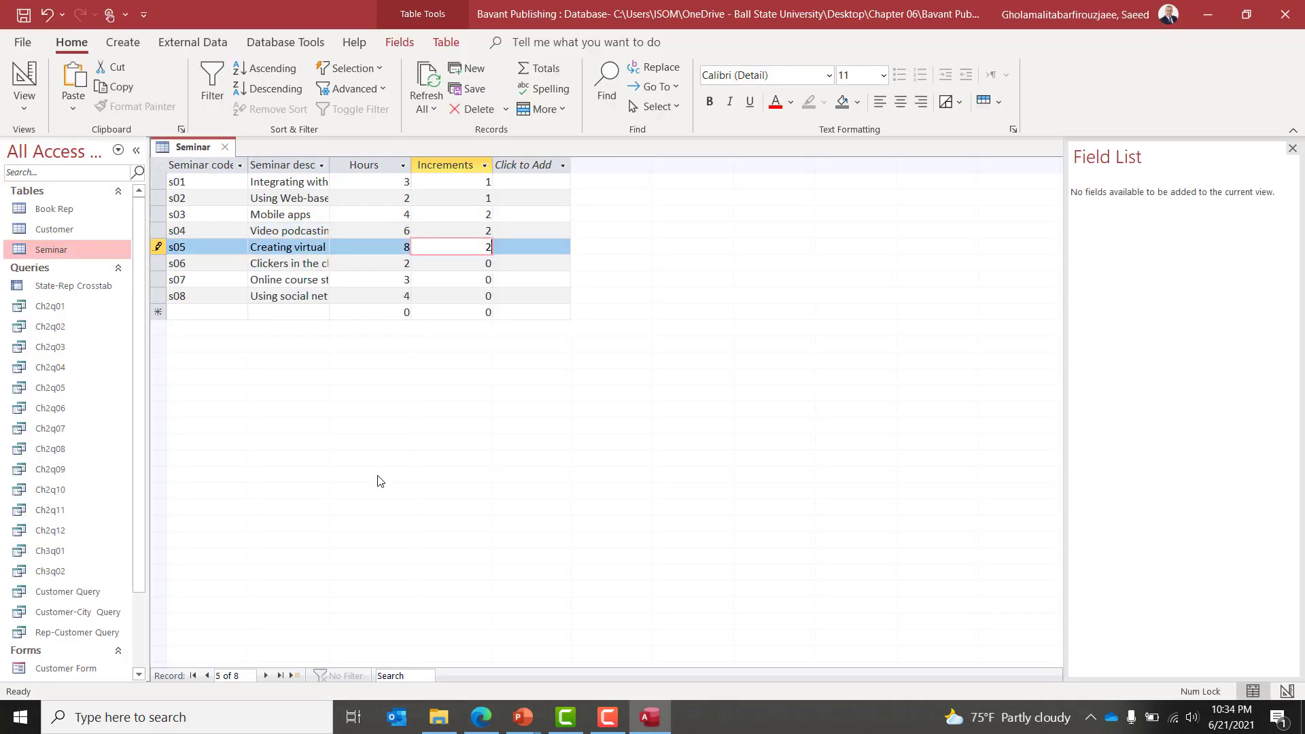
pyautogui.press('Down')
# Recheck the e-textbook and set the increments to 1 for s06 and s07 and to 2 for s08.
pyautogui.hotkey('alt', 'Tab')
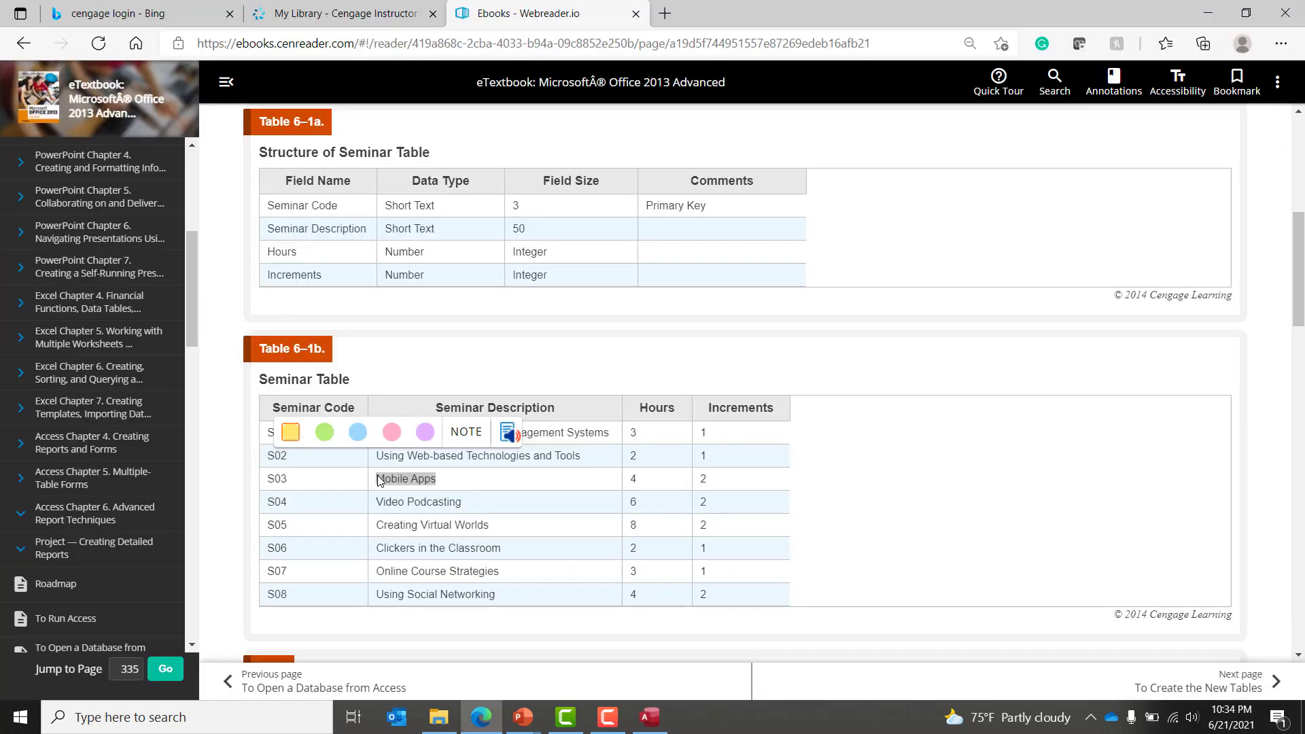
pyautogui.hotkey('alt', 'Tab')
pyautogui.write('1')
pyautogui.press('Down')
pyautogui.write('1')
pyautogui.press('Down')
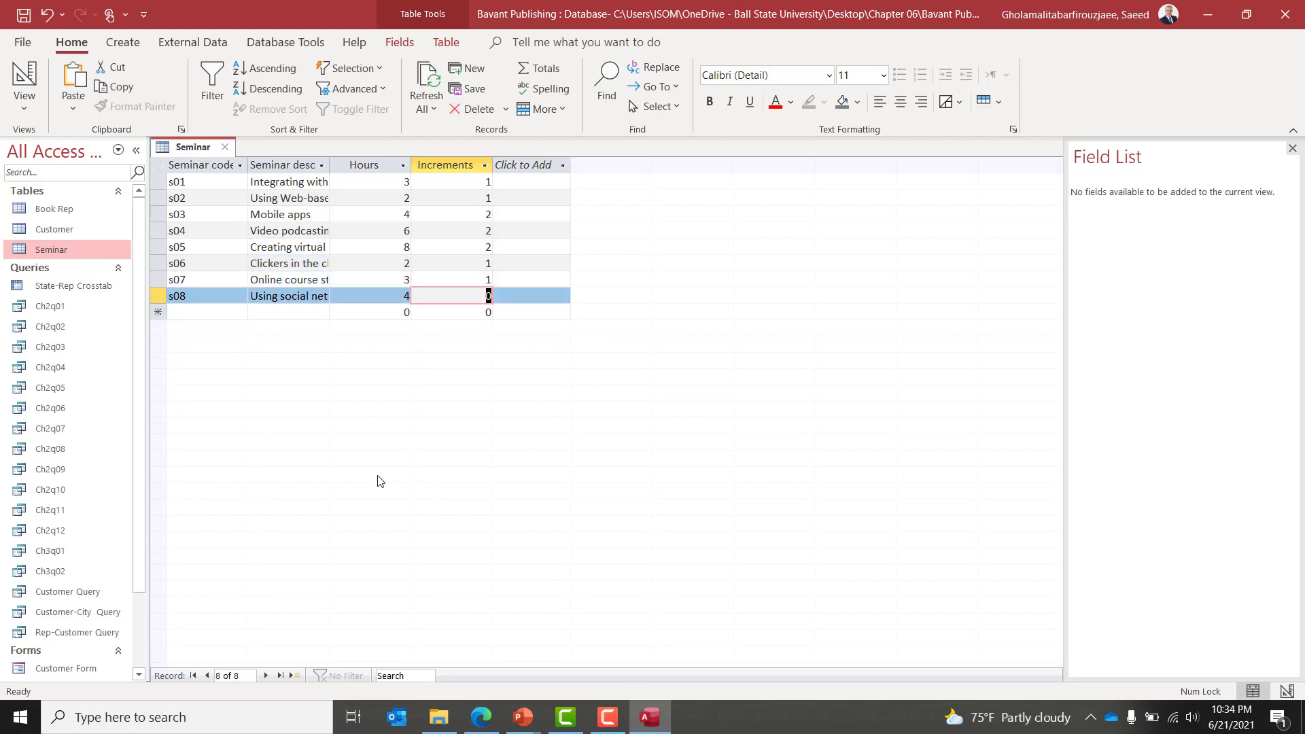
pyautogui.write('2')
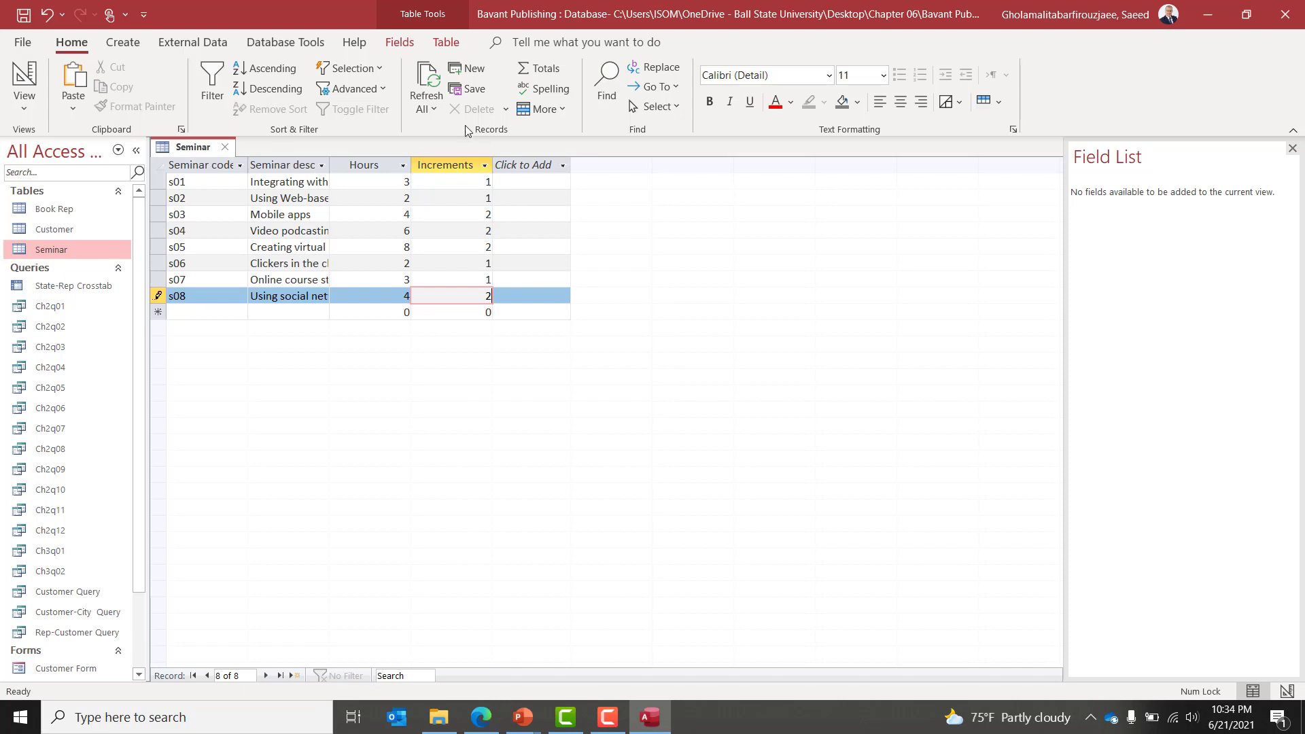
# Save the last record and the Seminar table, and close the table.
pyautogui.click(470, 89)
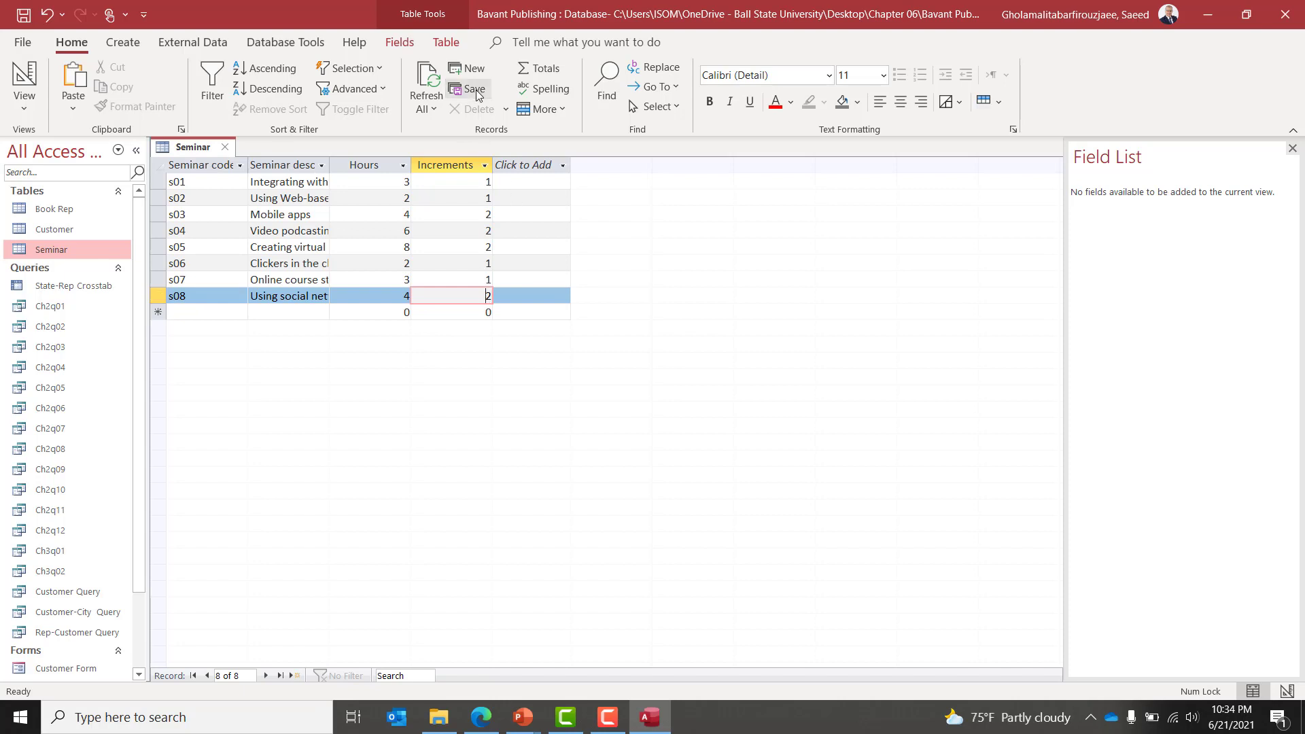
pyautogui.click(25, 23)
pyautogui.click(225, 148)
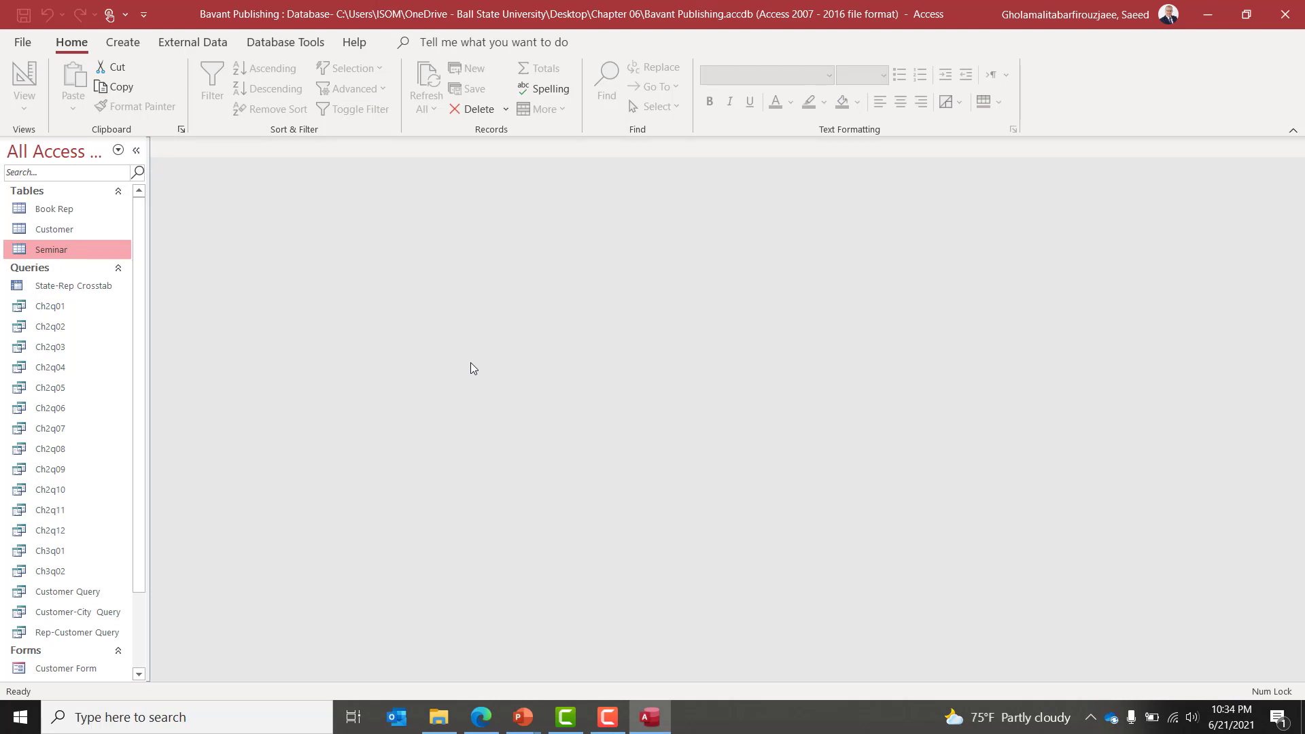
pyautogui.hotkey('alt', 'Tab')
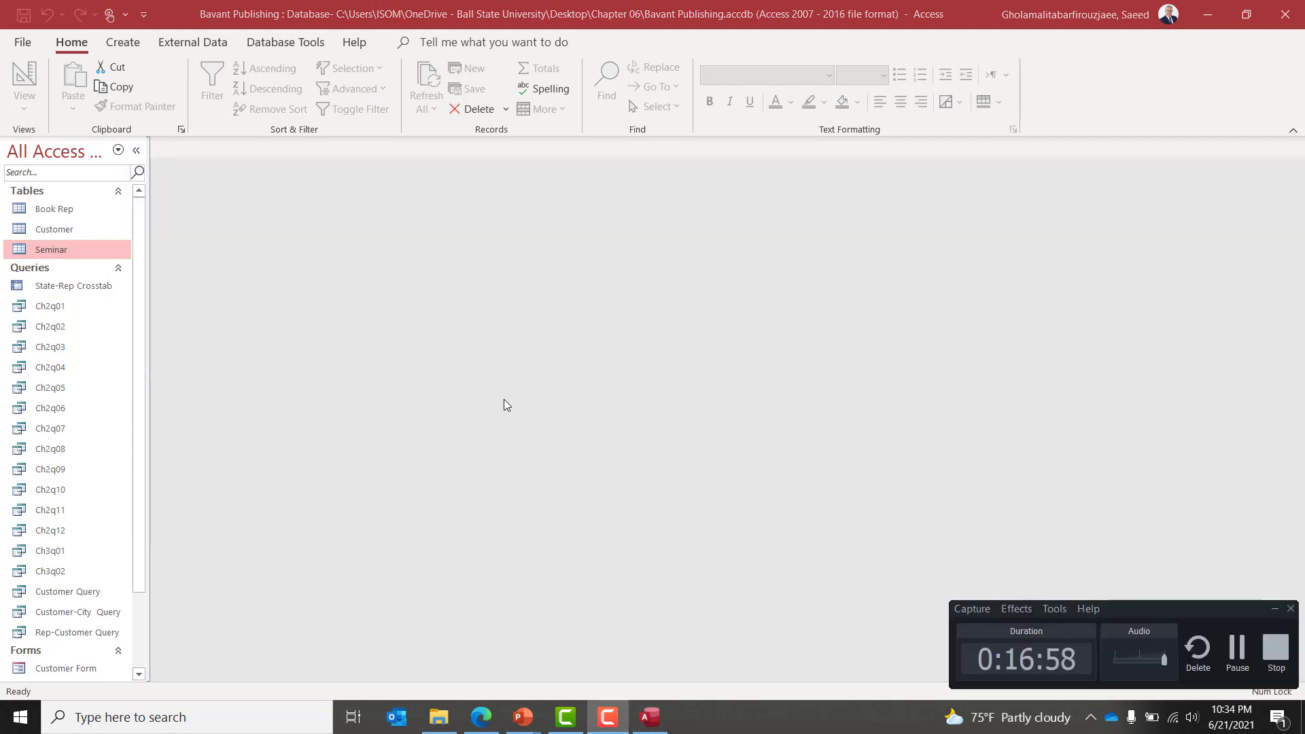
pyautogui.click(1233, 658)
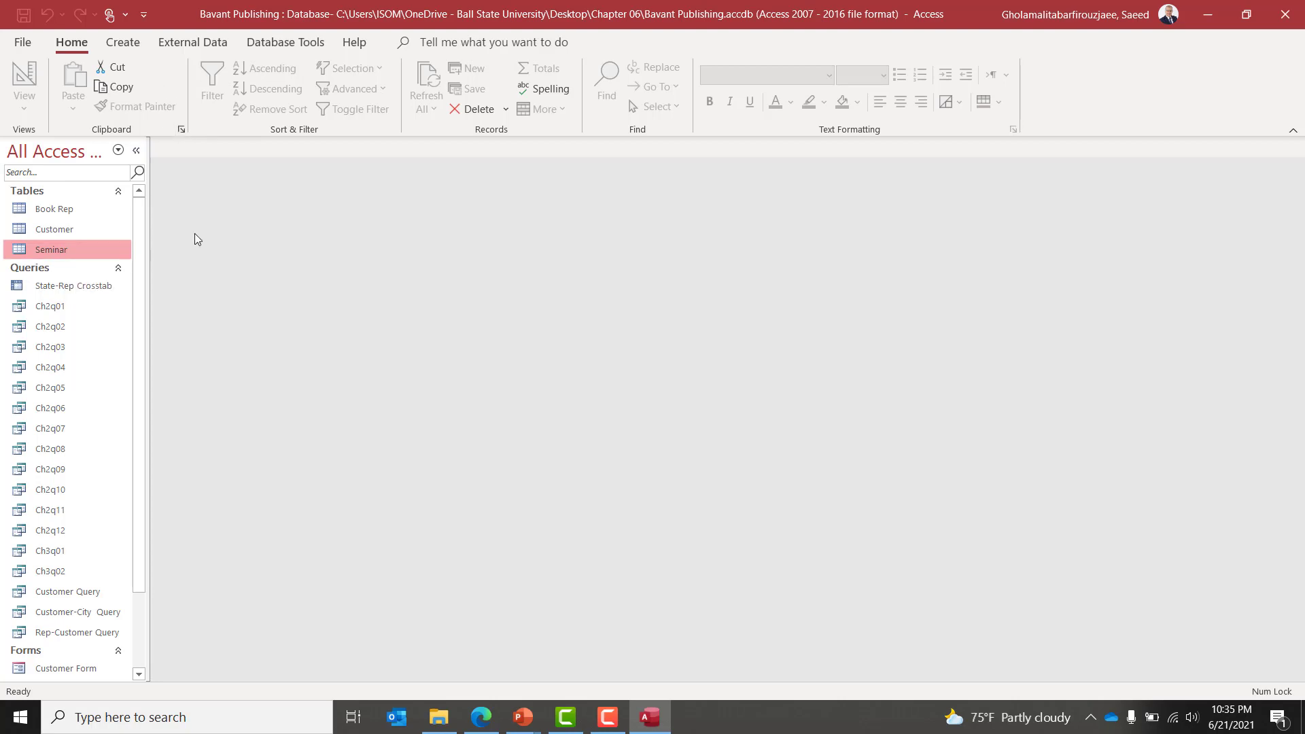
# Switch to the e-textbook and examine the Seminar Offerings table's structure in Table 6–2a and its data in Table 6–2b.
pyautogui.hotkey('alt', 'Tab')
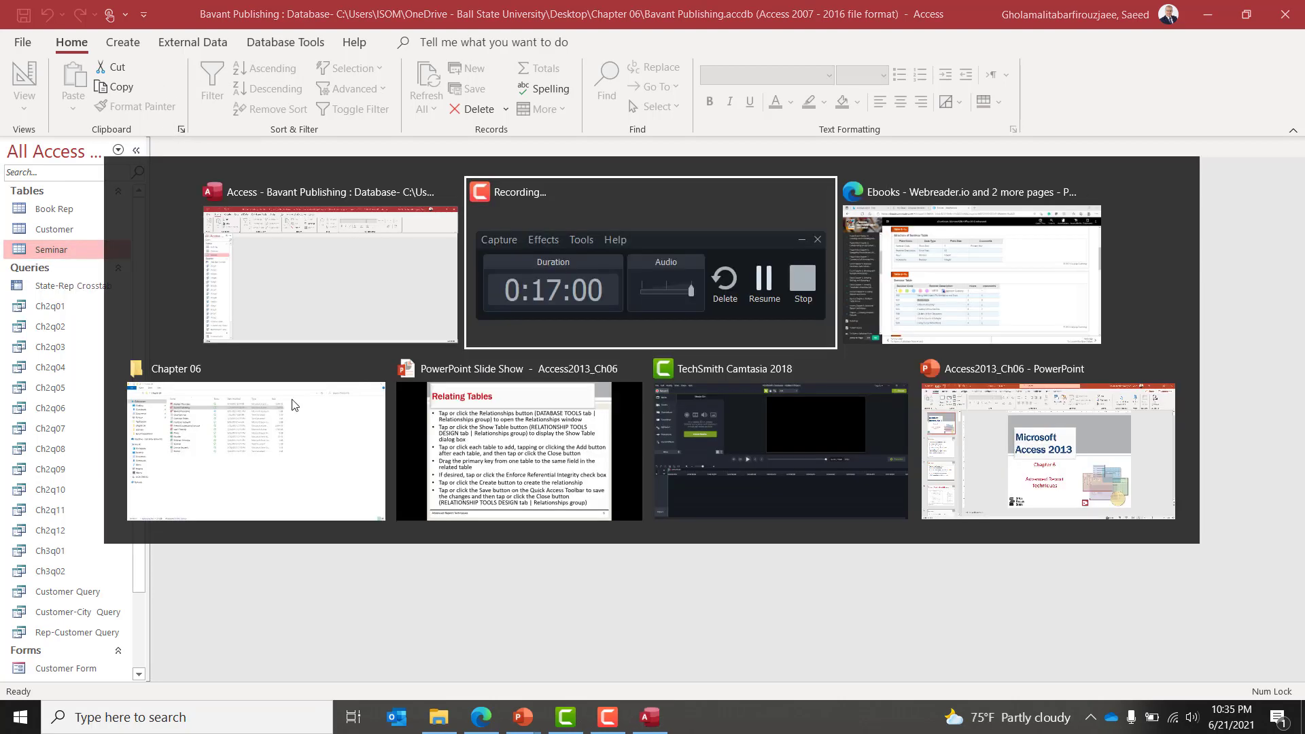
pyautogui.hotkey('alt', 'Tab')
pyautogui.scroll(-15, 457, 465)
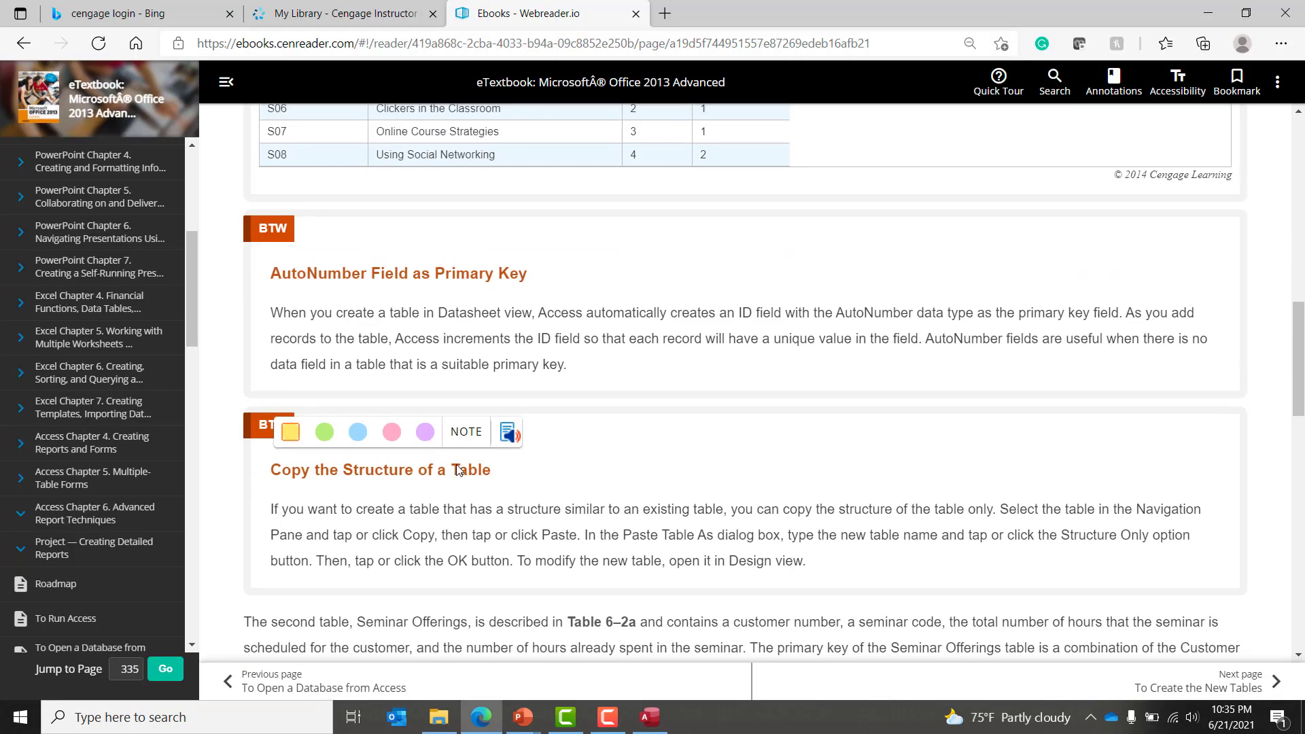
pyautogui.scroll(1, 459, 469)
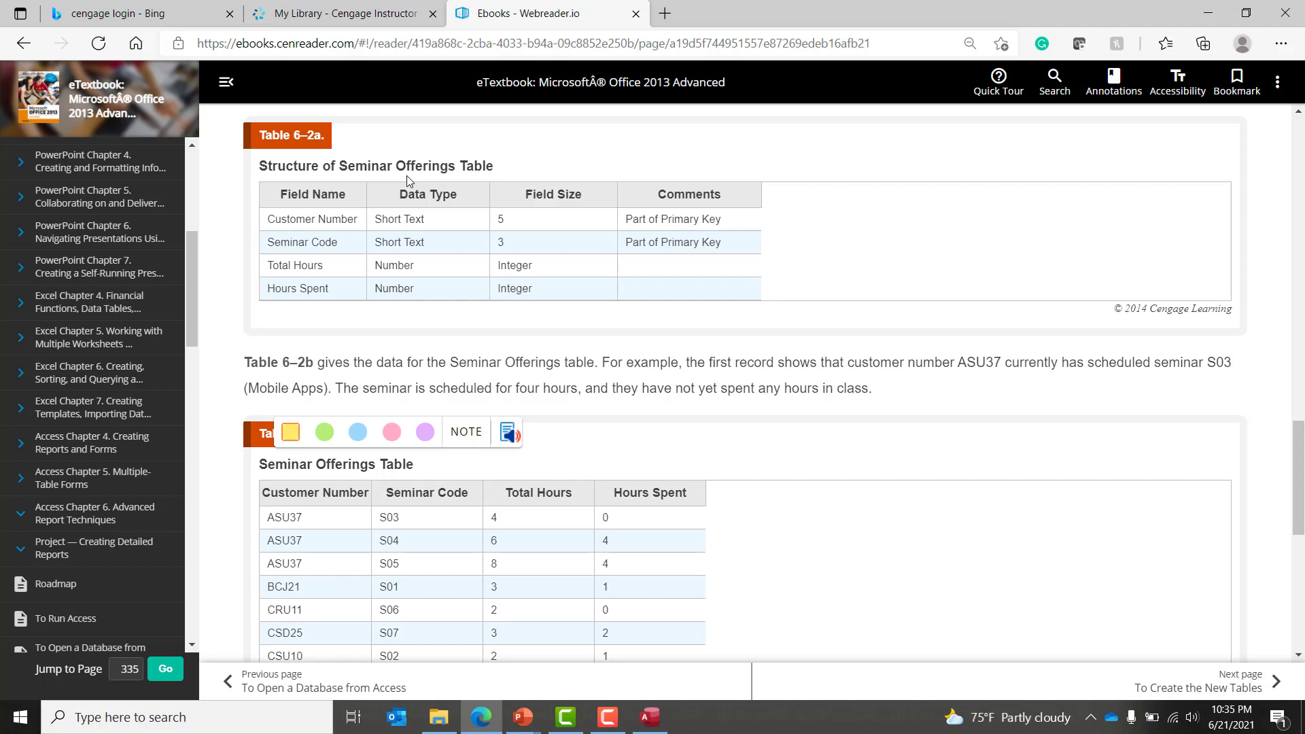
pyautogui.scroll(2, 408, 181)
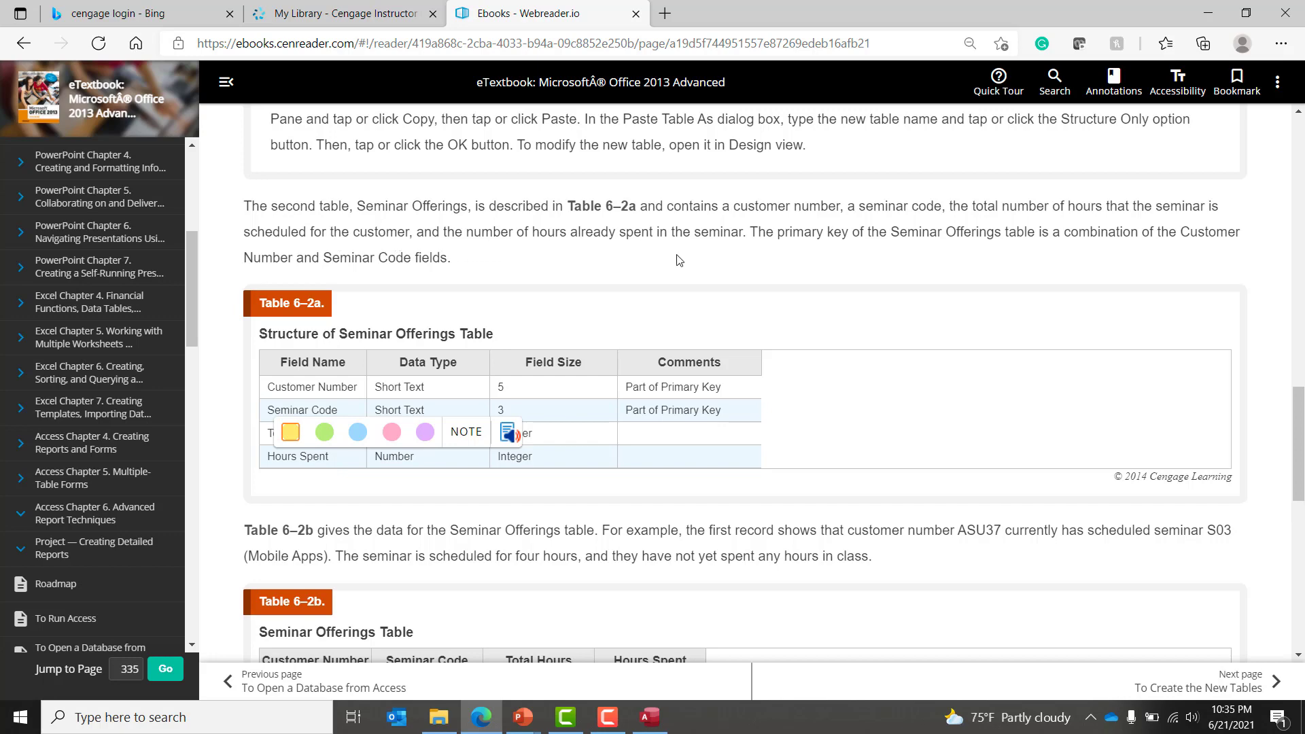
pyautogui.scroll(-1, 677, 260)
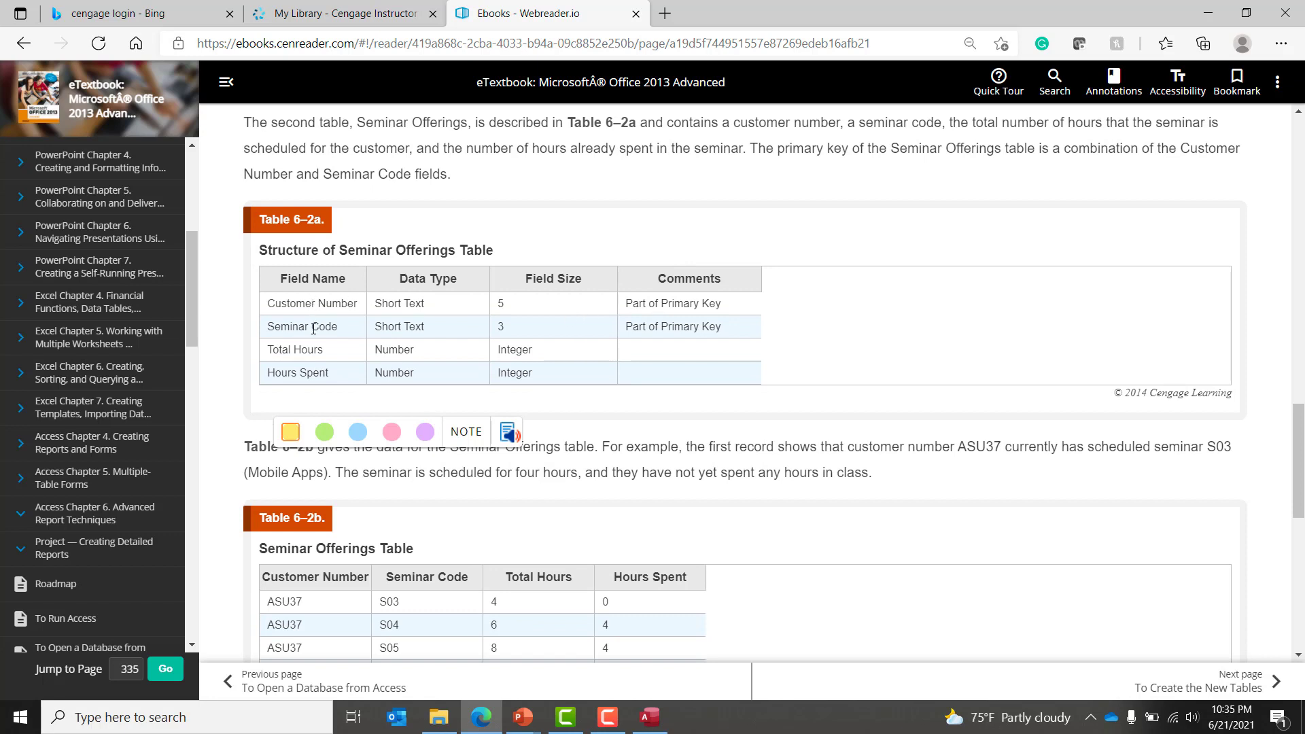
pyautogui.click(615, 431)
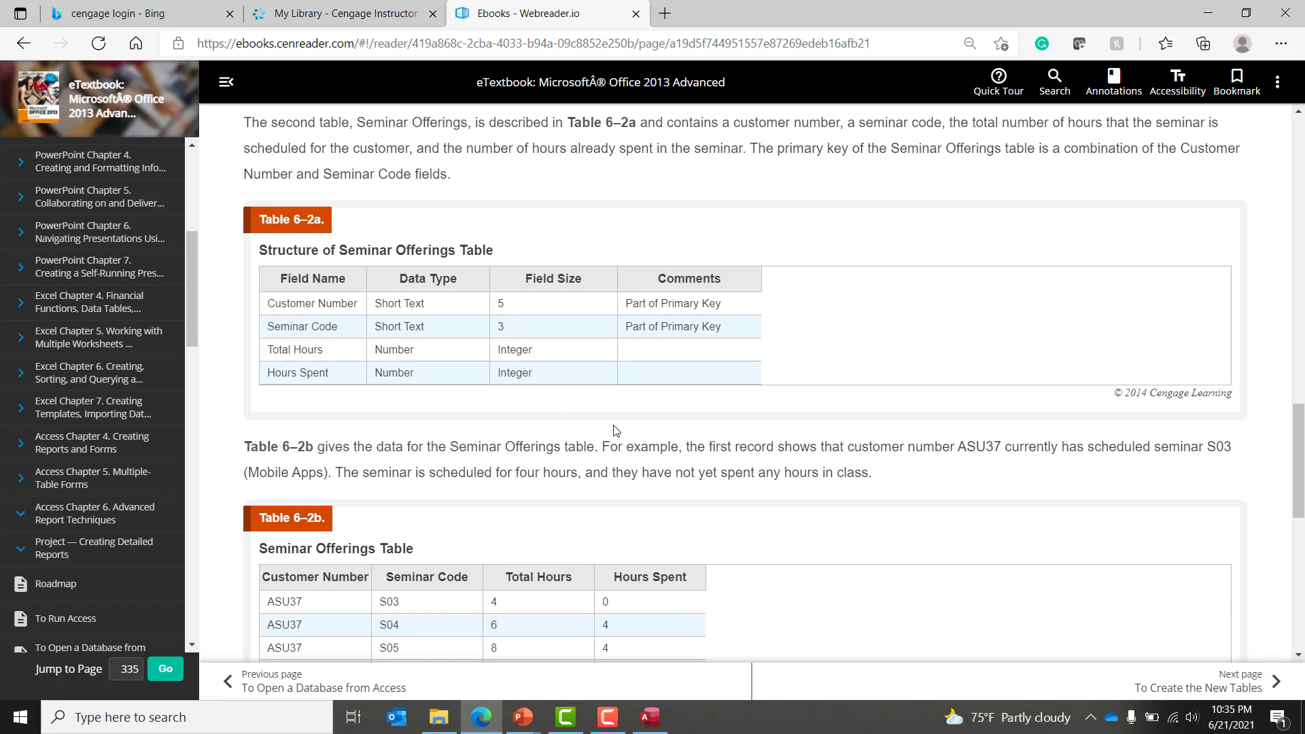
pyautogui.scroll(-2, 358, 542)
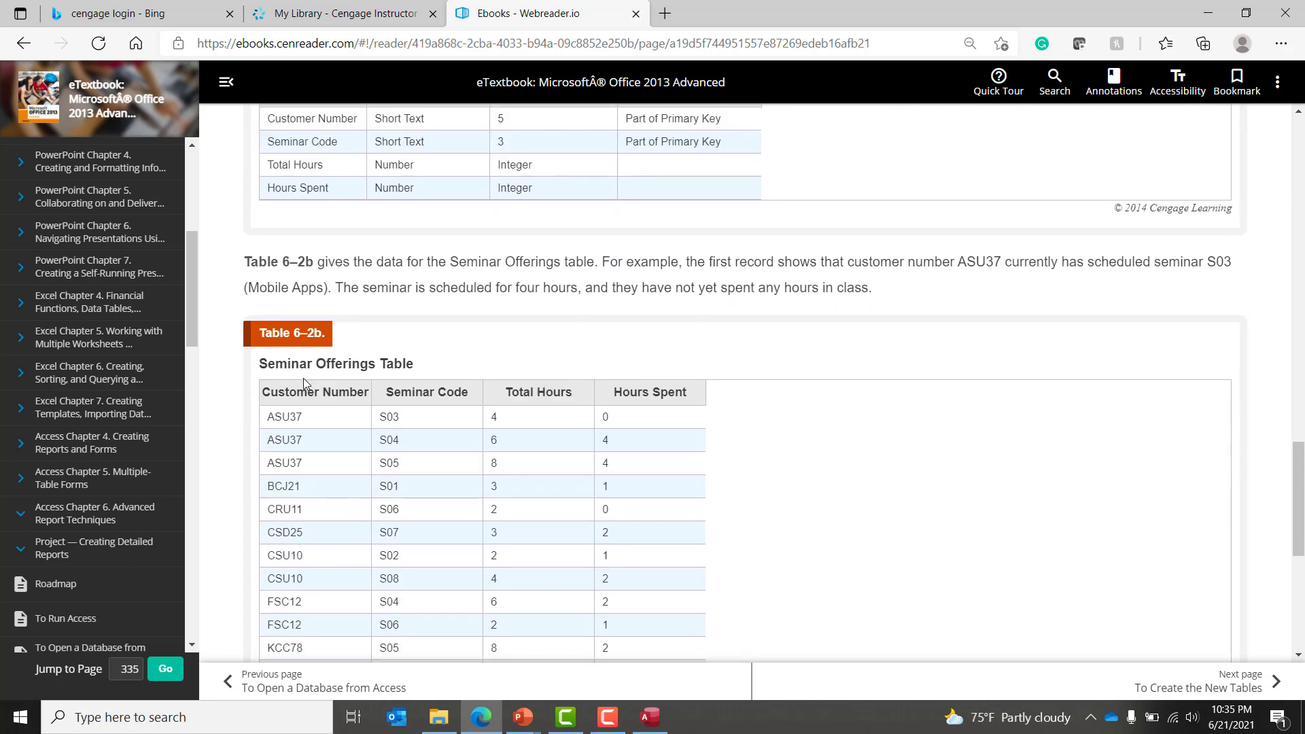
pyautogui.scroll(2, 319, 583)
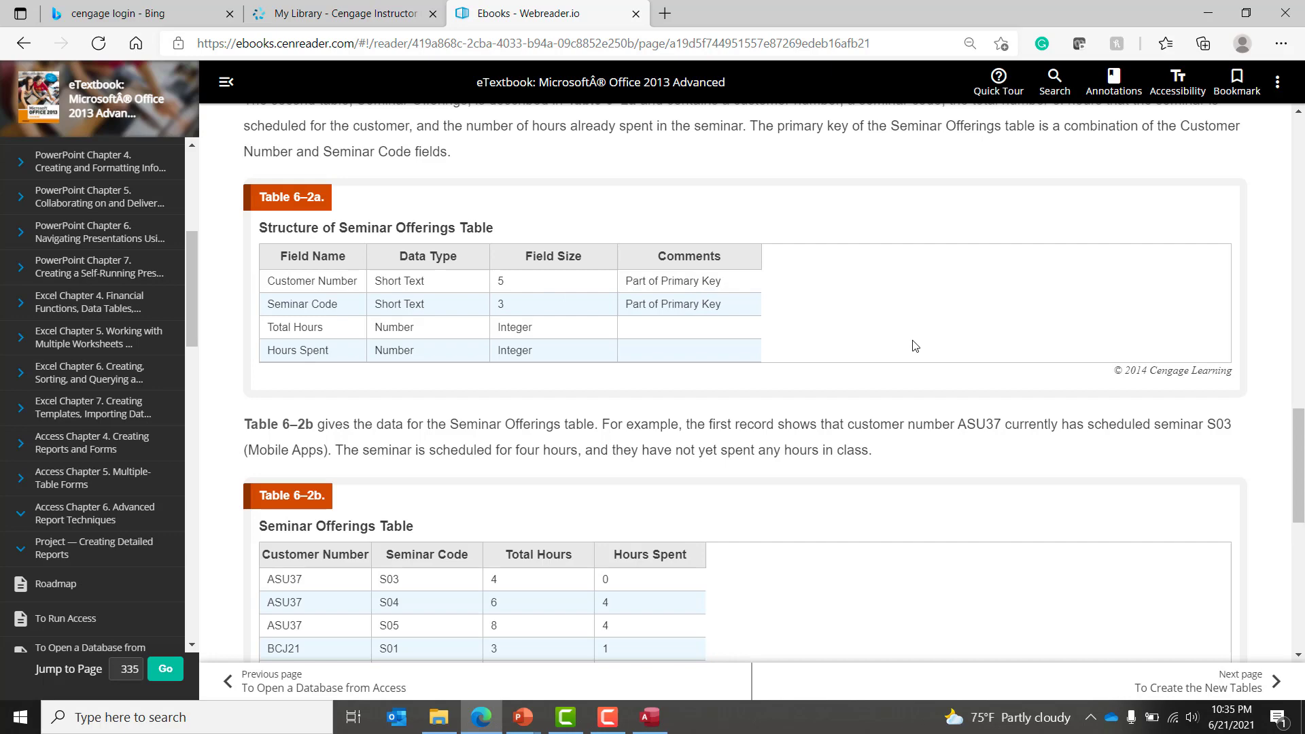
pyautogui.hotkey('alt', 'Tab')
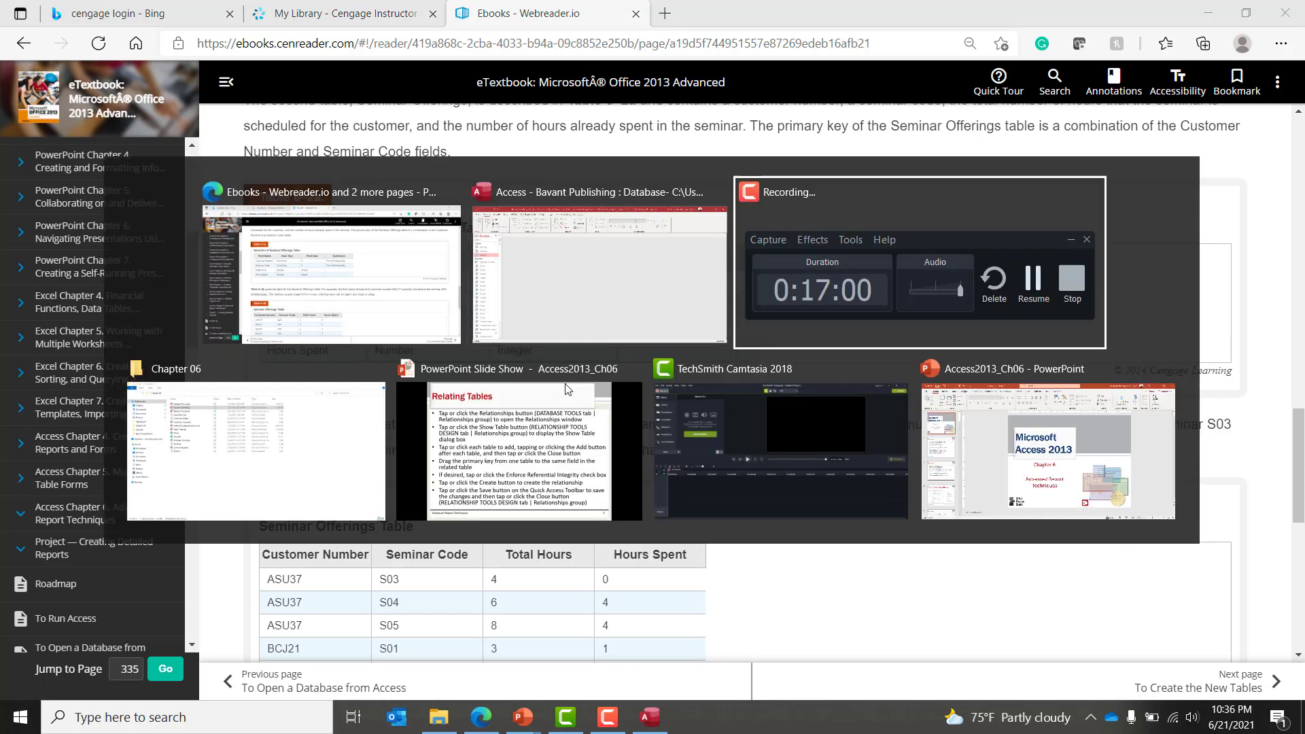
# Check the Seminar Offerings file's type in the Chapter 06 folder in File Explorer, widening the Type column, and return to Access.
pyautogui.hotkey('alt', 'Tab')
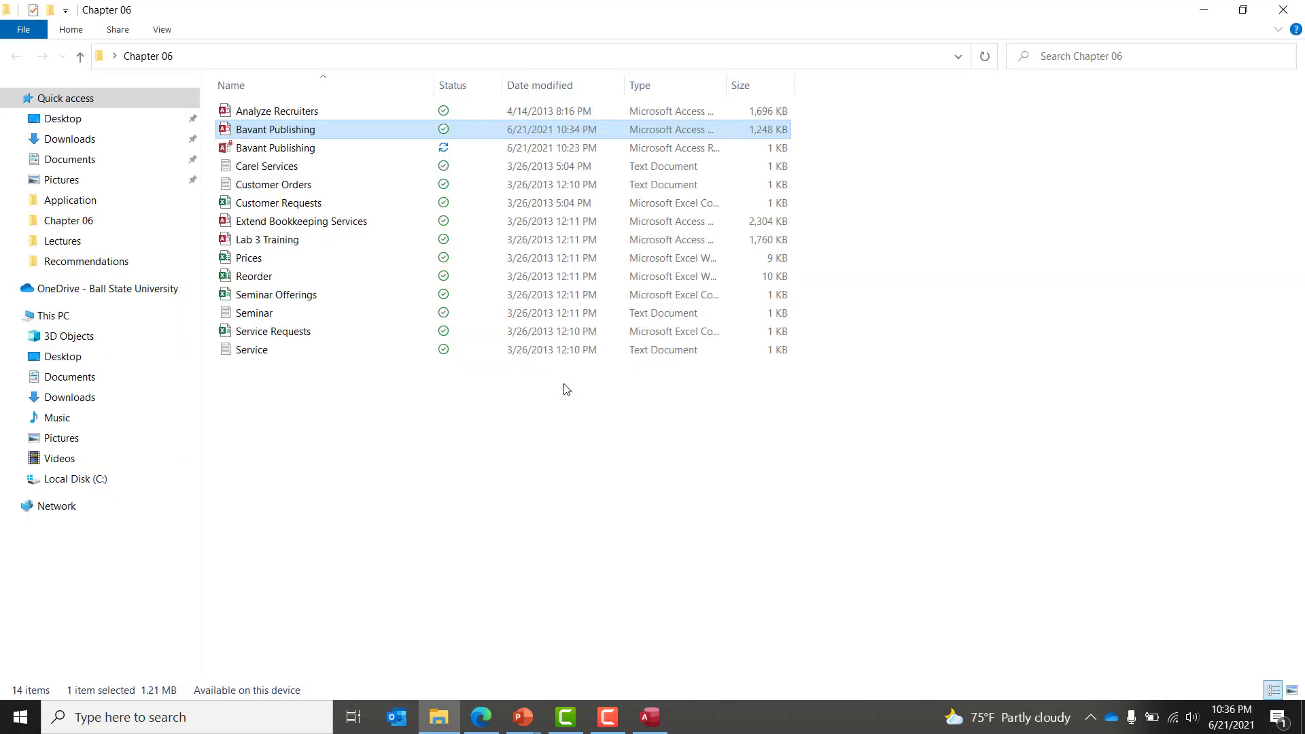
pyautogui.click(456, 574)
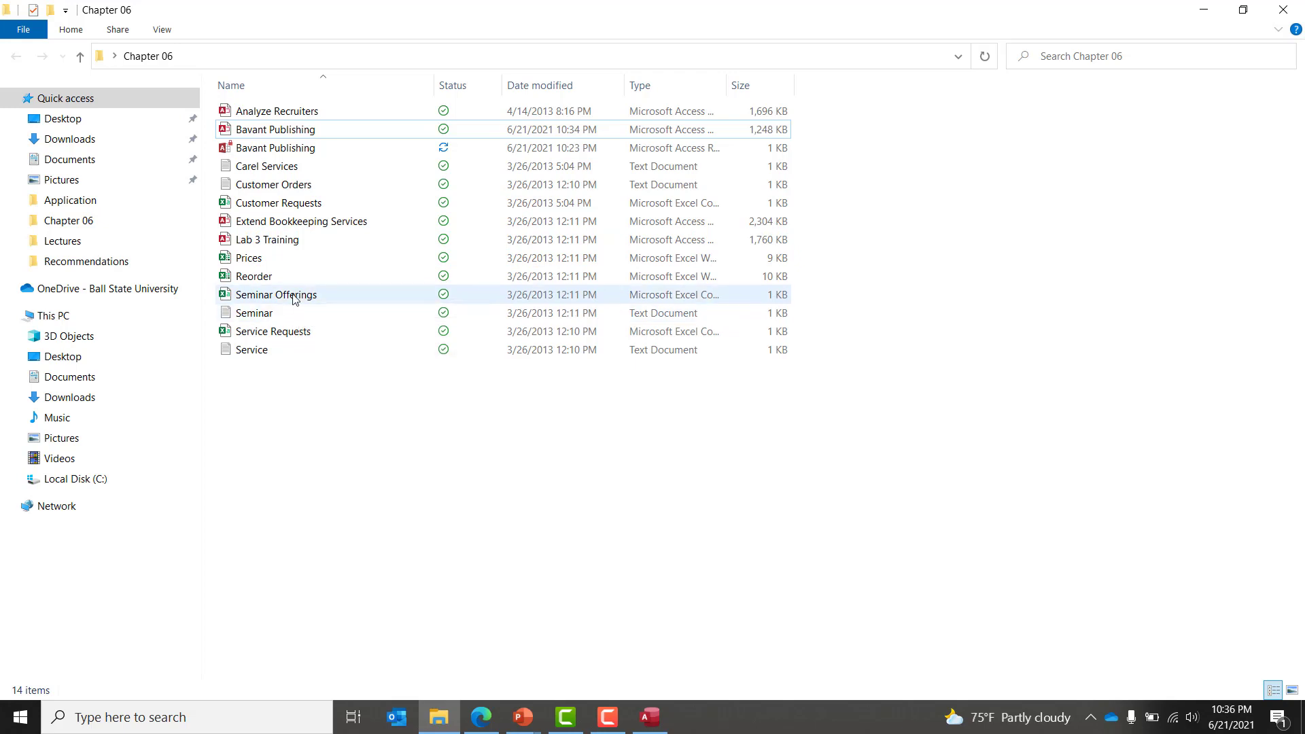
pyautogui.click(294, 299)
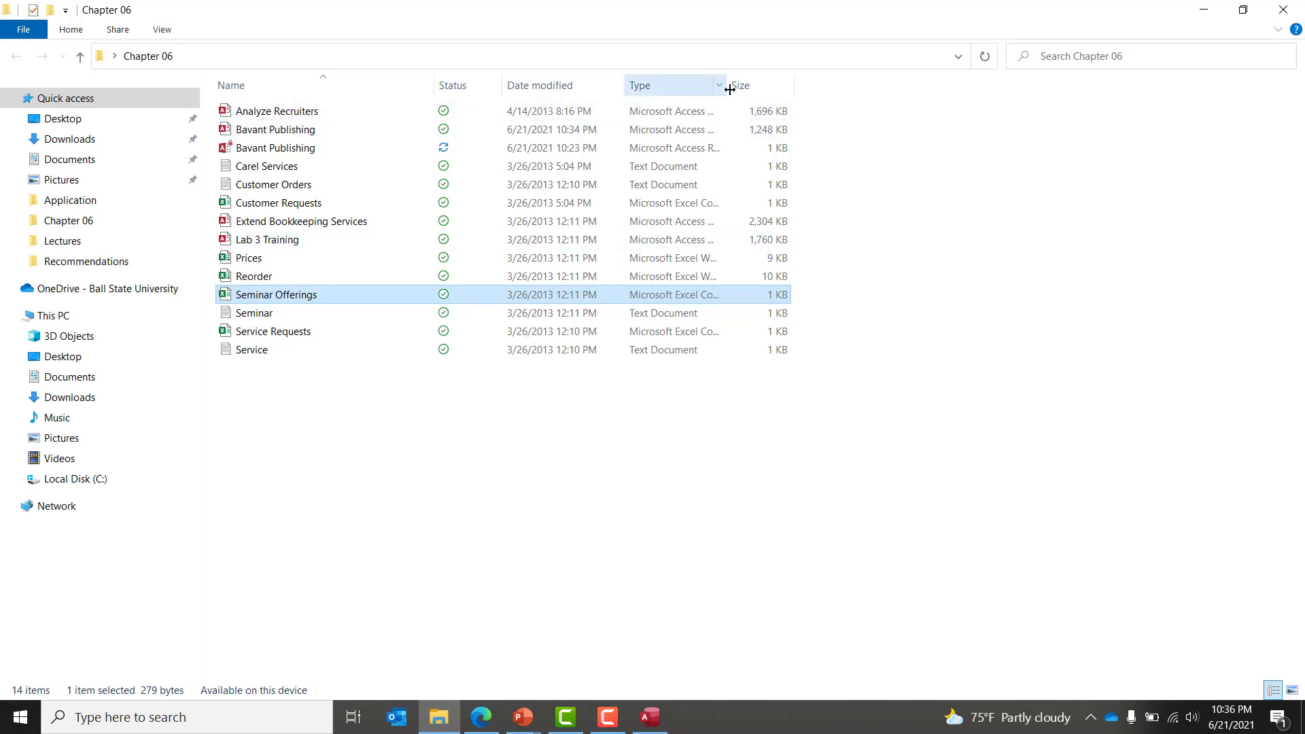
pyautogui.moveTo(729, 89); pyautogui.dragTo(850, 86)
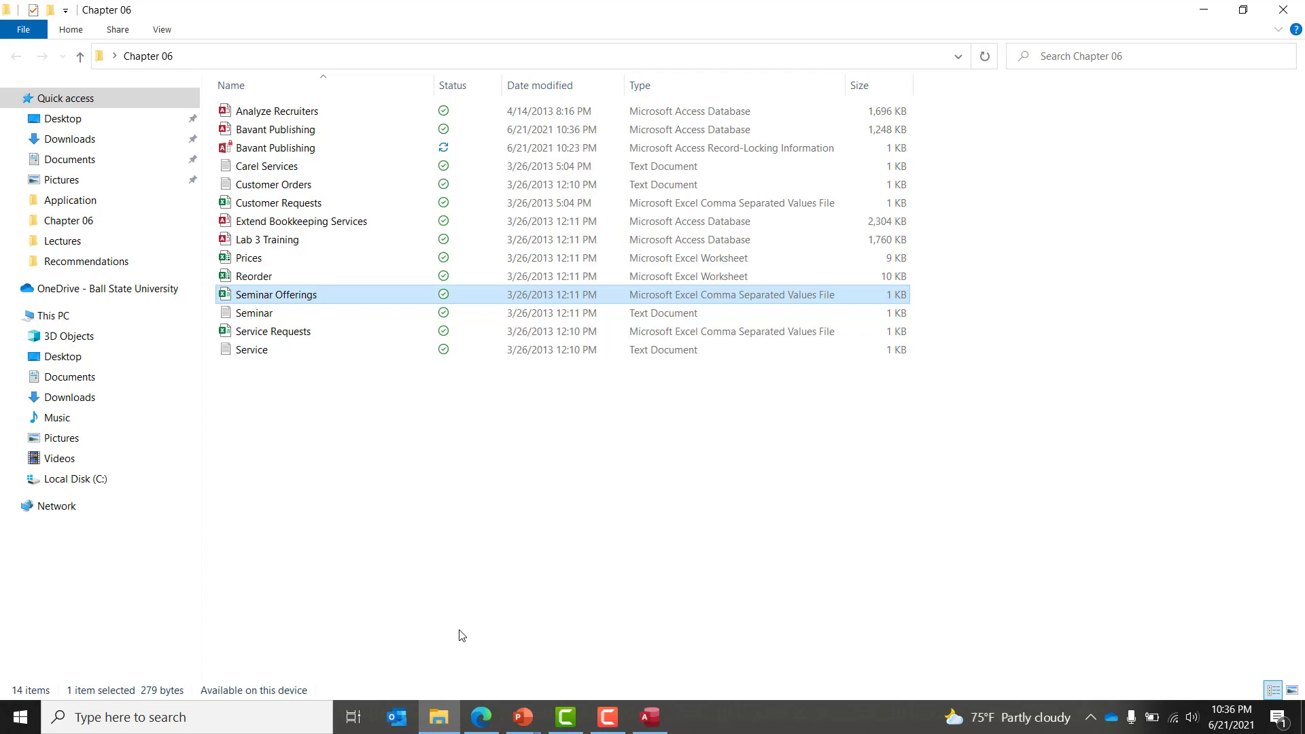
pyautogui.hotkey('alt', 'Tab')
pyautogui.hotkey('alt', 'Tab')
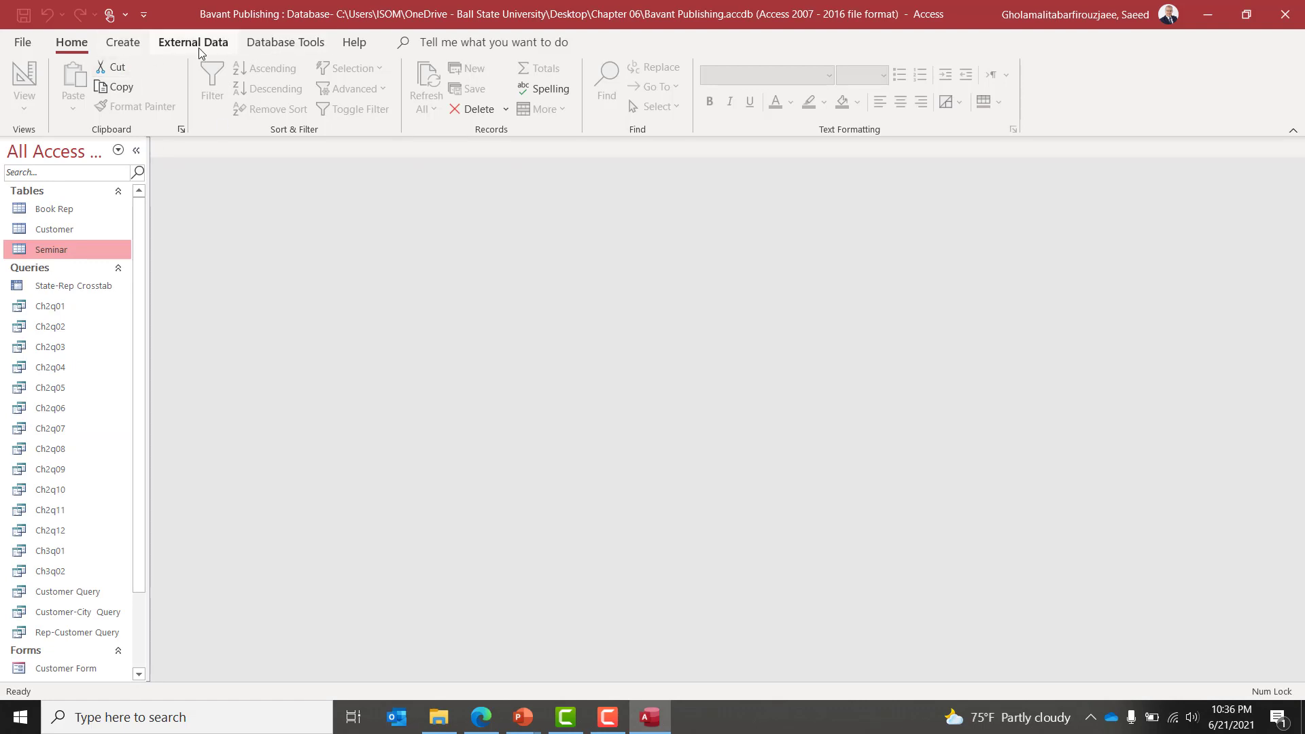
pyautogui.hotkey('alt', 'Tab')
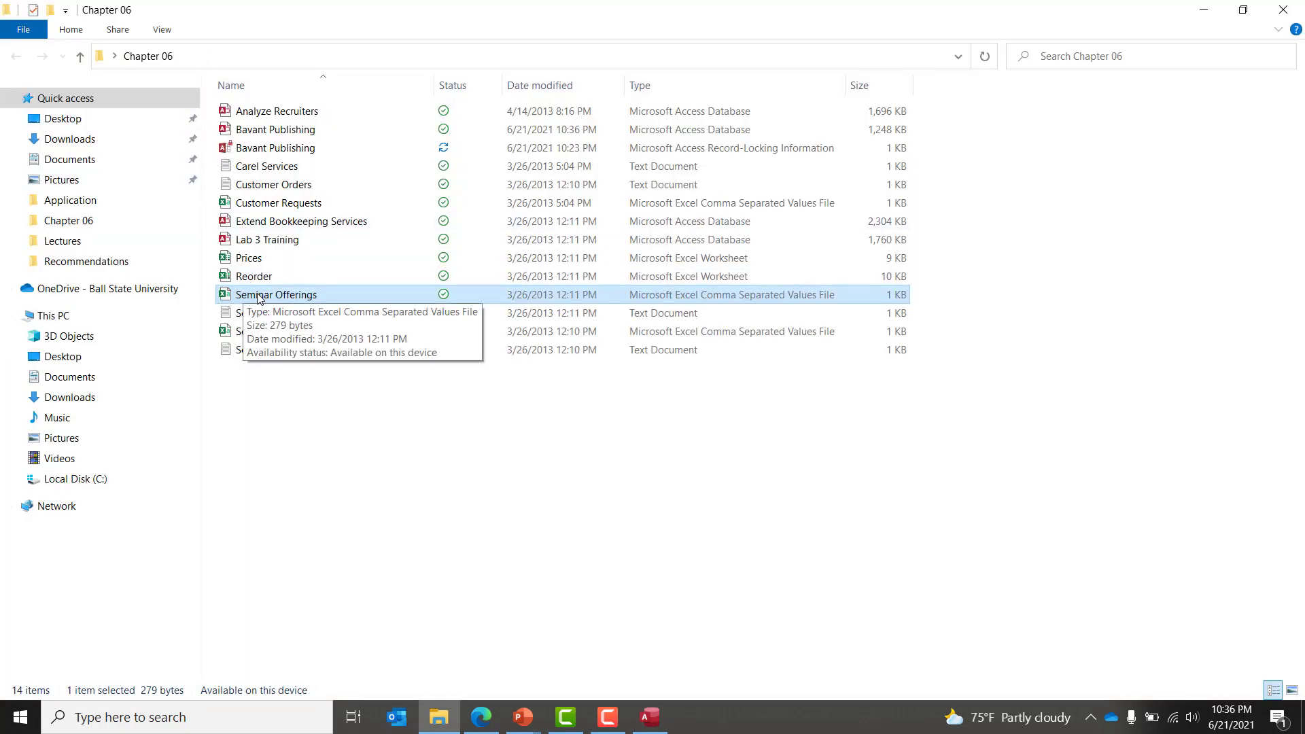
pyautogui.hotkey('alt', 'Tab')
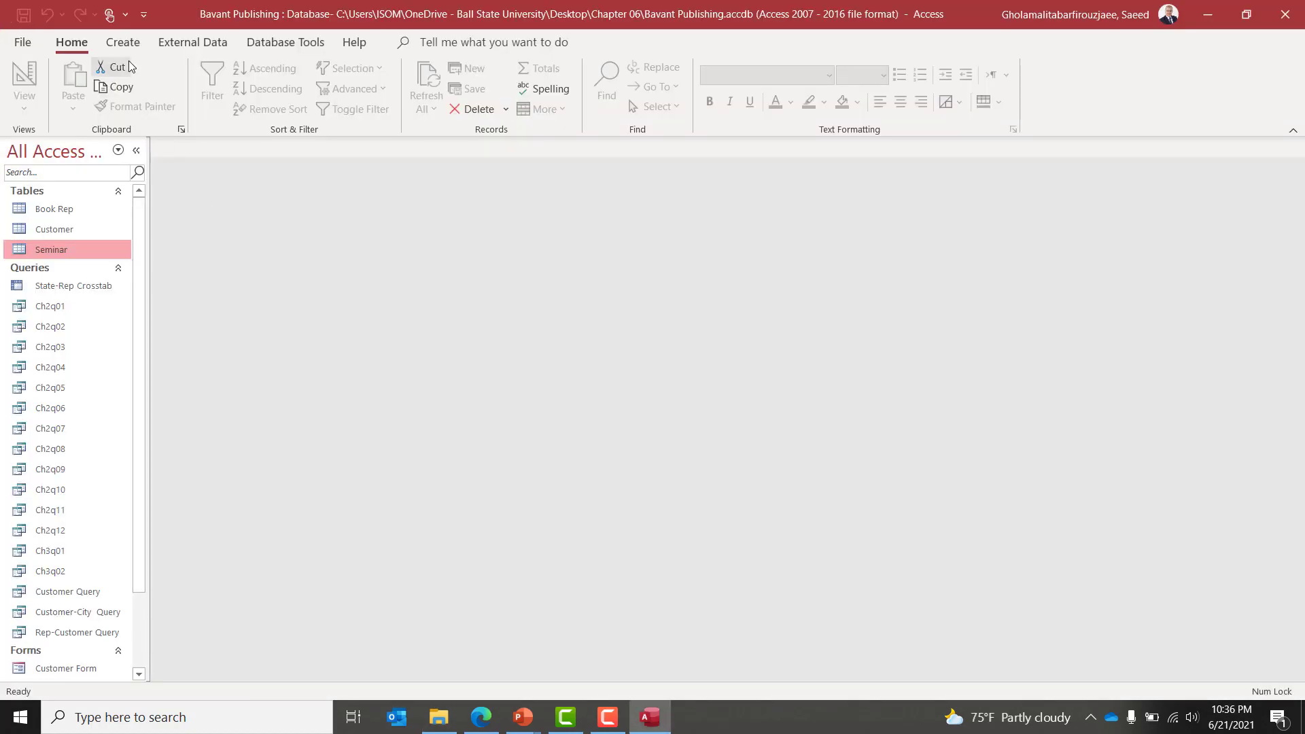
pyautogui.click(181, 48)
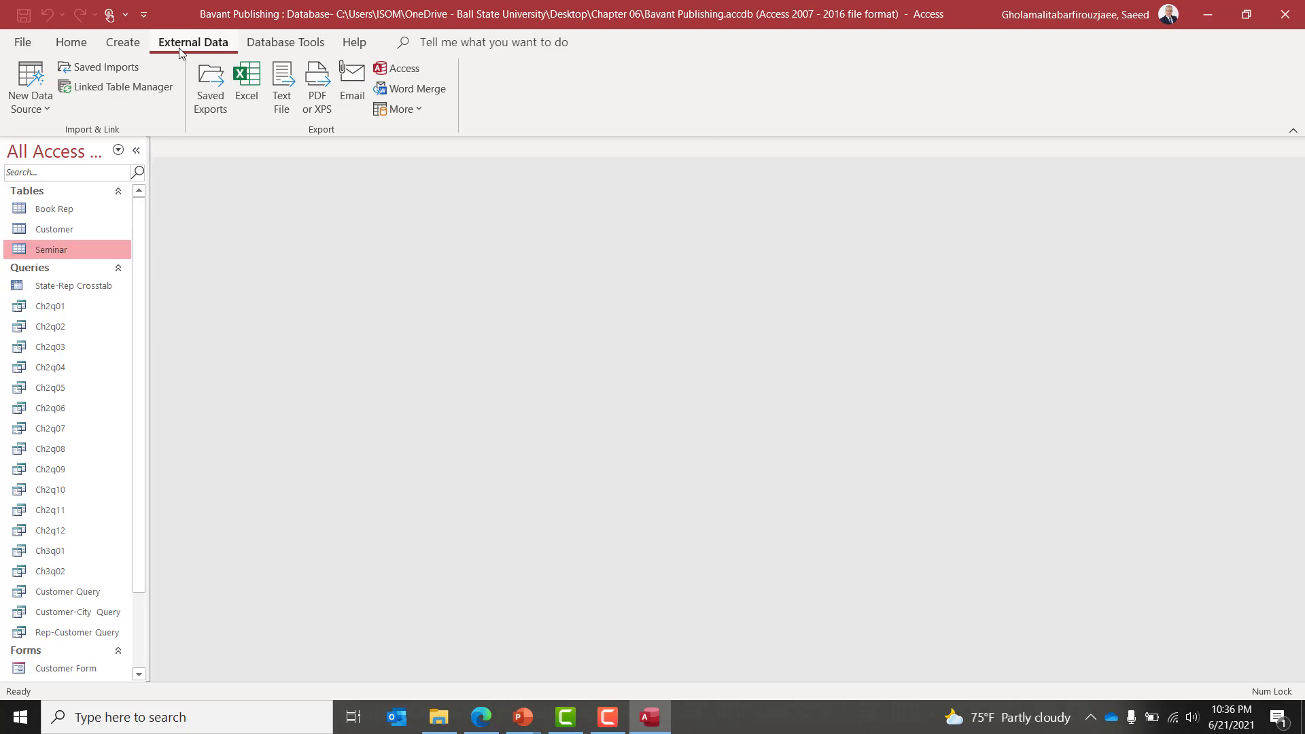
pyautogui.click(39, 108)
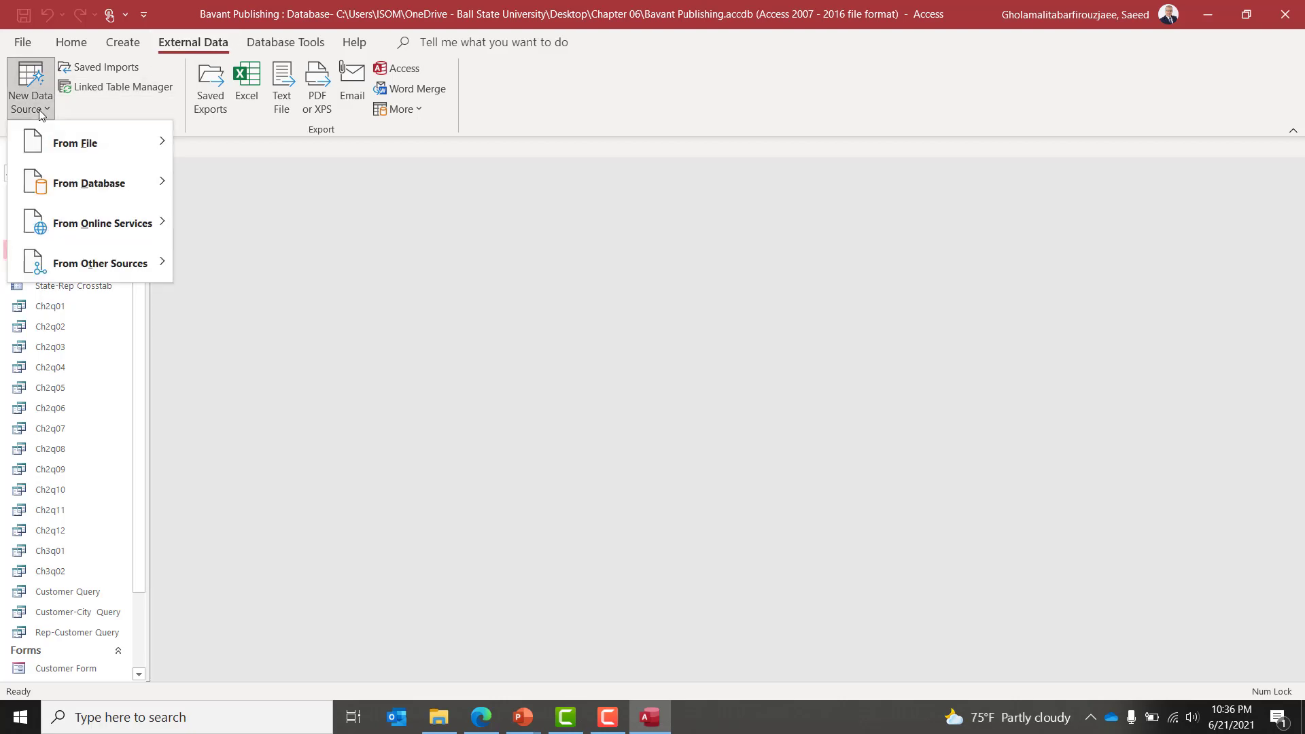
pyautogui.moveTo(82, 143)
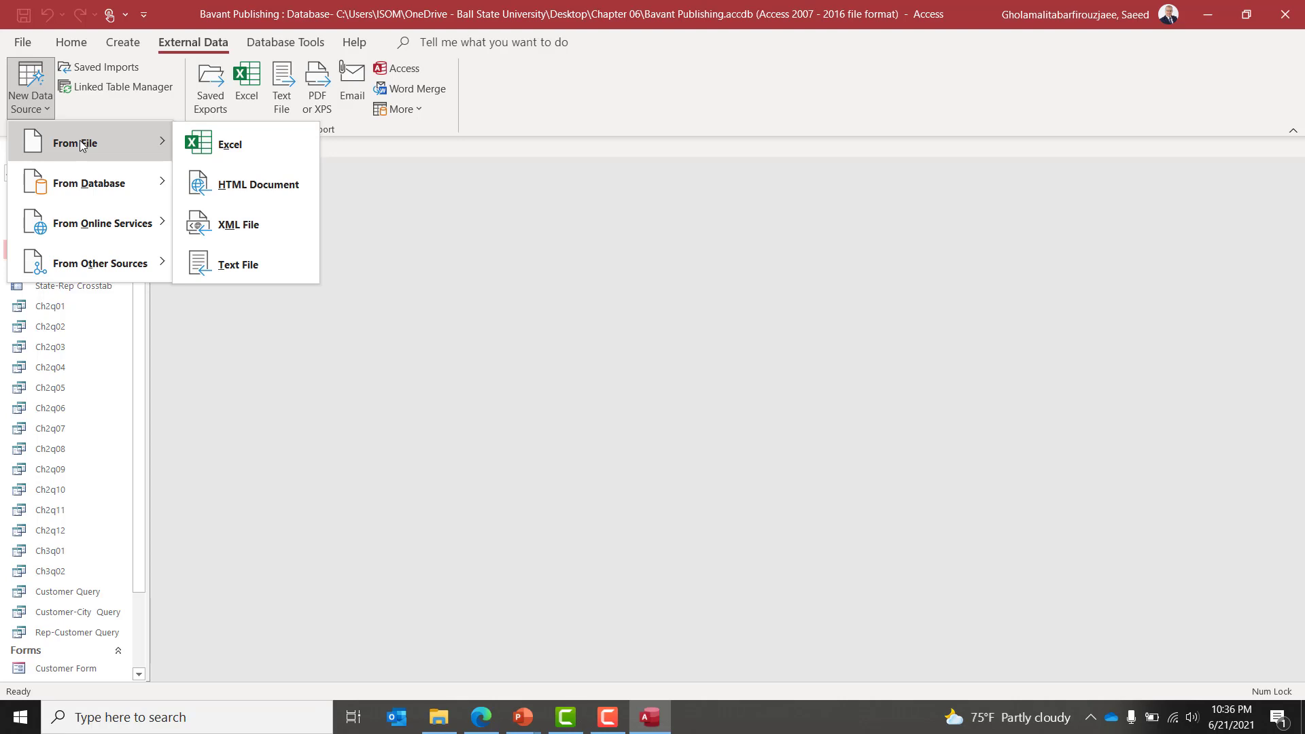
pyautogui.click(231, 145)
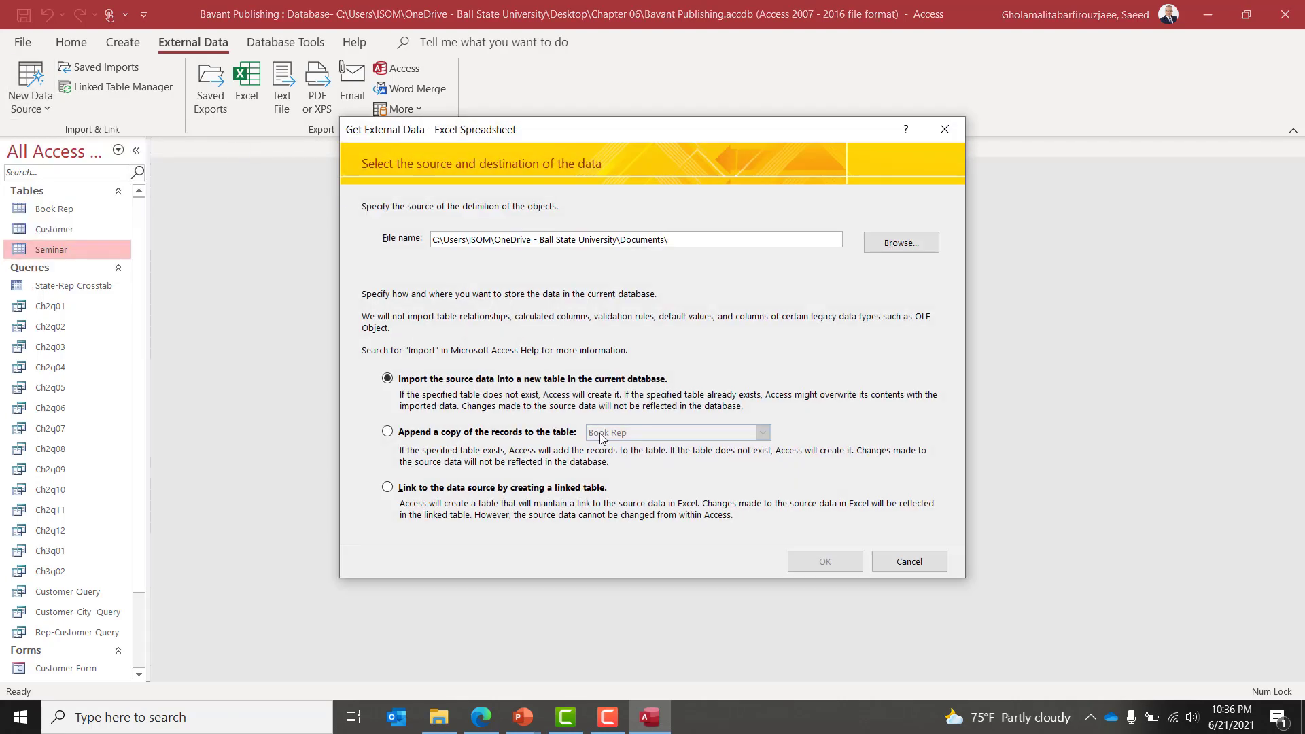
pyautogui.click(900, 249)
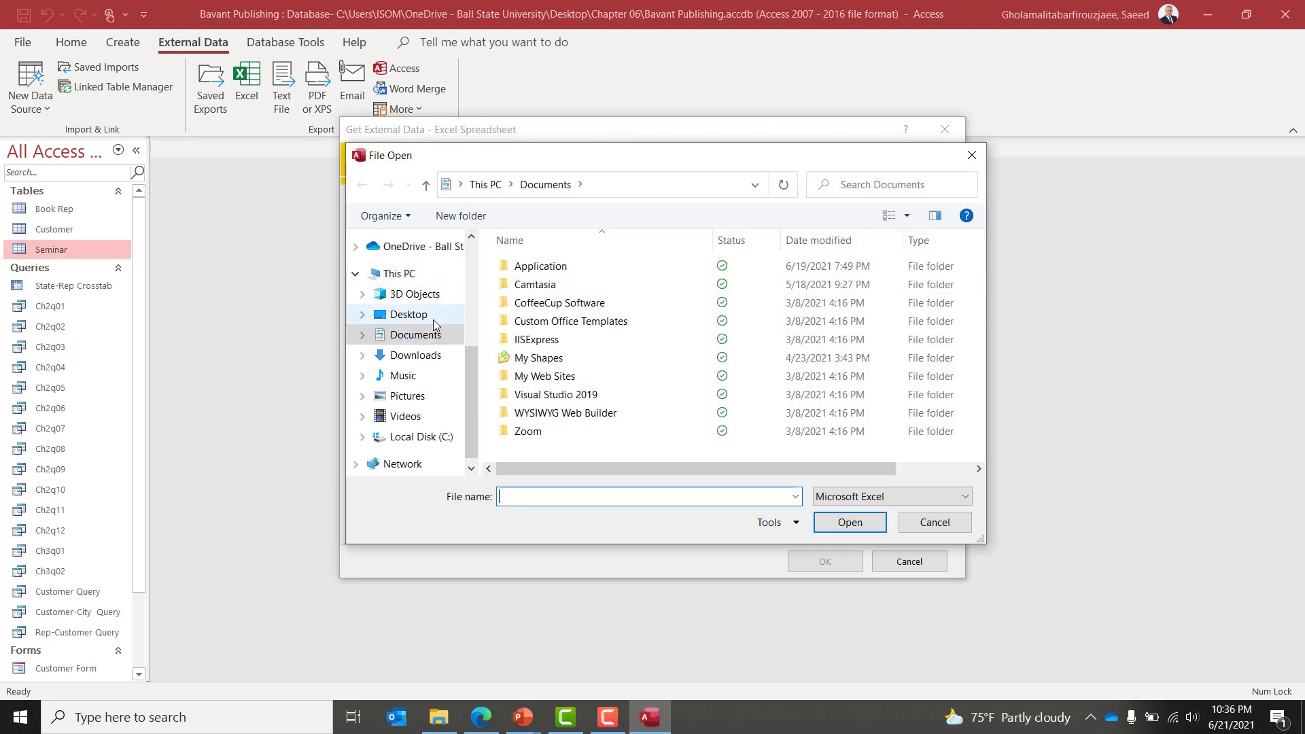
pyautogui.click(433, 316)
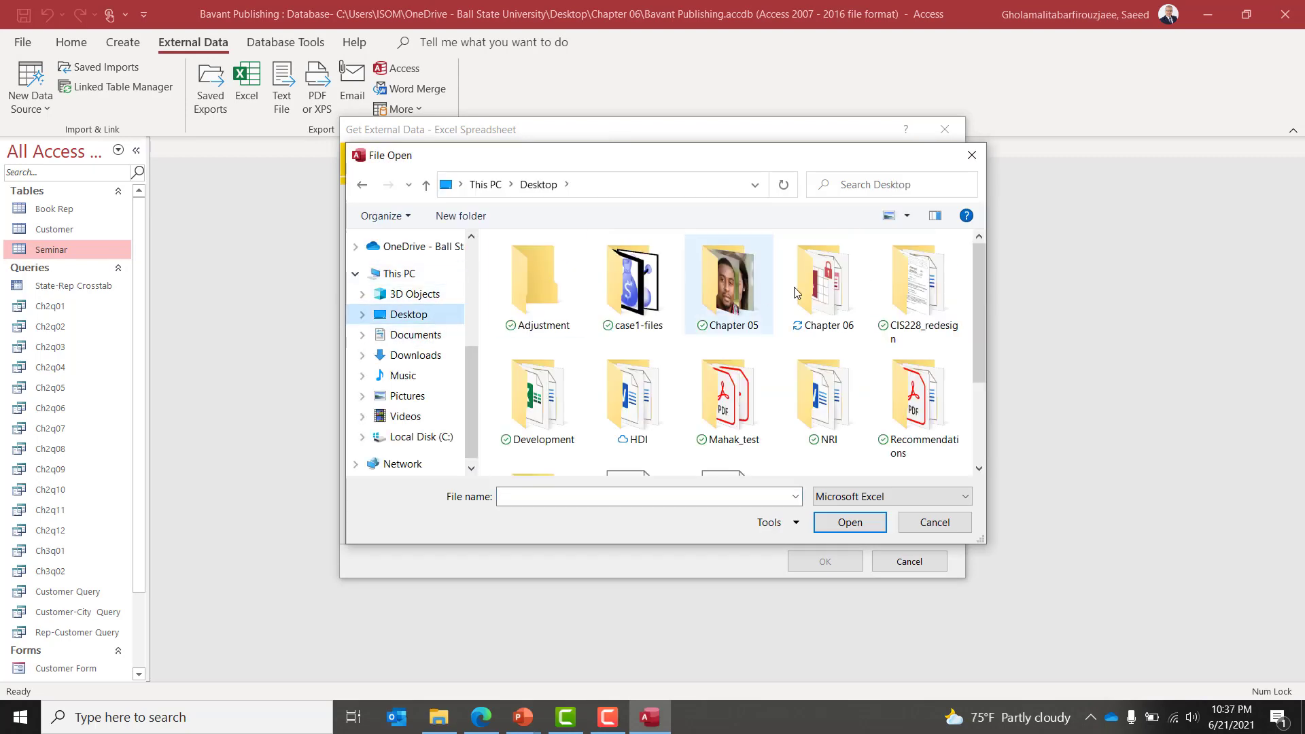
pyautogui.doubleClick(816, 303)
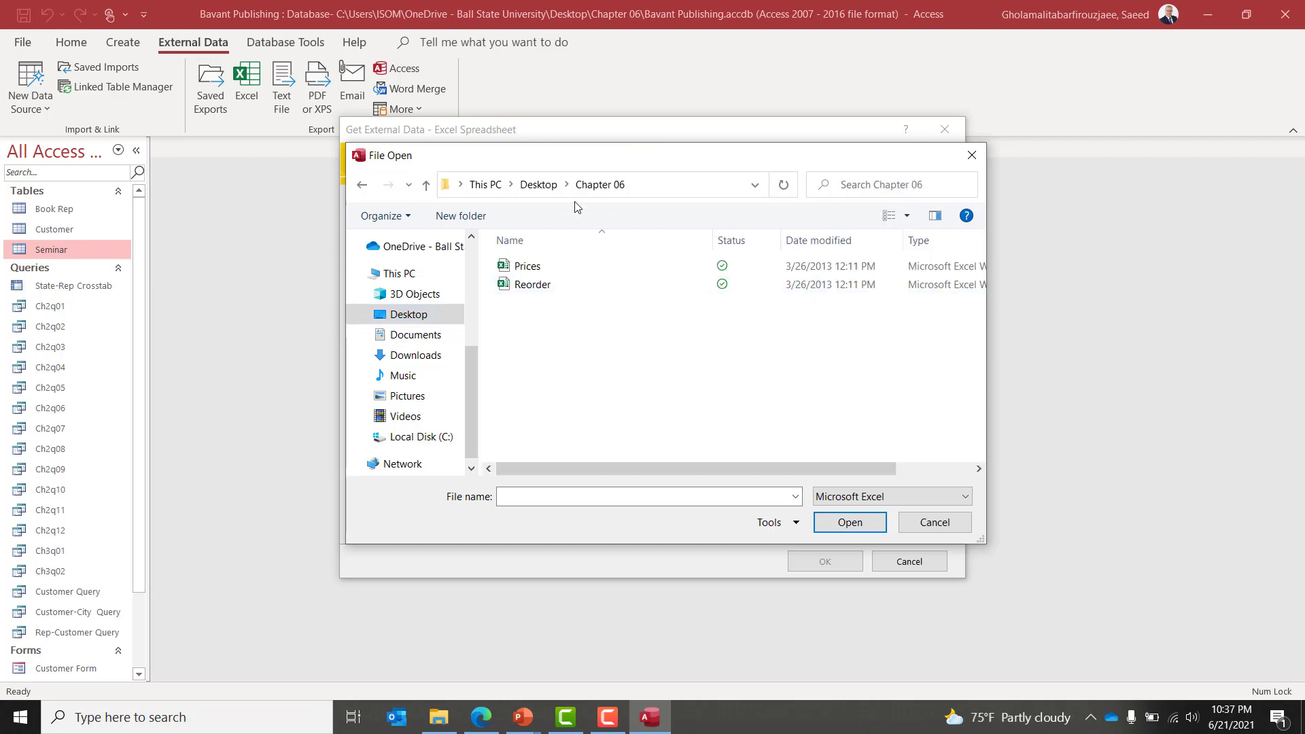
pyautogui.click(537, 187)
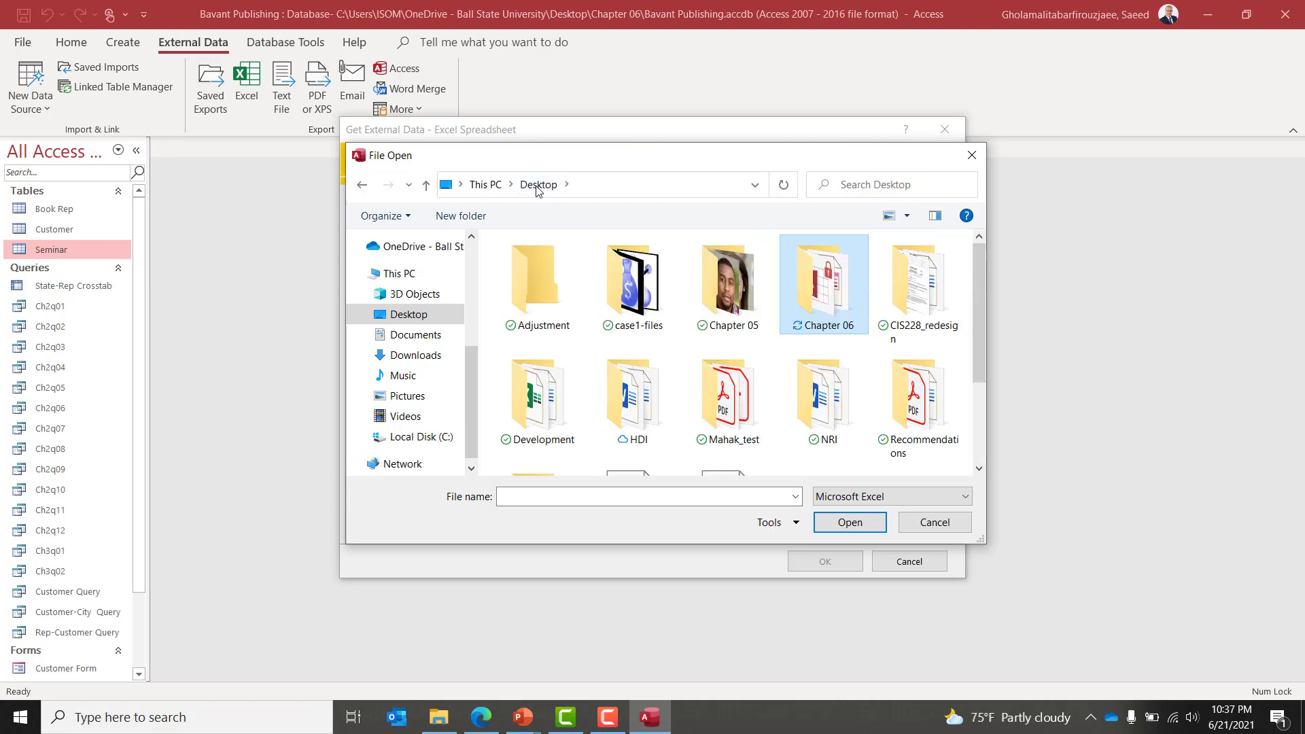
pyautogui.click(935, 523)
pyautogui.click(910, 563)
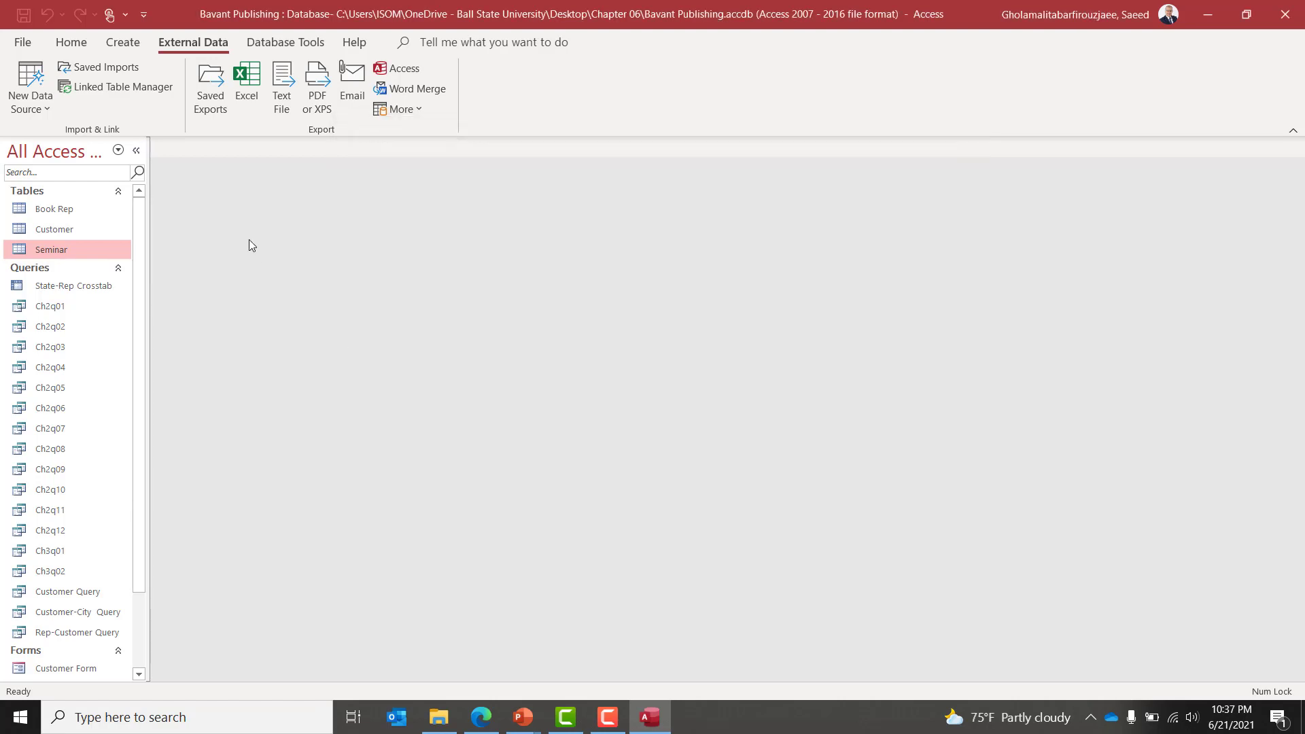
# Start a text-file import of Seminar Offerings.csv from the Desktop's Chapter 06 folder into a new table in the current database.
pyautogui.click(39, 103)
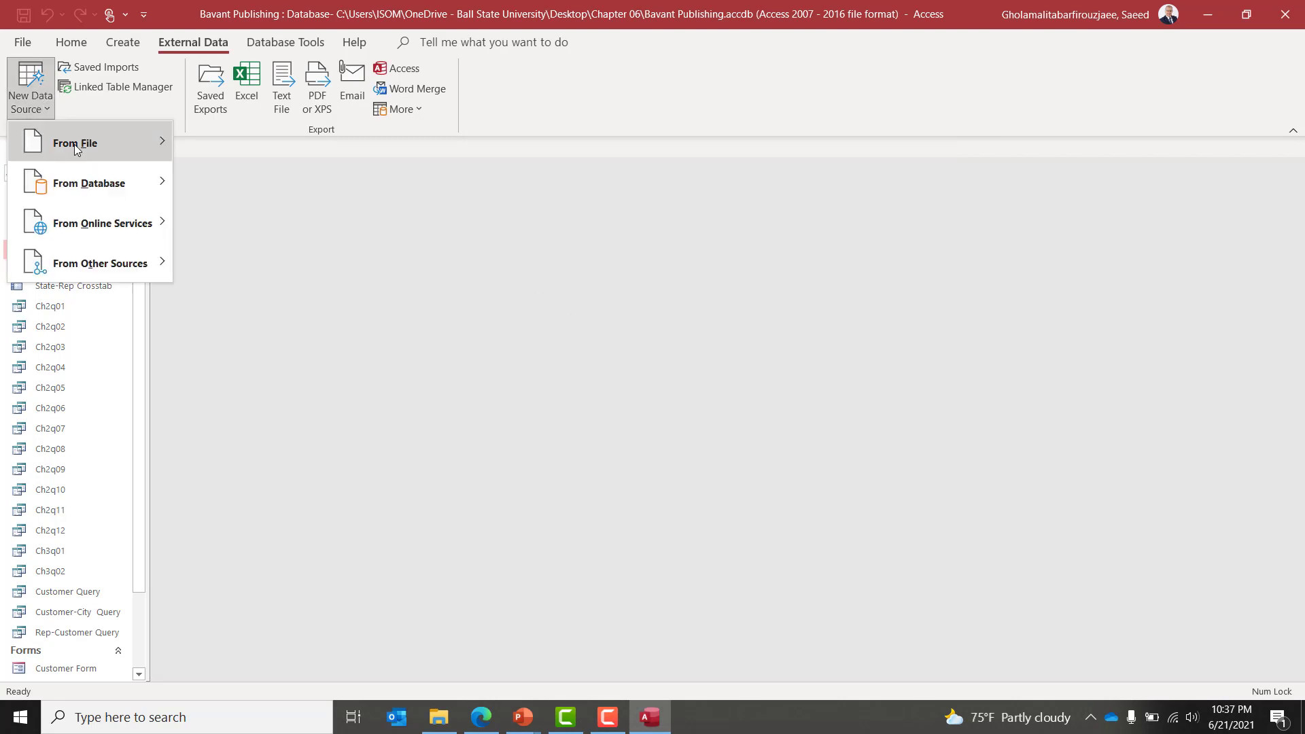
pyautogui.moveTo(66, 132)
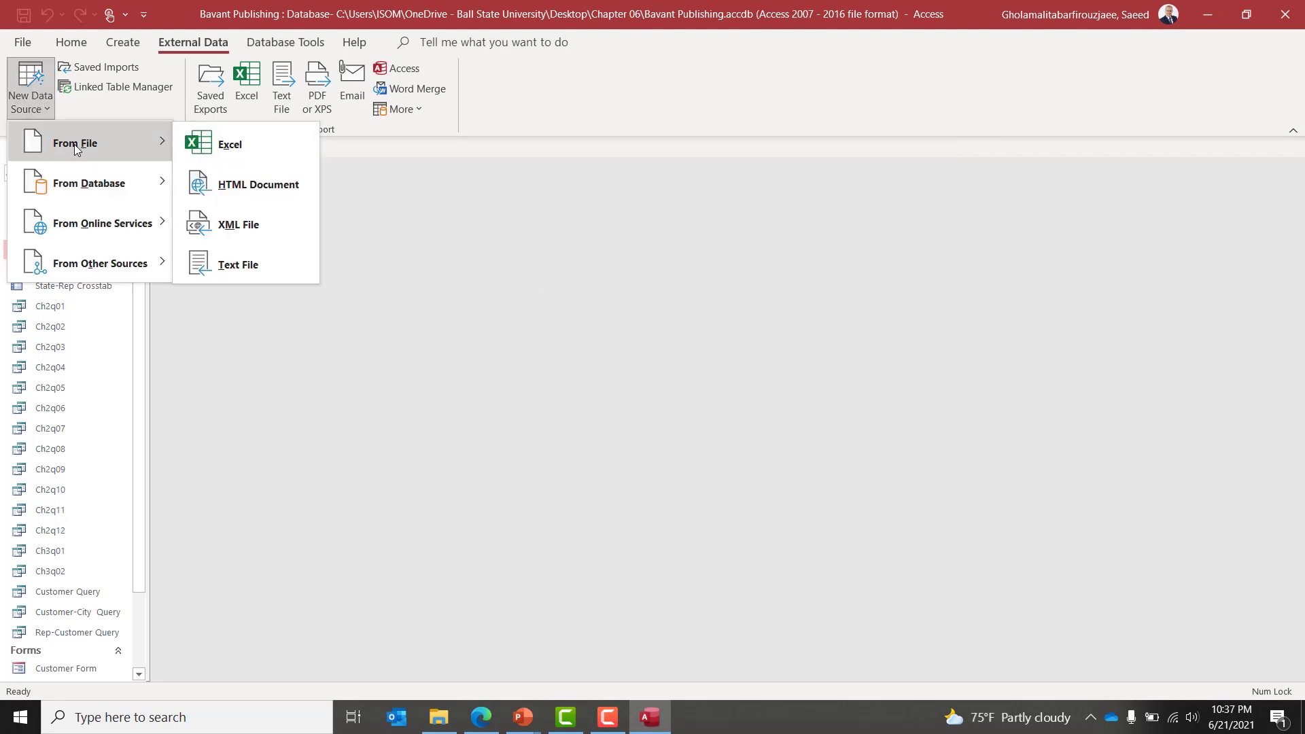
pyautogui.click(254, 262)
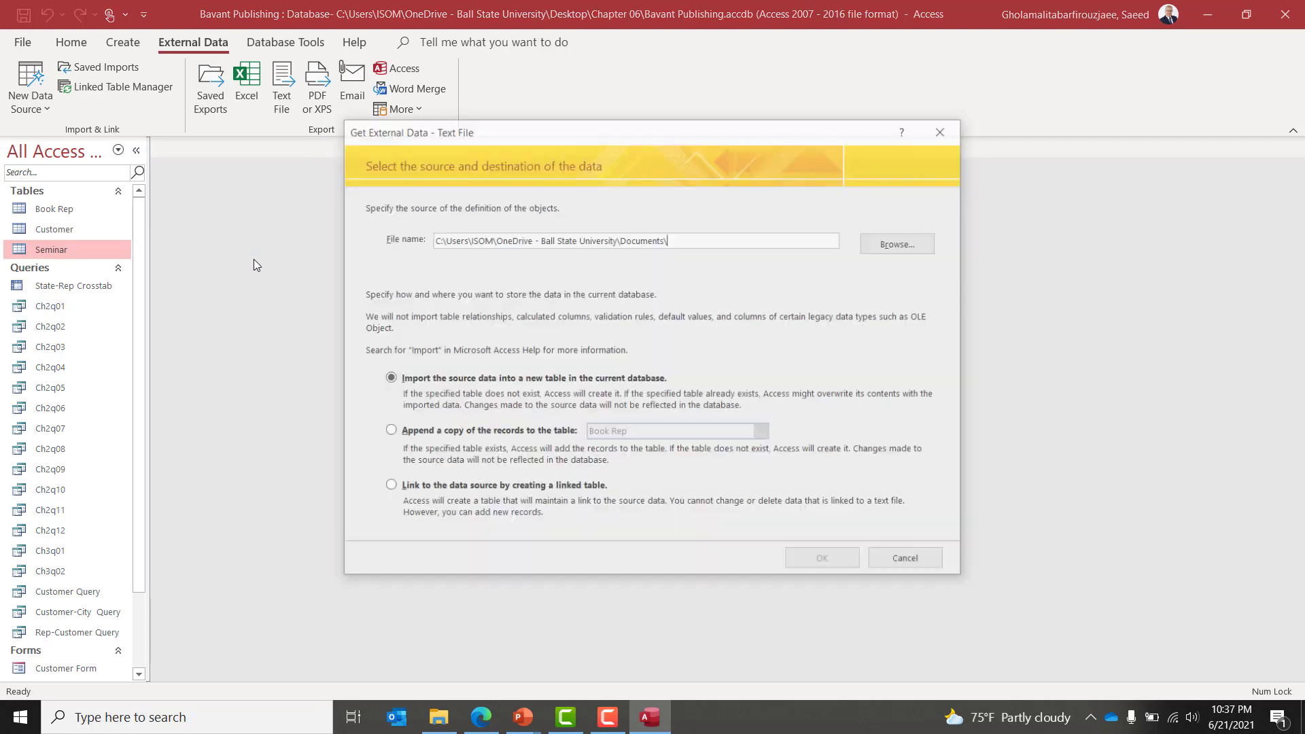
pyautogui.click(902, 241)
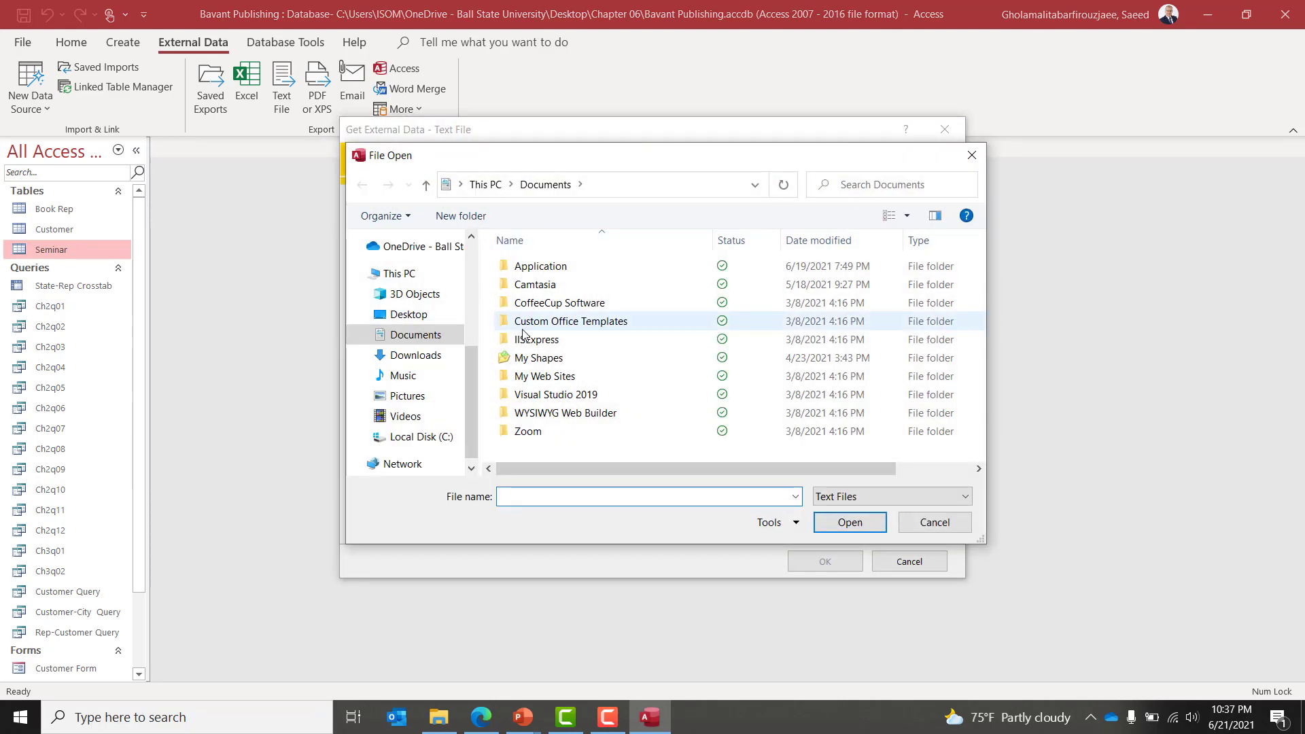
pyautogui.click(422, 314)
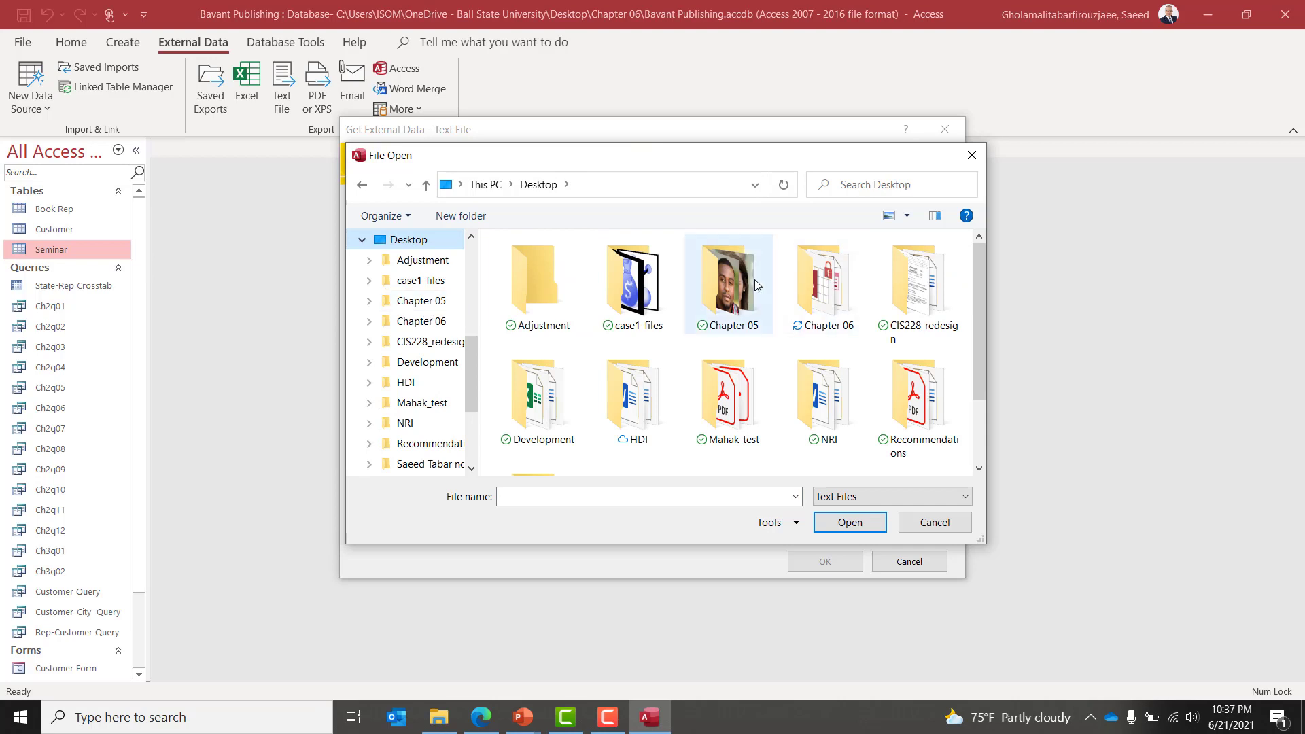
pyautogui.doubleClick(830, 277)
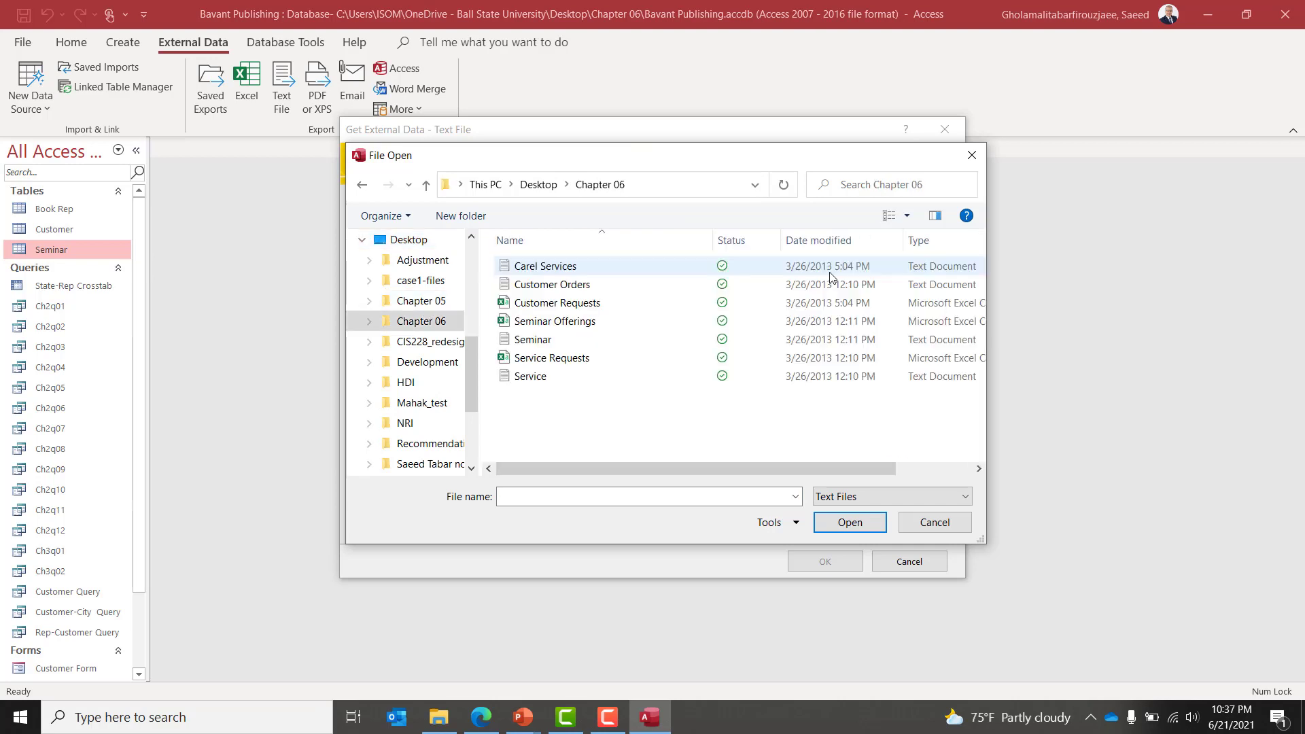
pyautogui.doubleClick(563, 322)
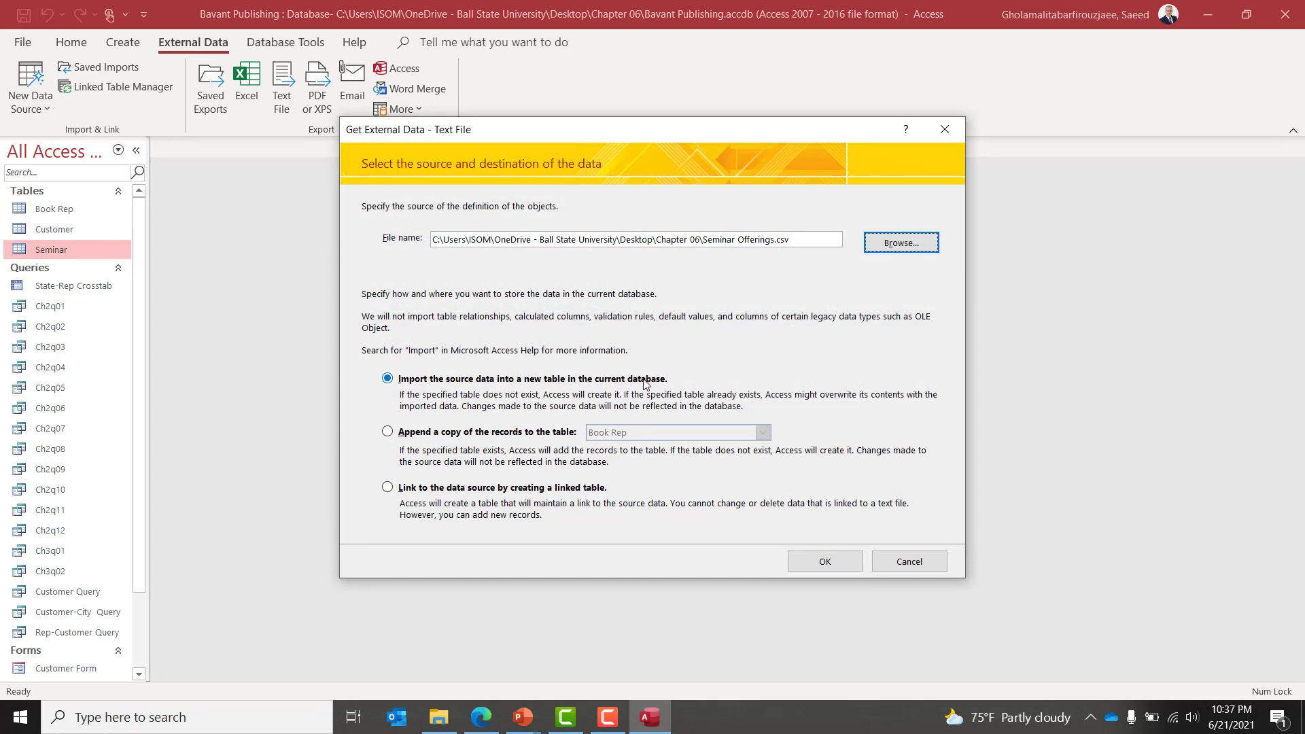
pyautogui.click(810, 564)
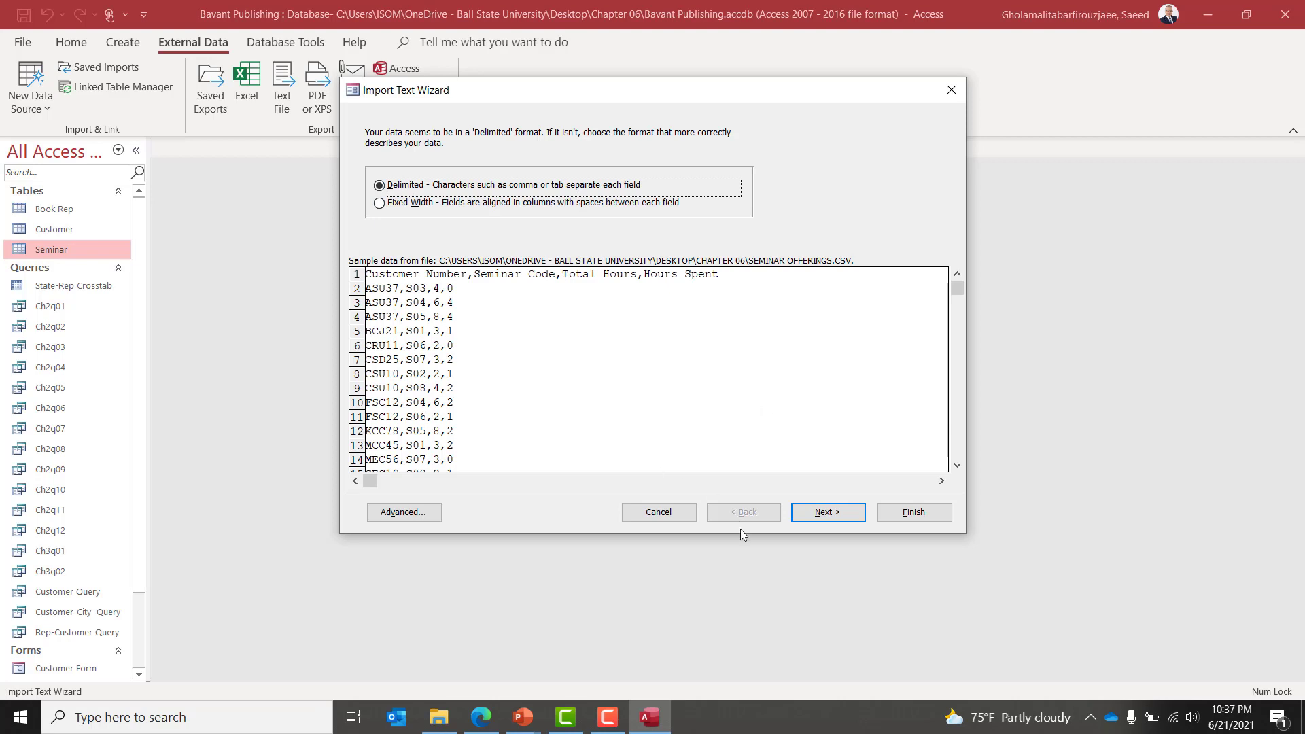
# Keep the delimited format with comma separators, mark the first row as containing field names, and accept the default field options.
pyautogui.click(816, 513)
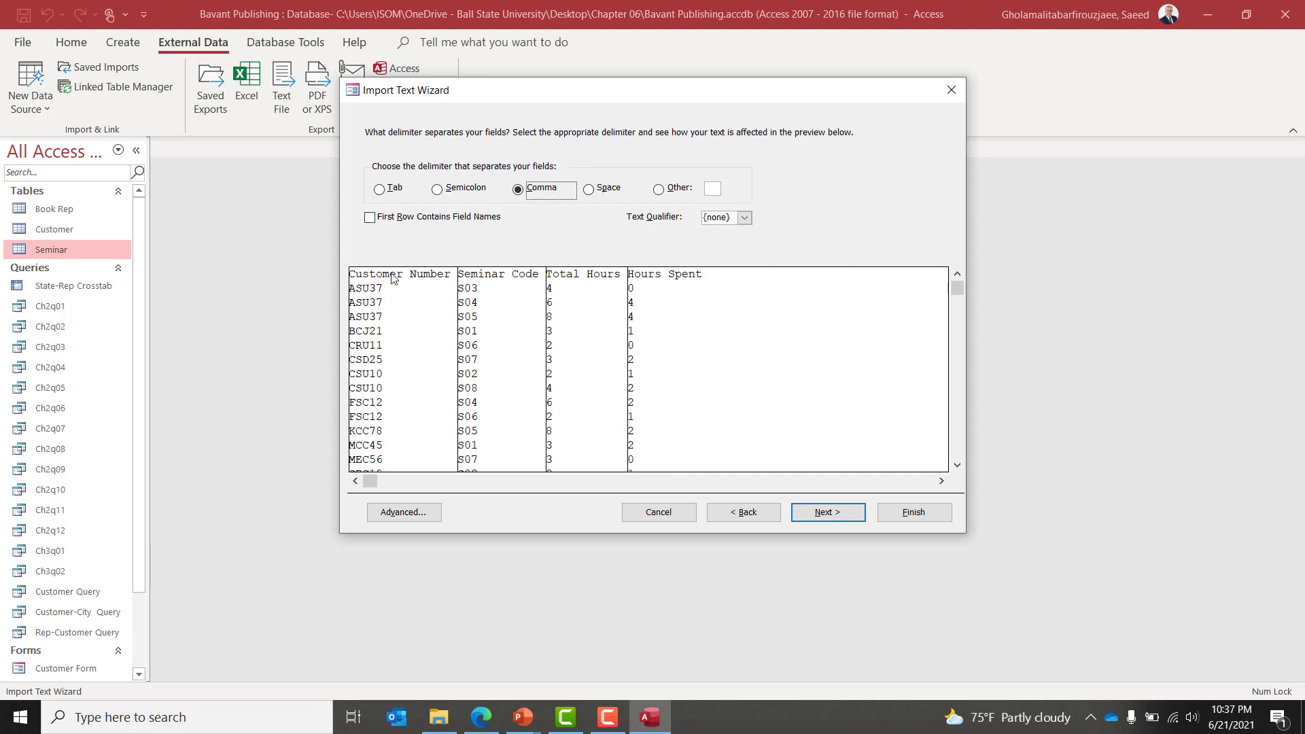
pyautogui.click(370, 218)
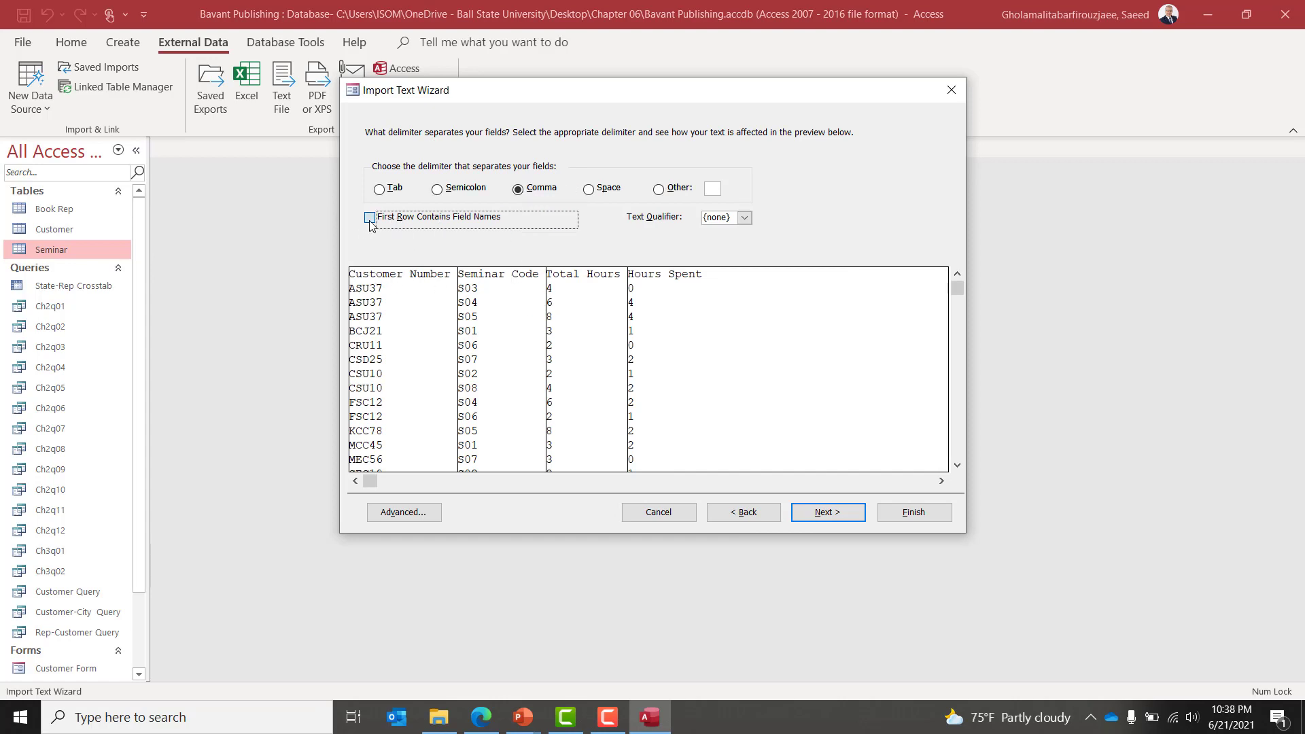
pyautogui.click(840, 515)
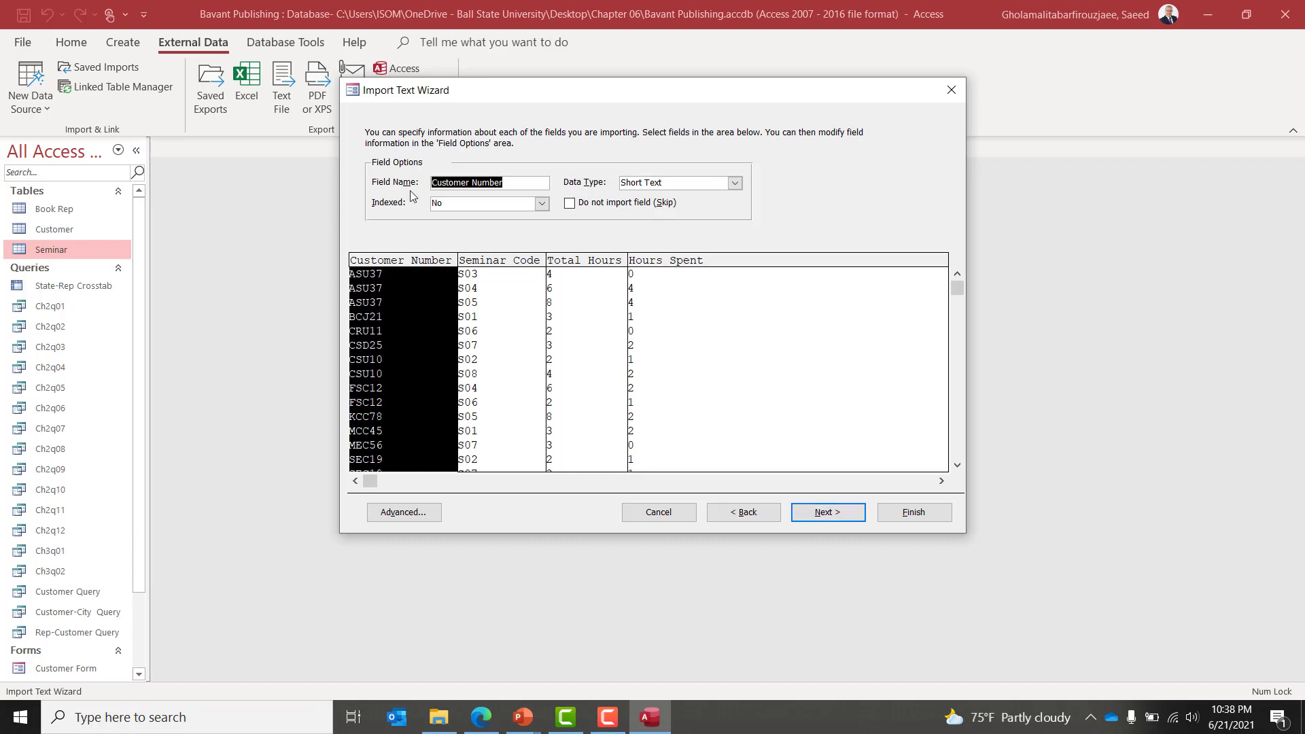
pyautogui.click(837, 520)
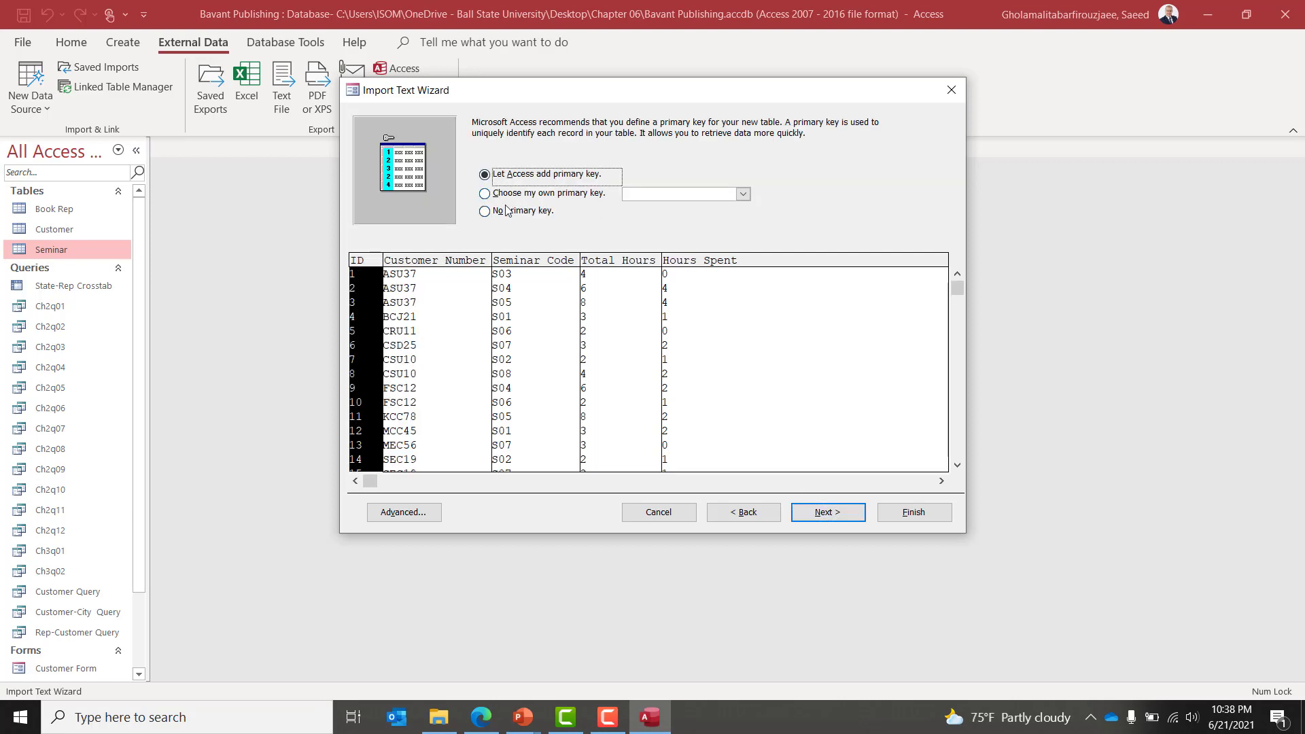
pyautogui.click(542, 195)
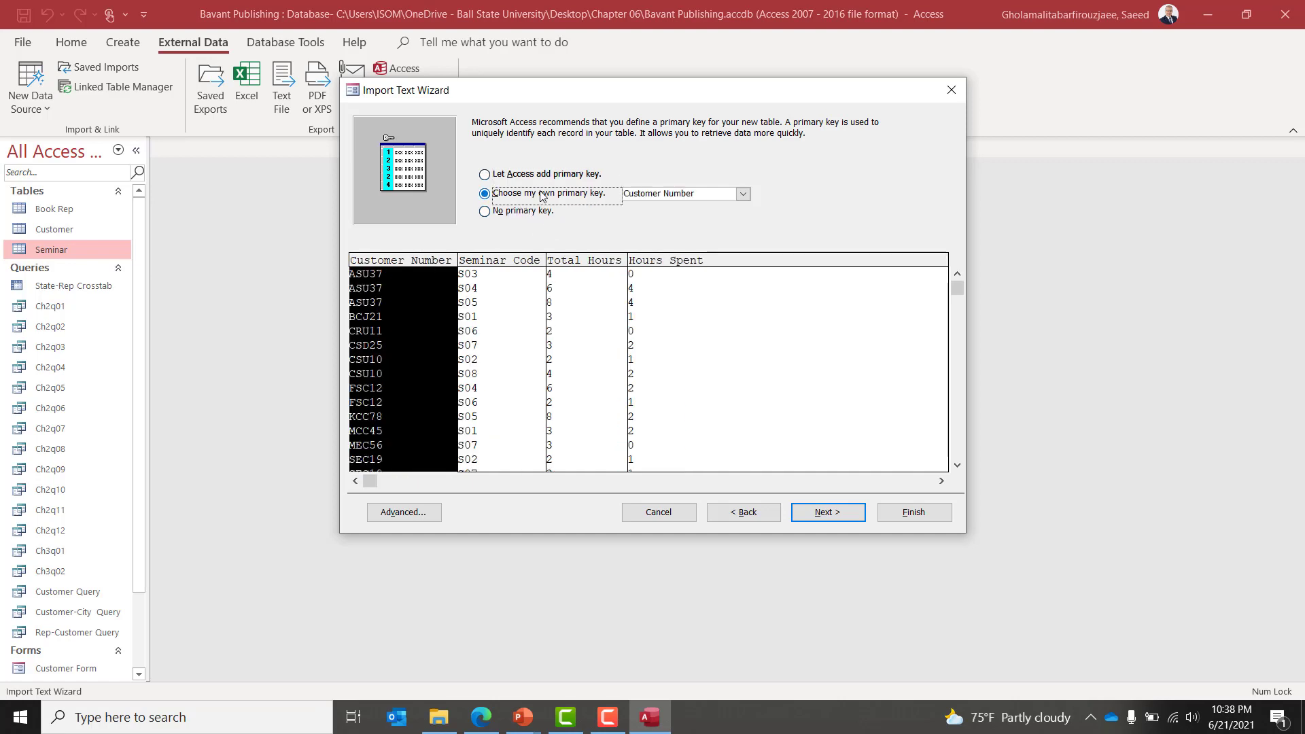
pyautogui.click(743, 195)
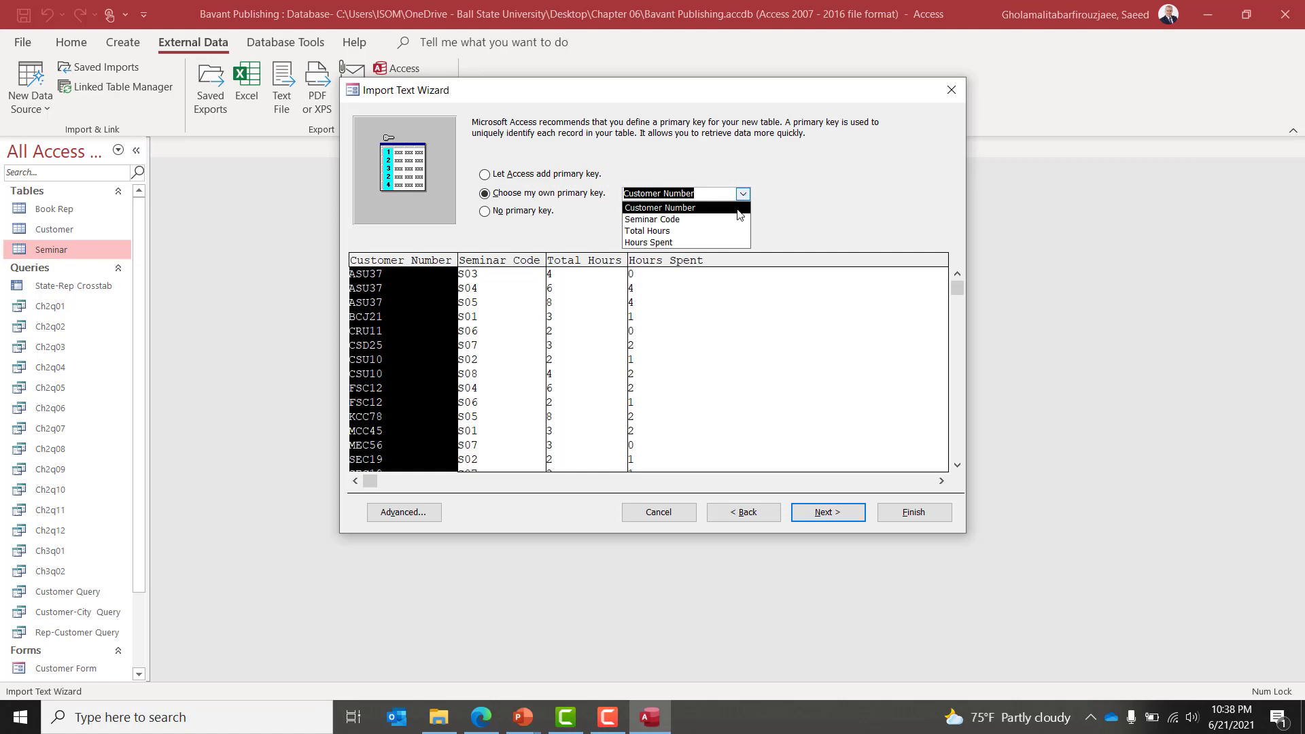
pyautogui.click(794, 151)
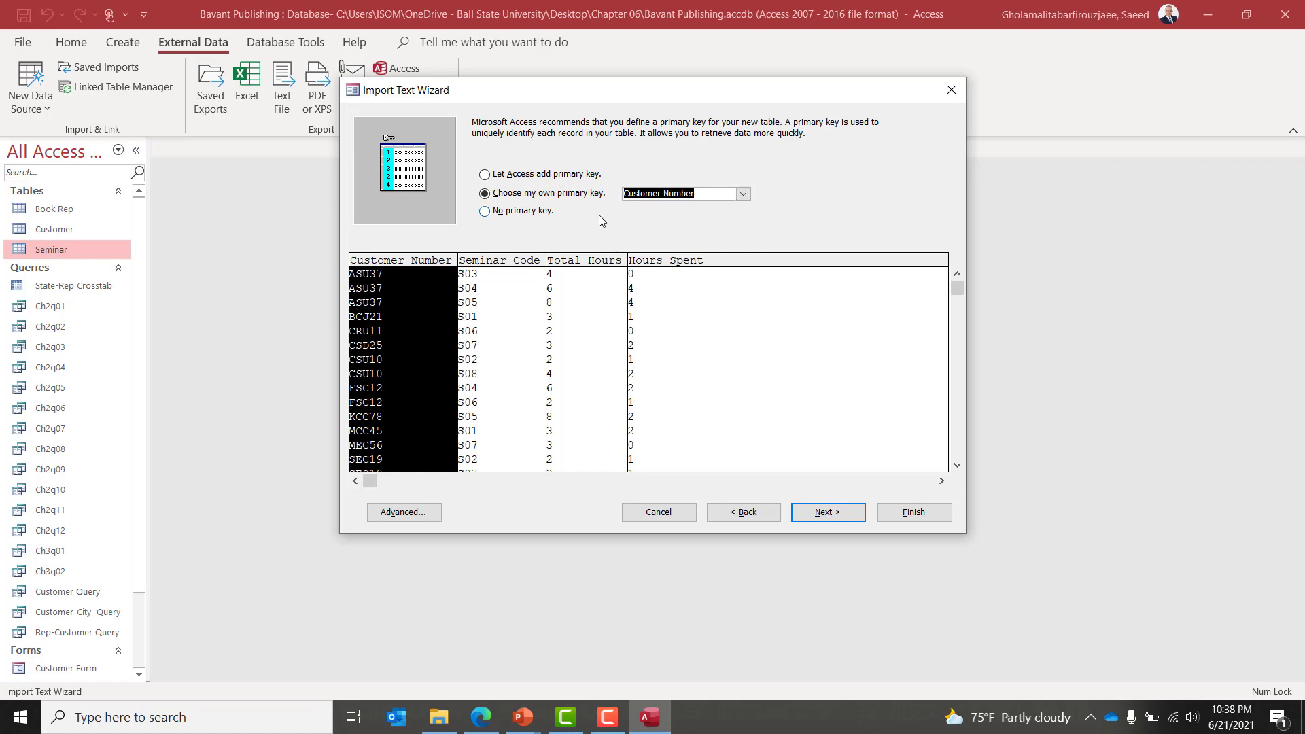
pyautogui.click(523, 174)
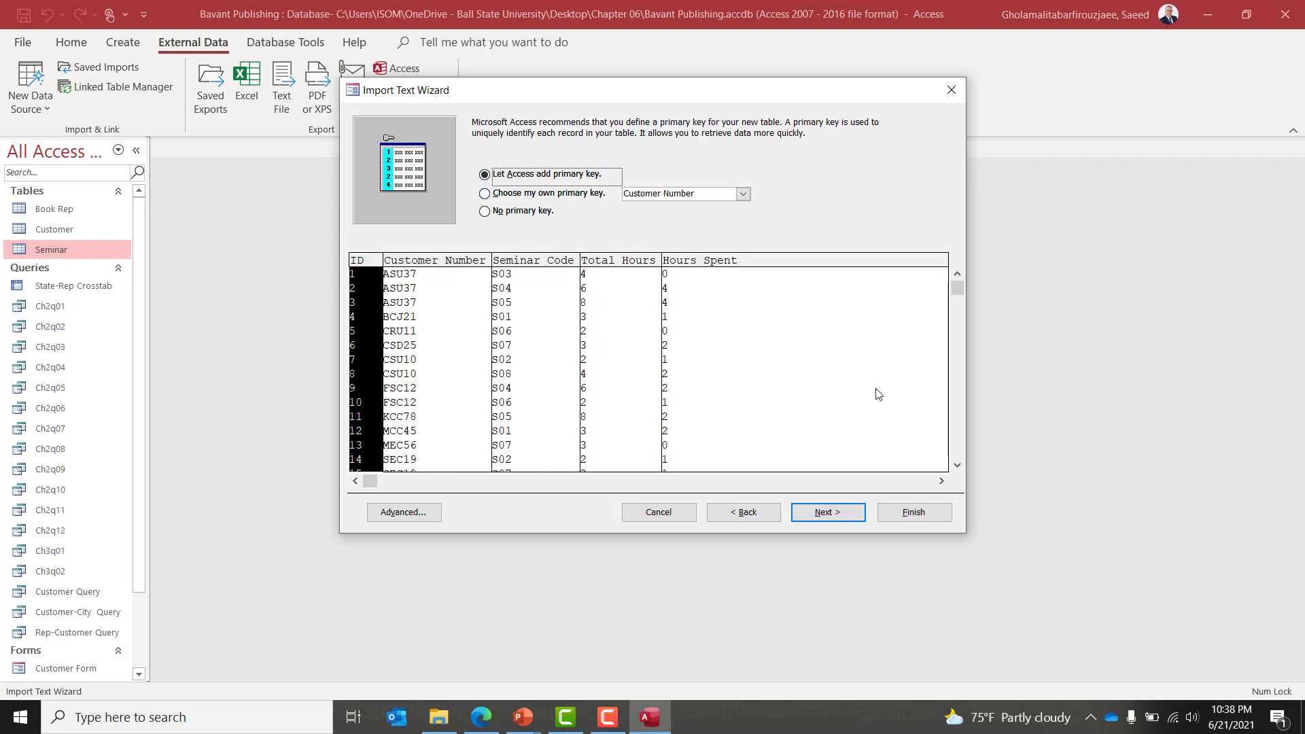
# Keep the Access-added primary key, import the data into the Seminar Offerings table, and finish without saving the import steps.
pyautogui.click(828, 513)
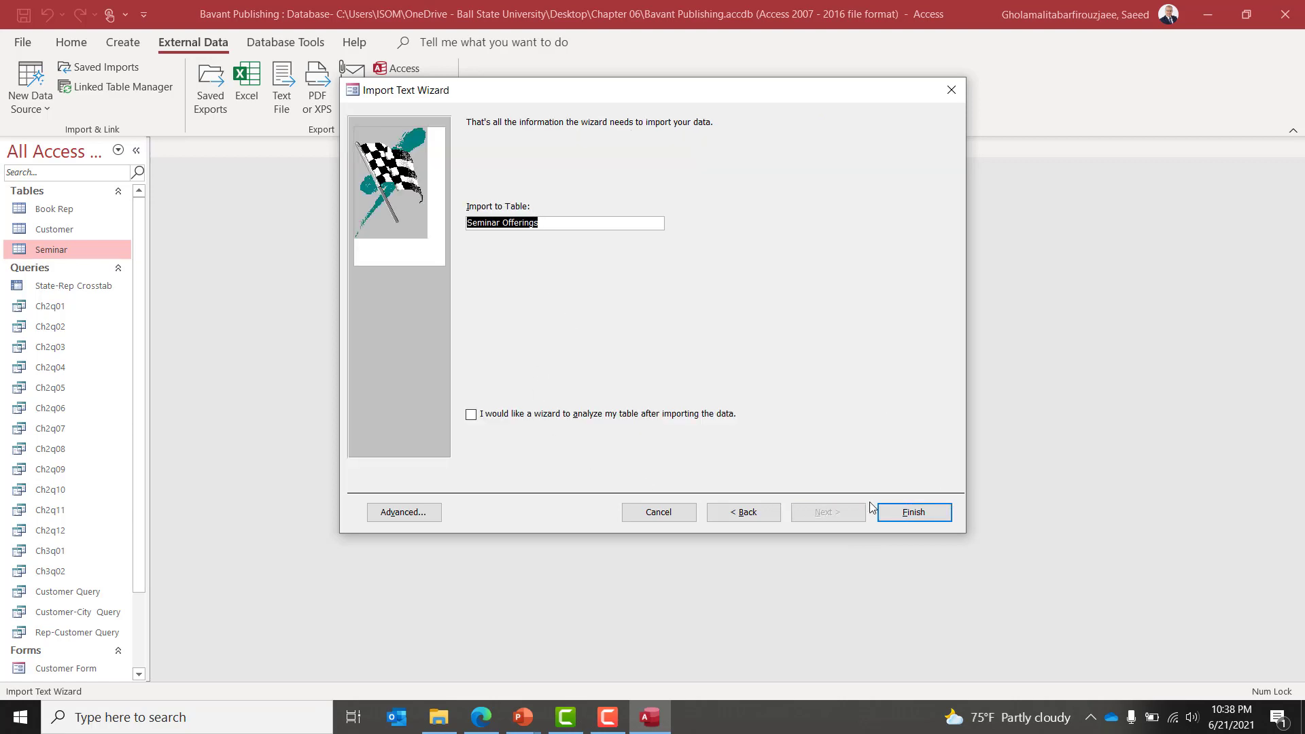
pyautogui.click(915, 518)
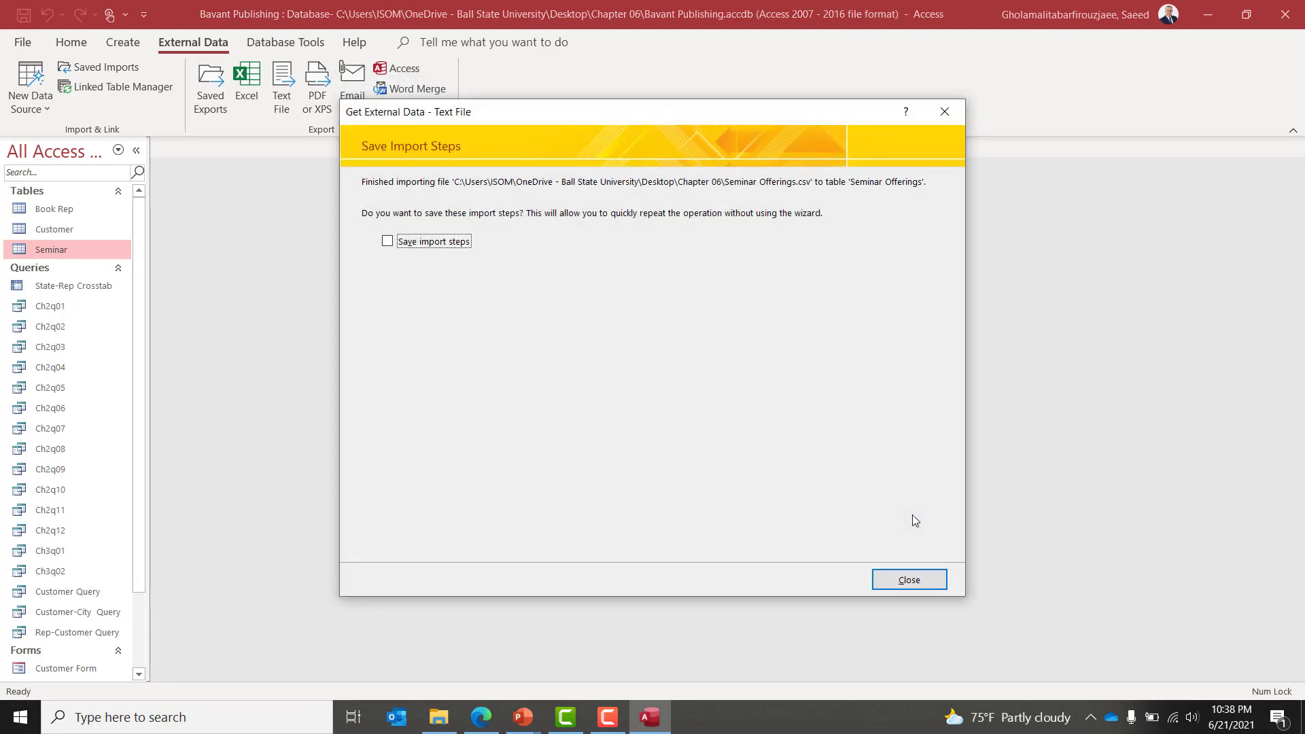
pyautogui.click(929, 587)
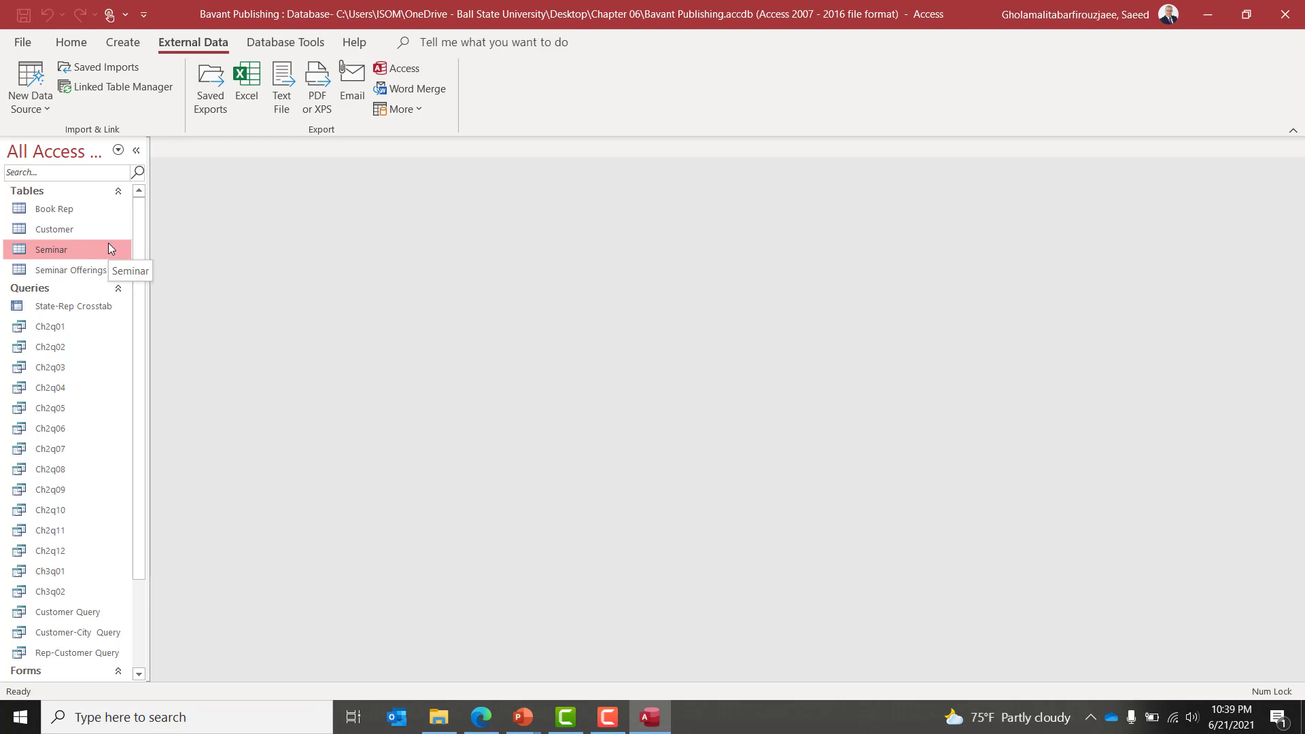
# Open the Seminar Offerings table in Design View and permanently delete its ID field along with the primary key.
pyautogui.doubleClick(86, 272)
pyautogui.rightClick(86, 272)
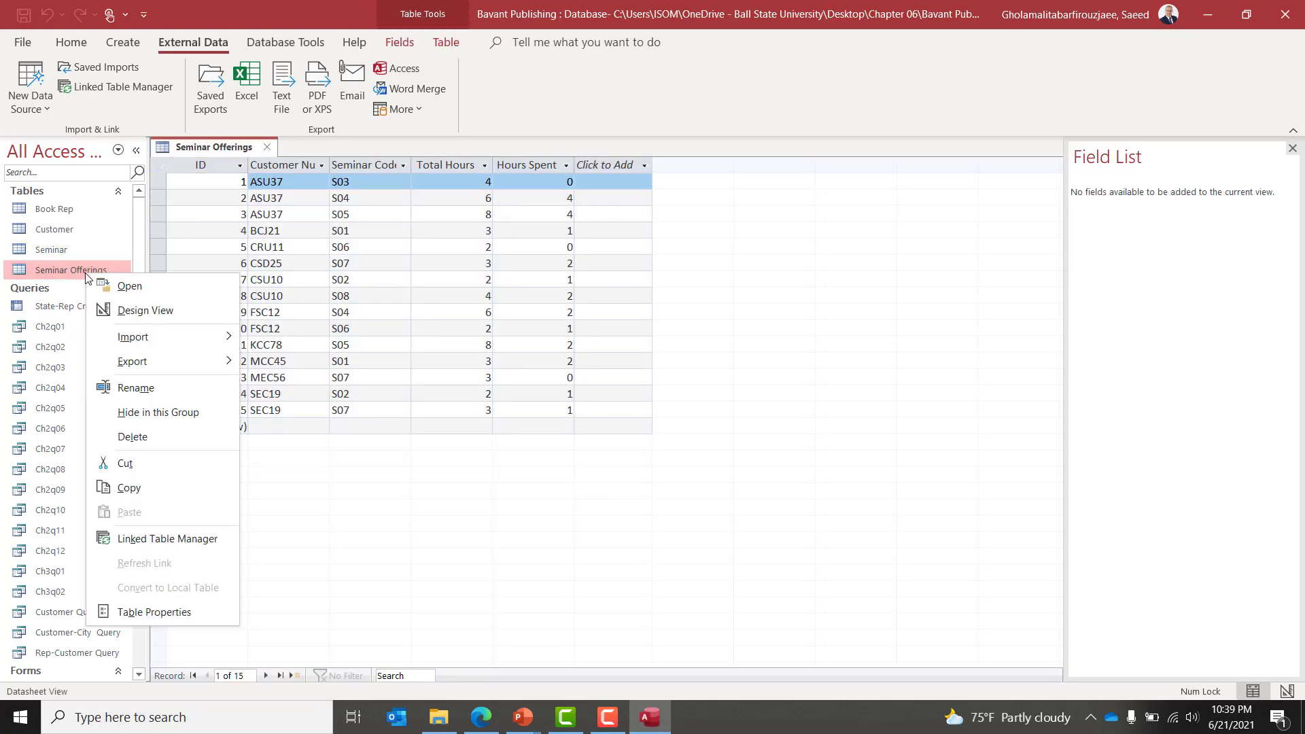
pyautogui.click(146, 309)
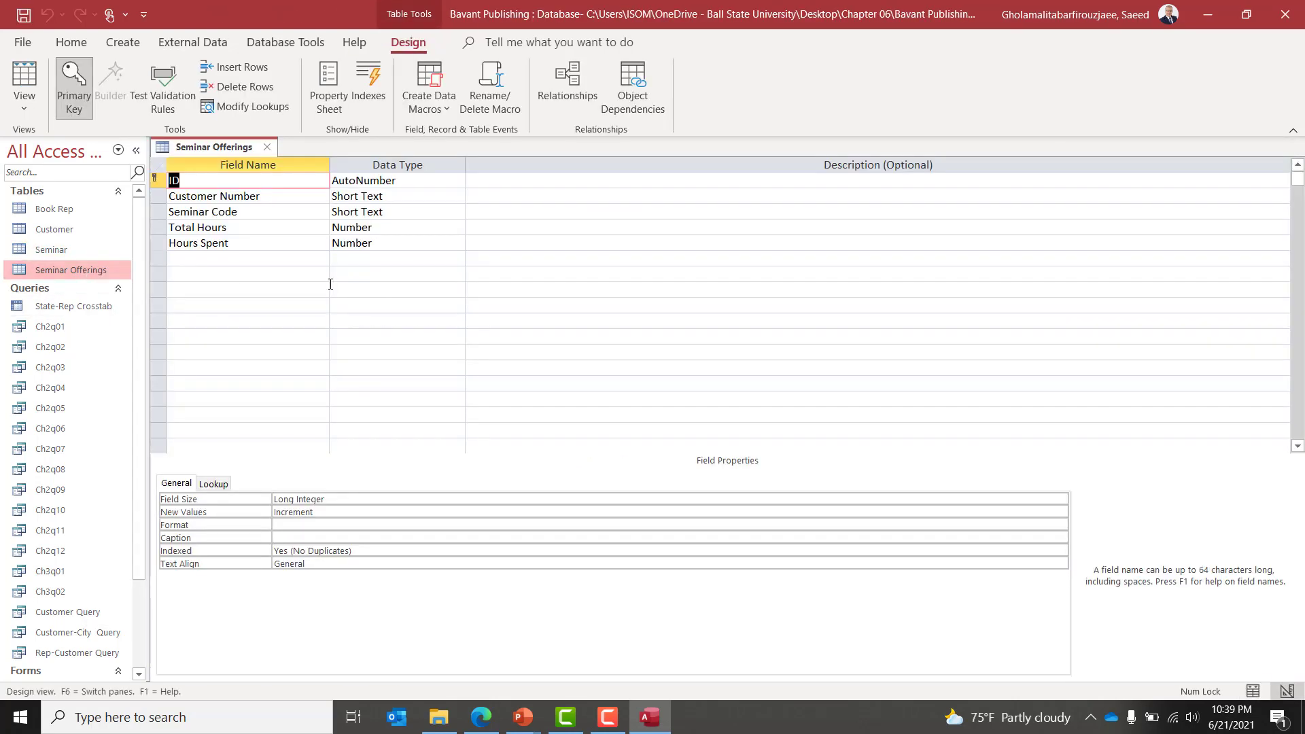
pyautogui.click(160, 181)
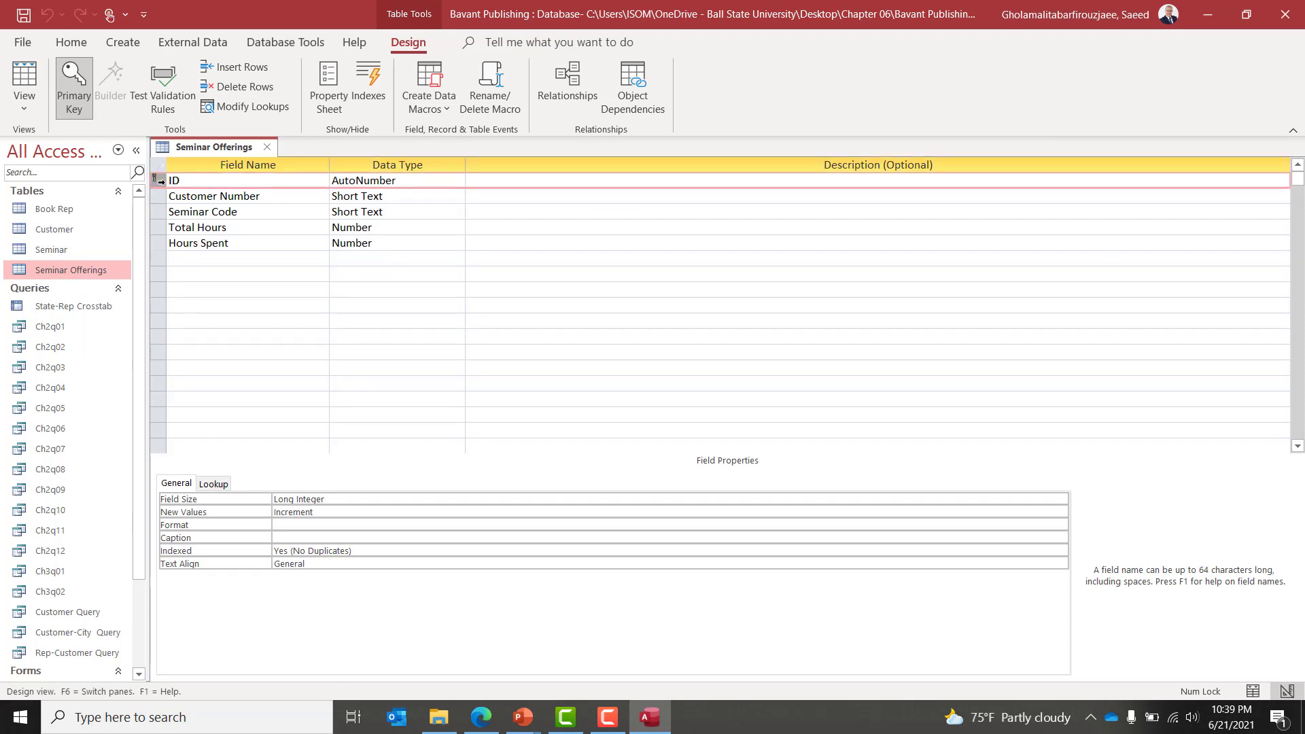
pyautogui.press('Delete')
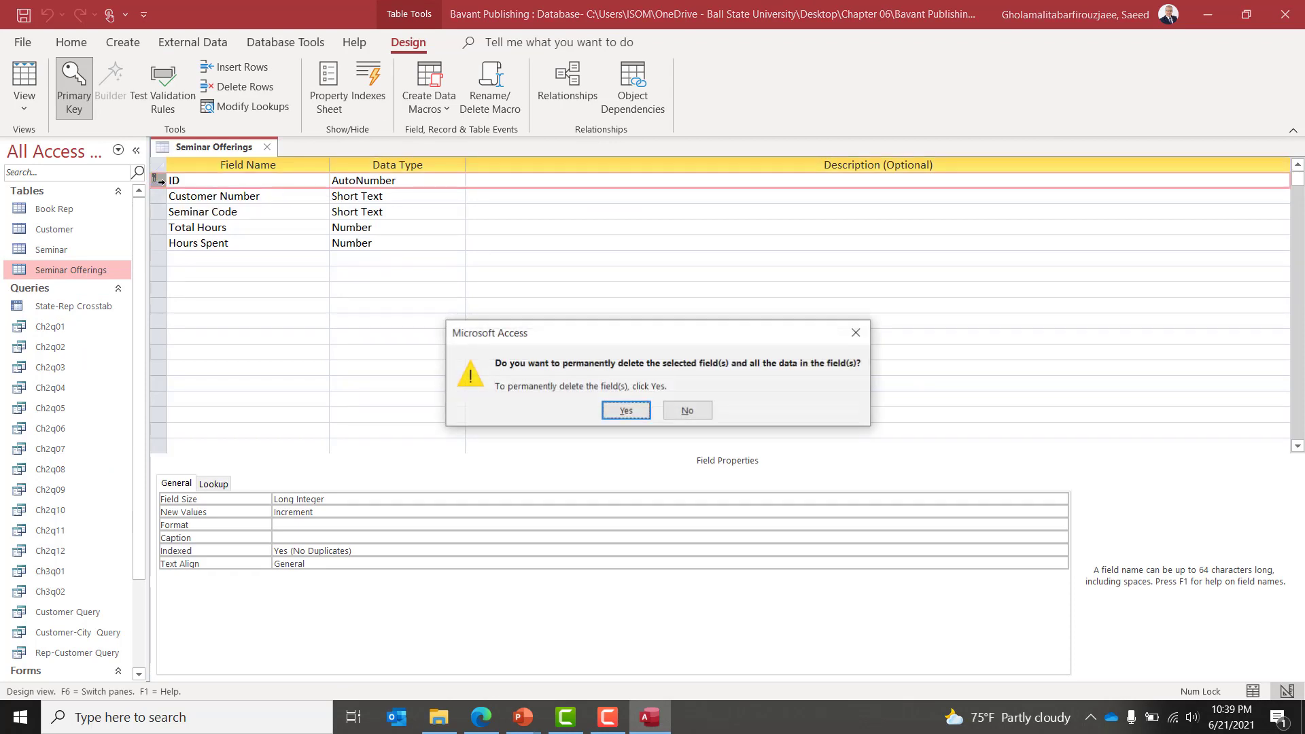
pyautogui.press('Return')
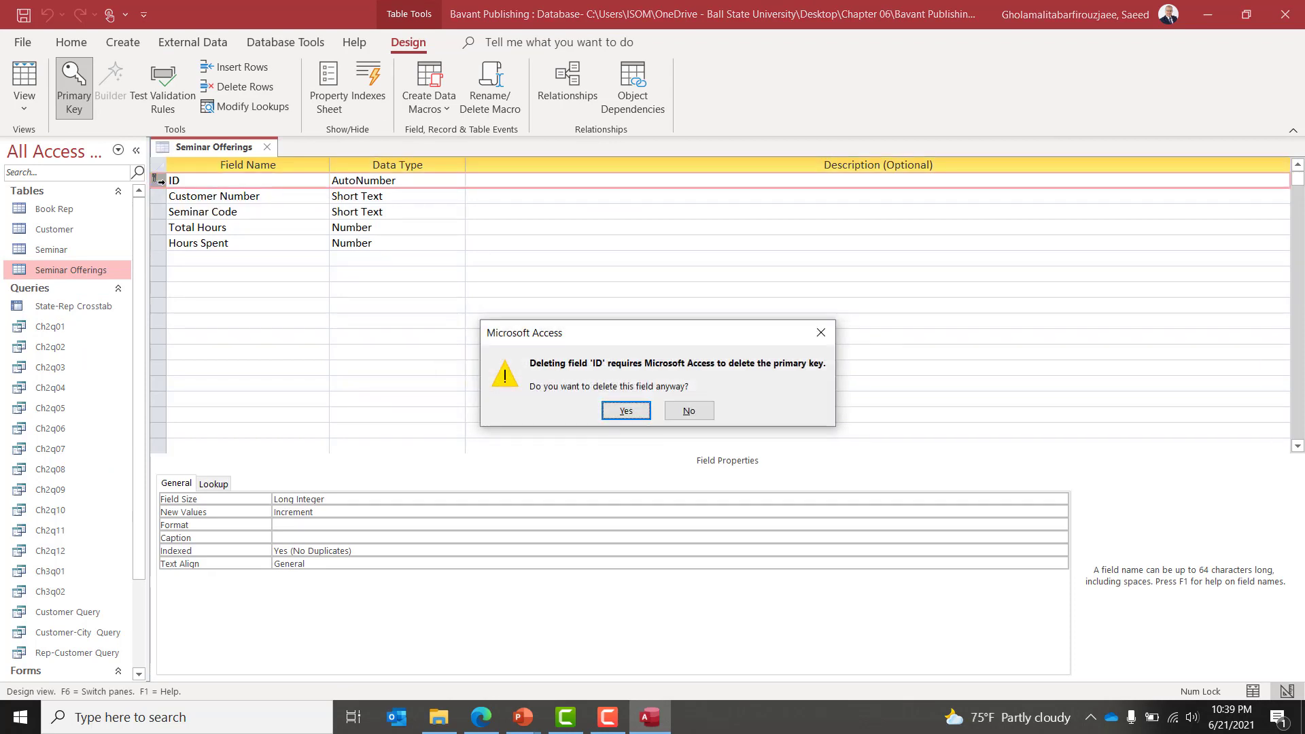
pyautogui.press('Return')
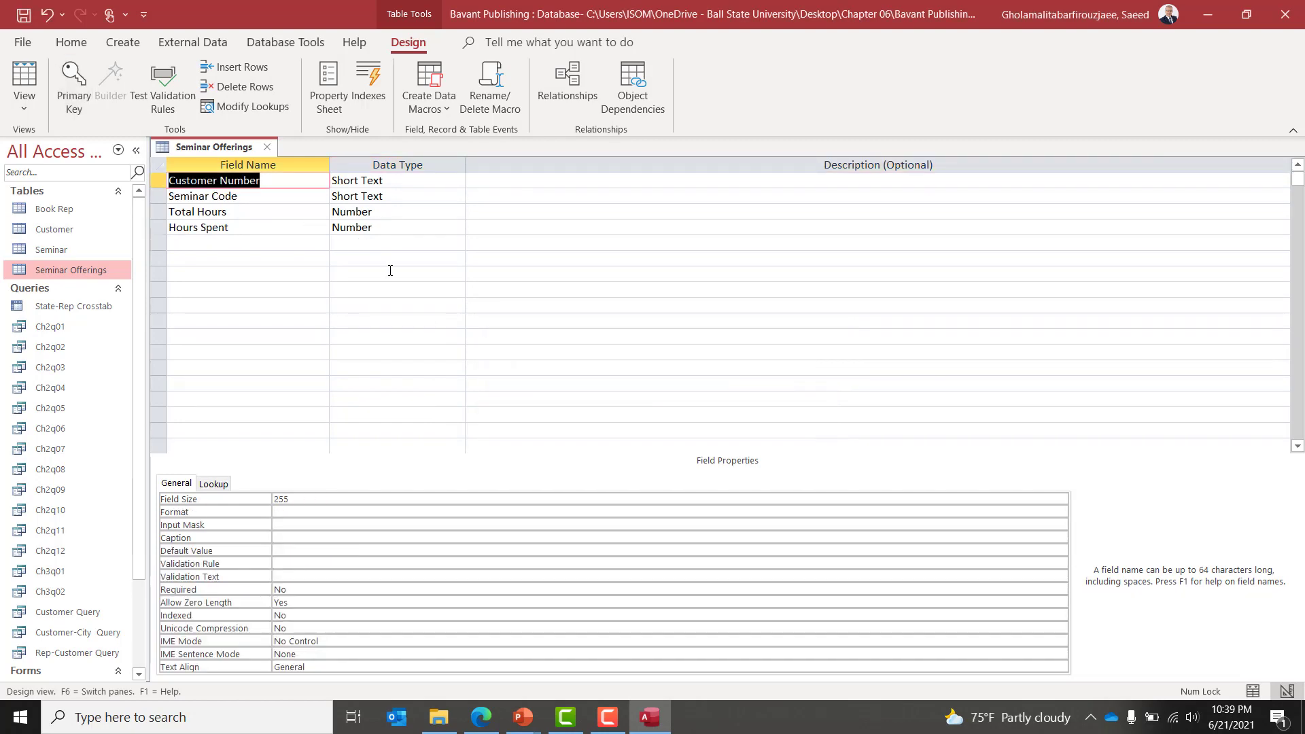
# Review the Seminar Offerings structure in Table 6–2a of the e-textbook in the browser, and return to Access.
pyautogui.hotkey('alt', 'Tab')
pyautogui.hotkey('alt', 'Tab')
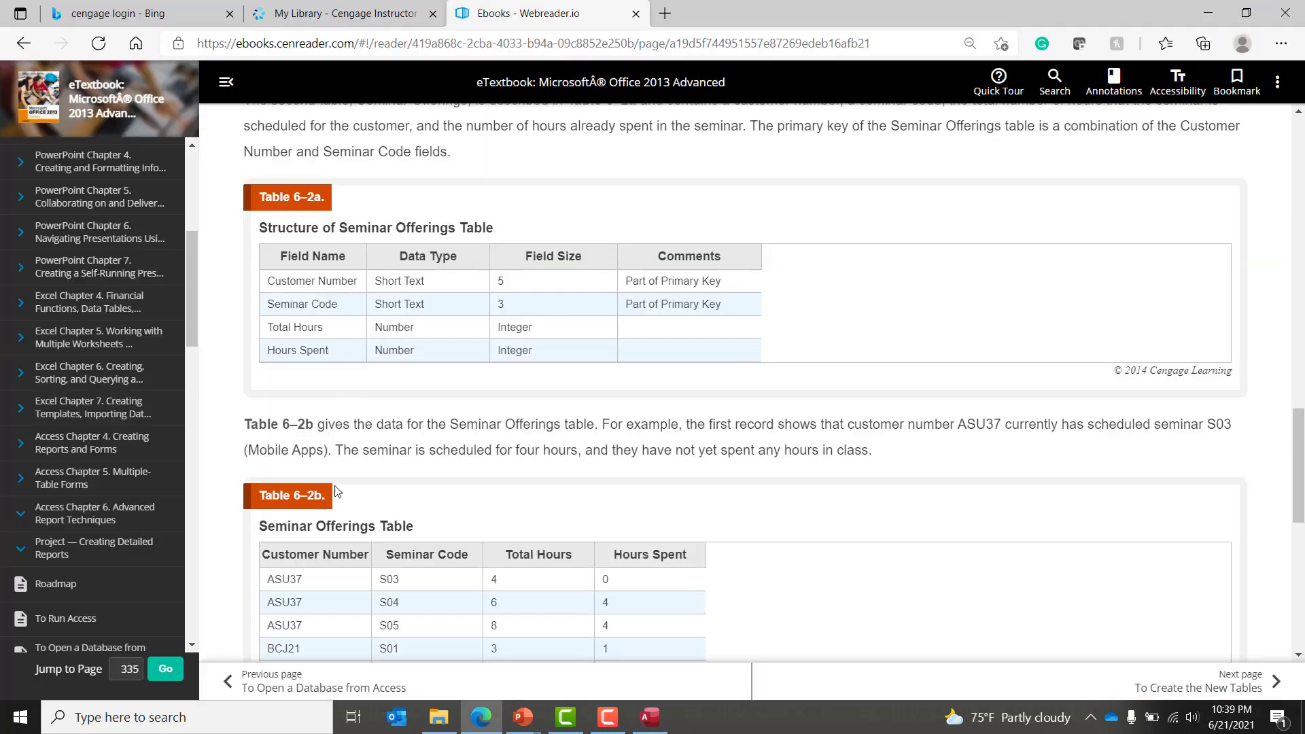
pyautogui.scroll(-1, 556, 515)
pyautogui.scroll(1, 556, 516)
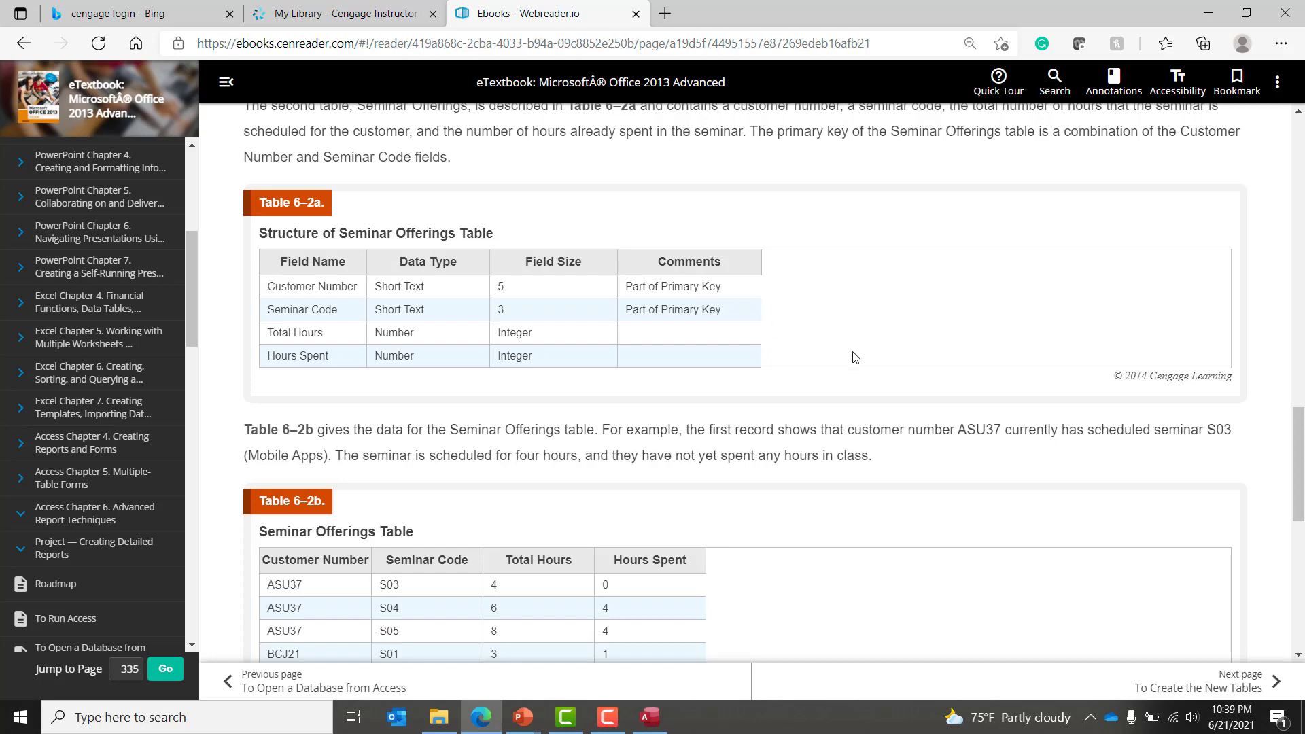
pyautogui.hotkey('alt', 'Tab')
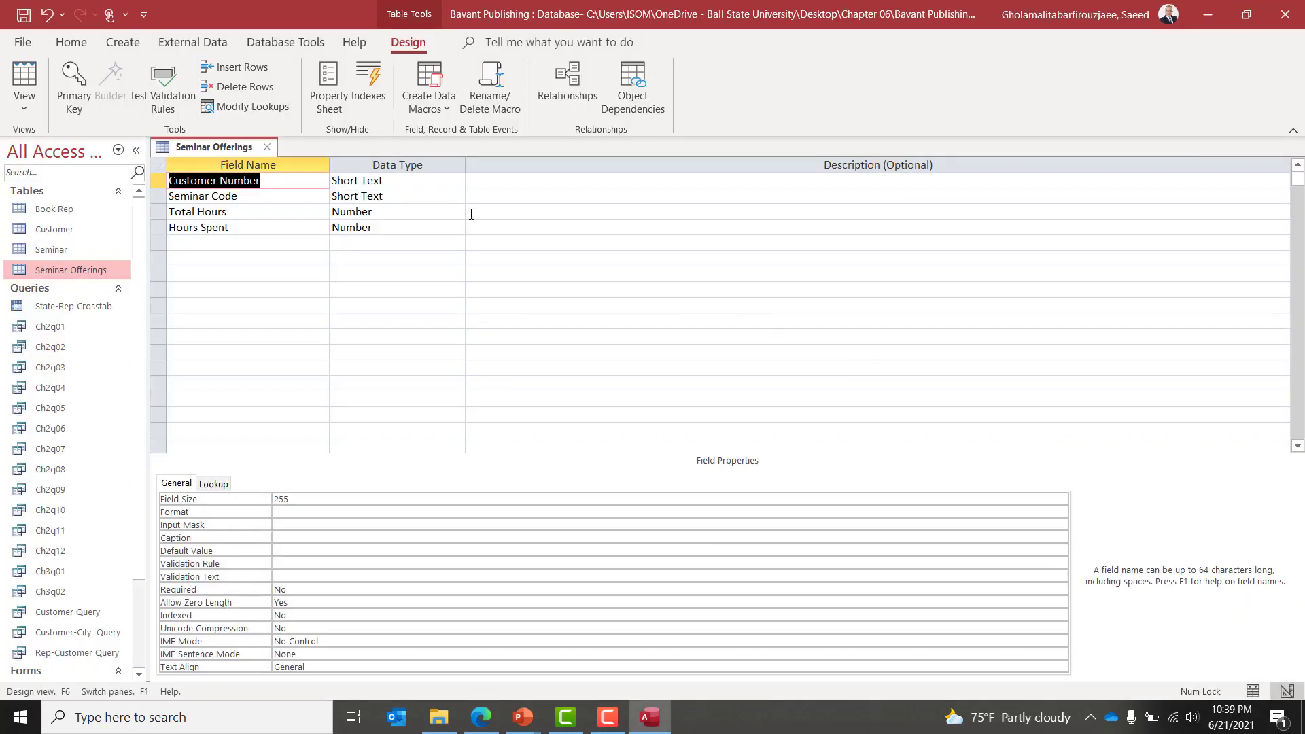
# Make Customer Number and Seminar Code the combined primary key, save the table, and display the Seminar Offerings datasheet.
pyautogui.click(155, 183)
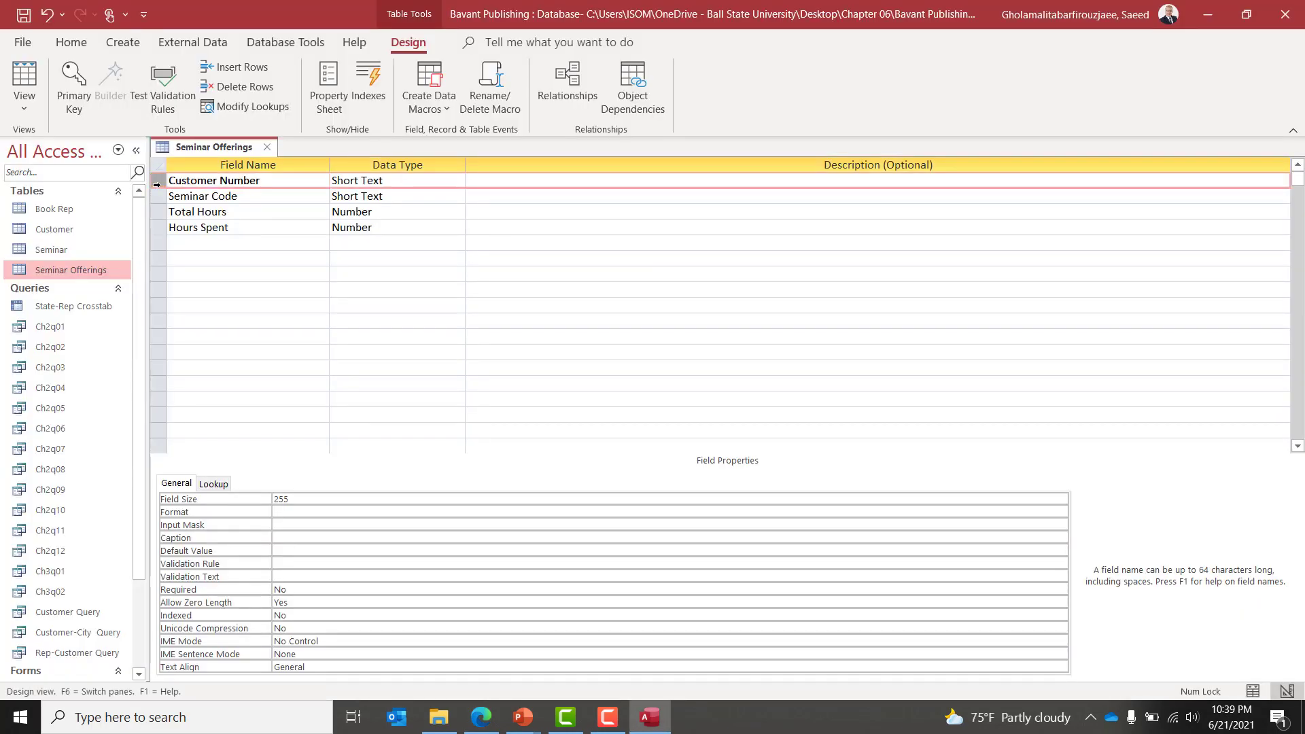
pyautogui.hotkey('shift', 'Down')
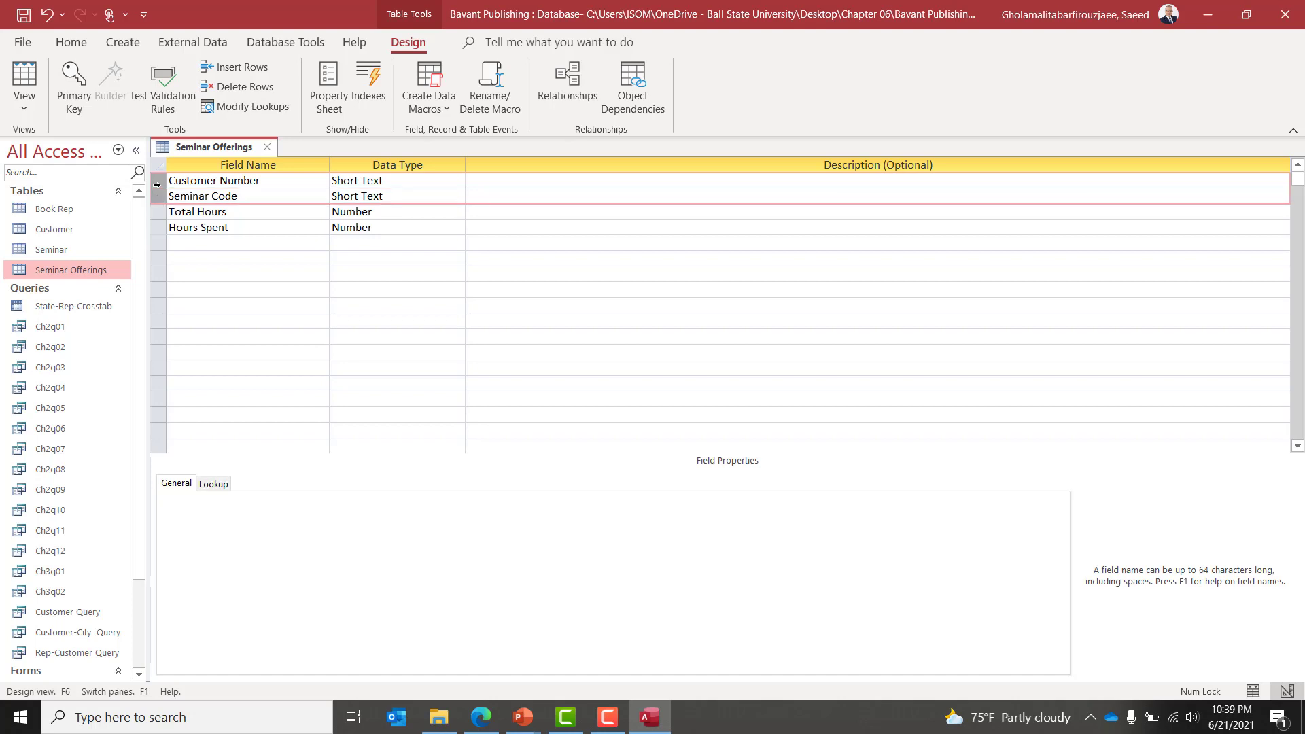
pyautogui.click(75, 104)
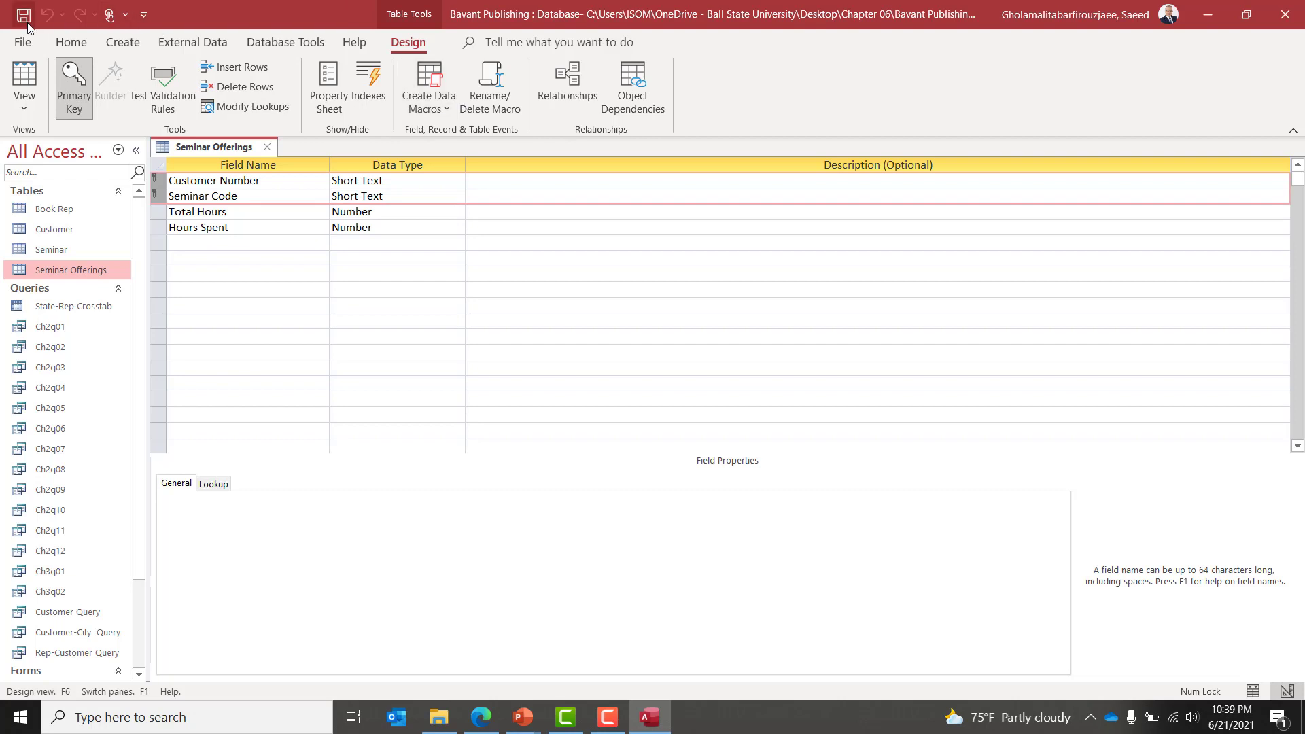
pyautogui.doubleClick(85, 269)
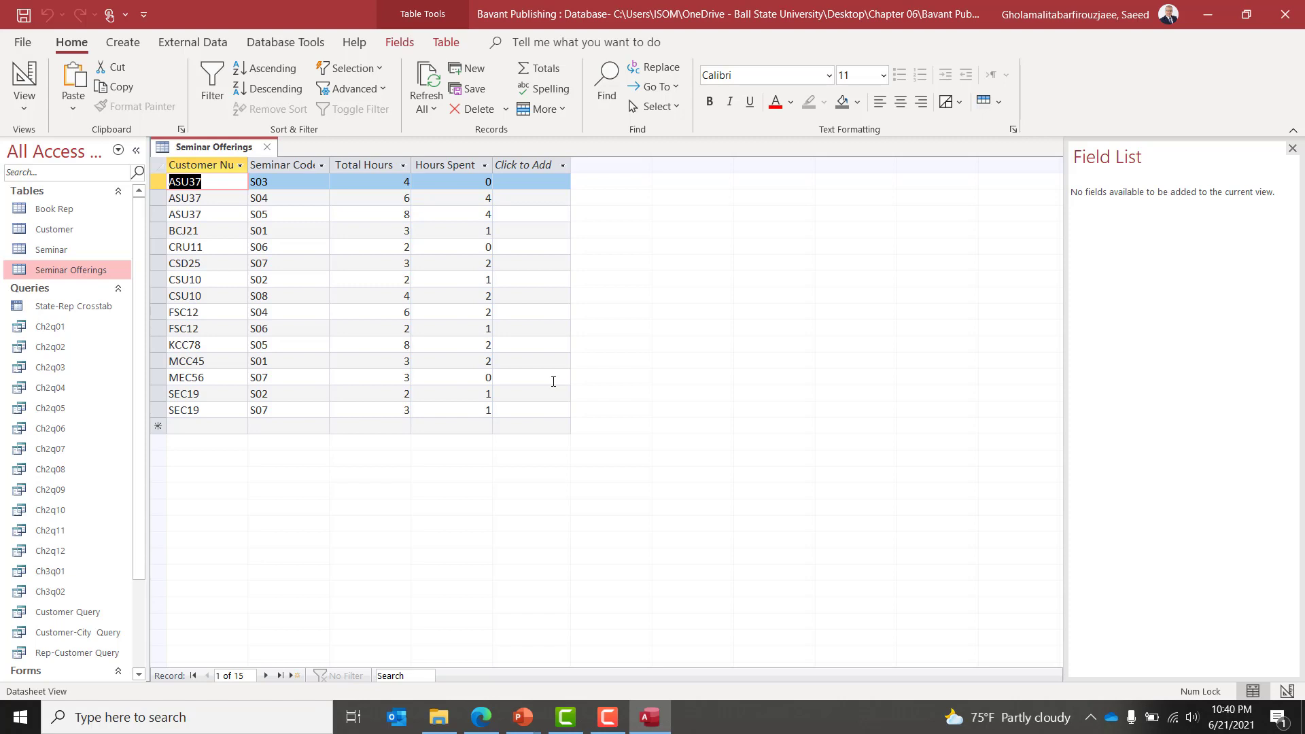
pyautogui.click(60, 251)
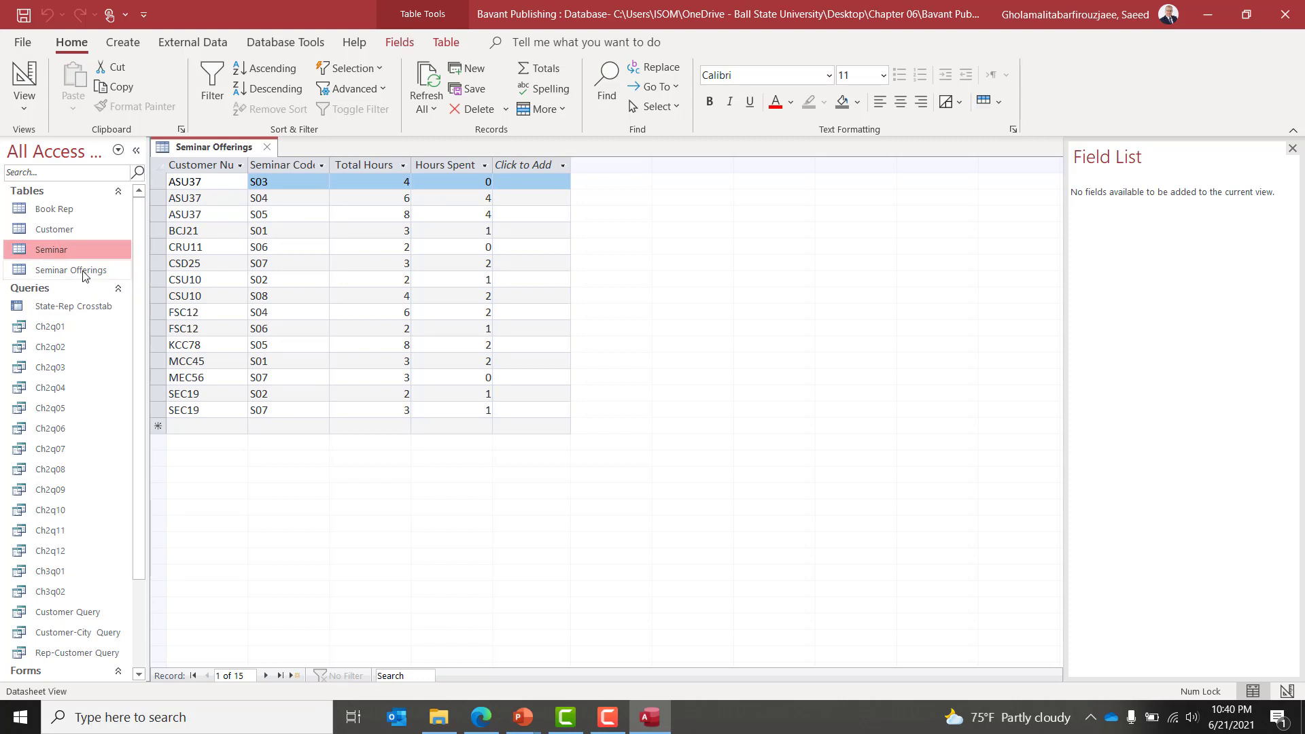
pyautogui.click(83, 272)
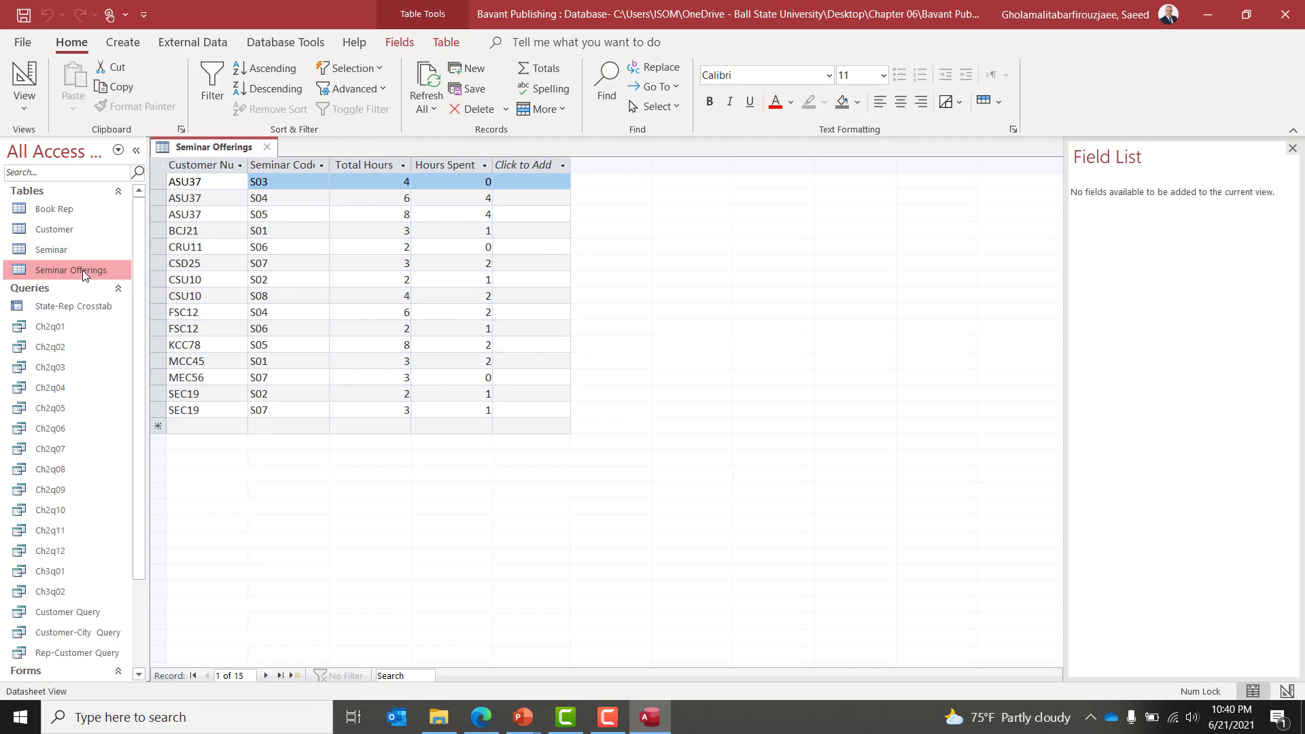
pyautogui.hotkey('alt', 'Tab')
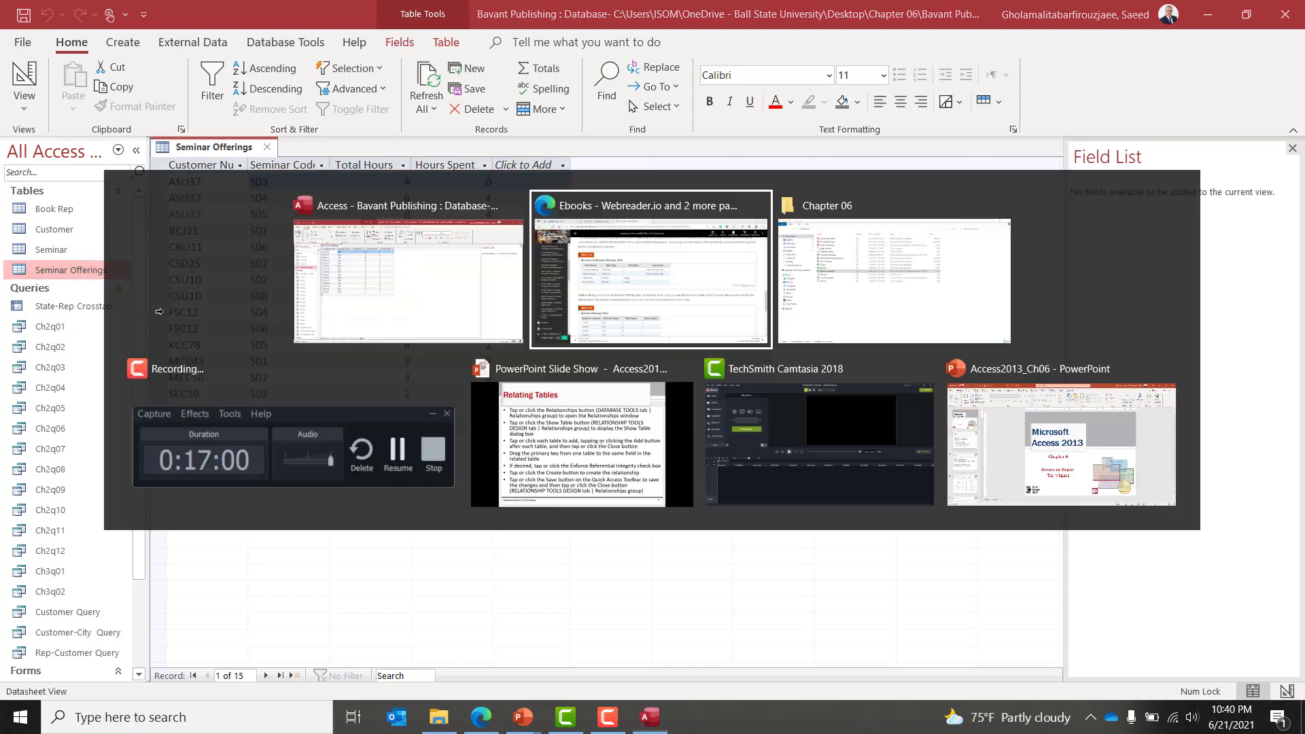
pyautogui.hotkey('alt', 'Tab')
pyautogui.hotkey('alt', 'Tab')
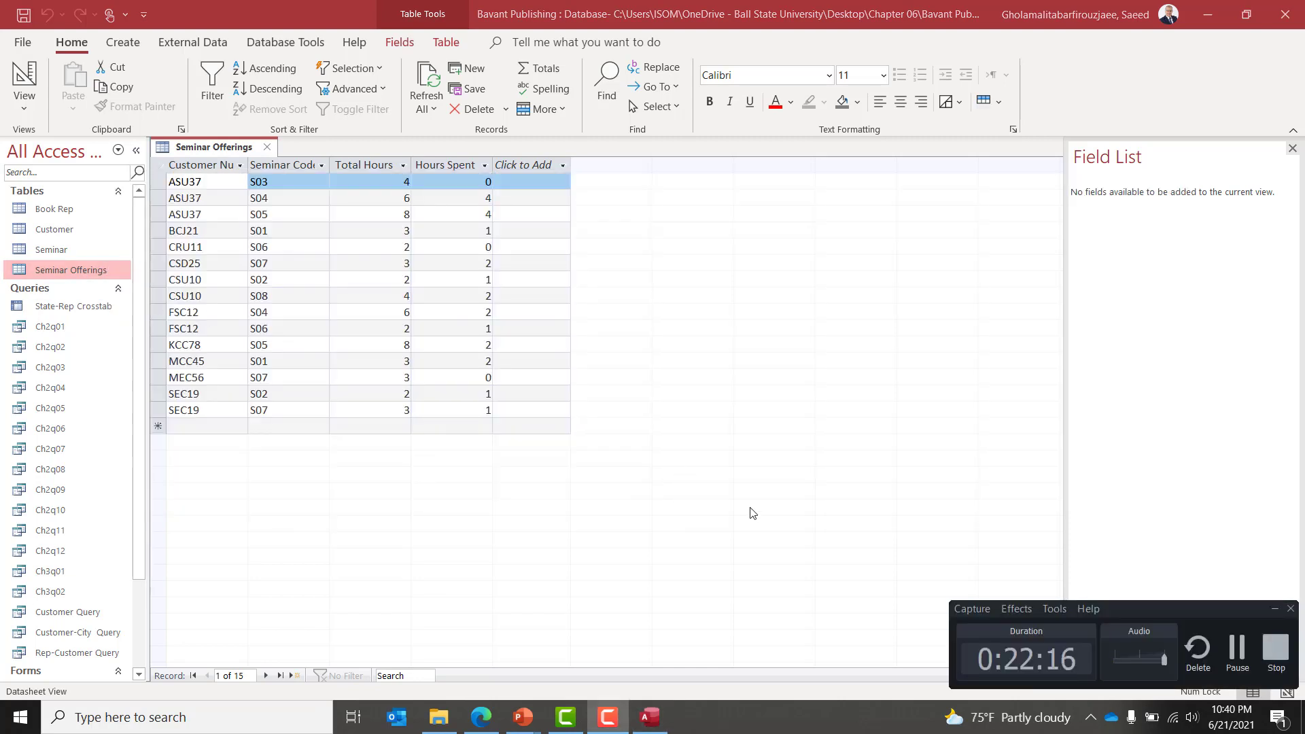
pyautogui.click(1238, 663)
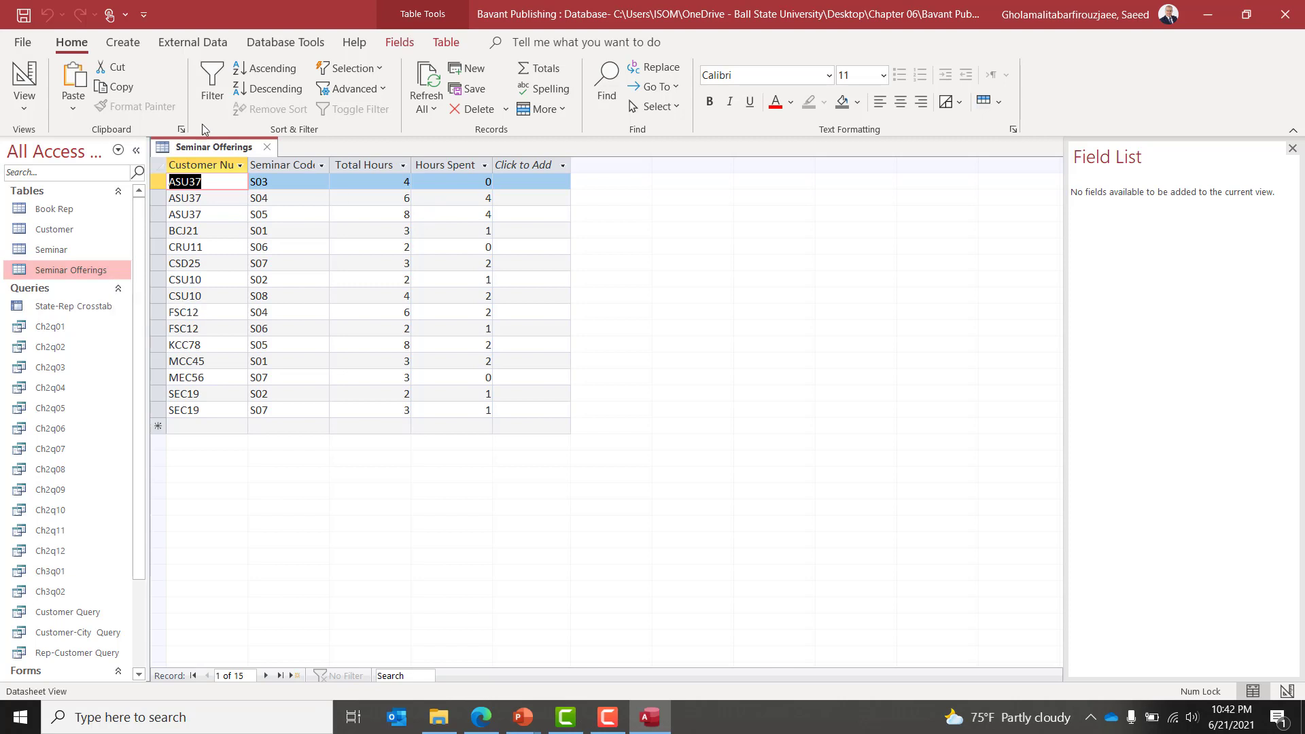
# Close the Seminar Offerings table, open the Relationships window, and add the Seminar Offerings and Seminar tables beside Customer.
pyautogui.click(267, 148)
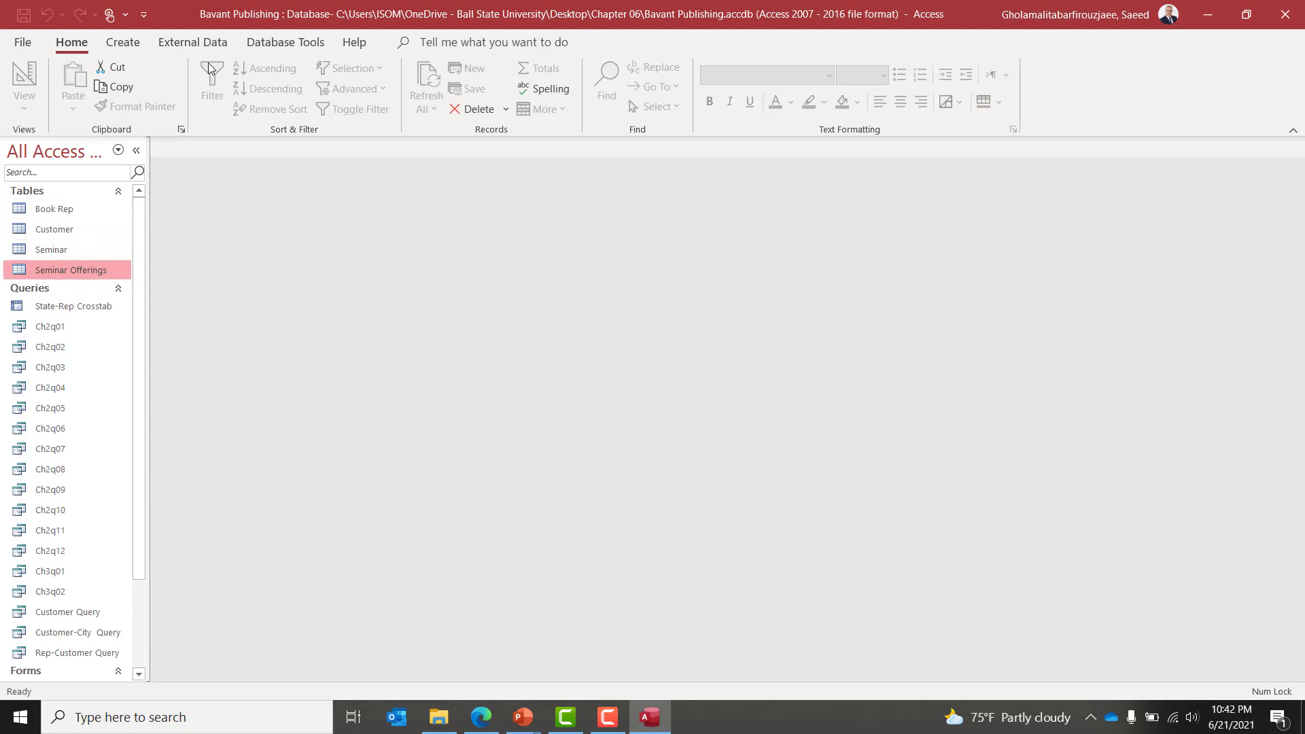
pyautogui.click(265, 44)
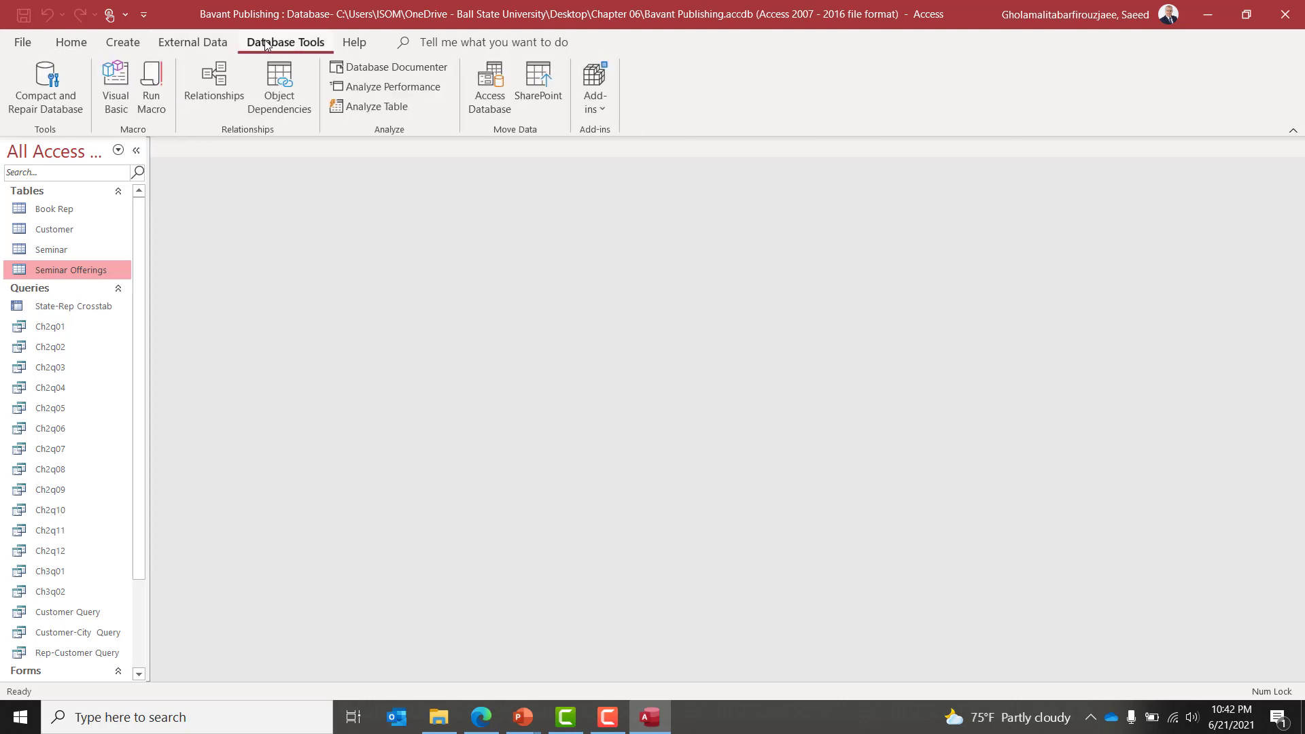
pyautogui.click(216, 80)
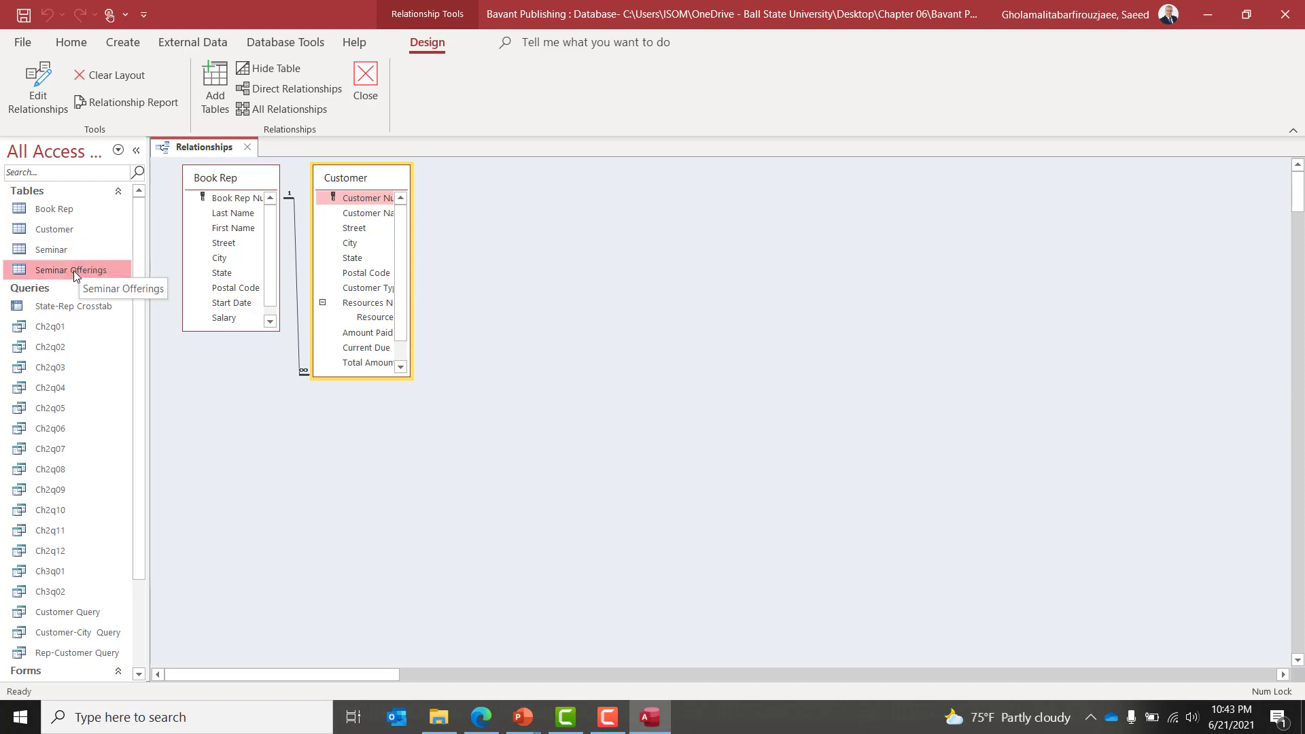
pyautogui.moveTo(73, 271); pyautogui.dragTo(518, 186)
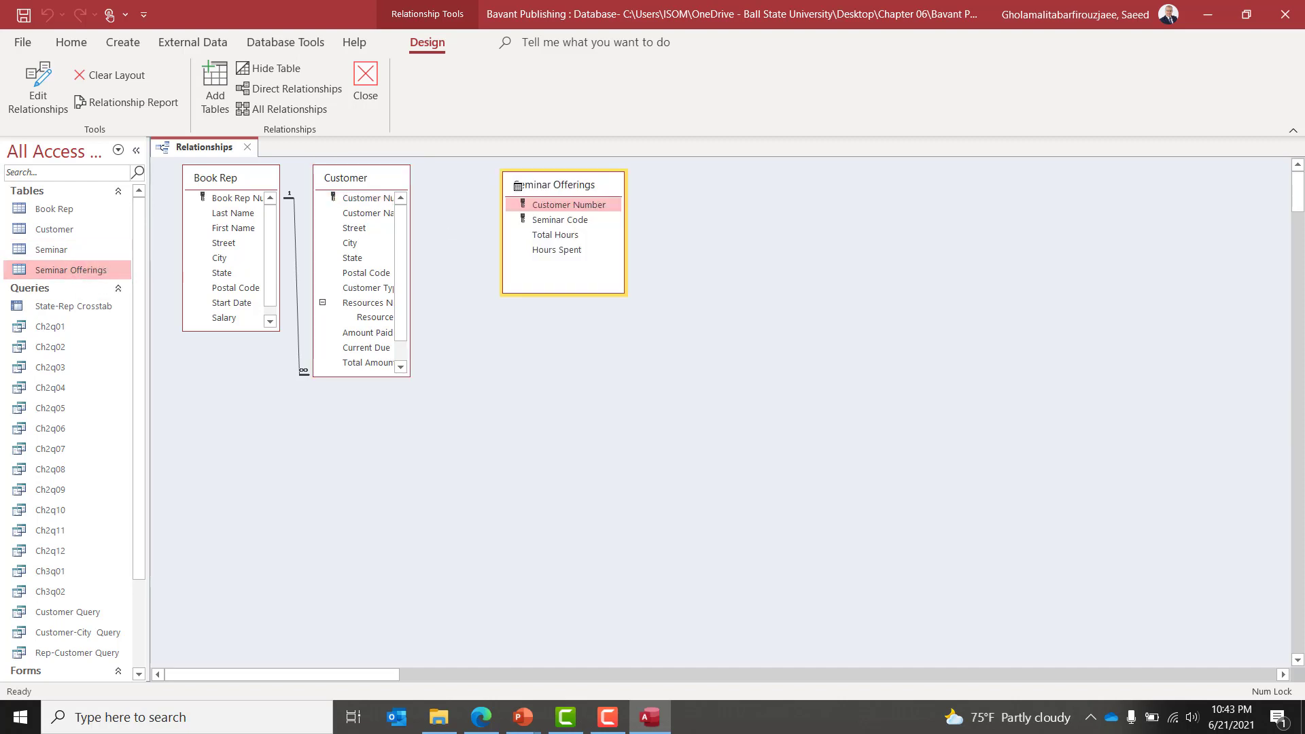
pyautogui.click(80, 257)
pyautogui.moveTo(80, 257); pyautogui.dragTo(711, 189)
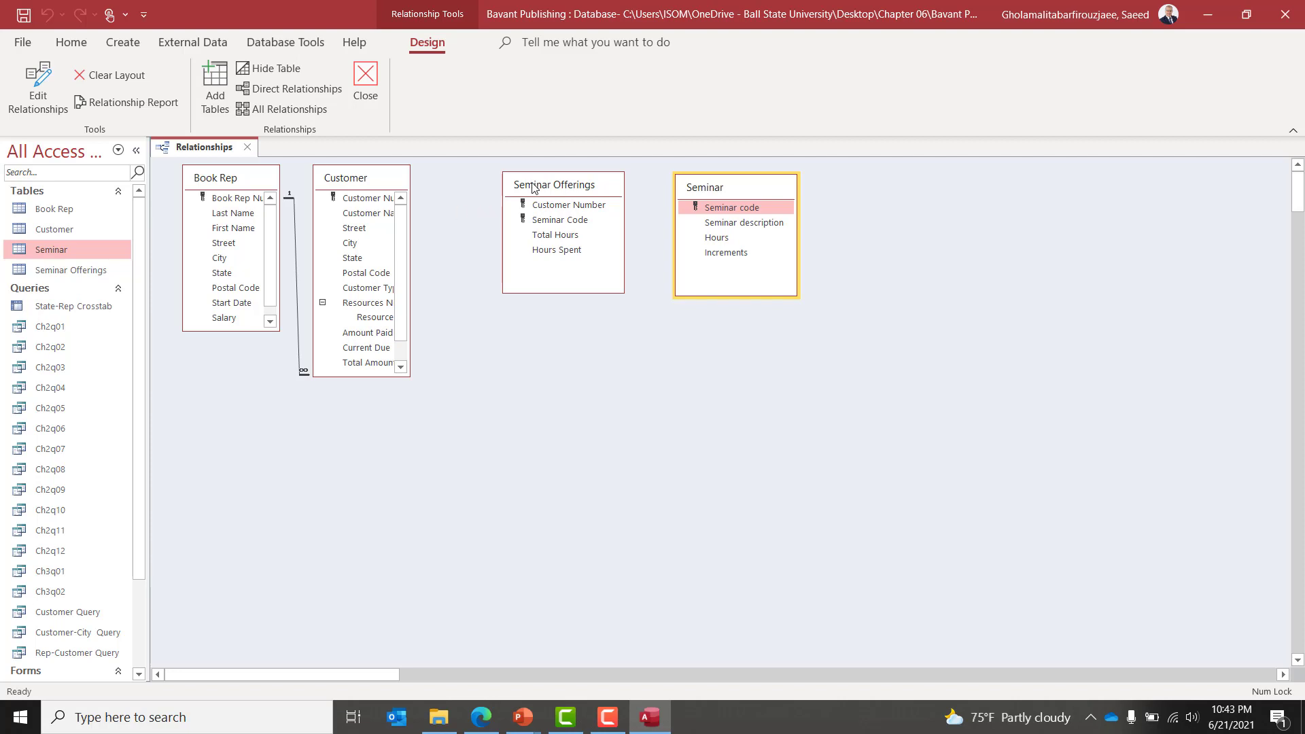
# Create a relationship from Customer Number in the Customer table to Customer Number in Seminar Offerings, without enforcing referential integrity.
pyautogui.click(375, 201)
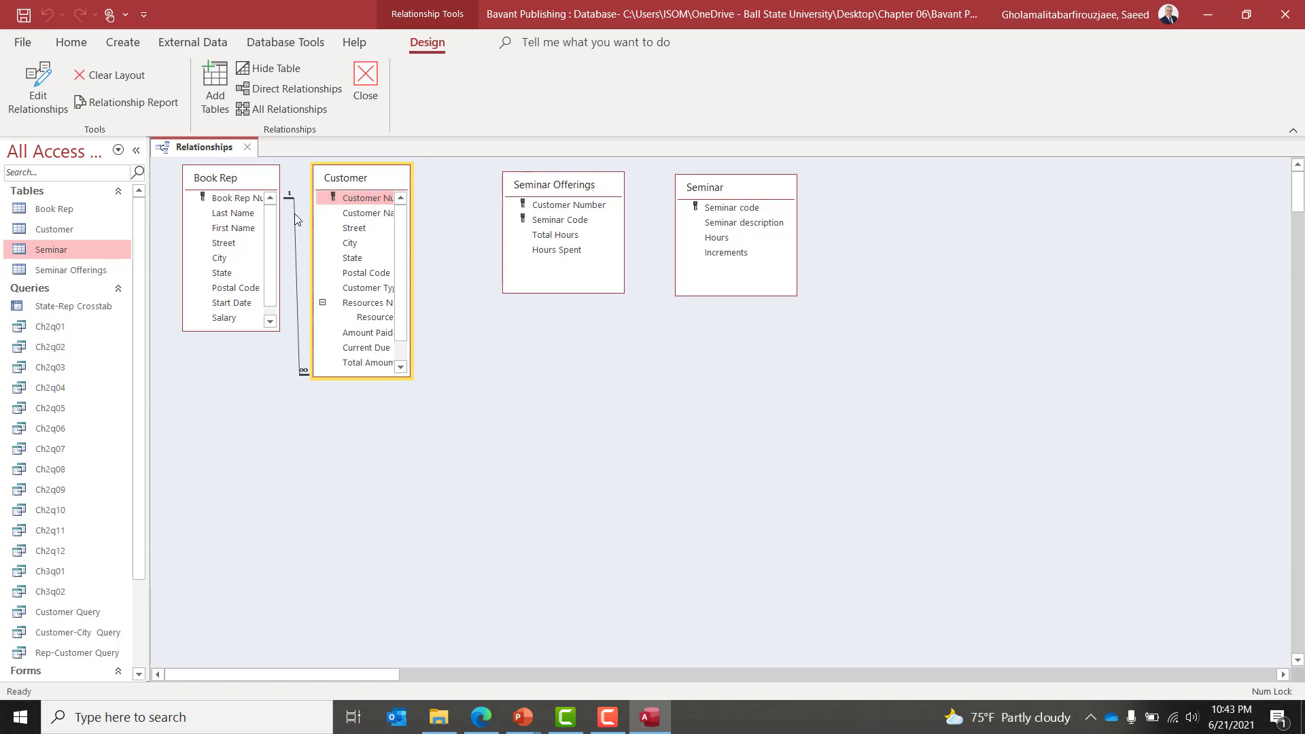
pyautogui.click(351, 200)
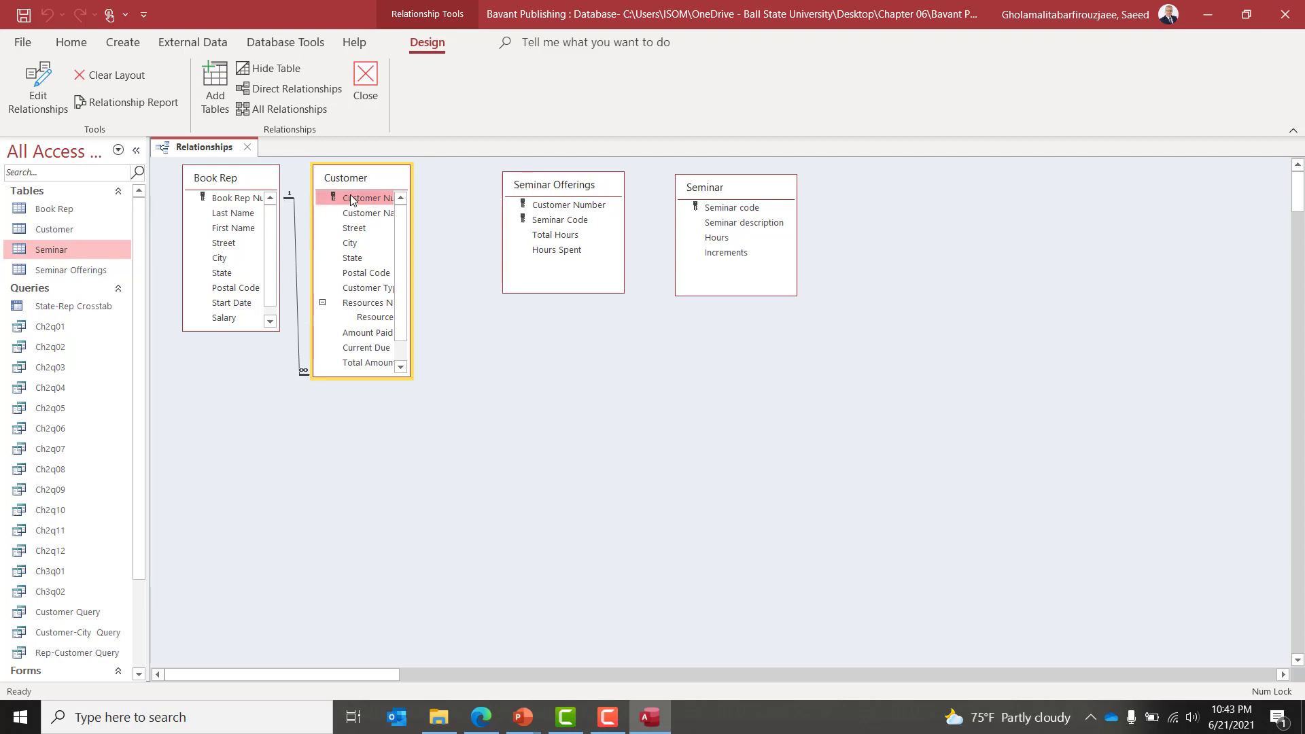
pyautogui.moveTo(351, 199); pyautogui.dragTo(549, 208)
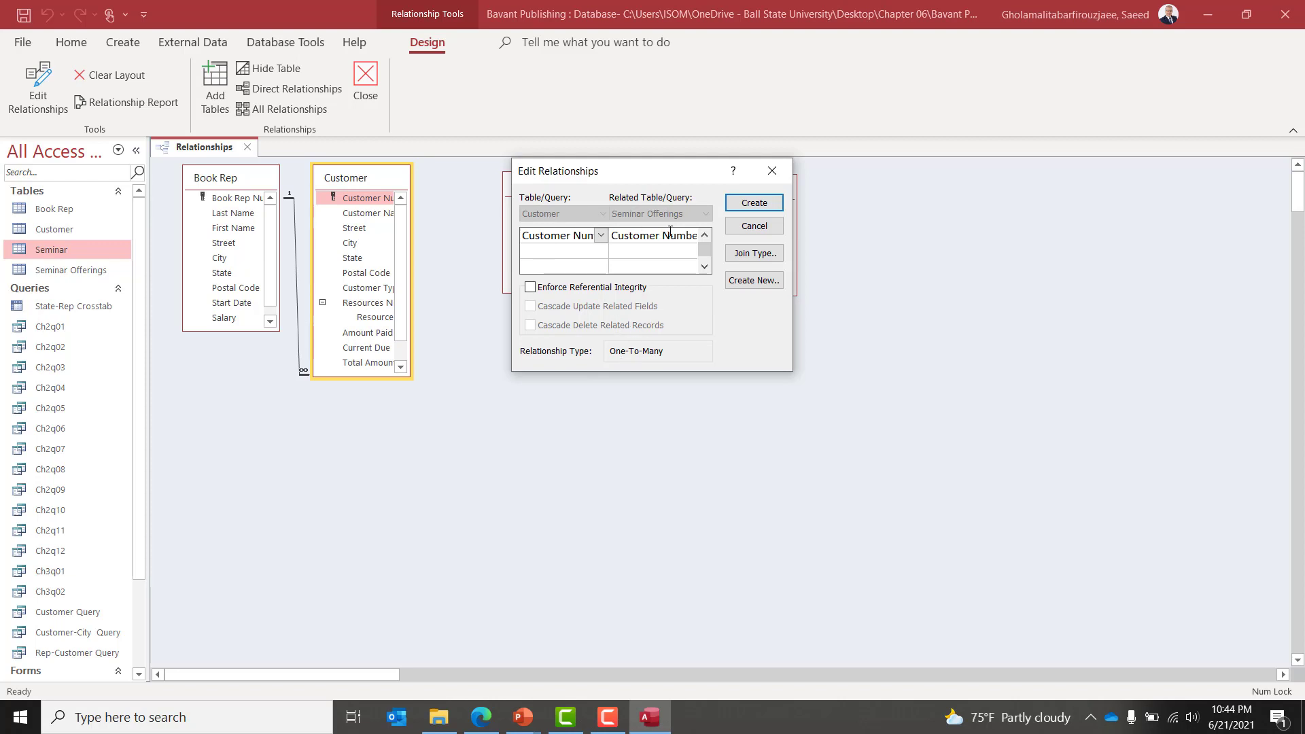
pyautogui.click(764, 203)
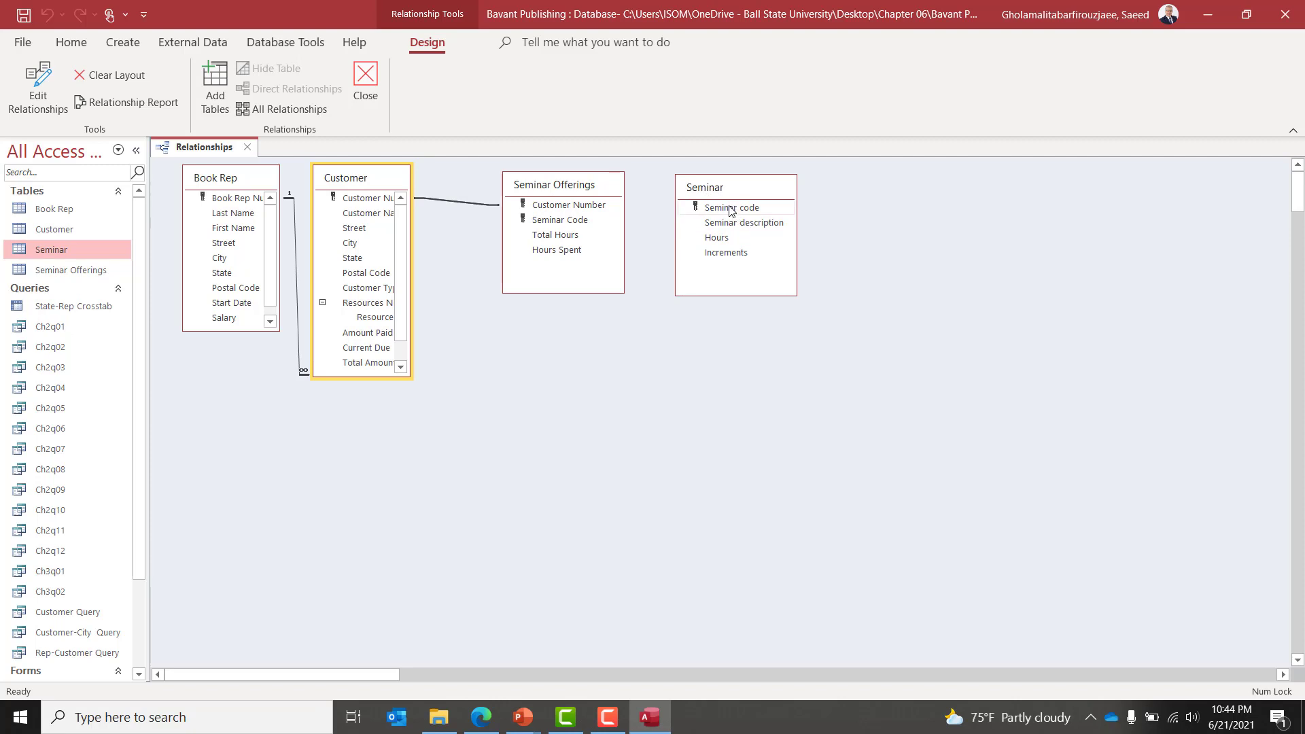
# Relate Seminar code in Seminar to Seminar Code in Seminar Offerings, and move both tables farther apart in the layout.
pyautogui.moveTo(731, 210); pyautogui.dragTo(544, 224)
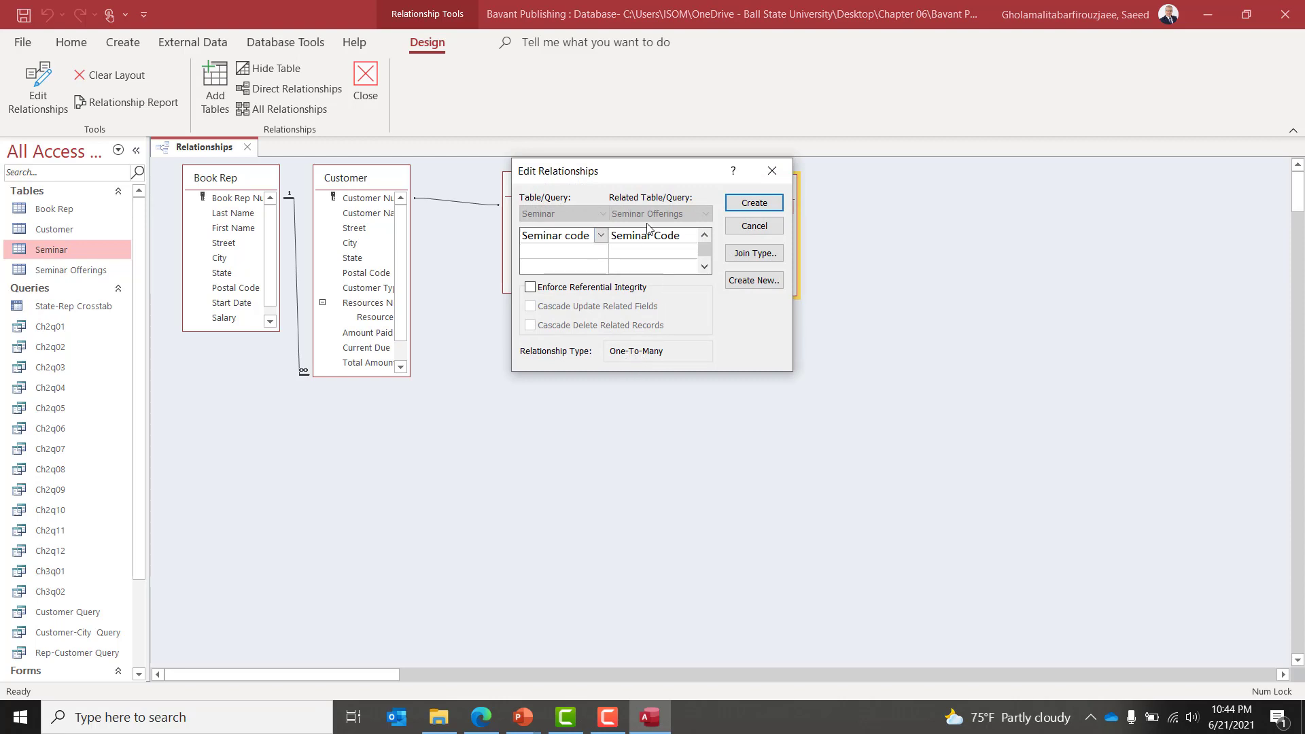
pyautogui.click(750, 207)
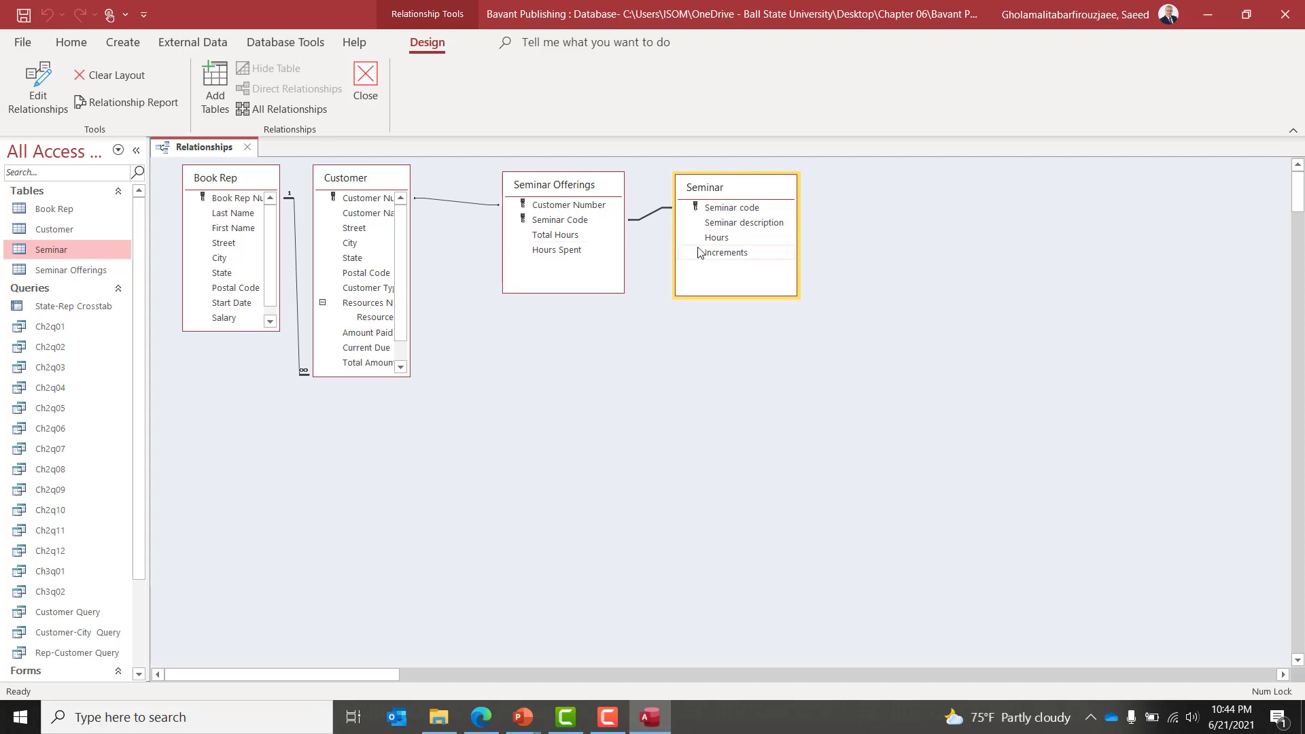
pyautogui.moveTo(733, 189); pyautogui.dragTo(783, 195)
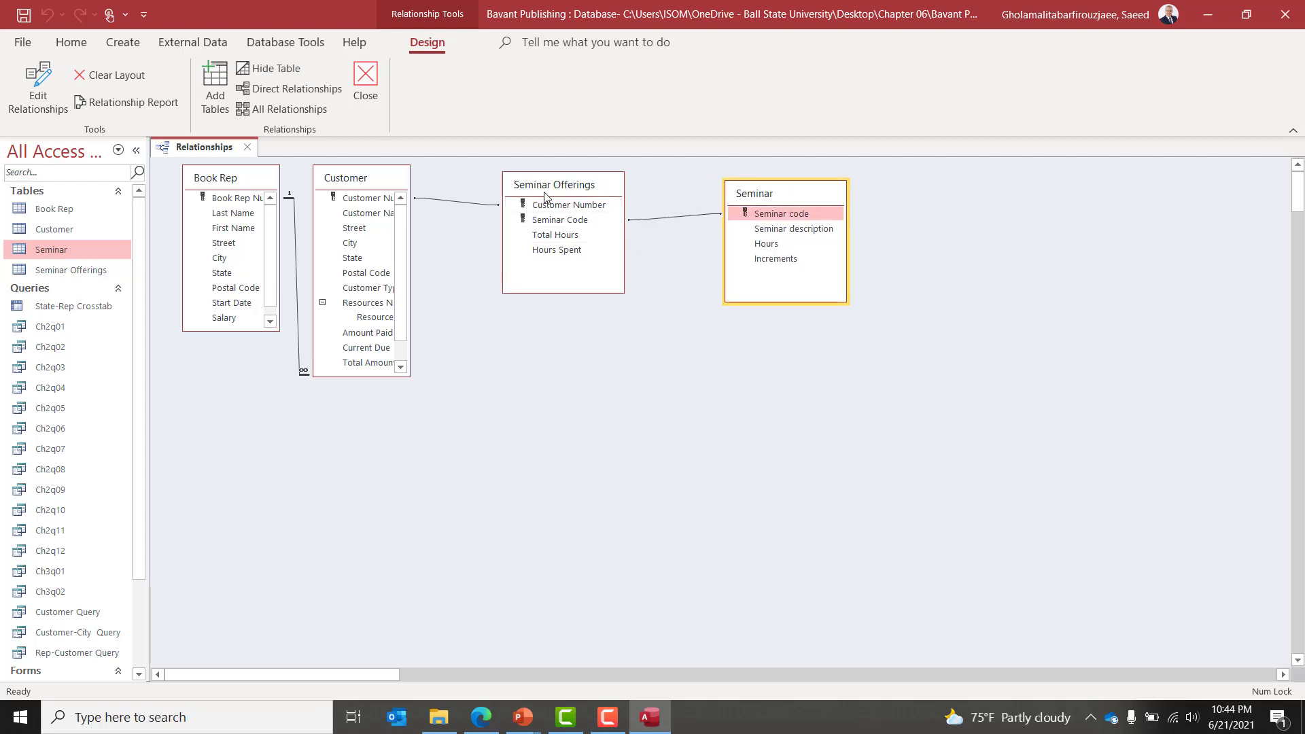
pyautogui.moveTo(547, 191); pyautogui.dragTo(500, 240)
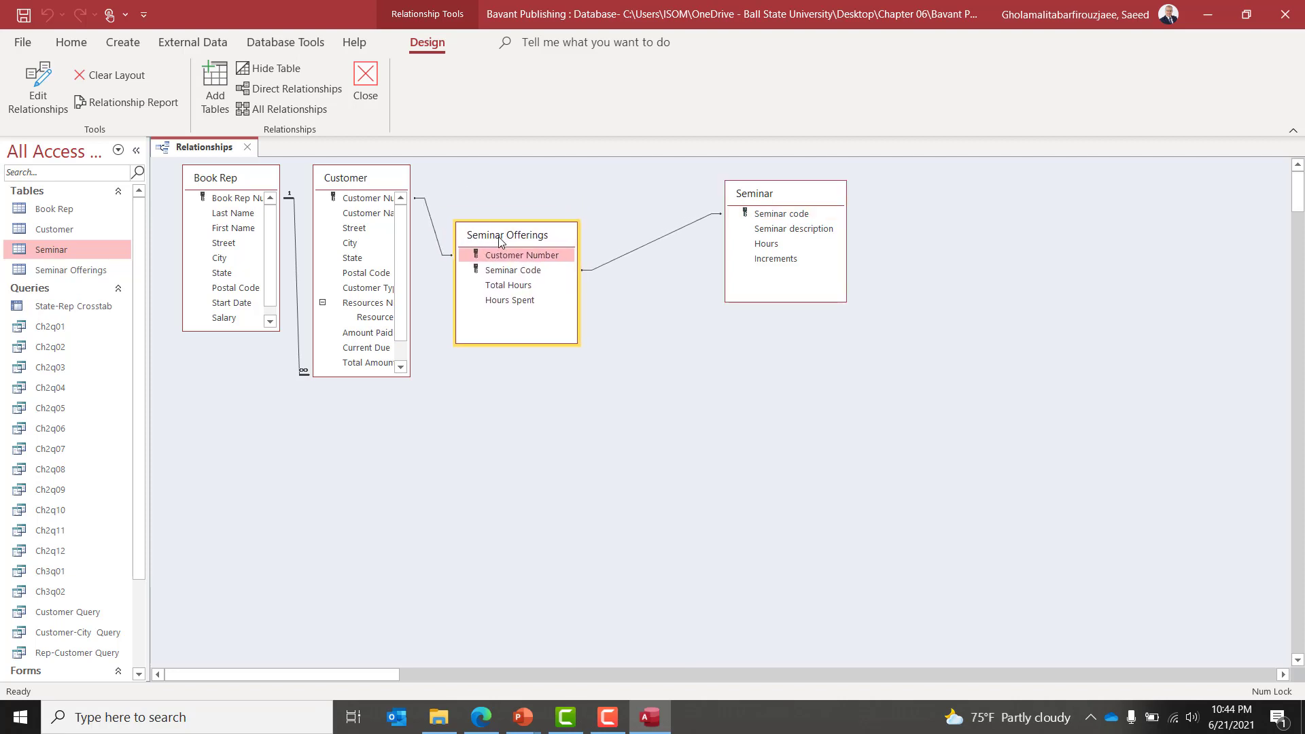
pyautogui.click(442, 251)
pyautogui.doubleClick(442, 252)
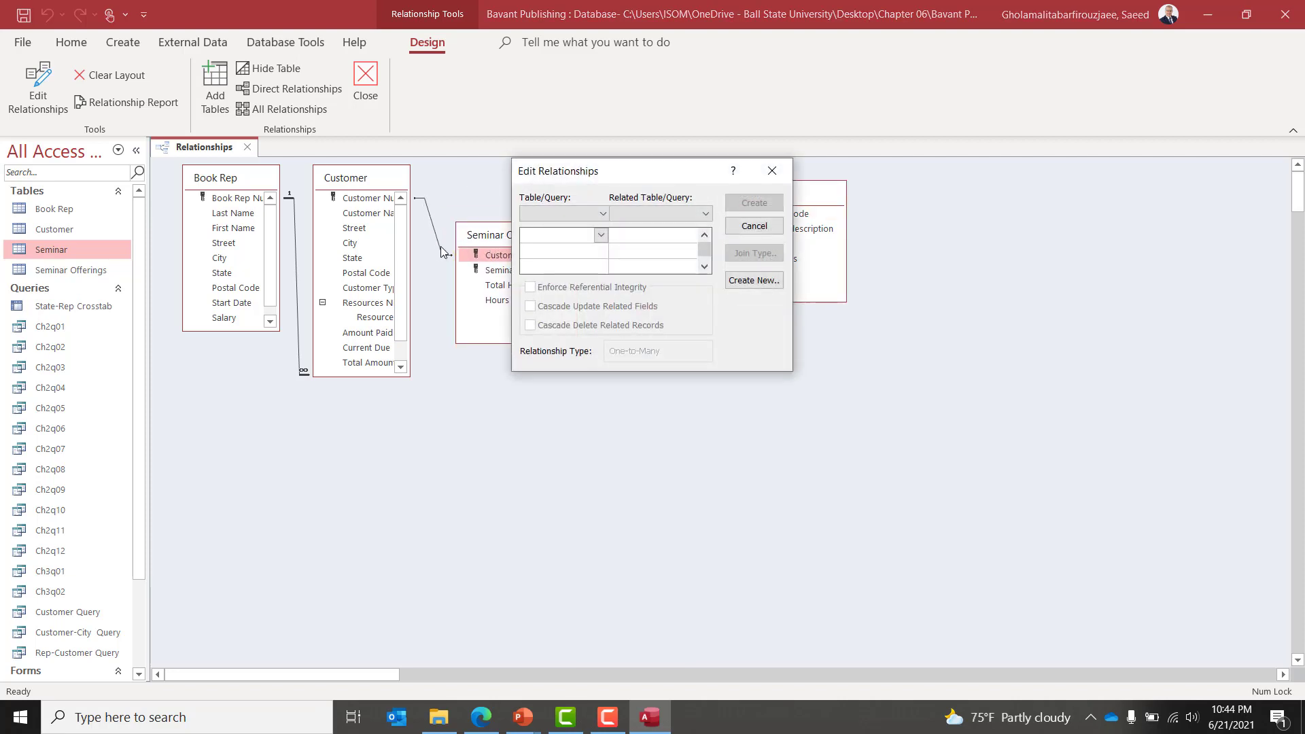
pyautogui.click(601, 214)
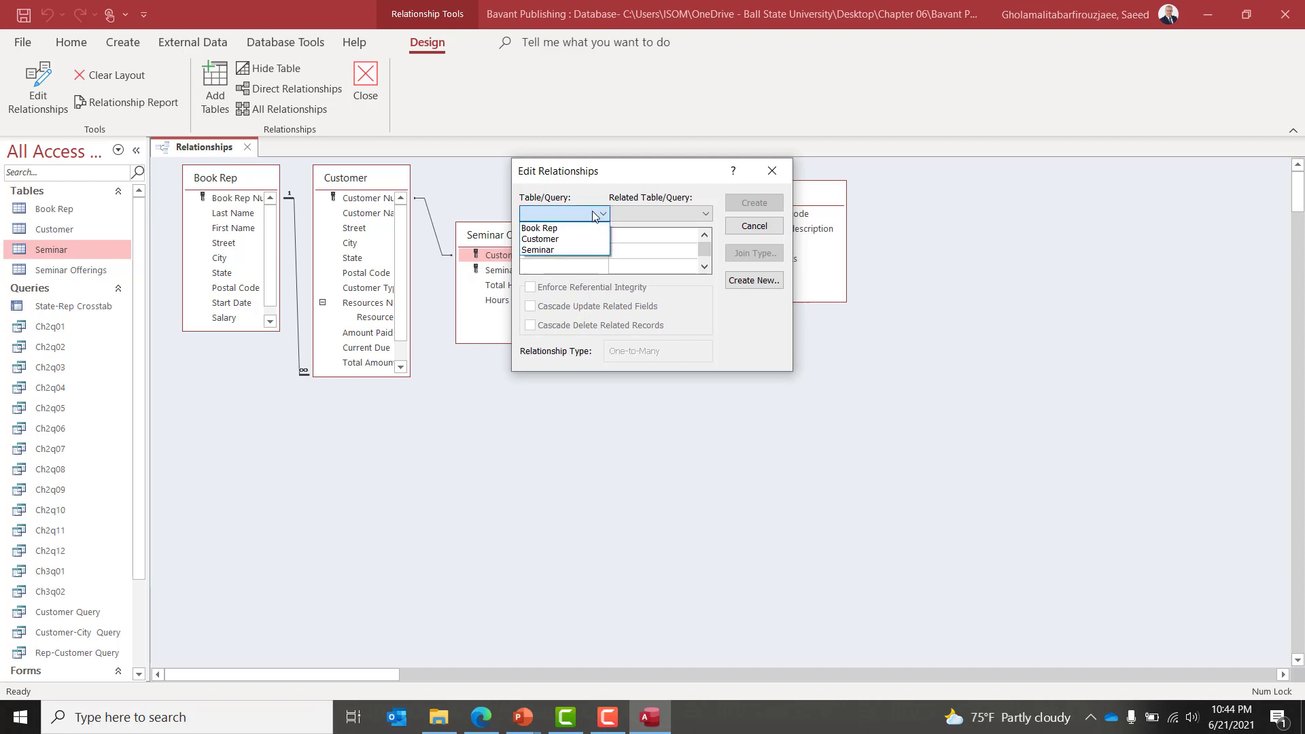
pyautogui.click(802, 282)
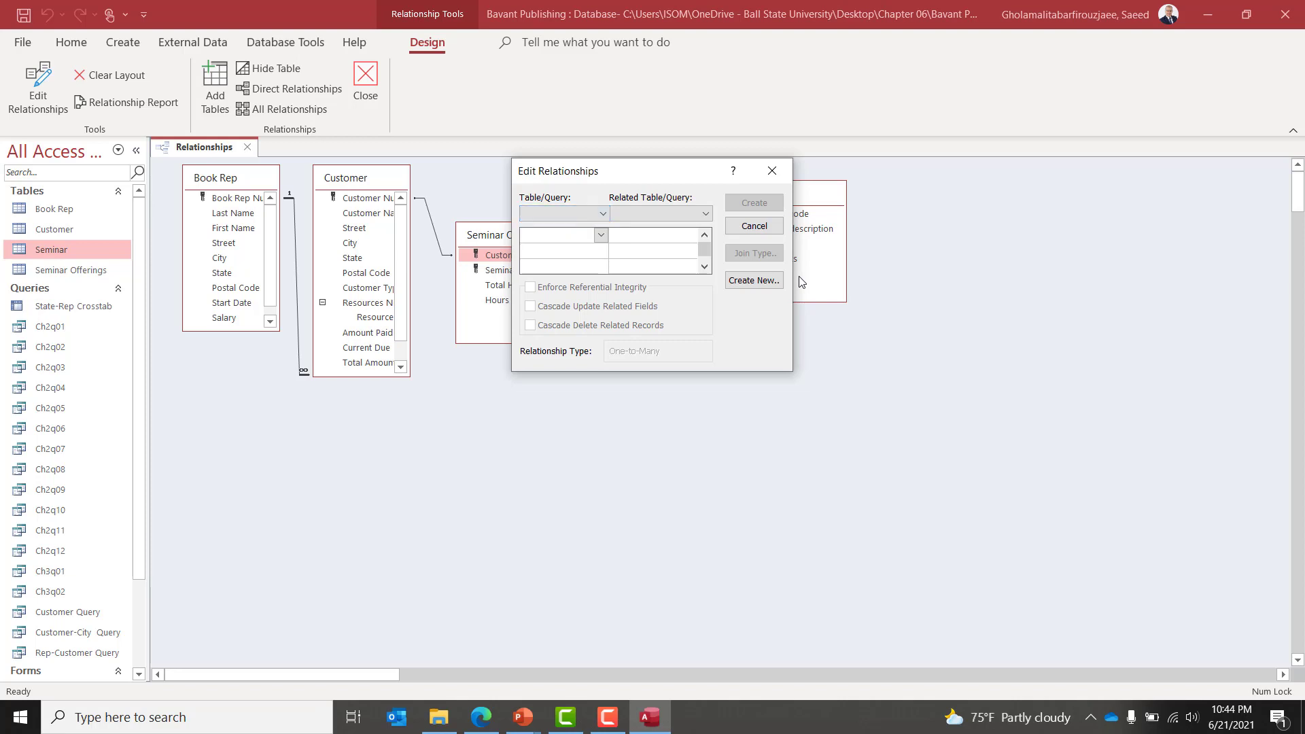
pyautogui.click(772, 170)
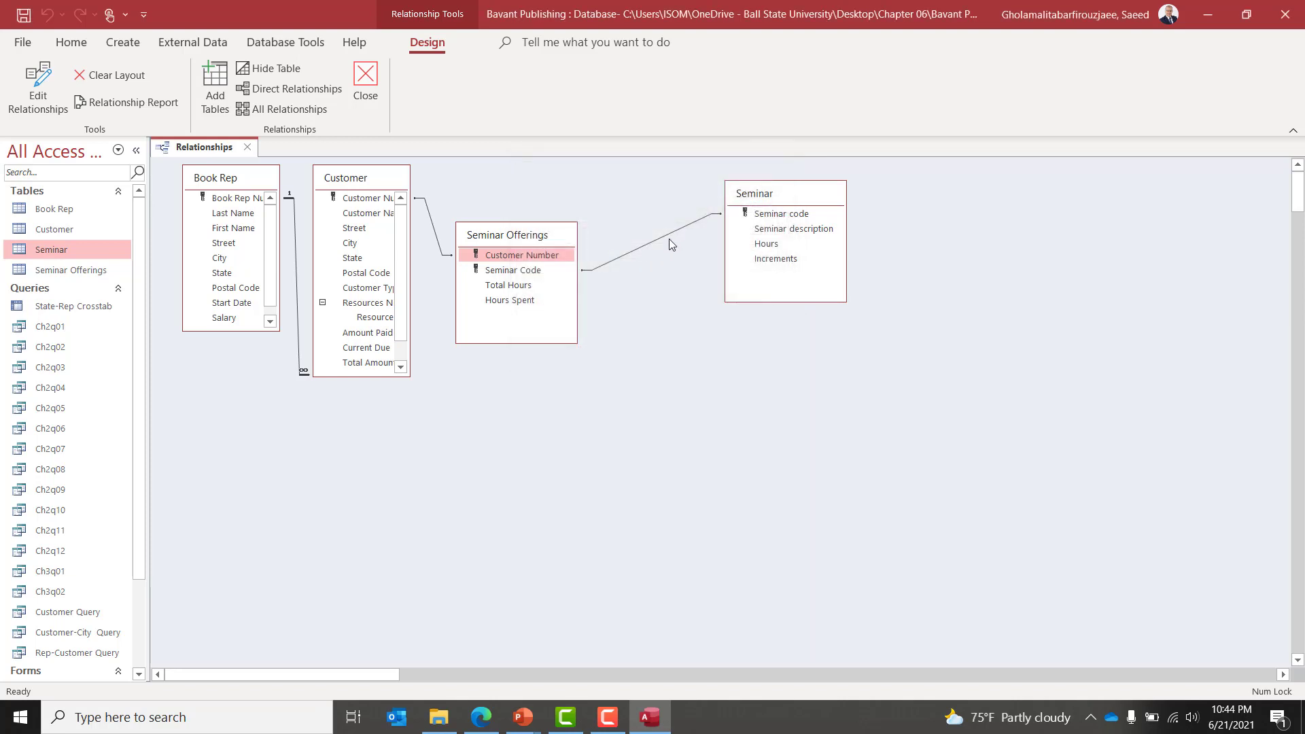
# Review the relationship settings linking Seminar to Seminar Offerings and Customer to Seminar Offerings, accepting each without changes.
pyautogui.click(666, 238)
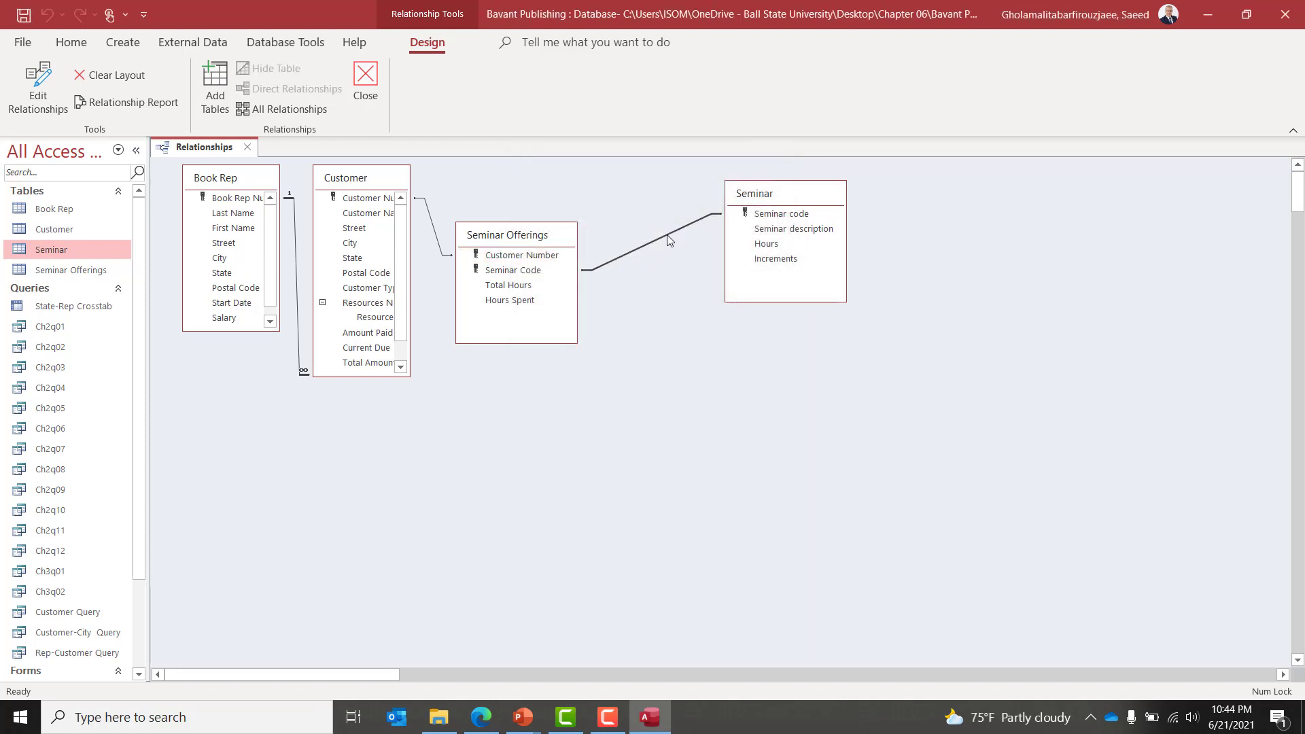
pyautogui.doubleClick(667, 234)
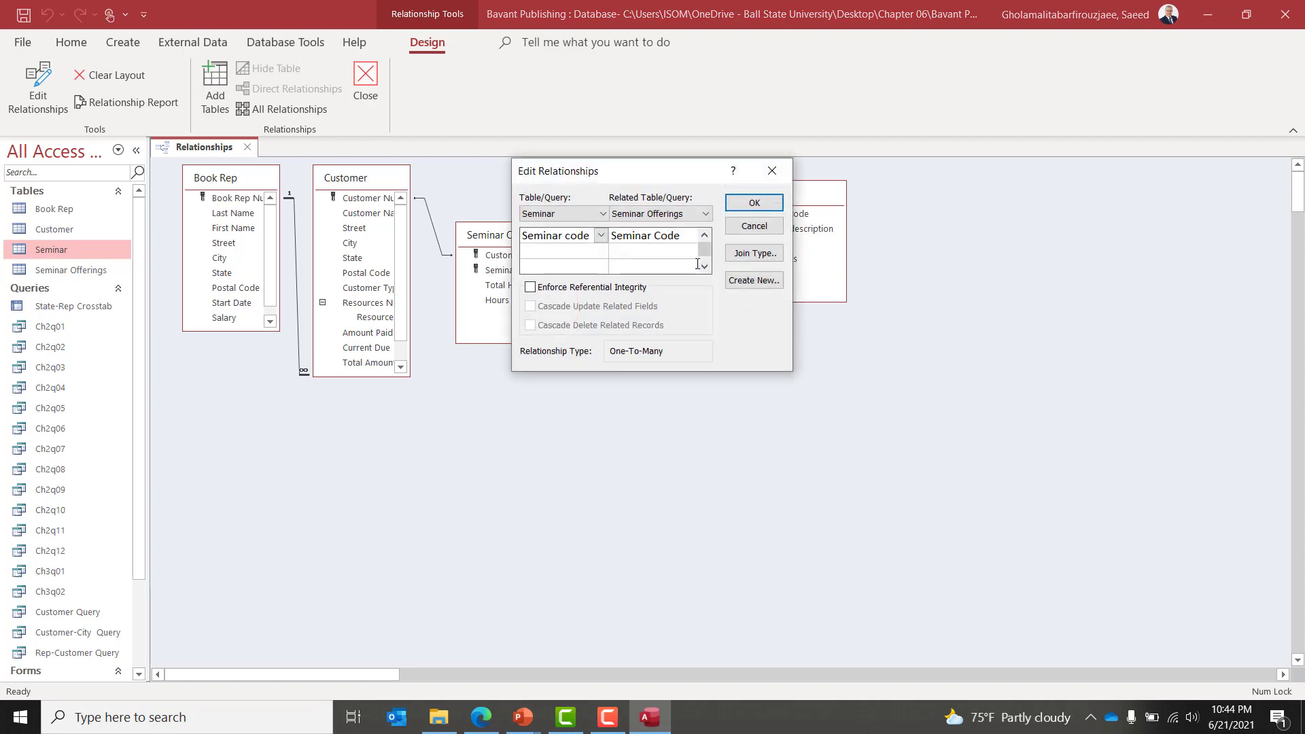
pyautogui.click(755, 204)
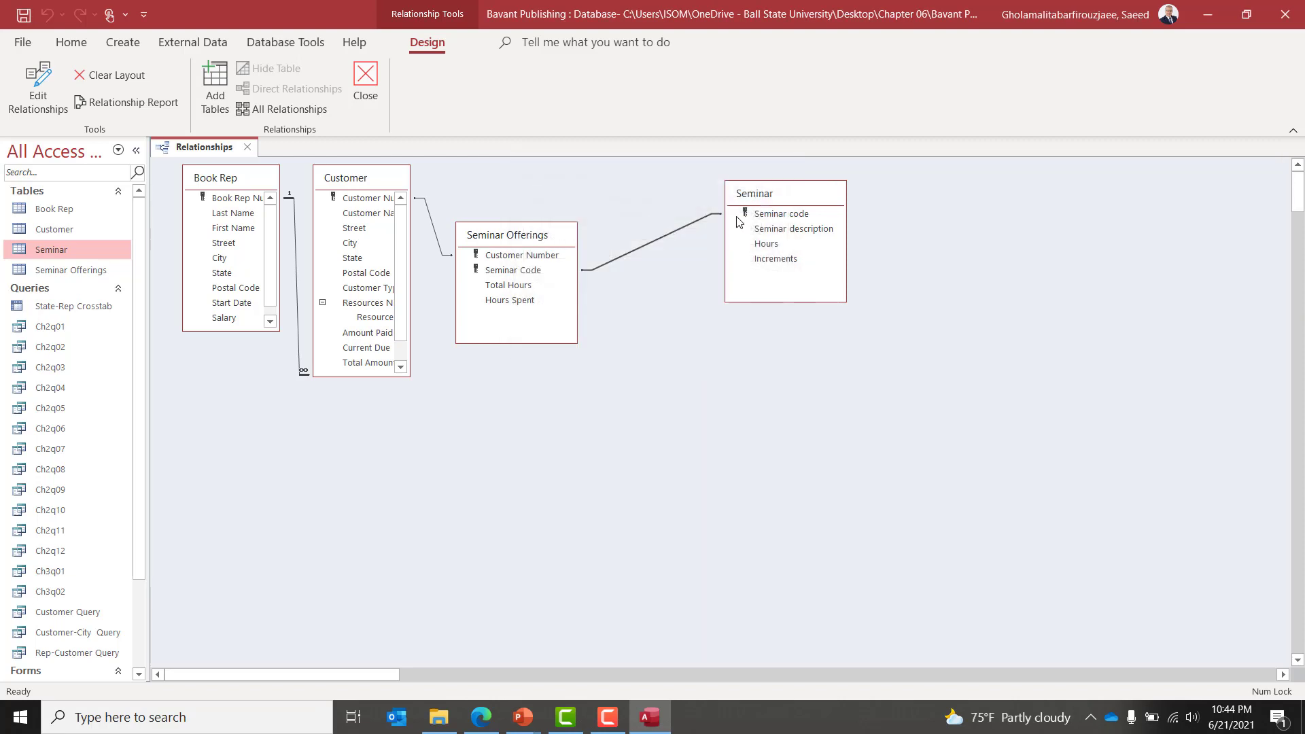
pyautogui.click(430, 218)
pyautogui.doubleClick(431, 225)
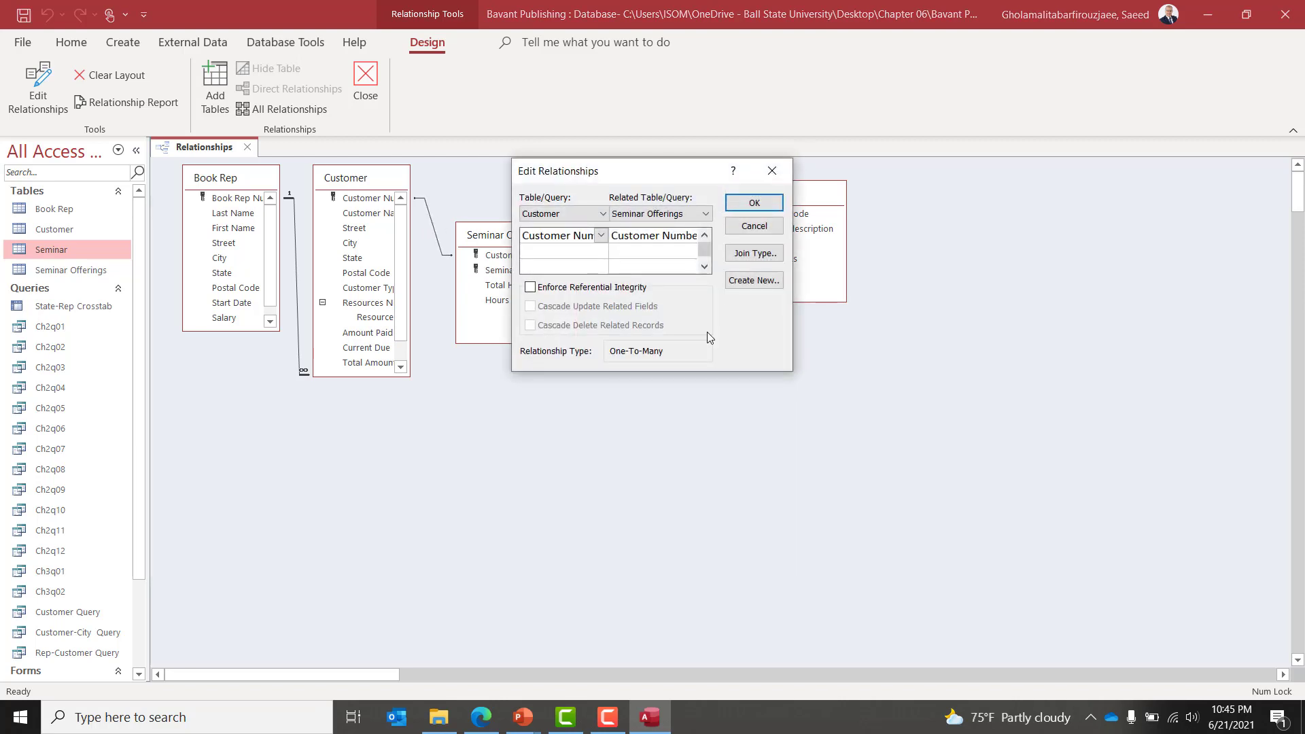
pyautogui.click(755, 203)
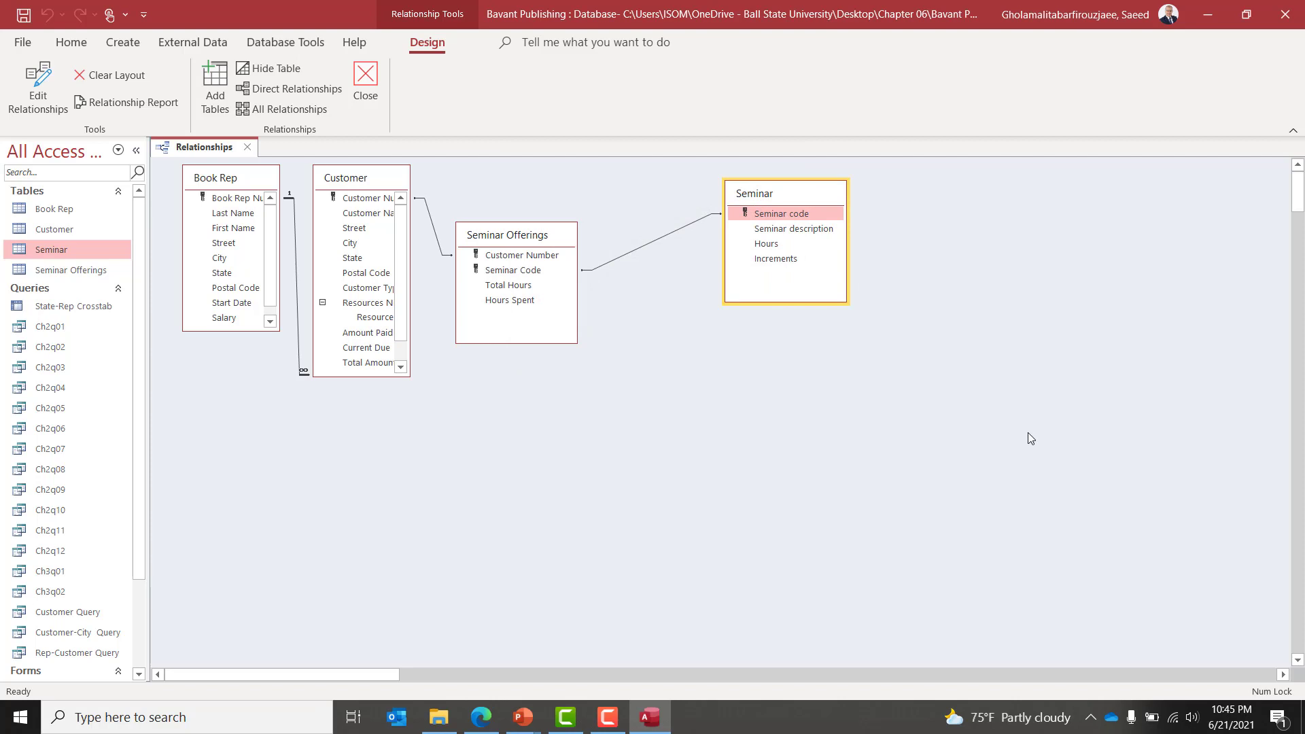
pyautogui.hotkey('alt', 'Tab')
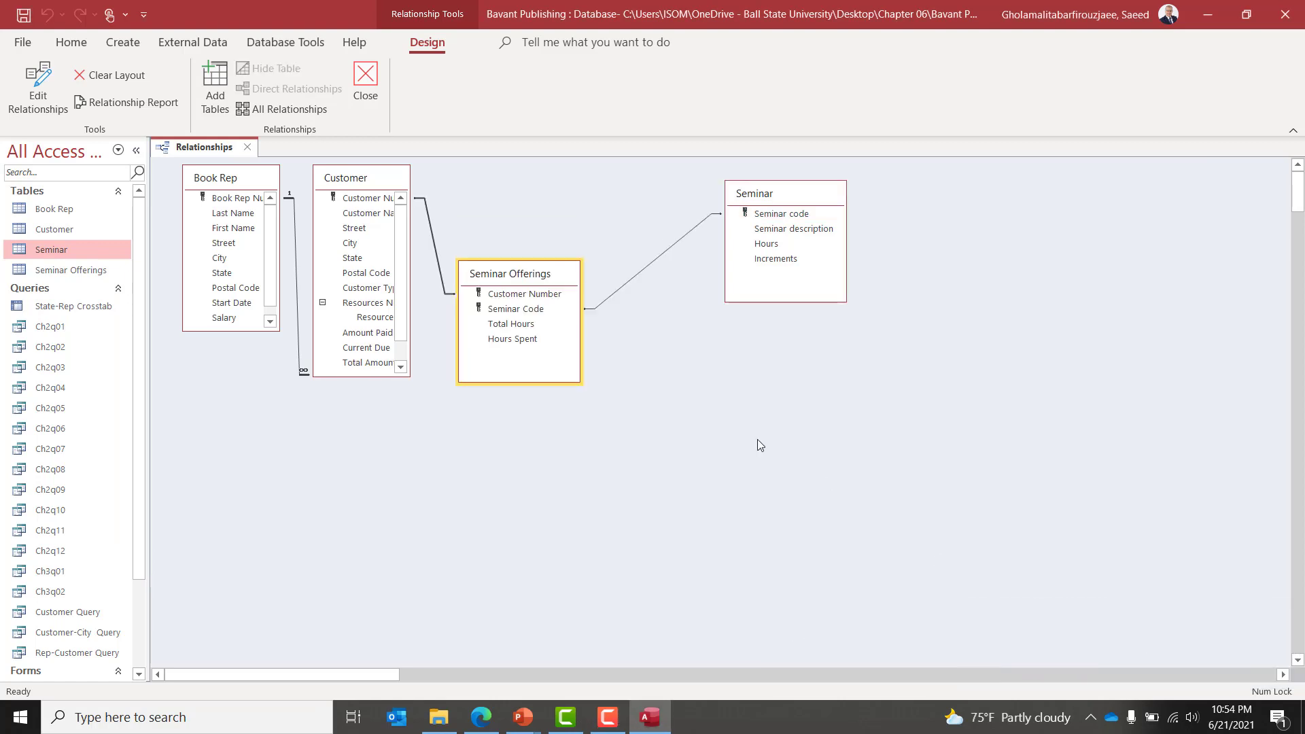
# Enforce referential integrity on the Customer Number relationship between Customer and Seminar Offerings.
pyautogui.doubleClick(430, 220)
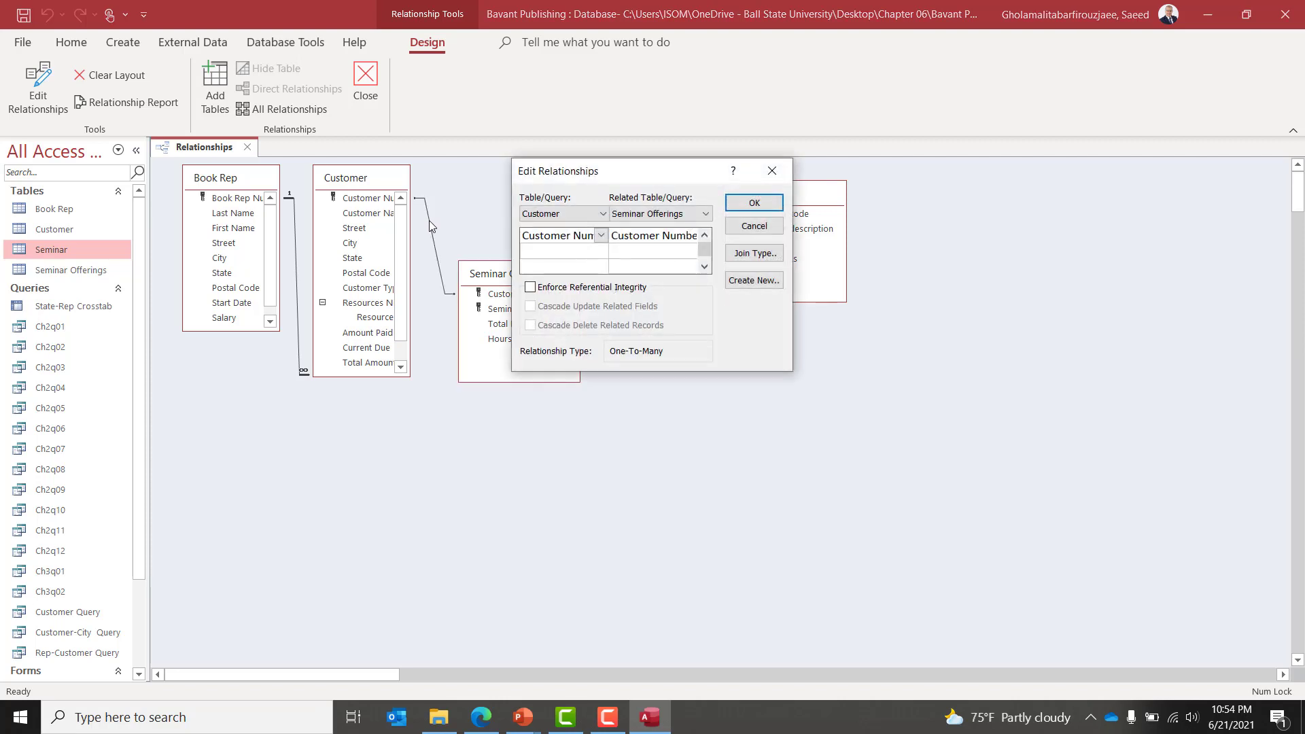
pyautogui.click(575, 287)
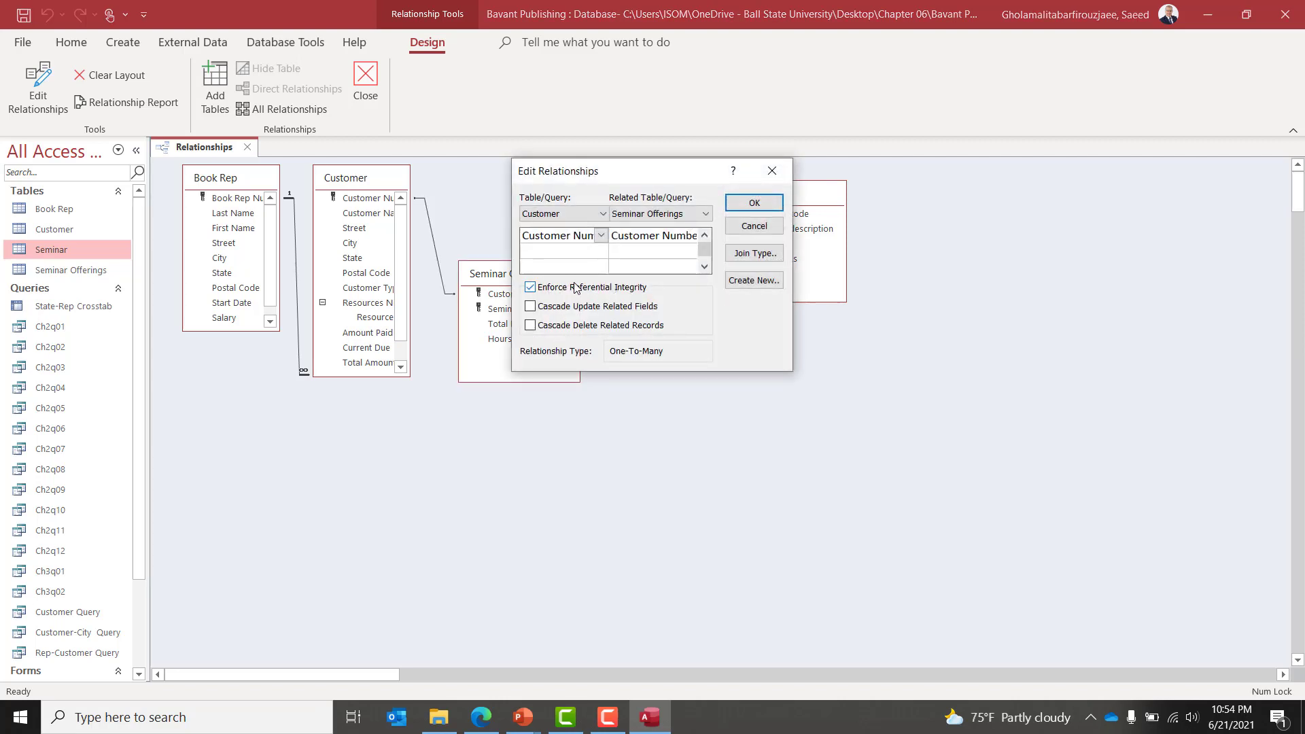
pyautogui.click(749, 204)
# Examine the referential integrity and cascade options of the Book Rep Number relationship between Book Rep and Customer.
pyautogui.doubleClick(683, 239)
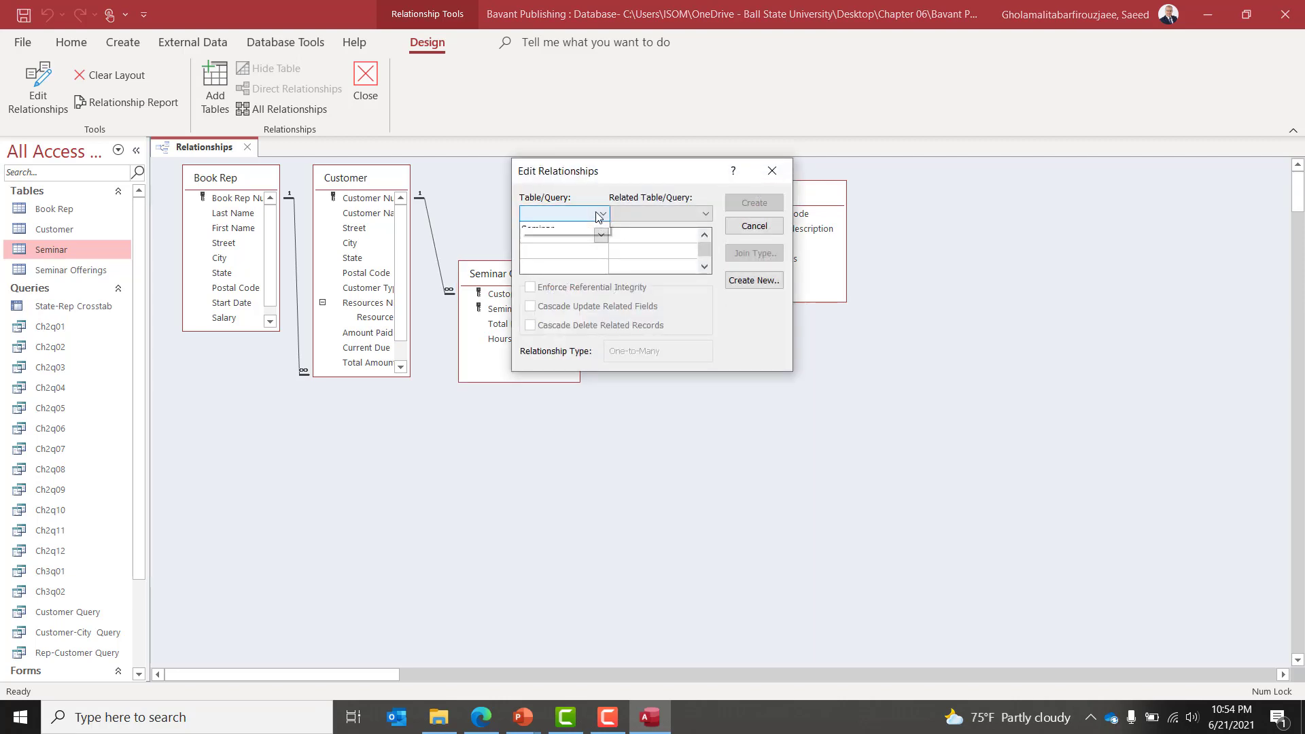
pyautogui.click(598, 215)
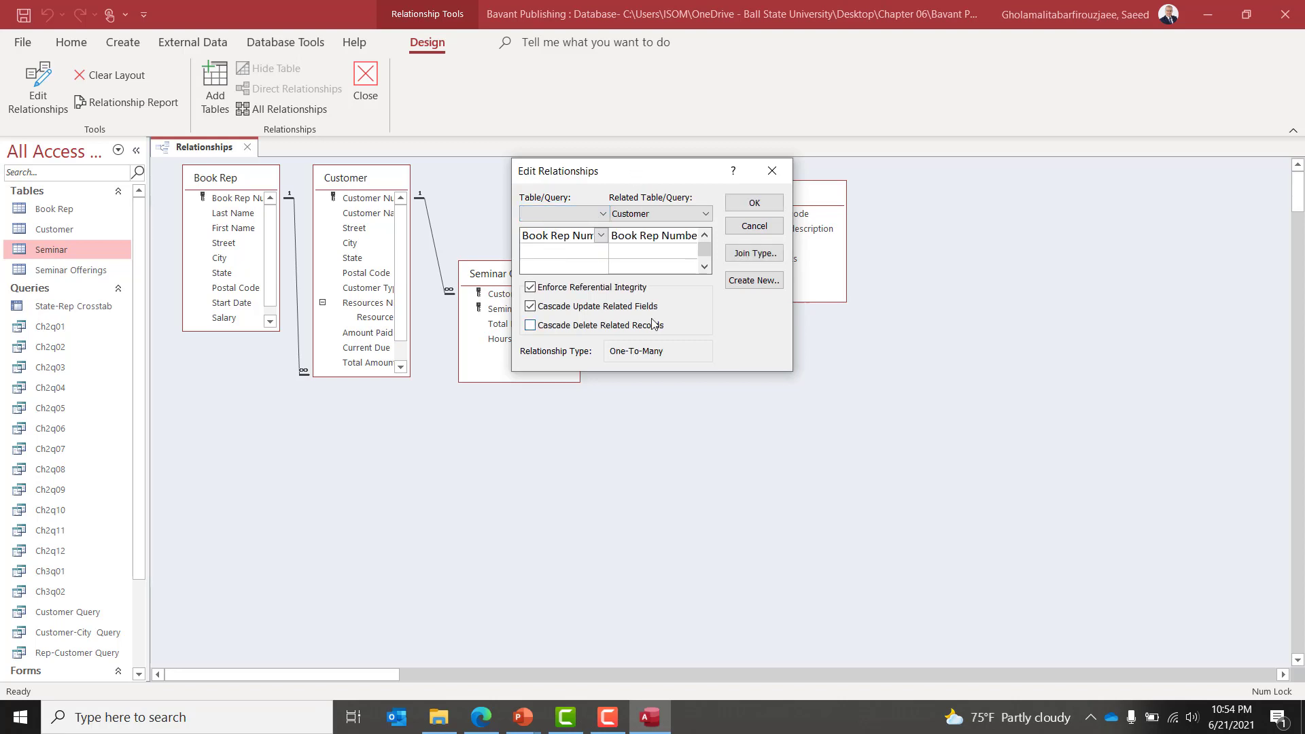
pyautogui.click(631, 308)
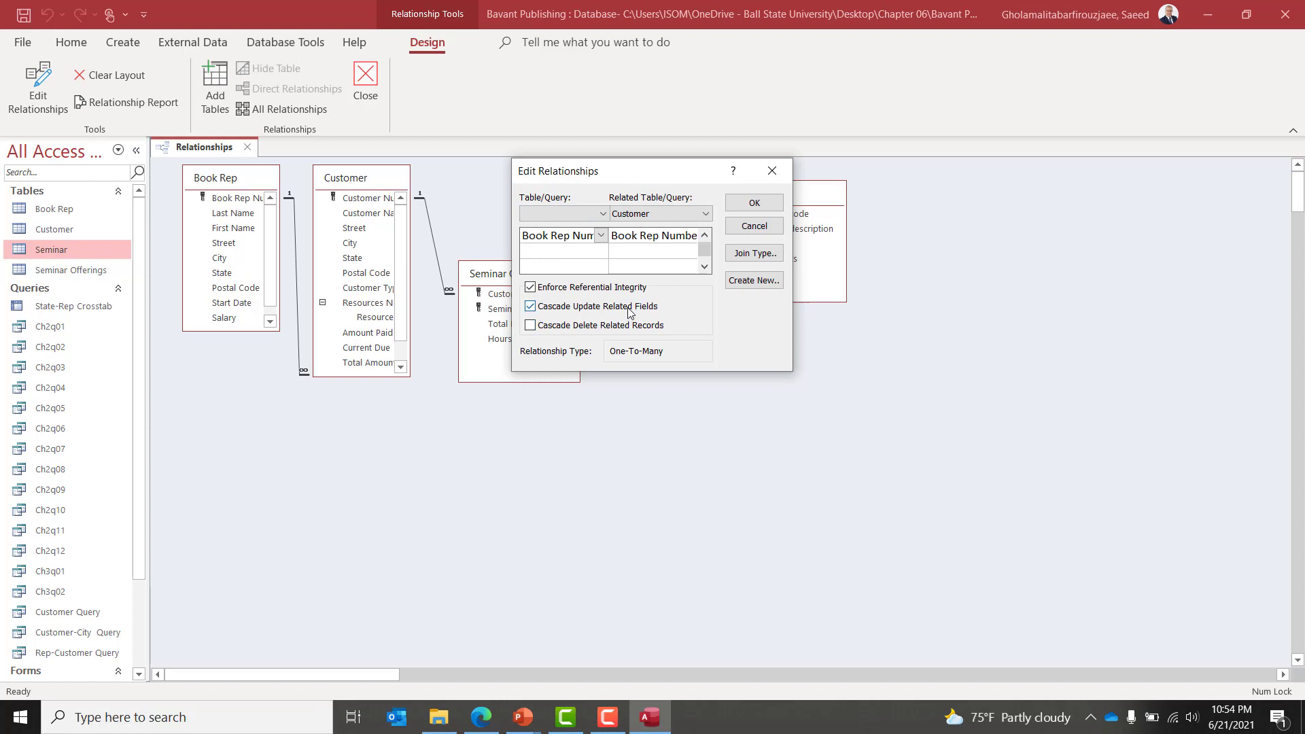
pyautogui.click(753, 201)
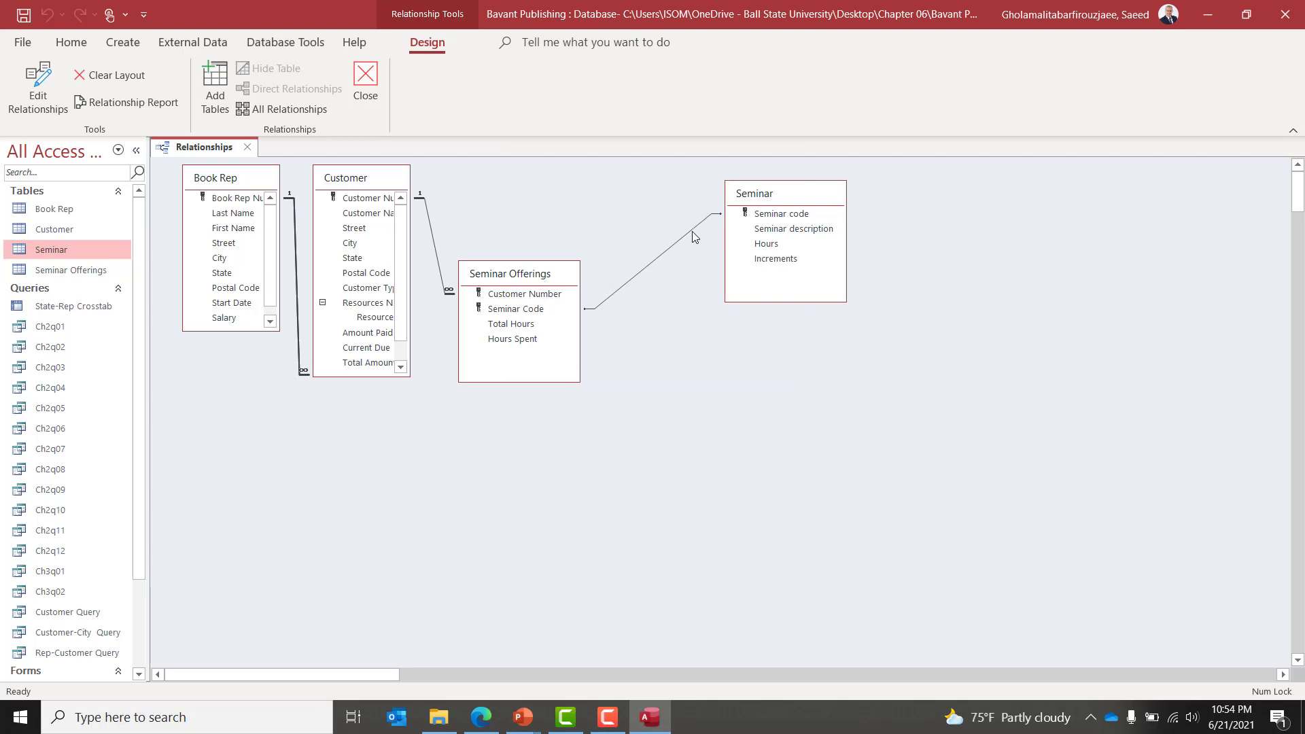
# Enforce referential integrity on the Seminar Code relationship between Seminar and Seminar Offerings.
pyautogui.click(692, 231)
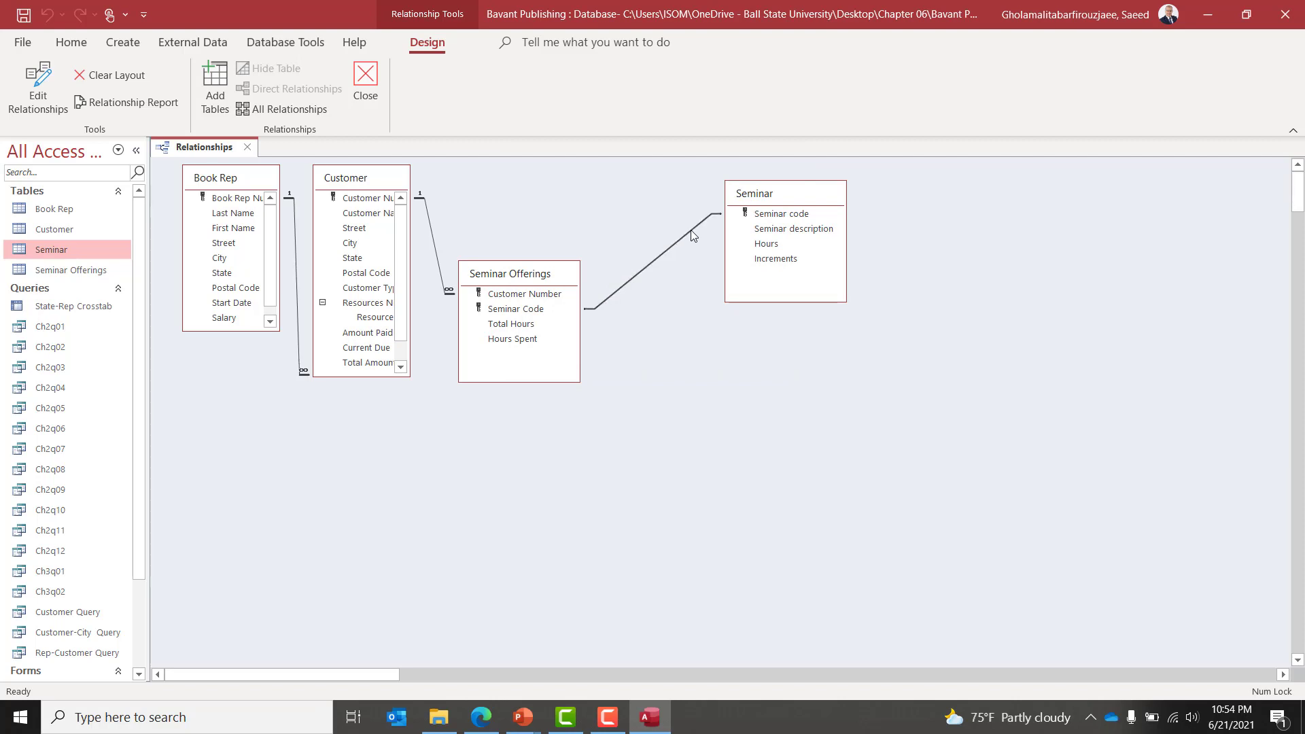
pyautogui.doubleClick(691, 230)
pyautogui.click(590, 288)
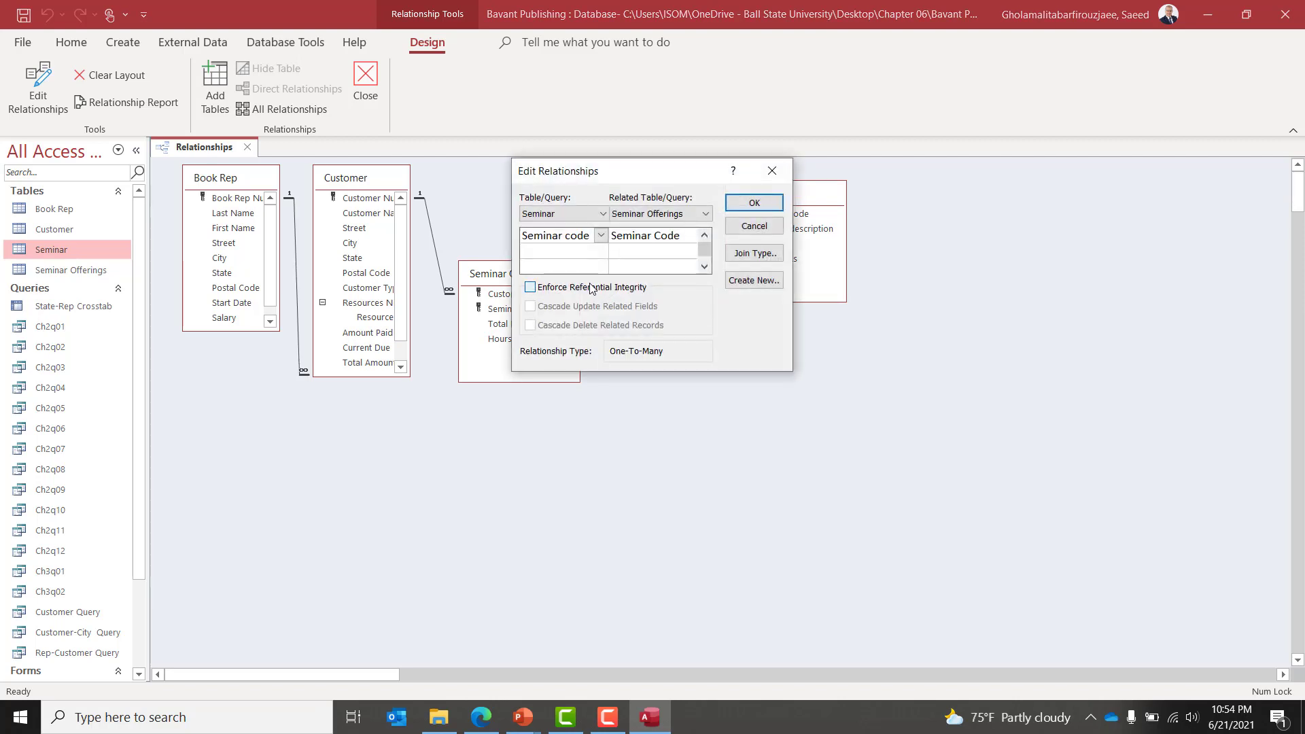
pyautogui.click(751, 206)
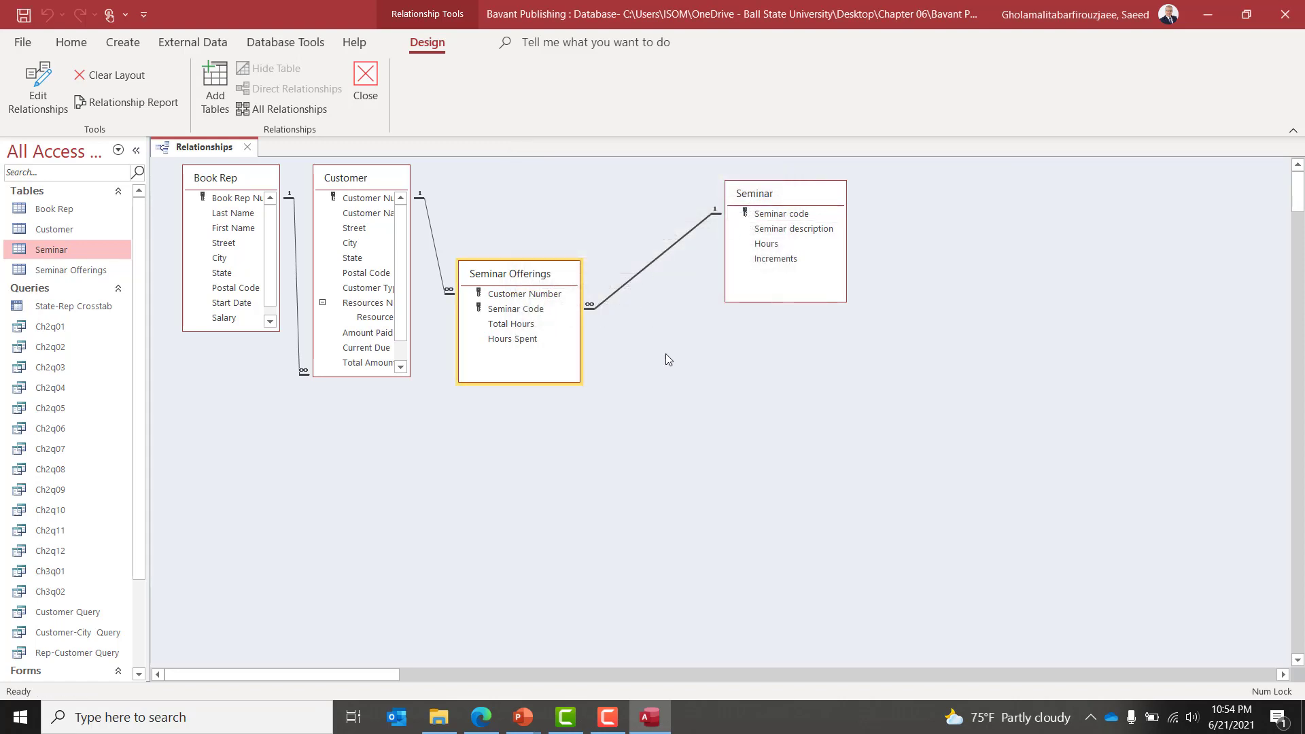